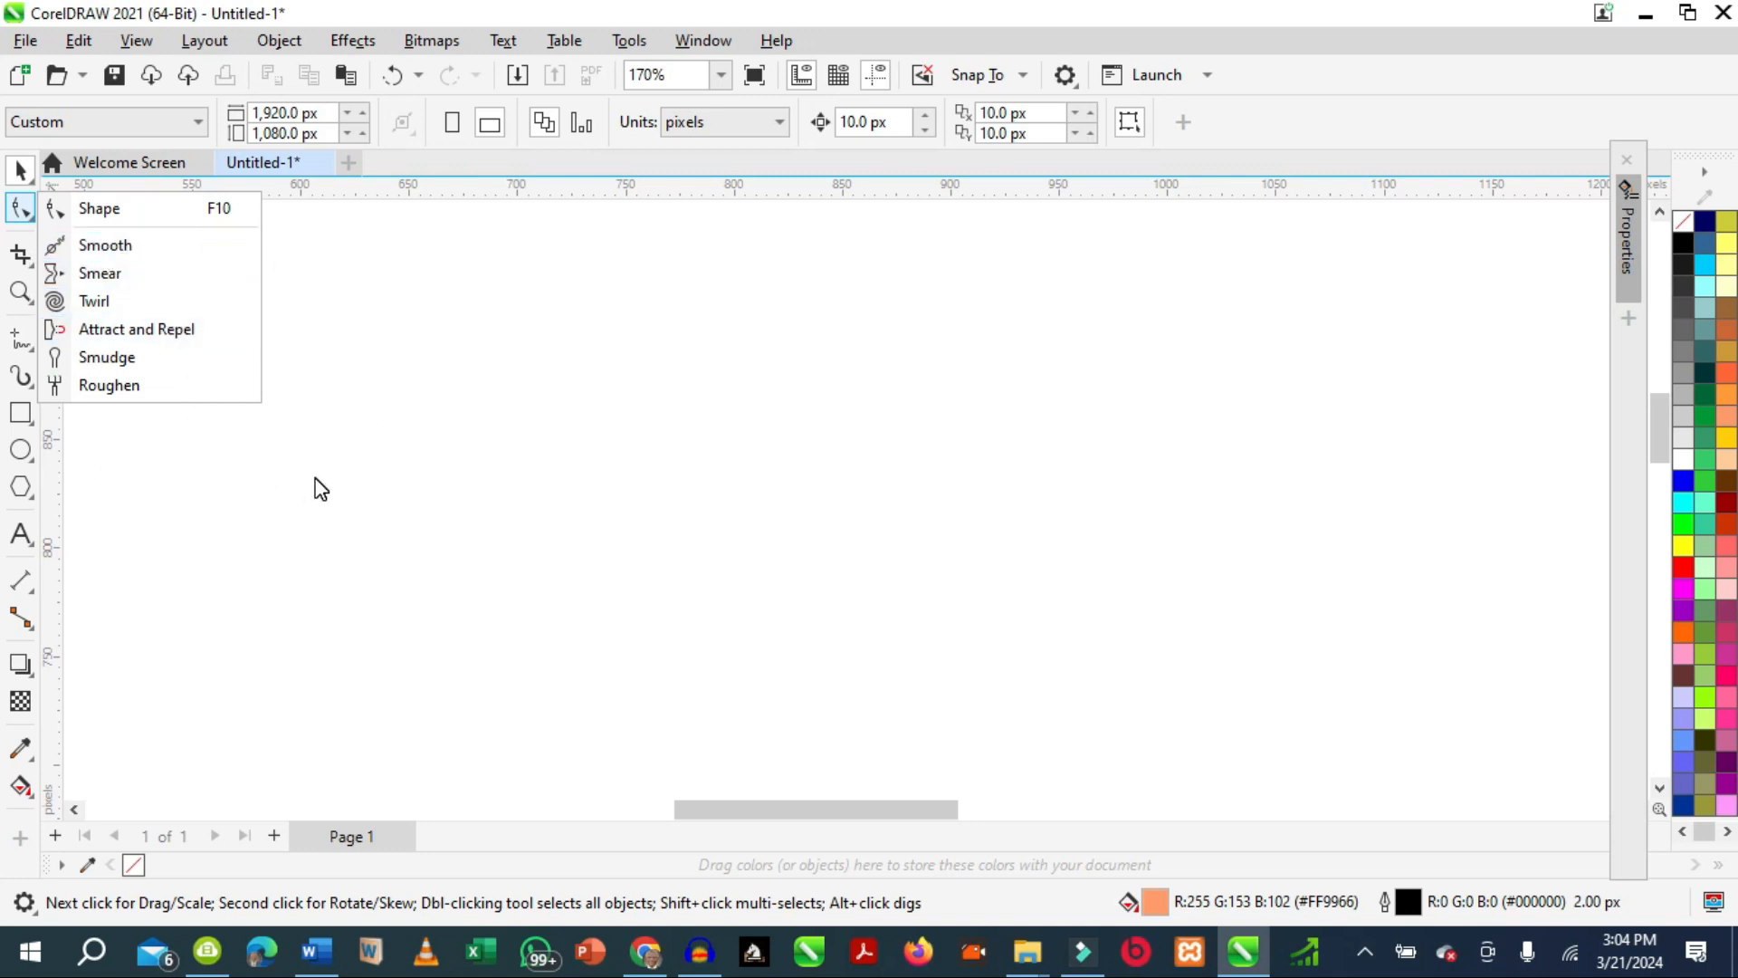
Draw a closed, jagged freeform shape about 351 px wide and 216 px high from straight and curved segments.
left_click(265, 493)
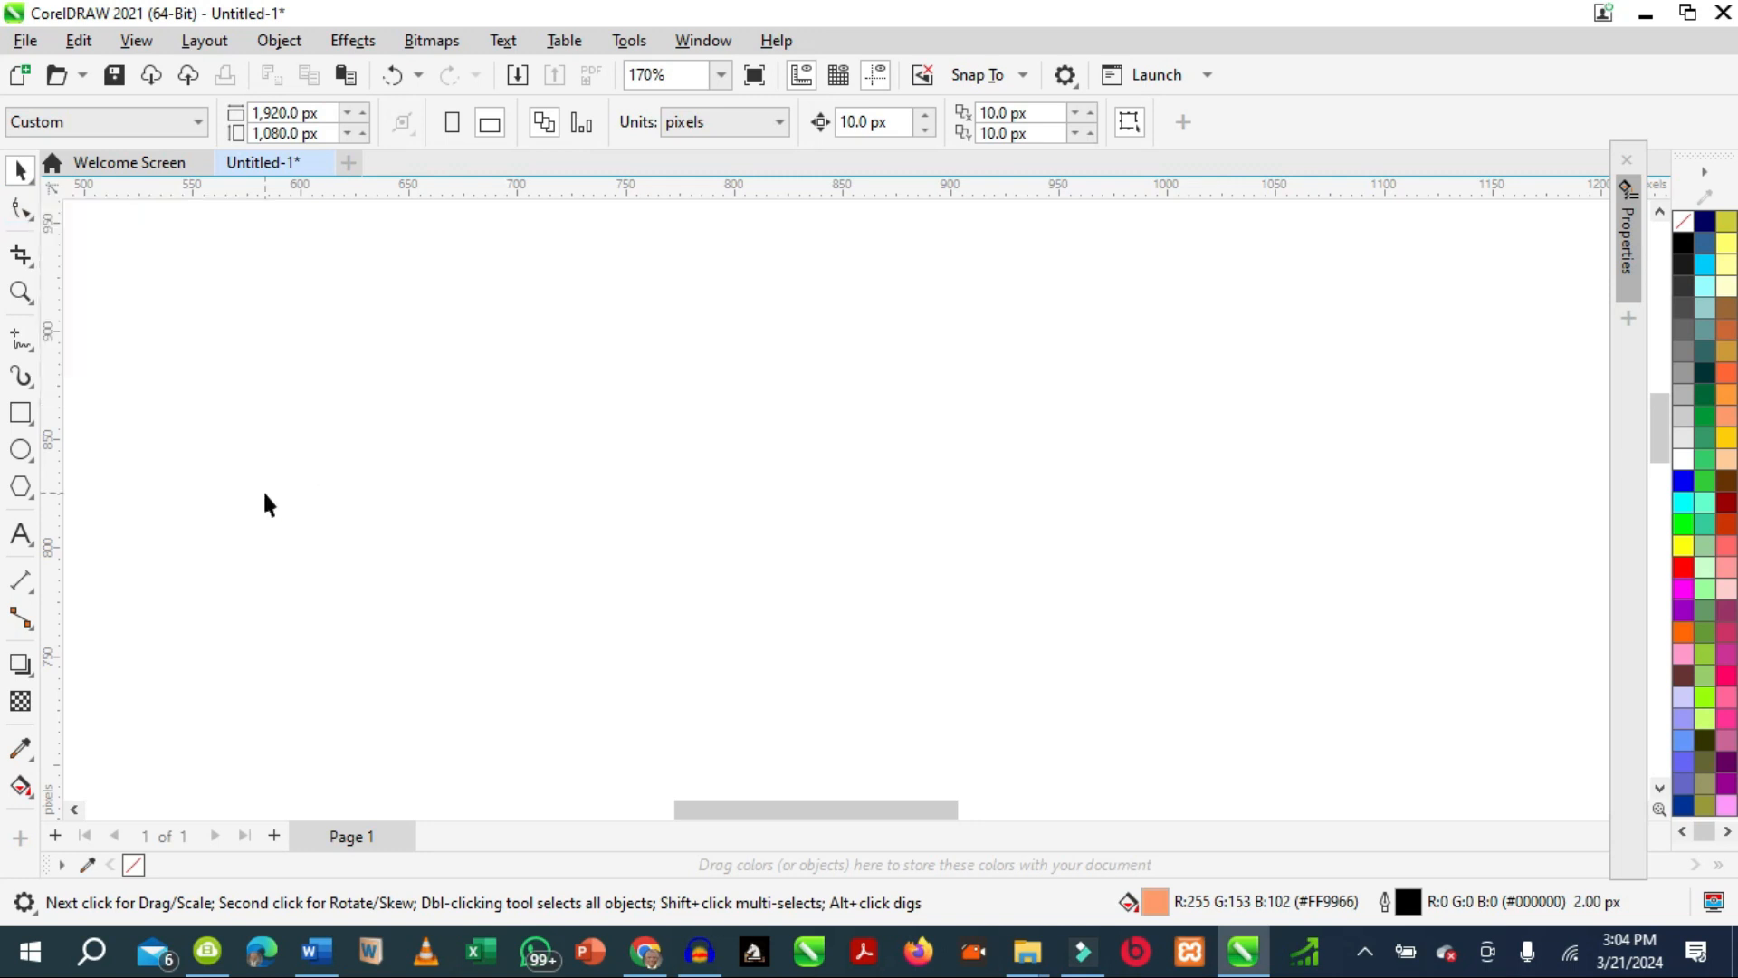
left_click(19, 344)
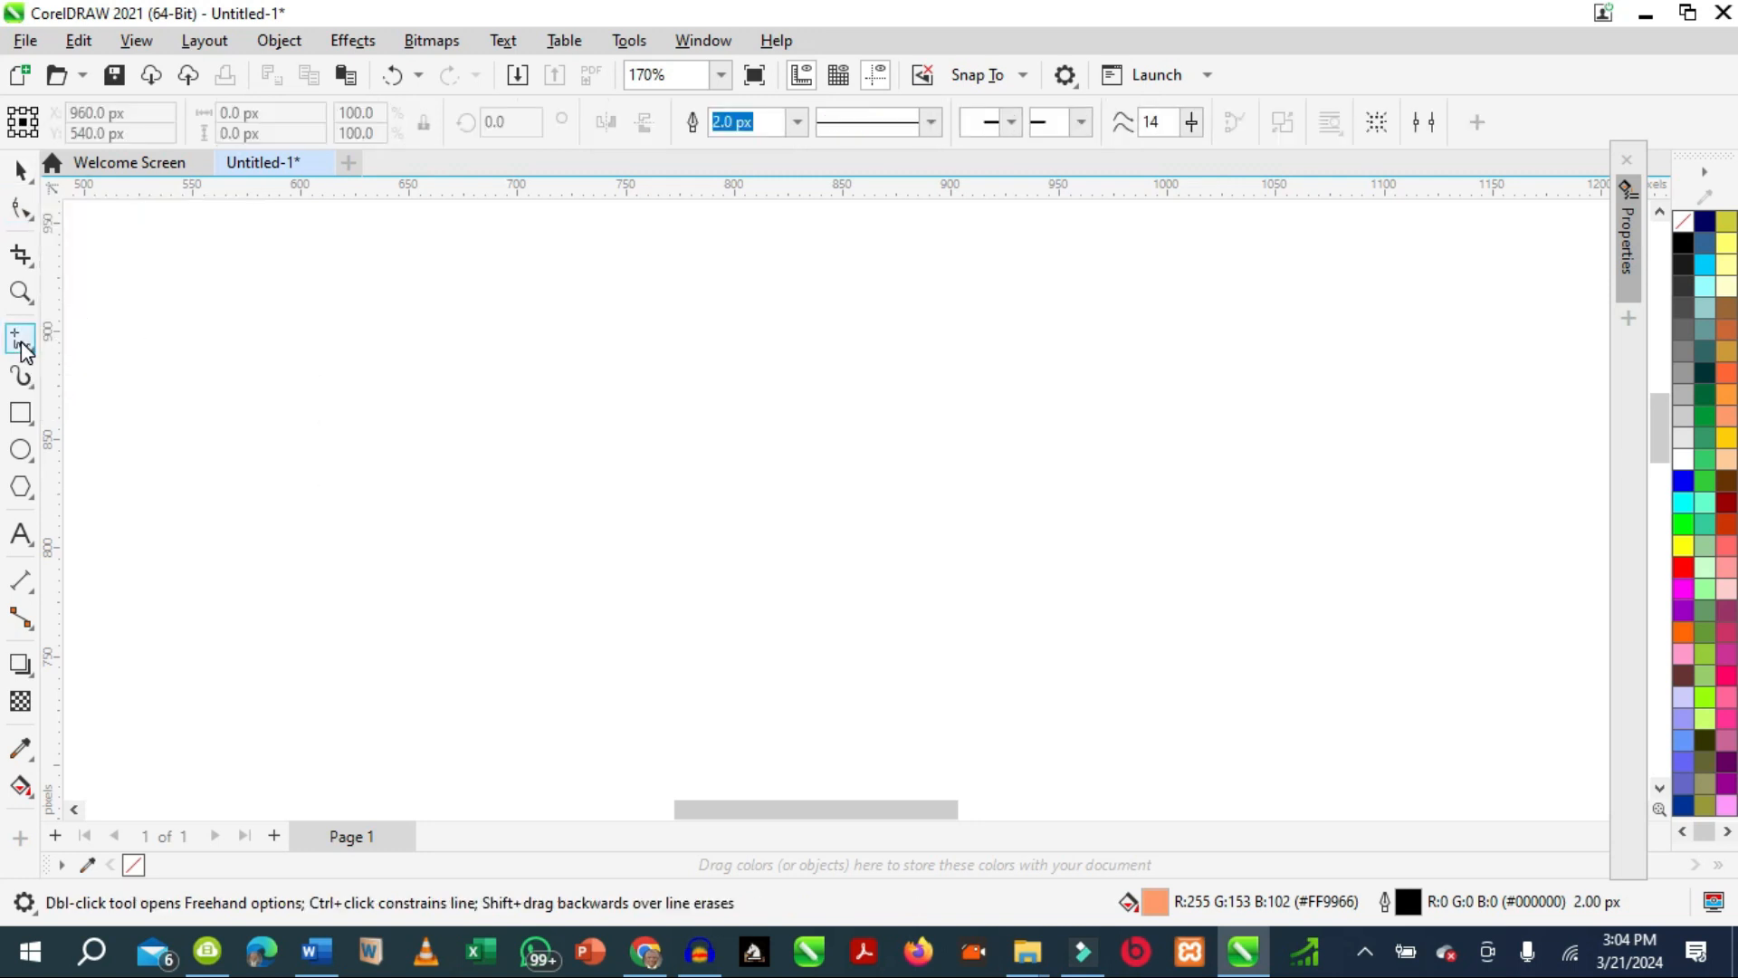
left_click(27, 347)
left_click(113, 480)
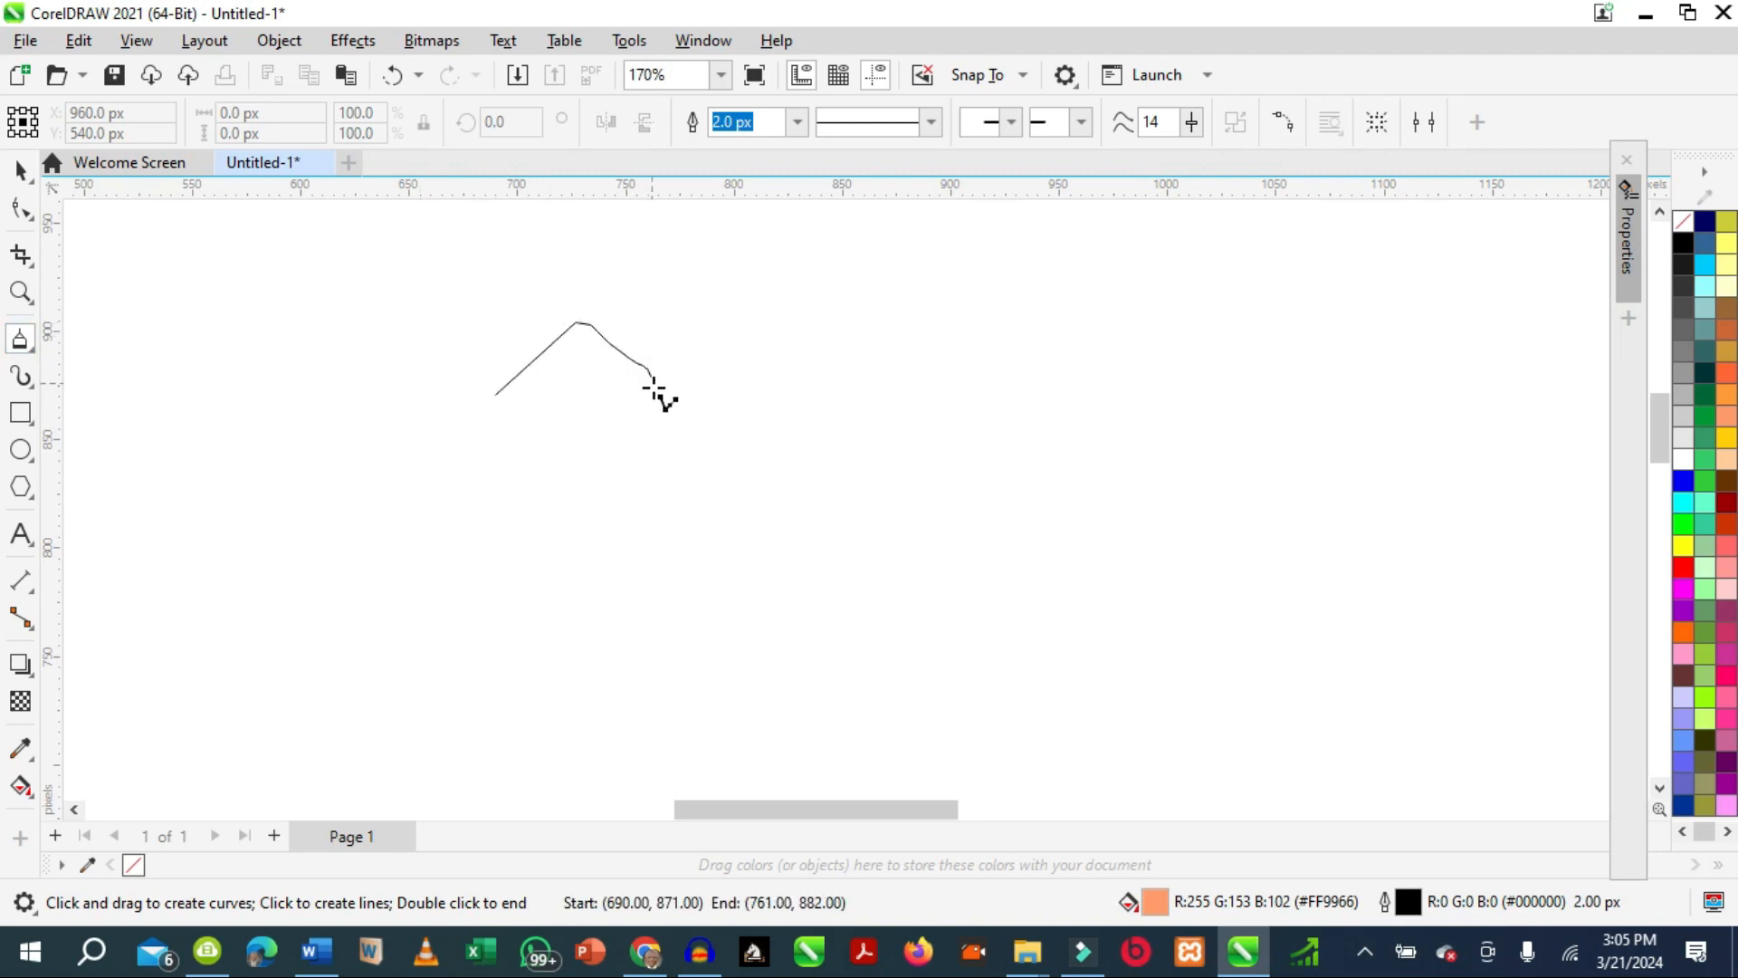
left_click(713, 411)
mouse_move(859, 426)
left_mouse_down()
mouse_move(970, 567)
mouse_move(861, 664)
mouse_move(783, 524)
mouse_move(582, 698)
mouse_move(609, 519)
mouse_move(523, 477)
left_mouse_up()
left_click(224, 623)
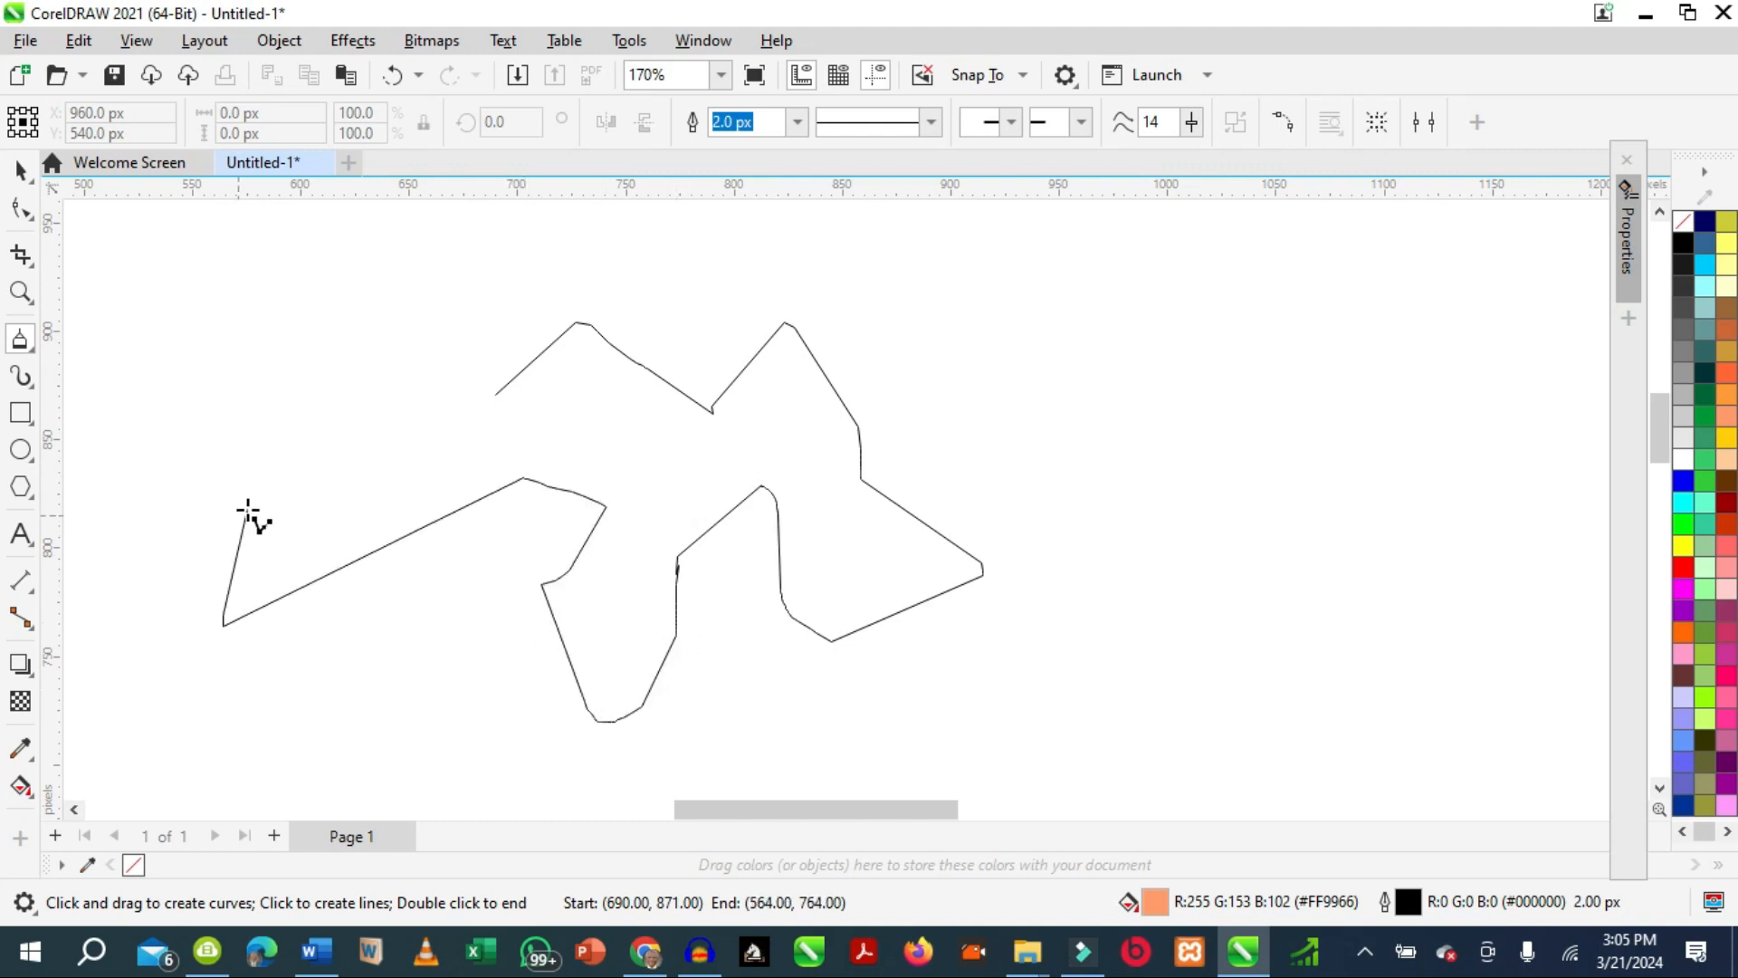
left_click(265, 517)
left_click(371, 496)
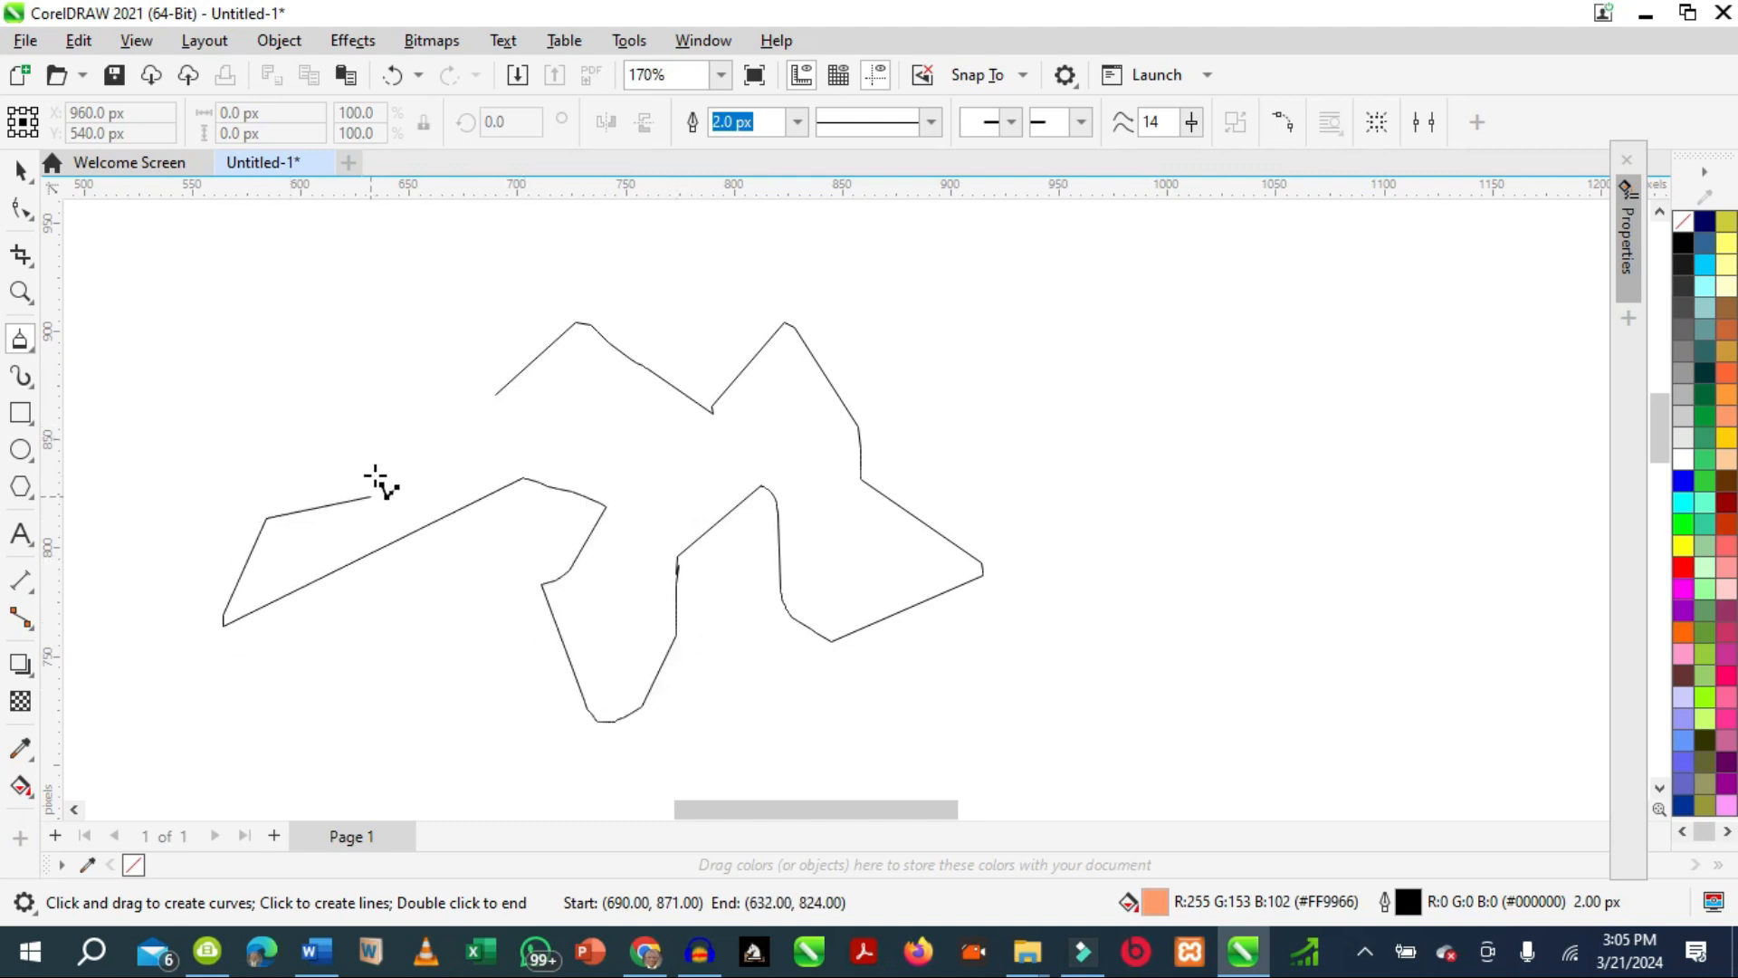
left_click(364, 257)
left_click(398, 351)
left_click(399, 391)
left_click(451, 274)
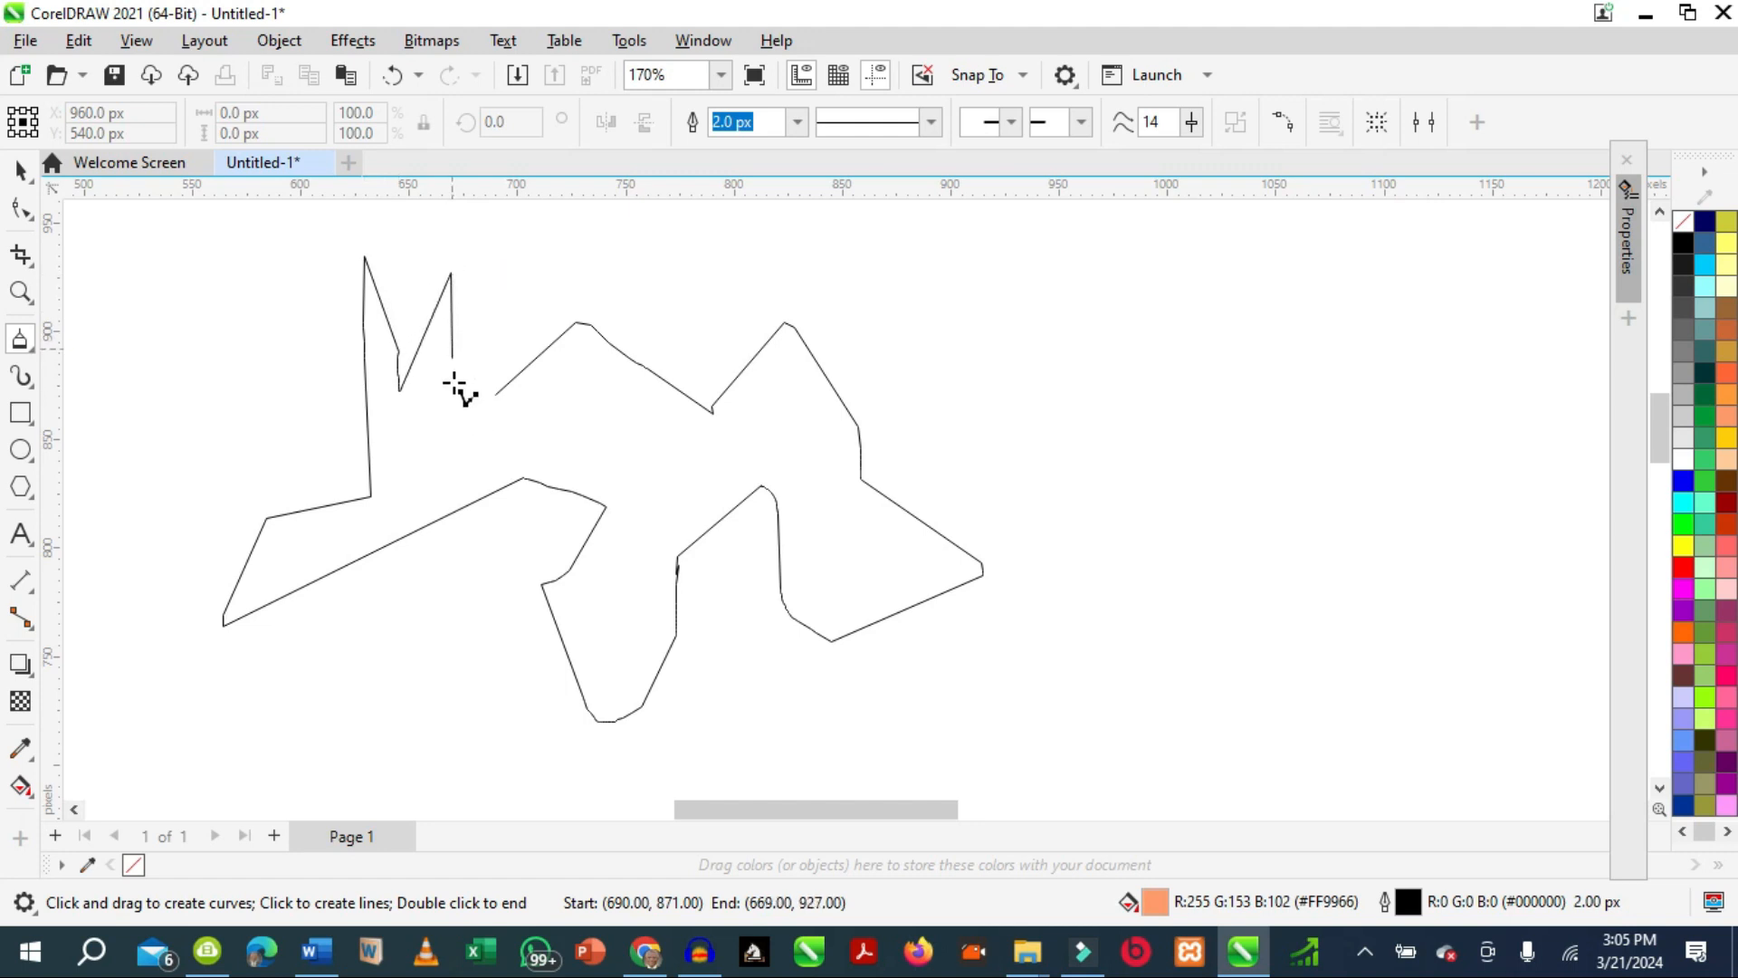
left_click(495, 395)
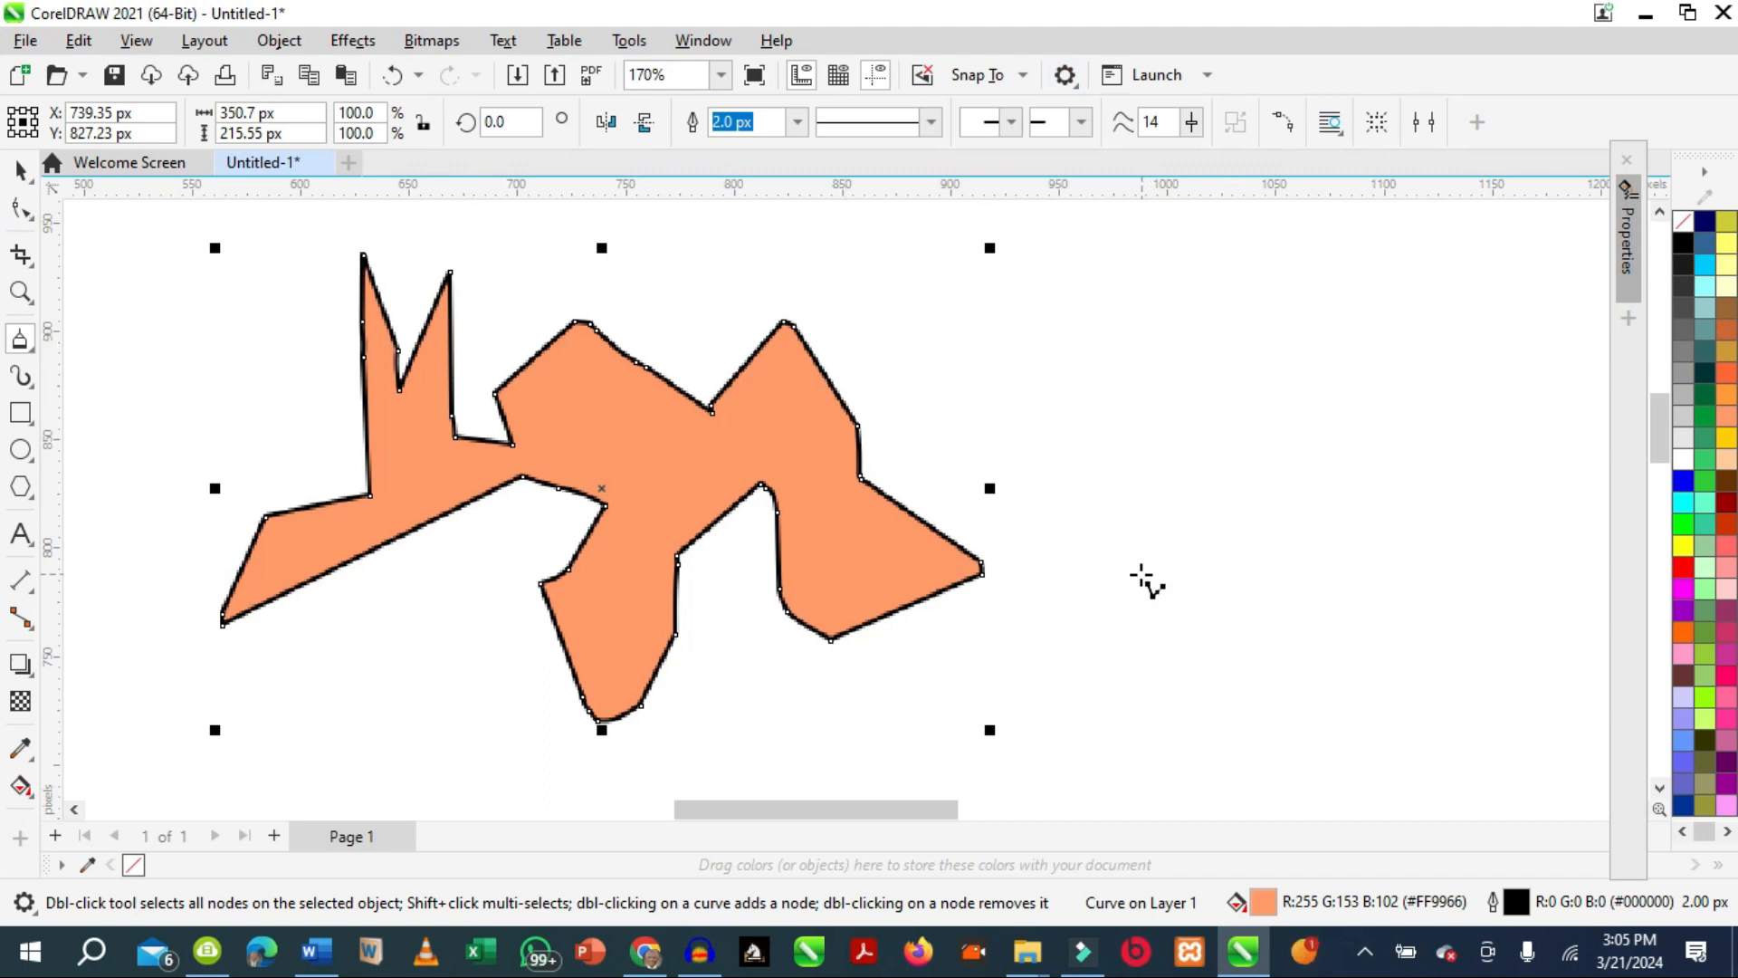
Smooth the jagged shape's sharp corners along its outline using the Smooth tool with a 125 px nib.
left_click(34, 218)
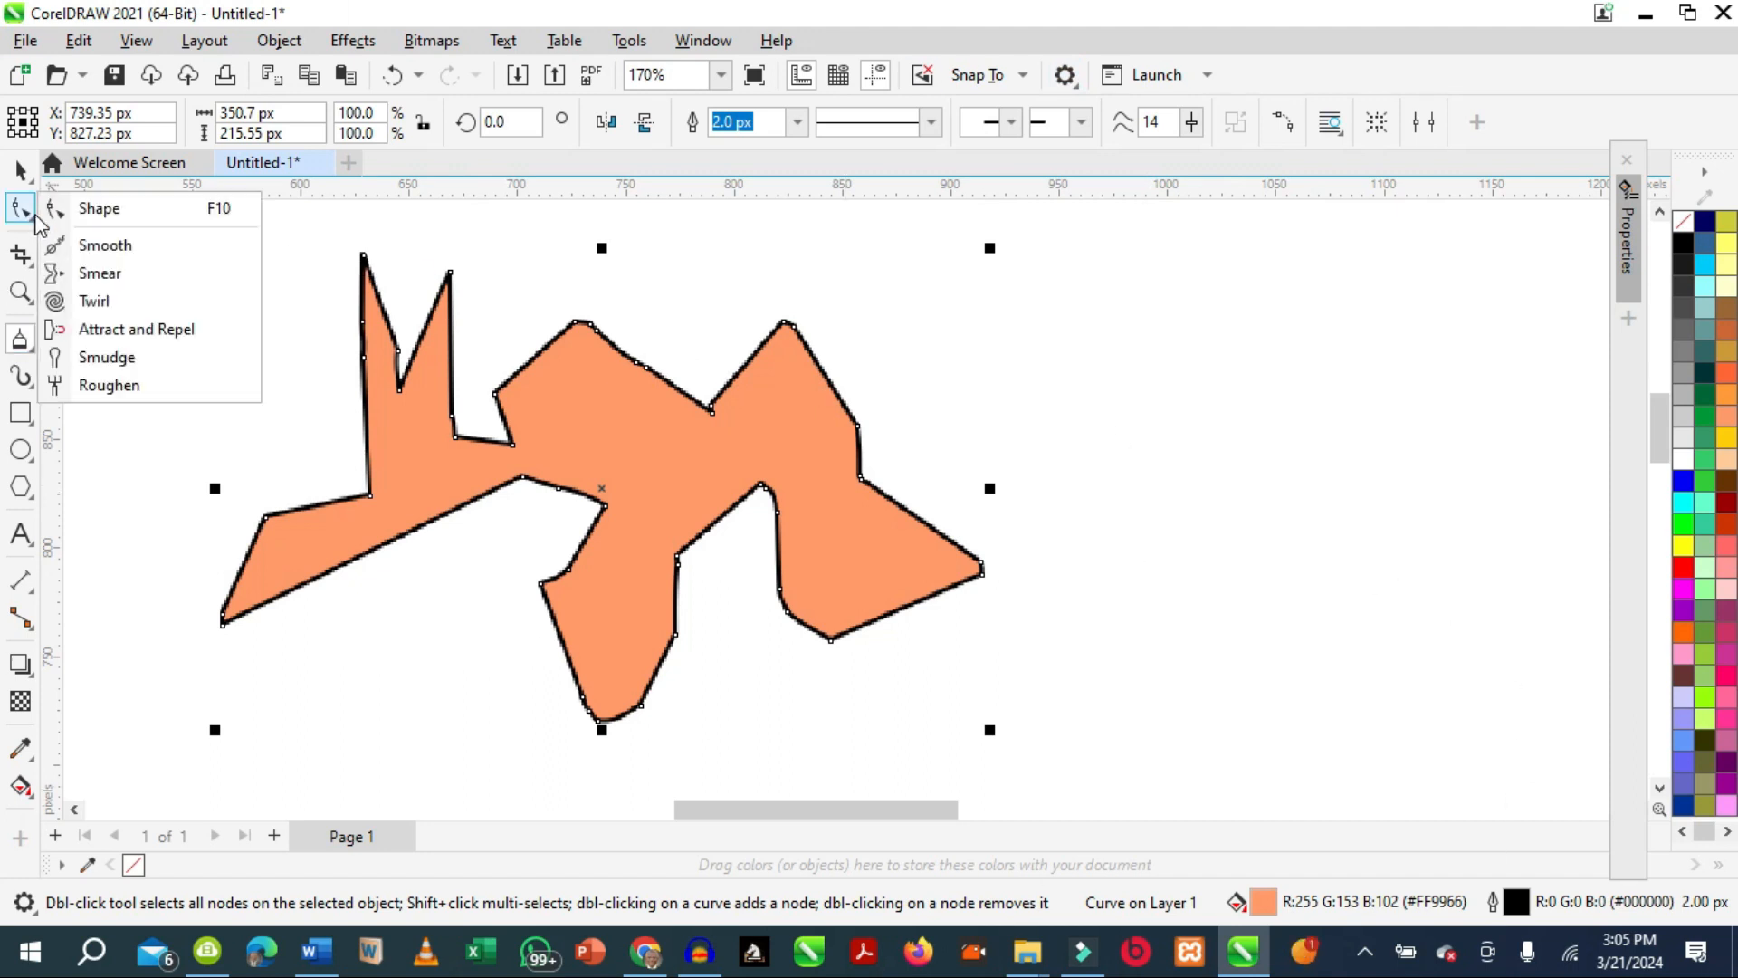
left_click(86, 245)
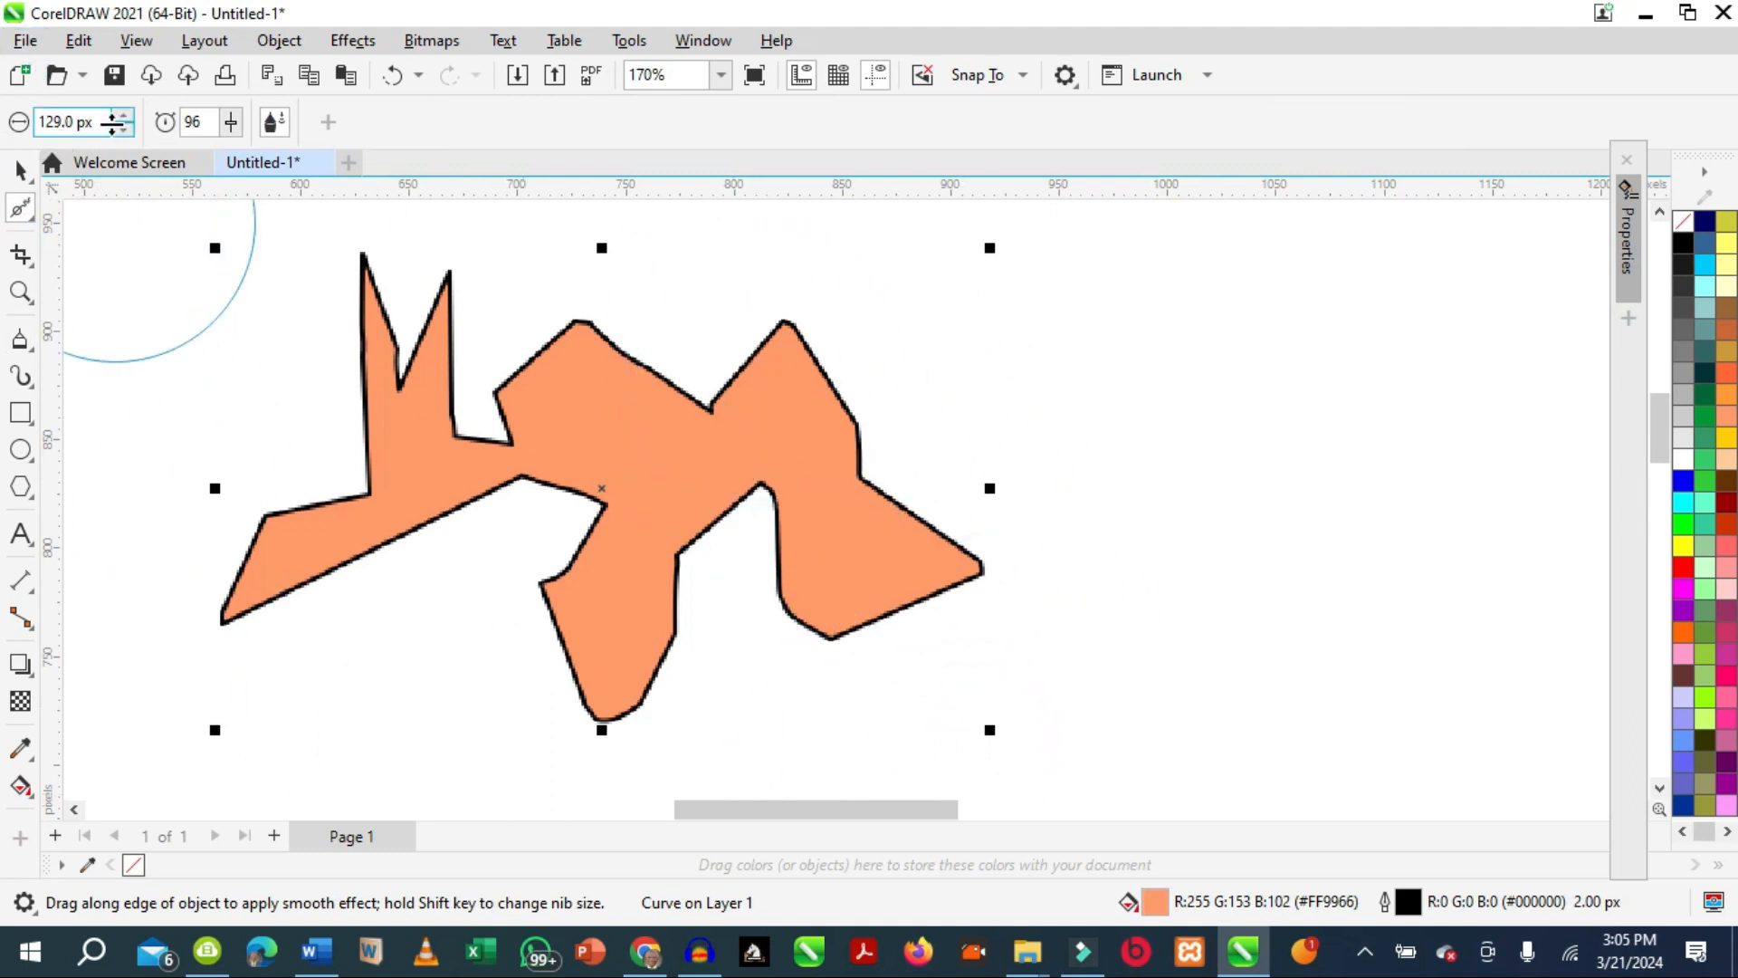
left_click(124, 131)
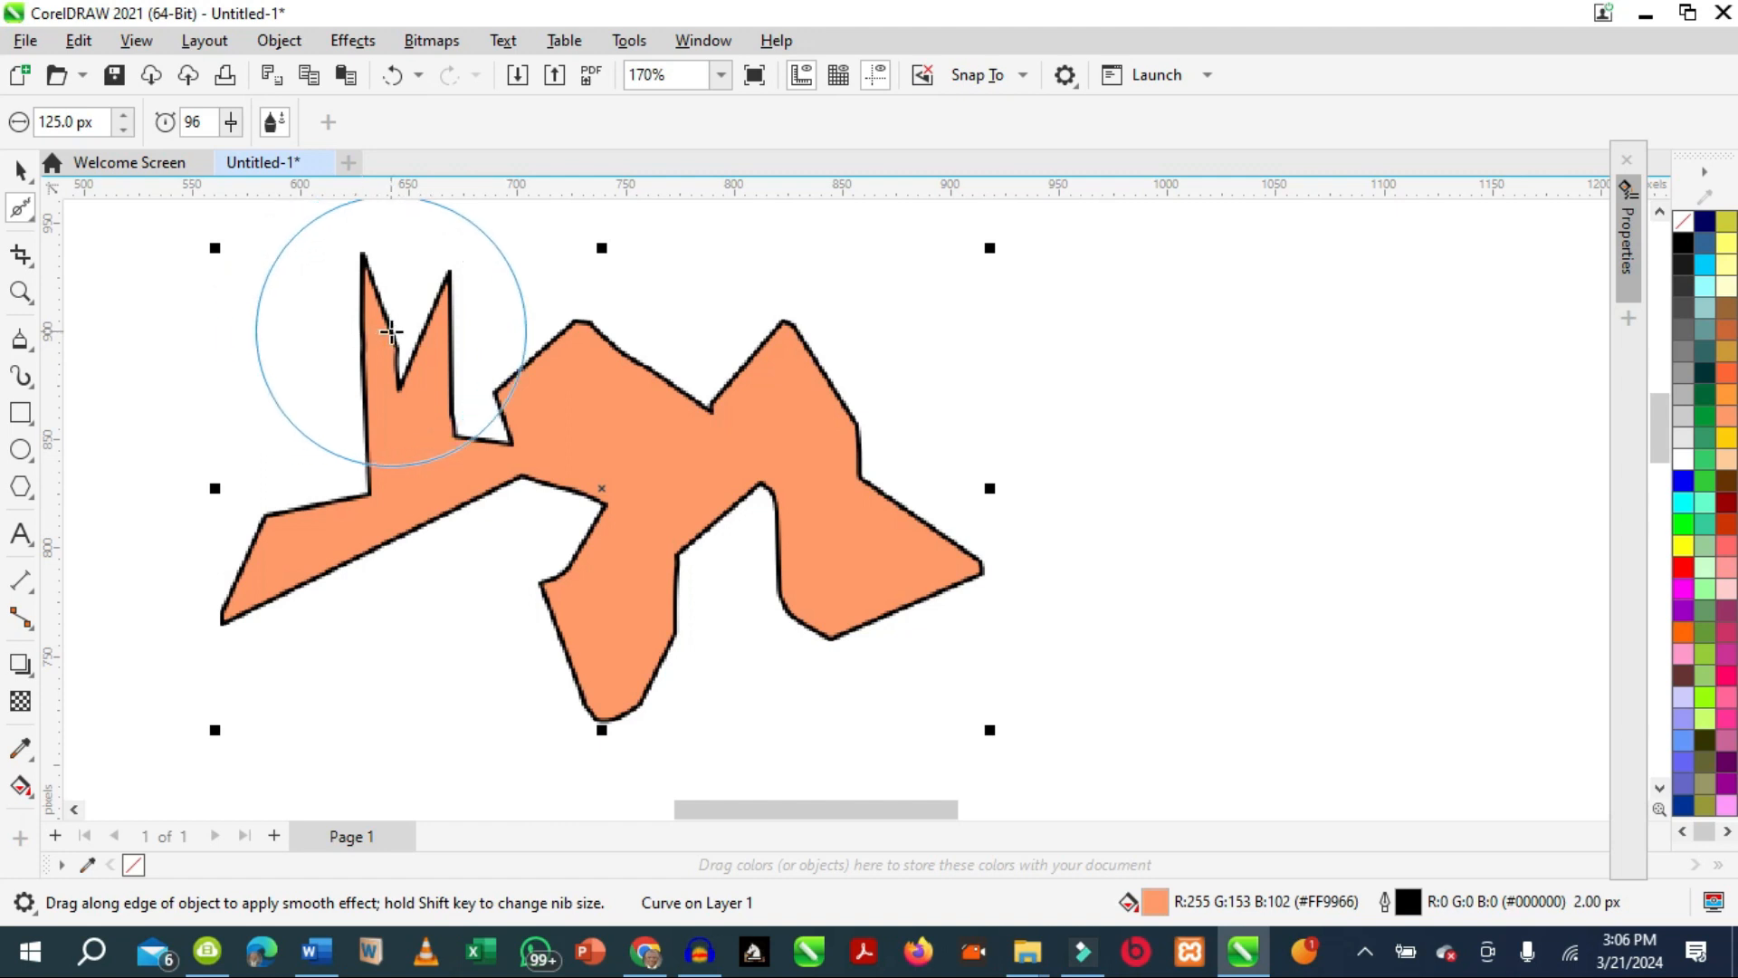
mouse_move(392, 332)
left_mouse_down()
mouse_move(444, 408)
mouse_move(409, 359)
mouse_move(414, 405)
mouse_move(402, 335)
mouse_move(402, 352)
mouse_move(419, 296)
mouse_move(398, 372)
mouse_move(690, 388)
mouse_move(701, 319)
mouse_move(742, 390)
mouse_move(634, 388)
mouse_move(639, 307)
mouse_move(572, 372)
mouse_move(633, 398)
mouse_move(649, 307)
mouse_move(754, 389)
mouse_move(759, 426)
mouse_move(833, 365)
mouse_move(862, 430)
mouse_move(847, 479)
mouse_move(986, 465)
mouse_move(704, 523)
mouse_move(744, 647)
mouse_move(756, 564)
mouse_move(803, 539)
mouse_move(758, 646)
mouse_move(804, 481)
mouse_move(763, 487)
mouse_move(742, 650)
mouse_move(749, 475)
mouse_move(730, 674)
mouse_move(624, 535)
mouse_move(473, 531)
mouse_move(431, 504)
mouse_move(436, 569)
mouse_move(391, 544)
mouse_move(345, 446)
mouse_move(347, 478)
mouse_move(272, 396)
mouse_move(361, 469)
mouse_move(261, 335)
mouse_move(792, 506)
mouse_move(796, 411)
mouse_move(842, 349)
mouse_move(1011, 589)
mouse_move(815, 694)
mouse_move(715, 570)
mouse_move(643, 261)
left_mouse_up()
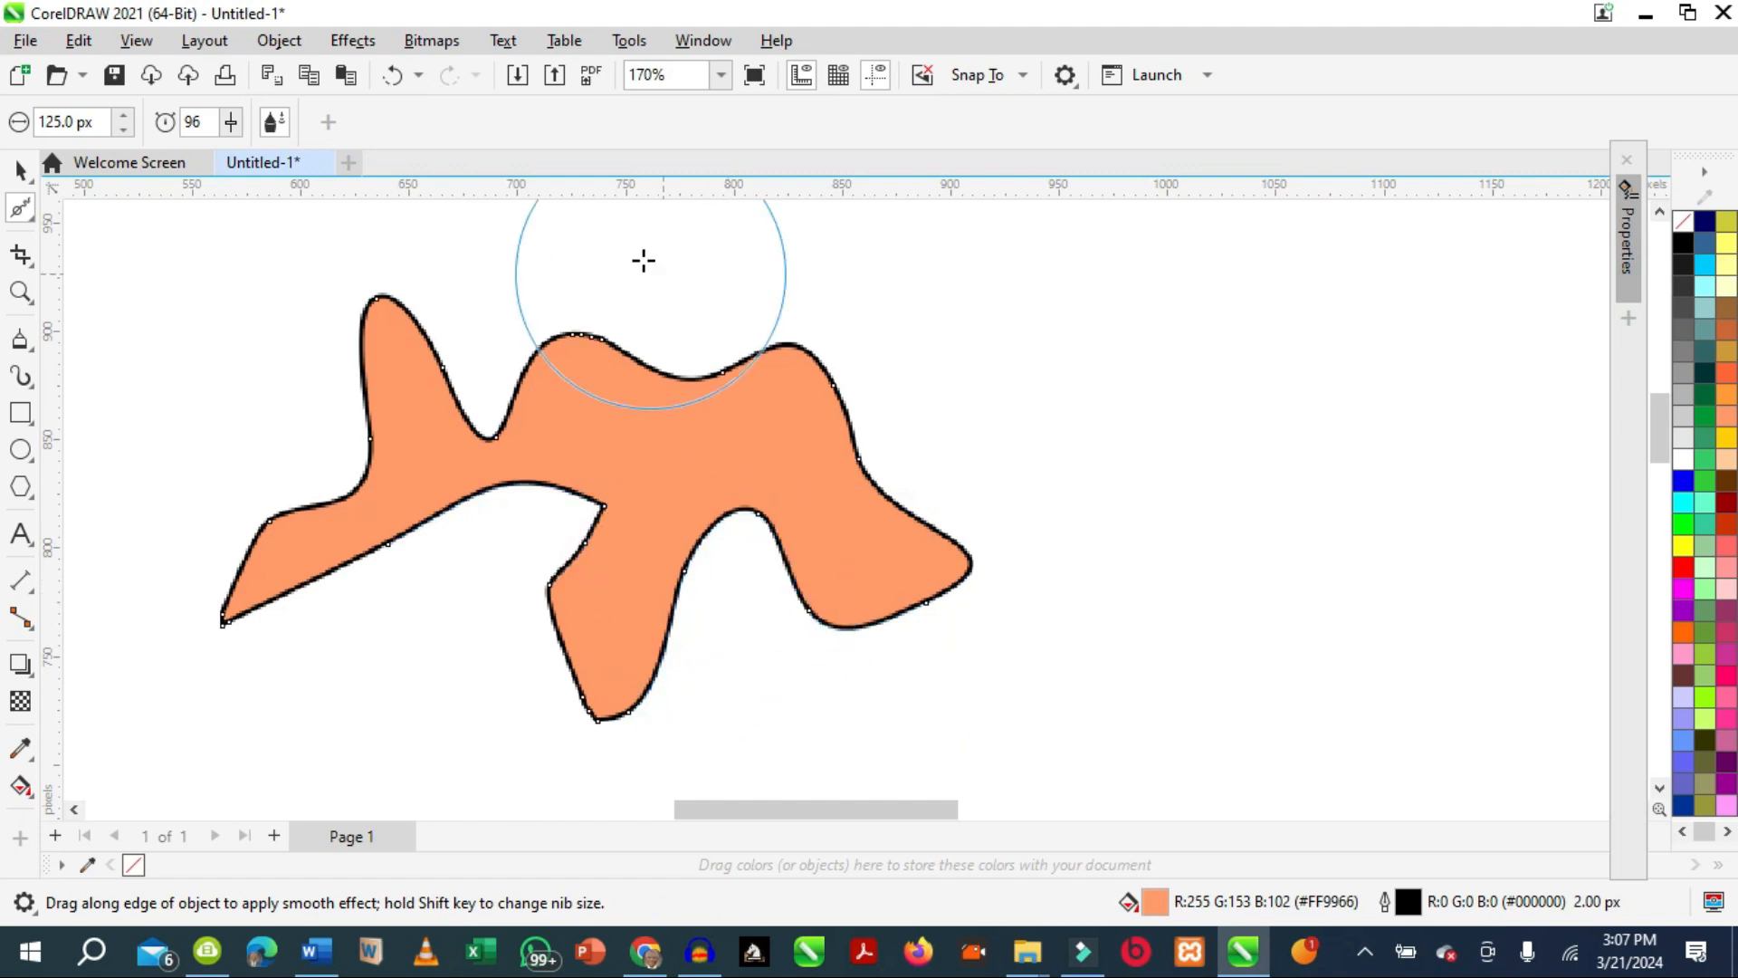
Draw a rectangle about 392 px wide and 450 px high just right of the wavy line.
left_click(22, 210)
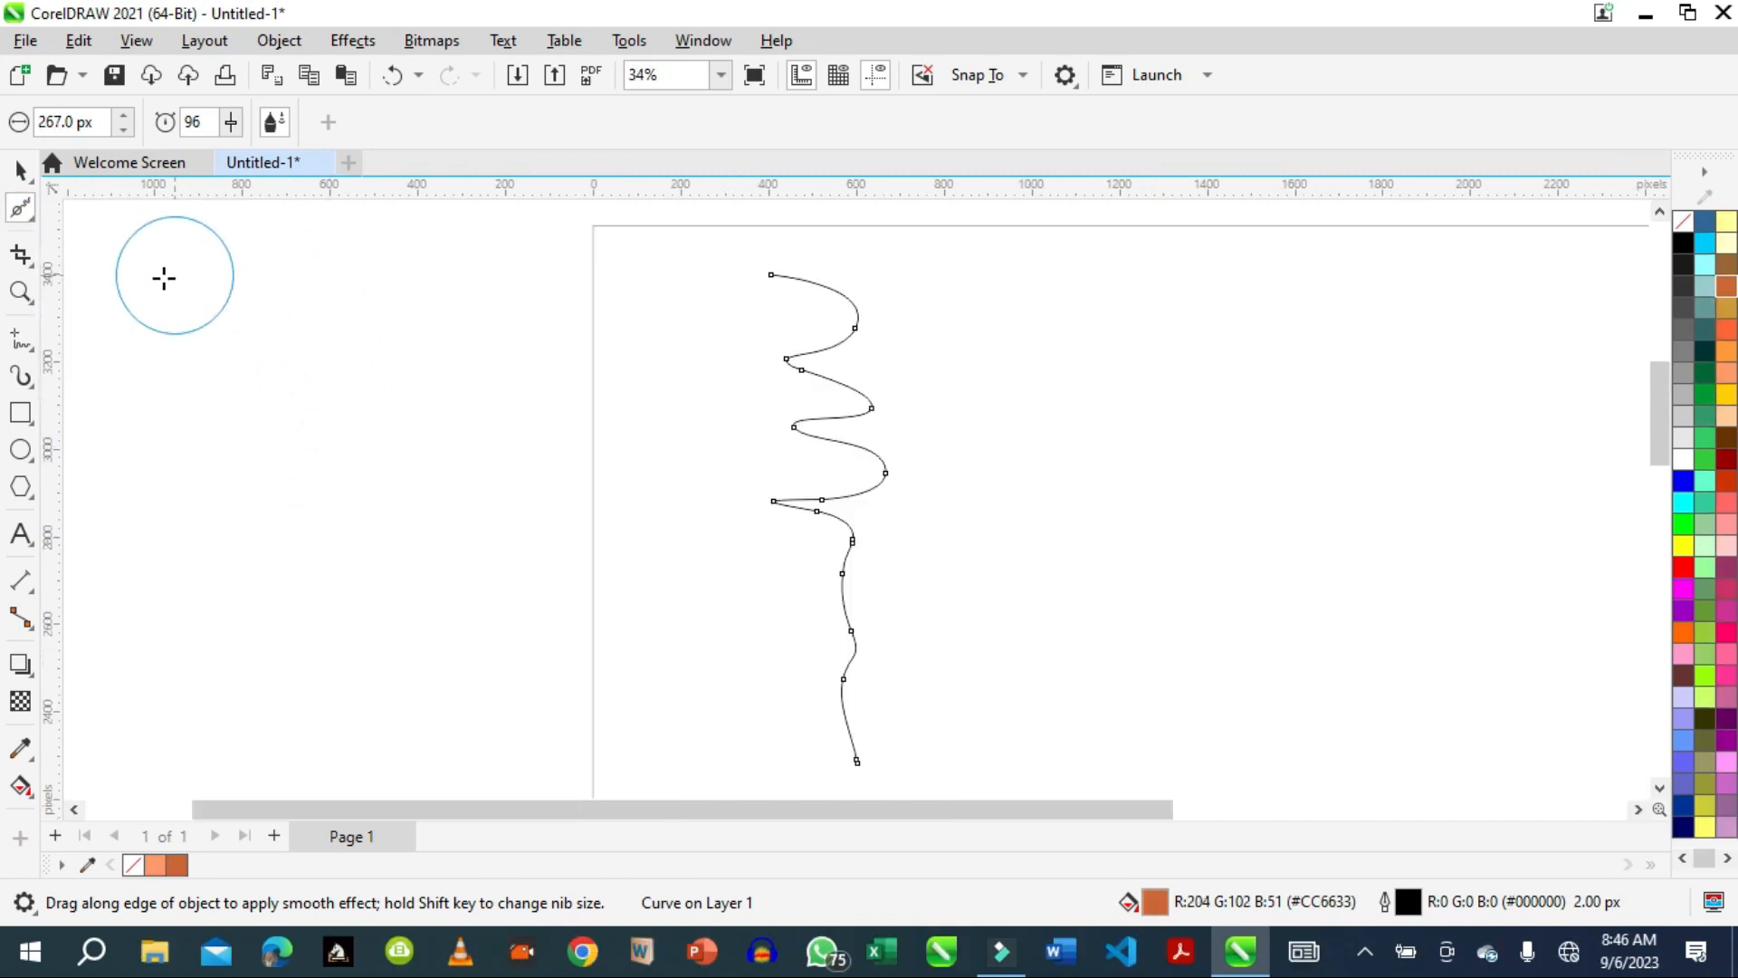
left_click(20, 218)
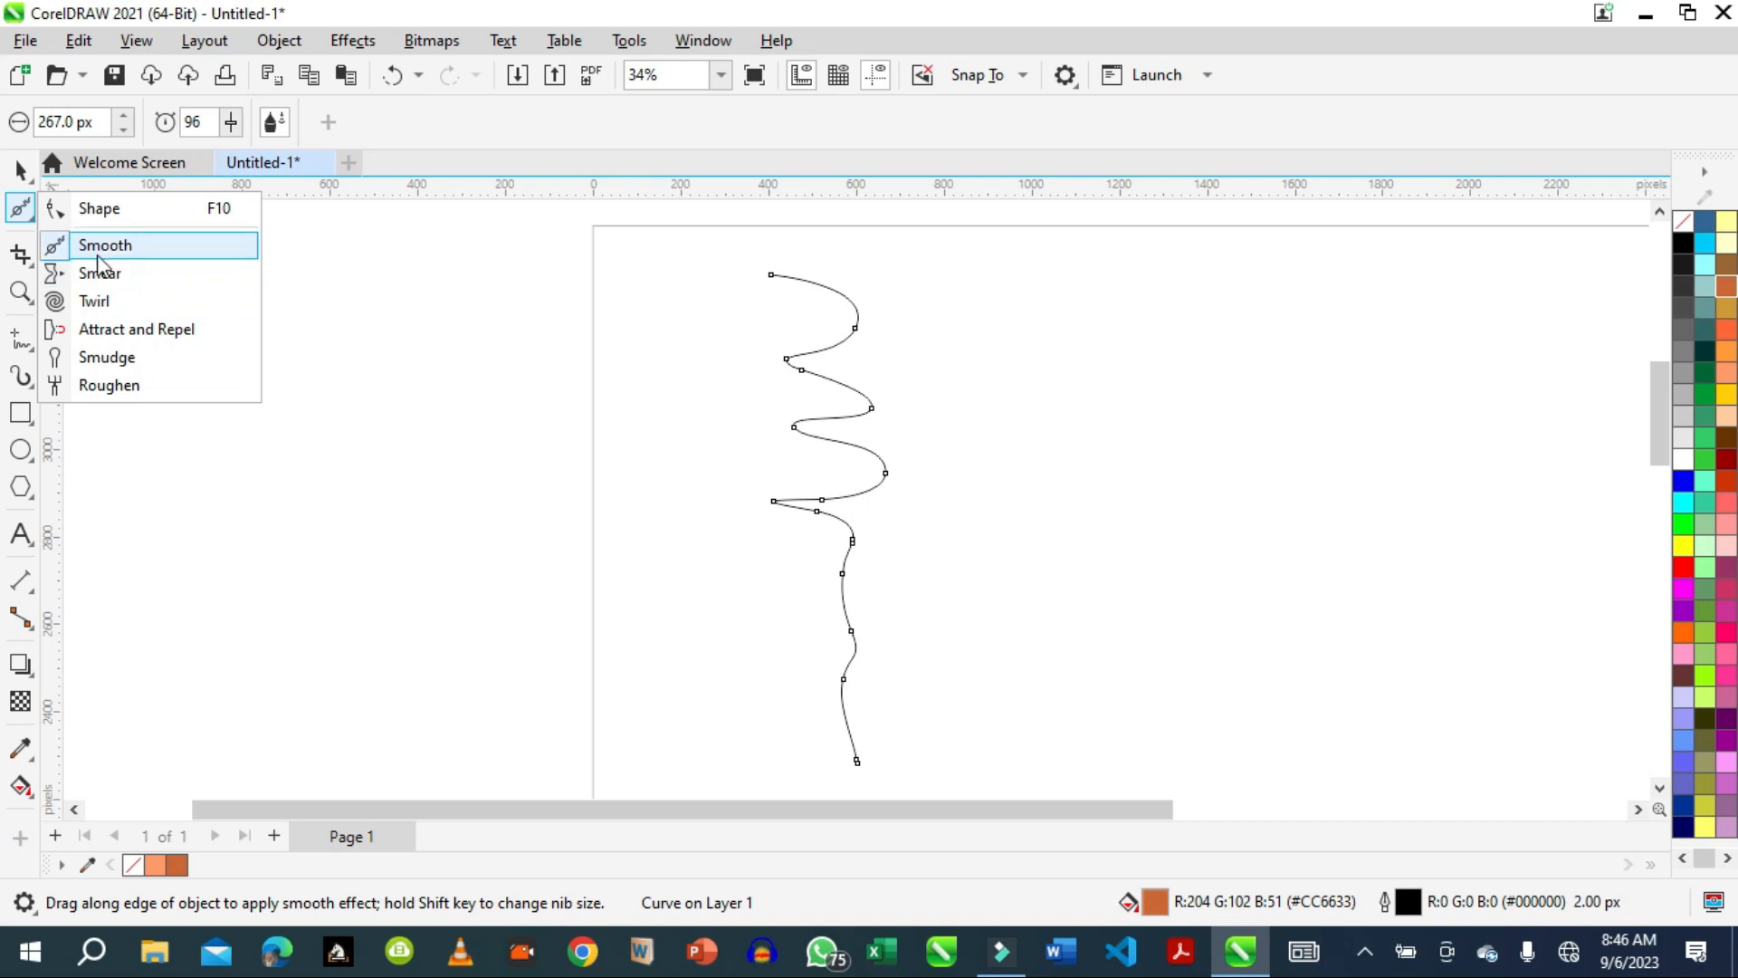
left_click(20, 414)
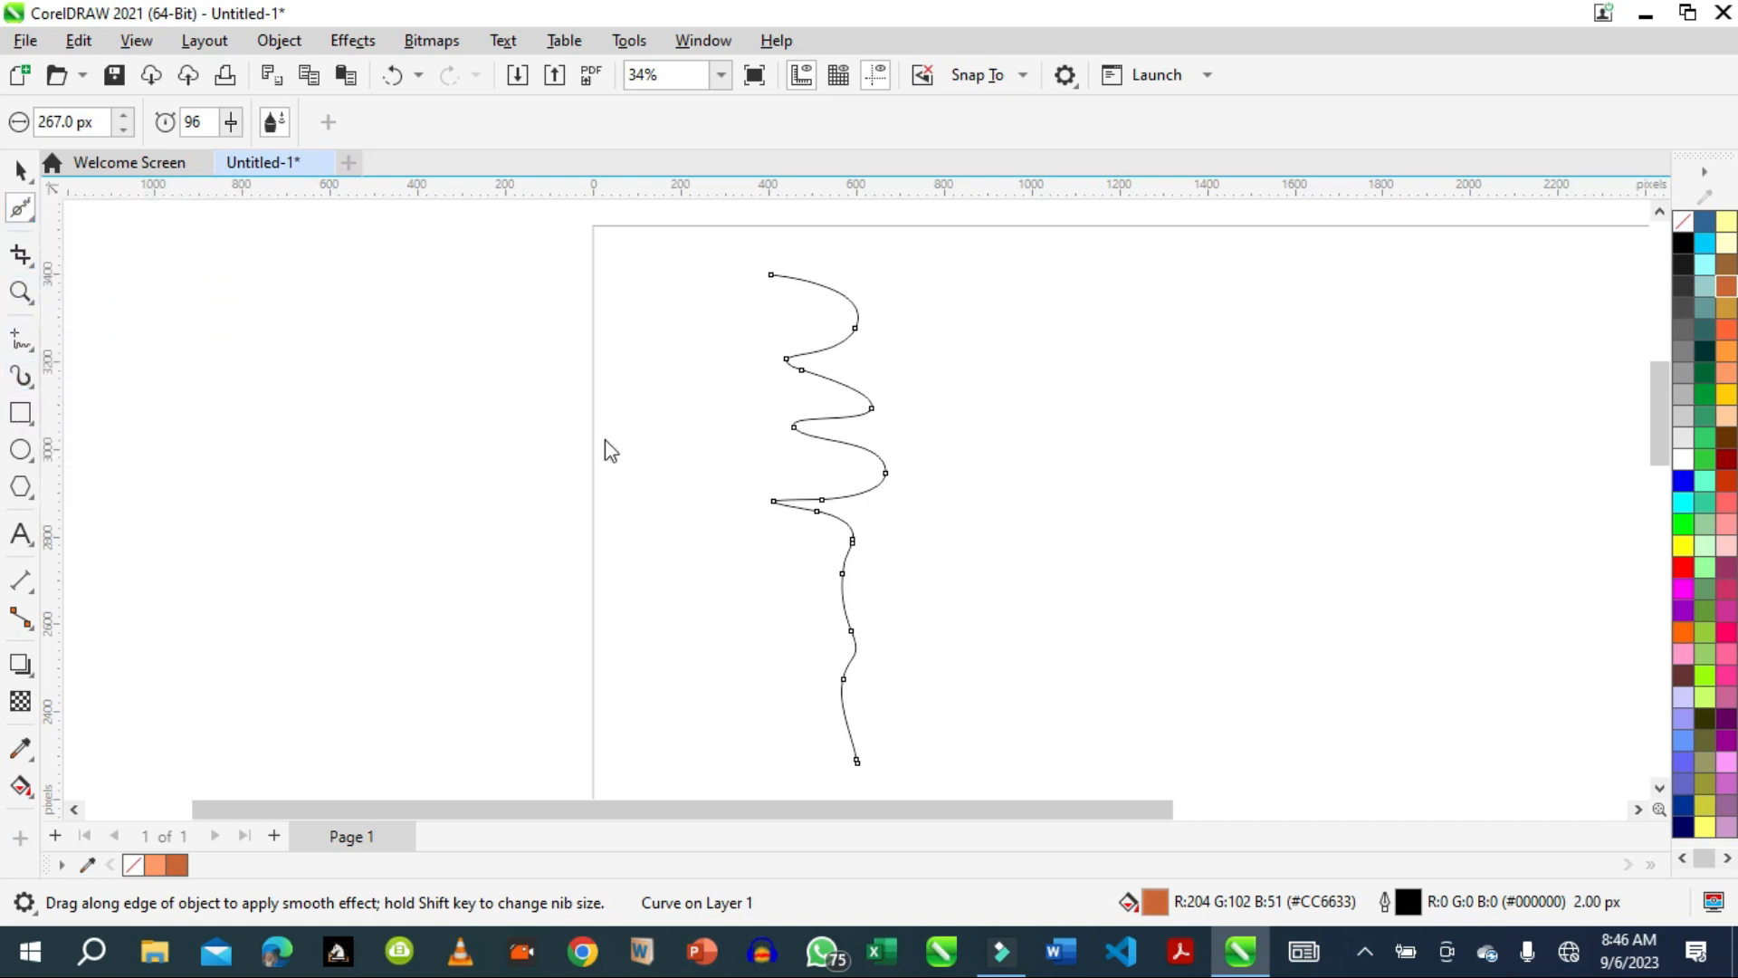
left_click_drag(908, 293, 1081, 491)
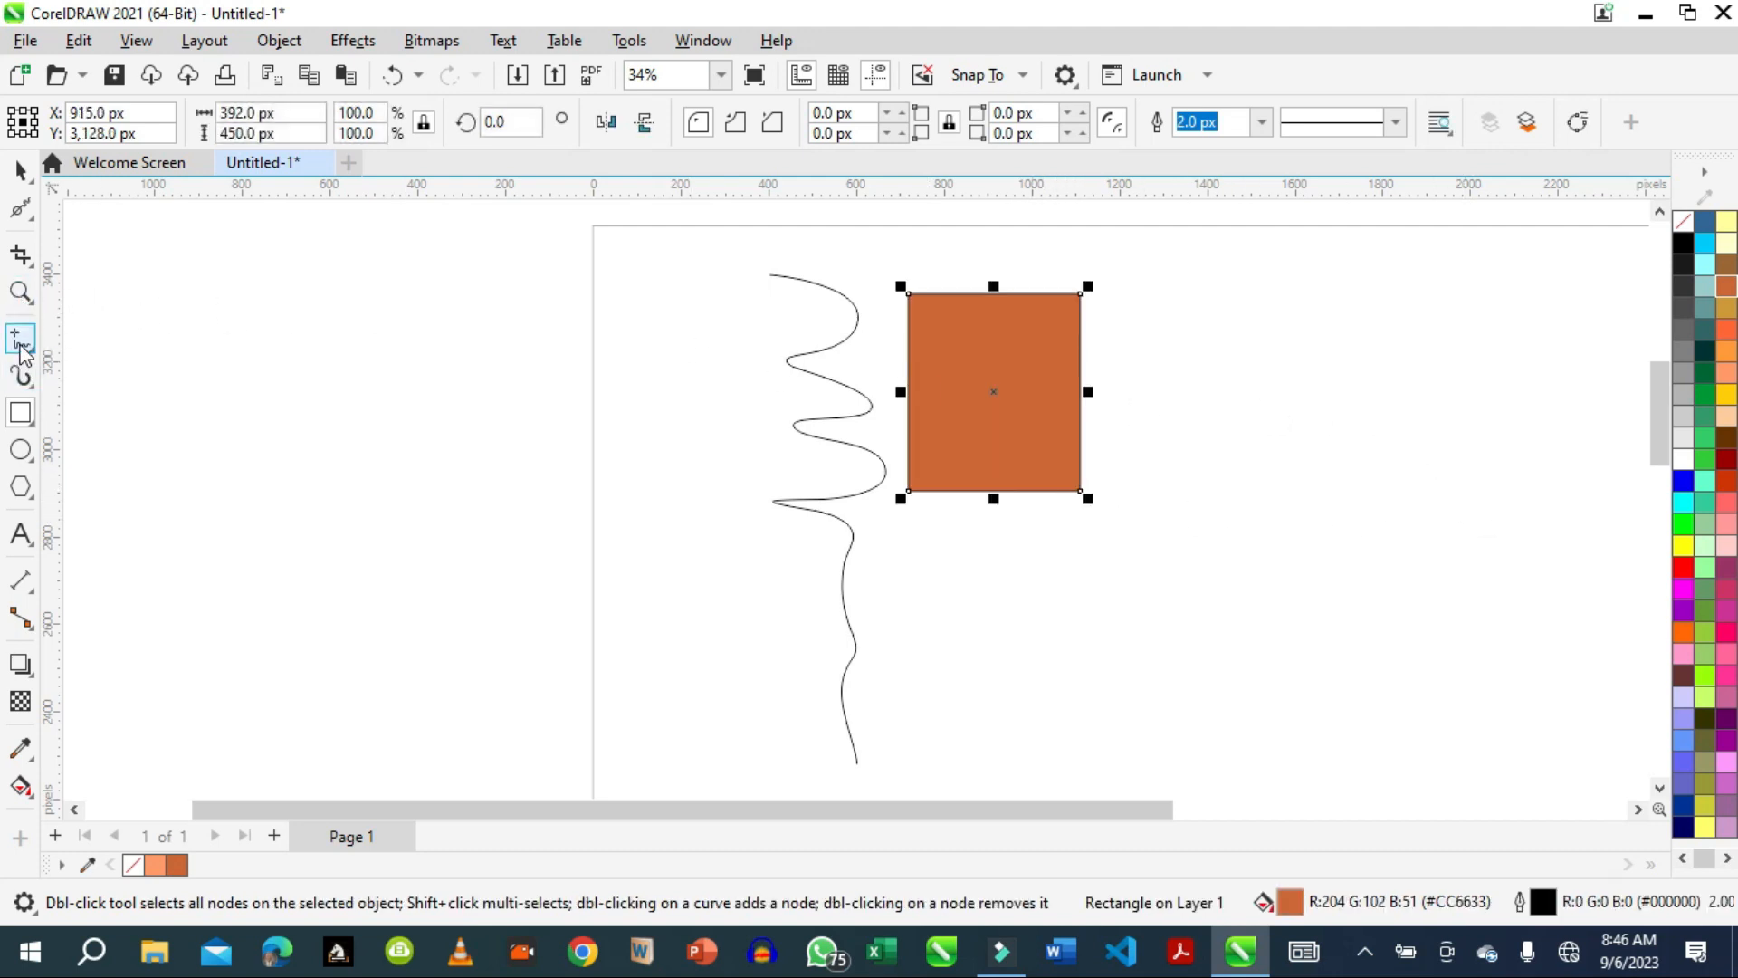
Distort the rectangle's right and bottom edges into outward bulges with the Smear tool.
left_click(31, 217)
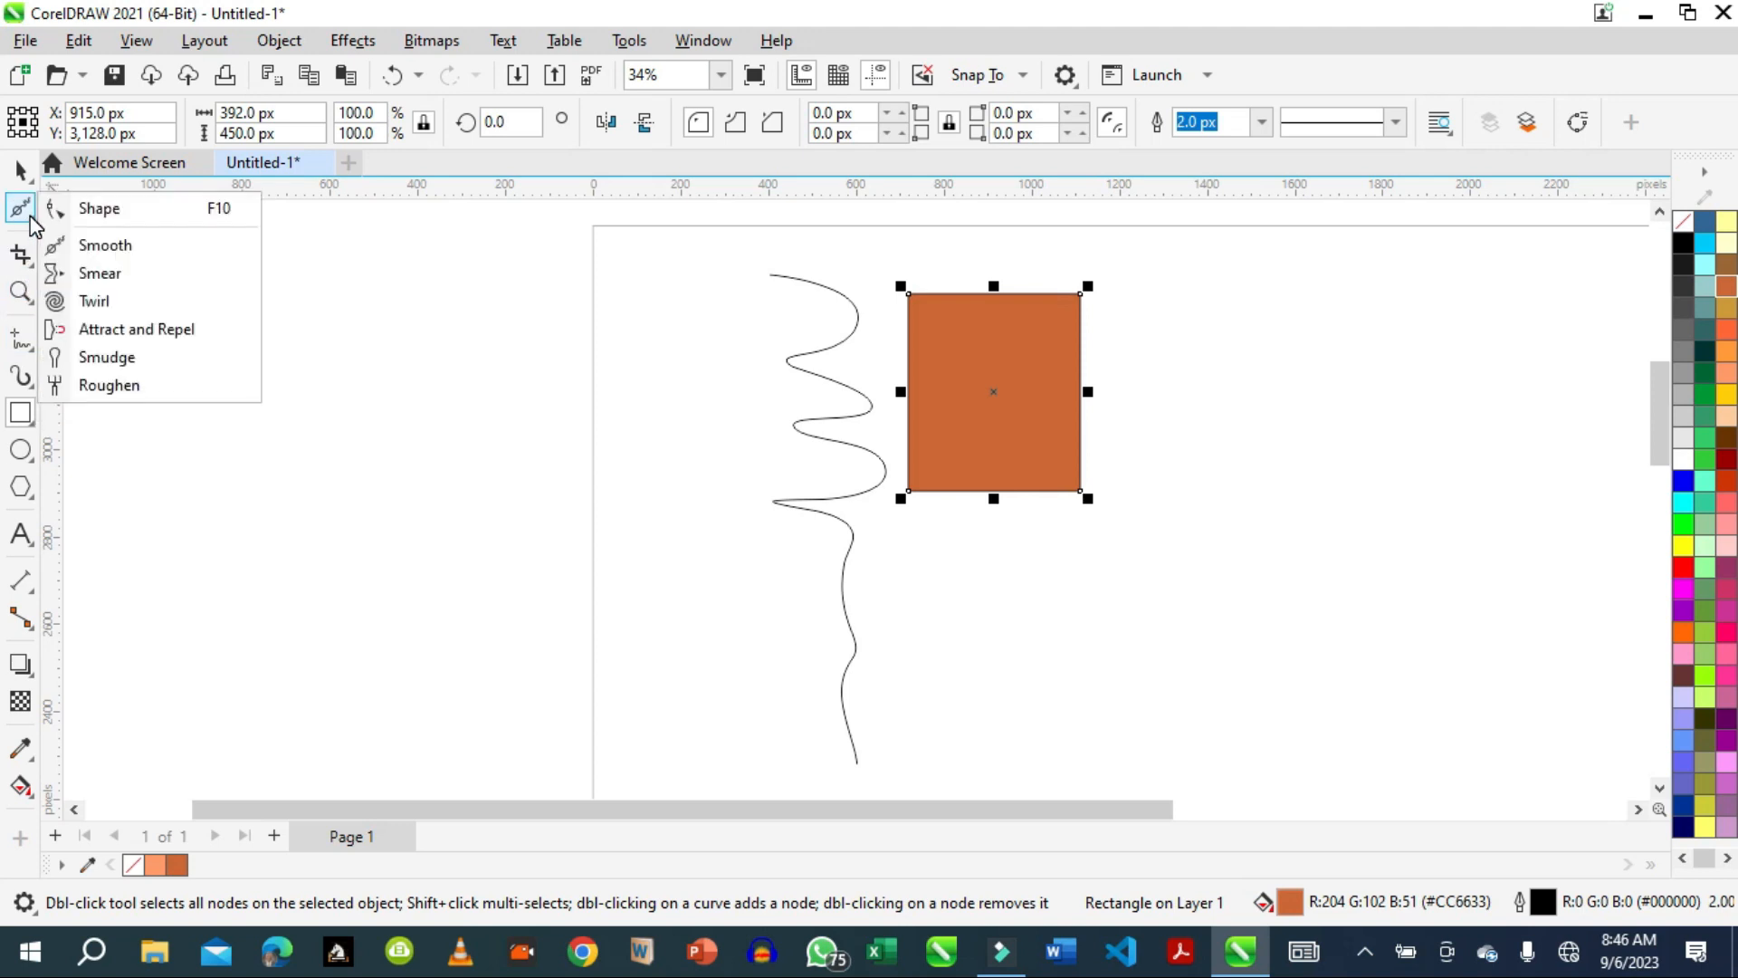
left_click(90, 274)
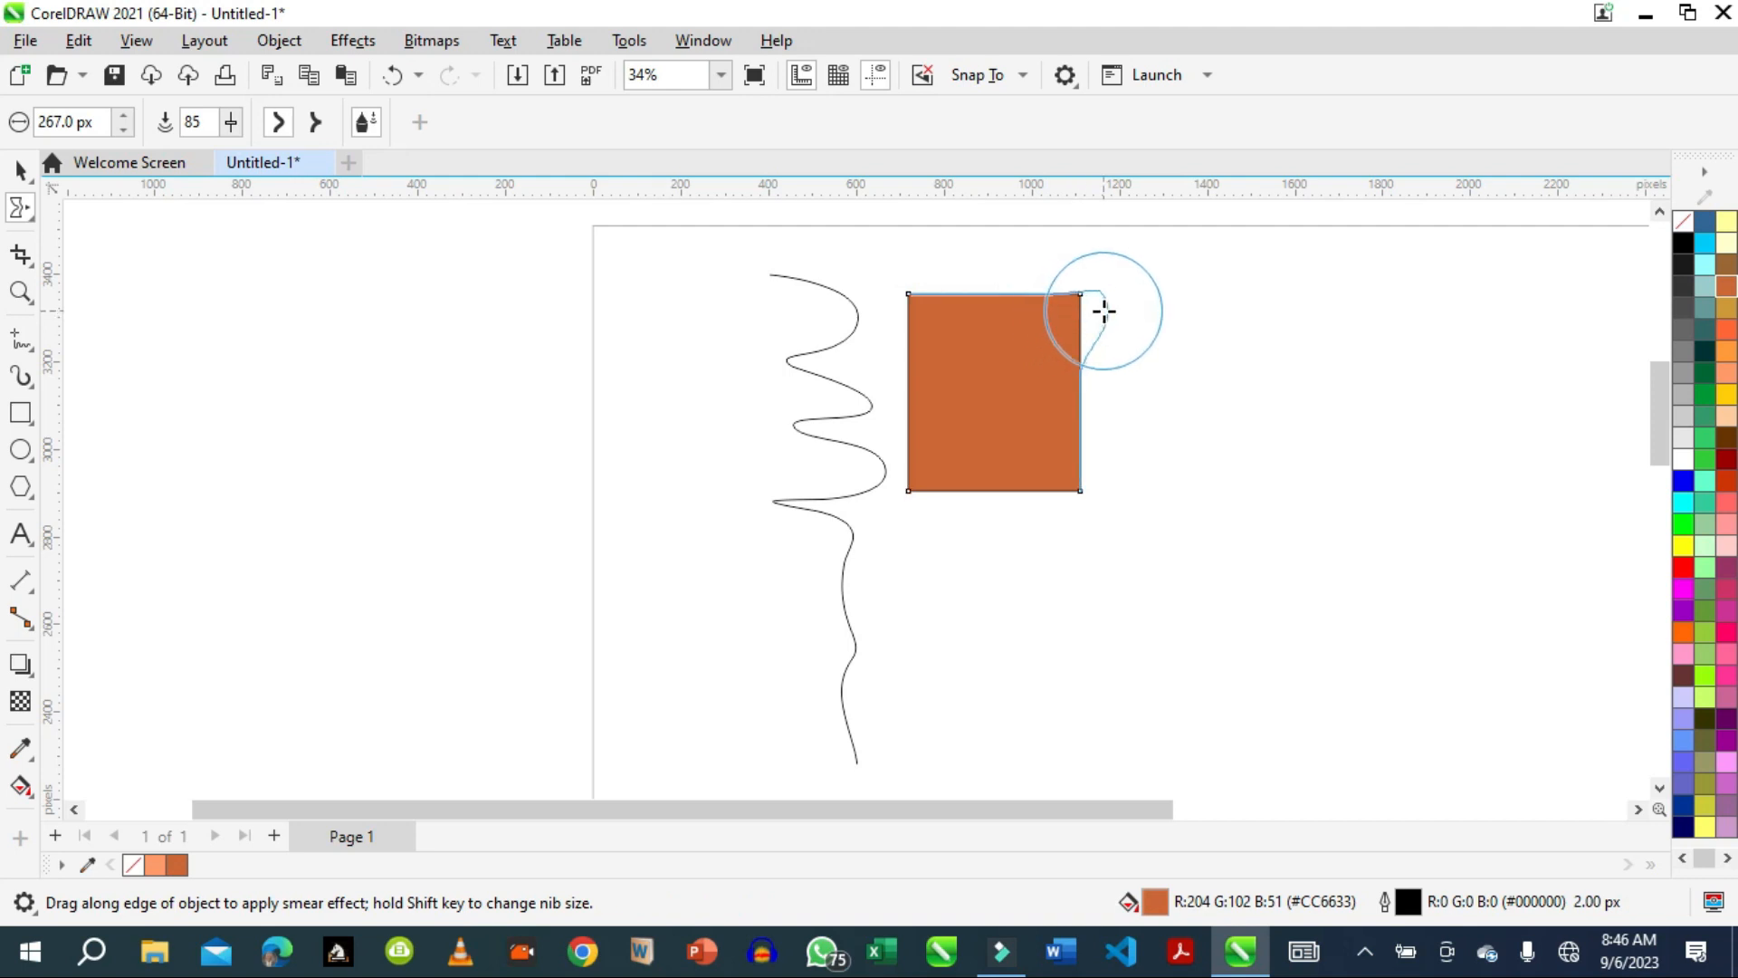
left_click_drag(1106, 310, 1105, 350)
mouse_move(1064, 408)
left_mouse_down()
mouse_move(1129, 383)
mouse_move(1090, 453)
mouse_move(1061, 461)
mouse_move(1129, 462)
mouse_move(1032, 489)
mouse_move(982, 543)
left_mouse_up()
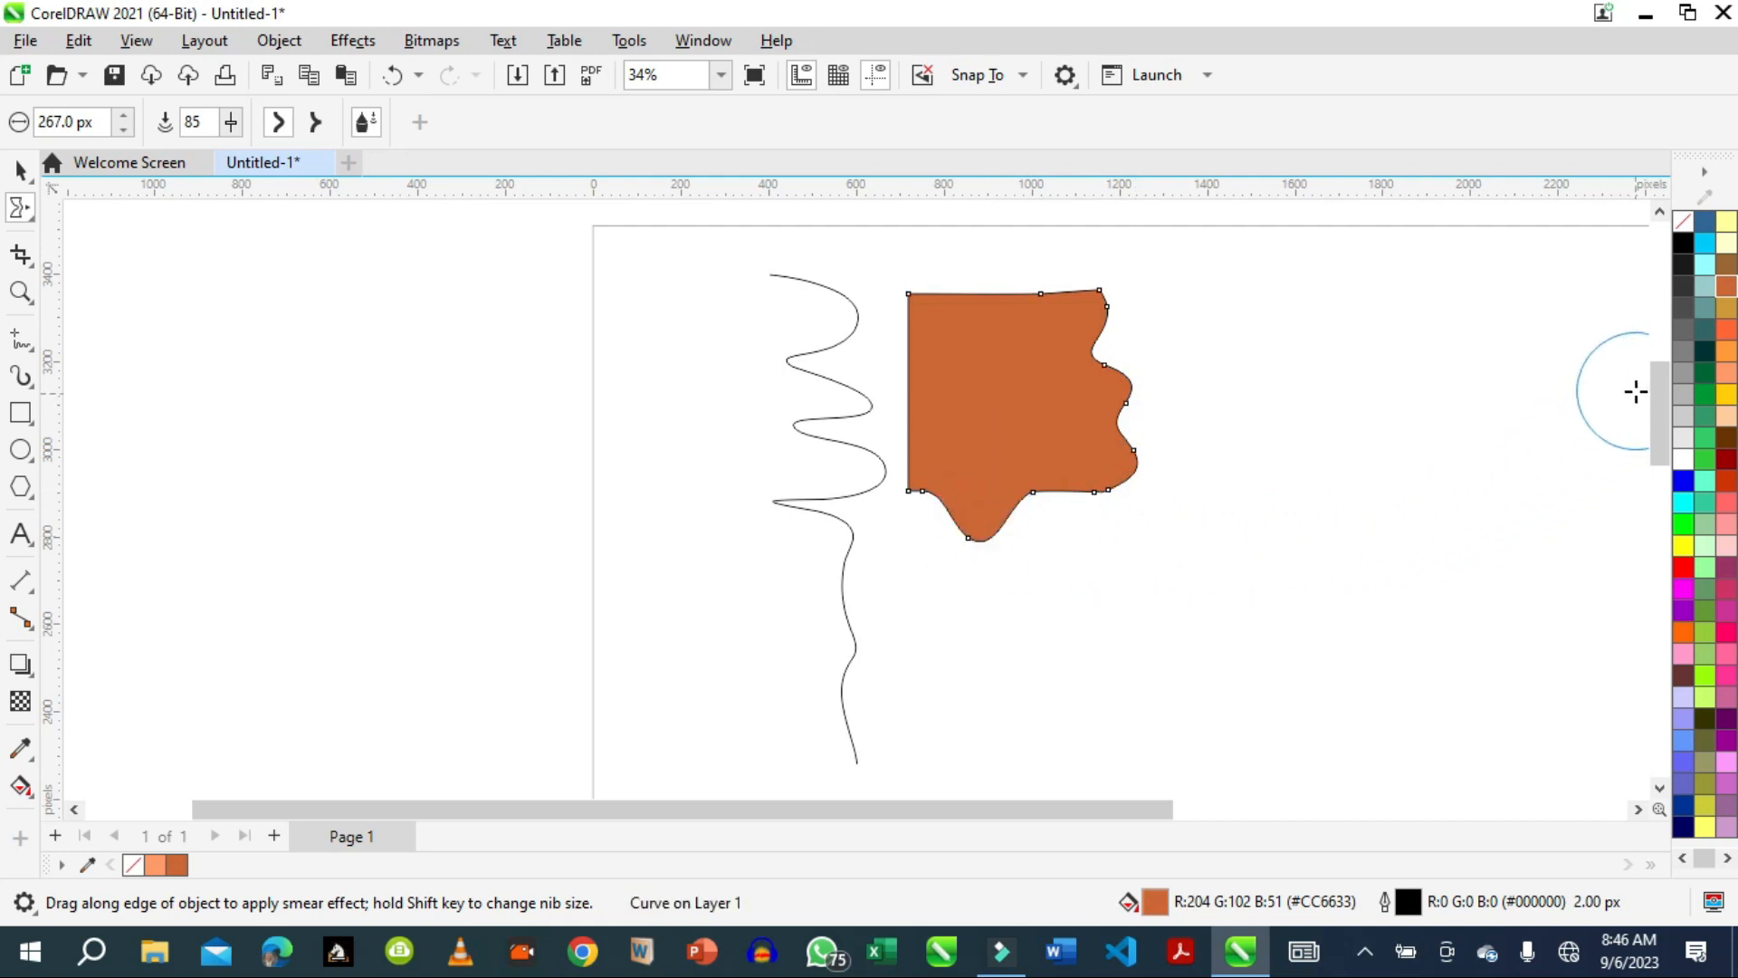
Smear the rainbow-striped image's top edge into several wavy dips and slightly distort its right edge.
left_click_drag(1661, 395, 1664, 575)
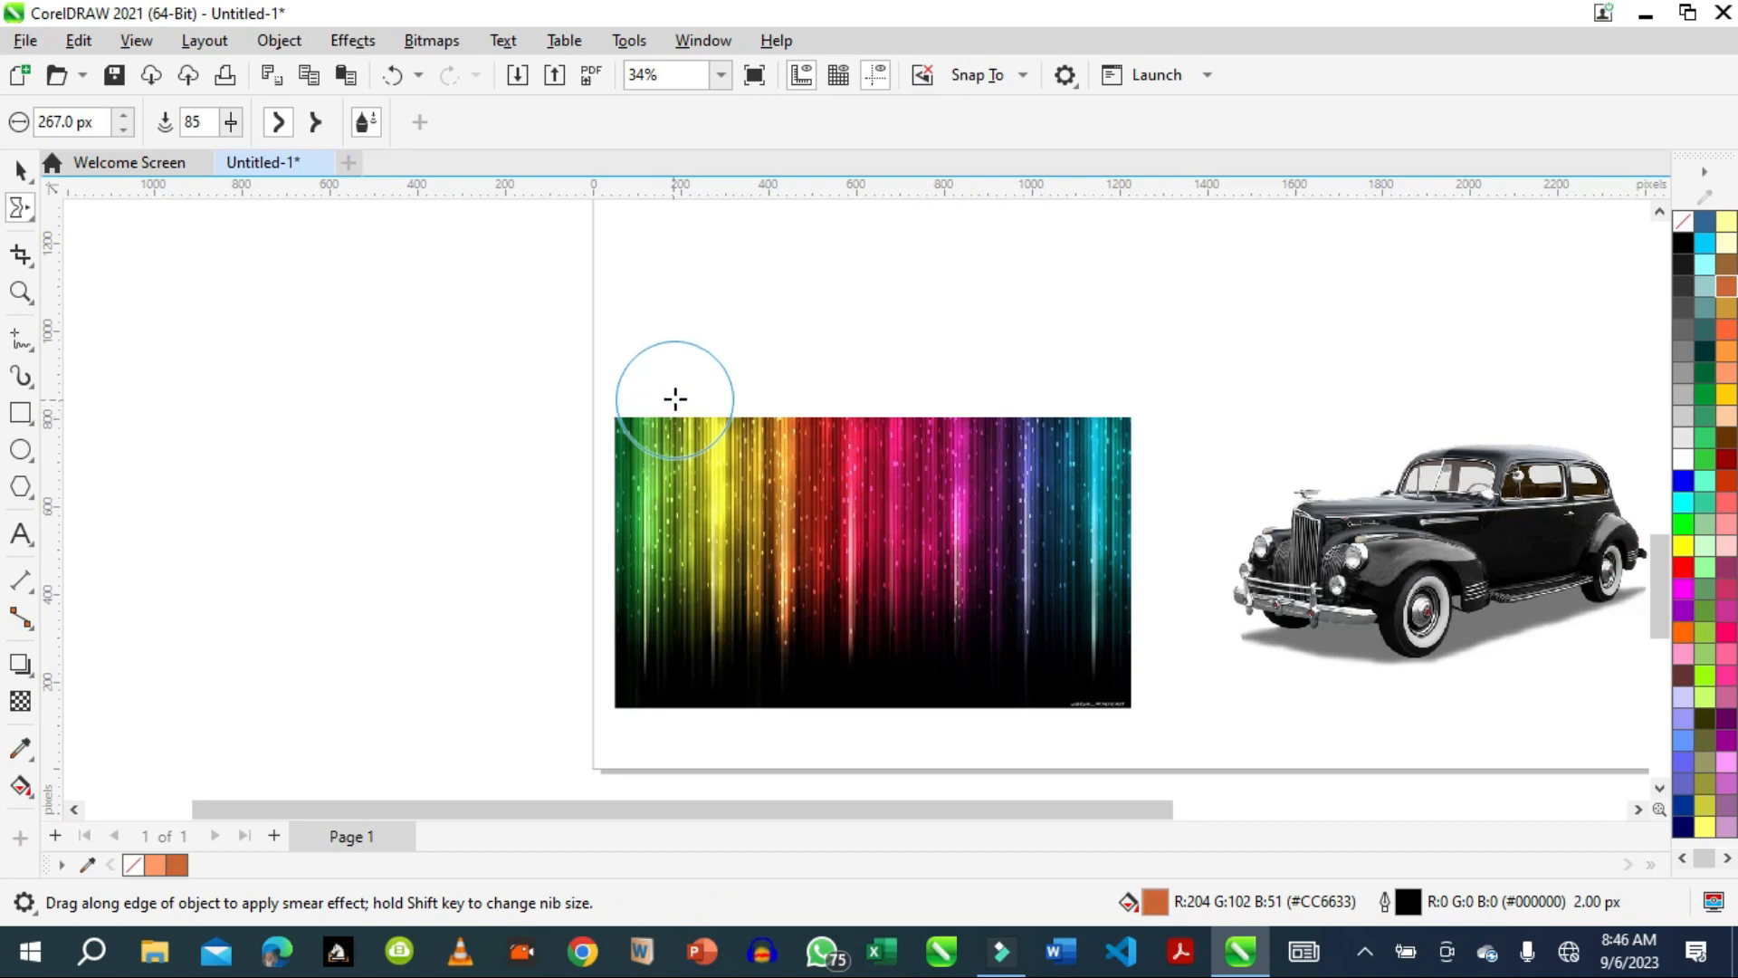
left_click(684, 435)
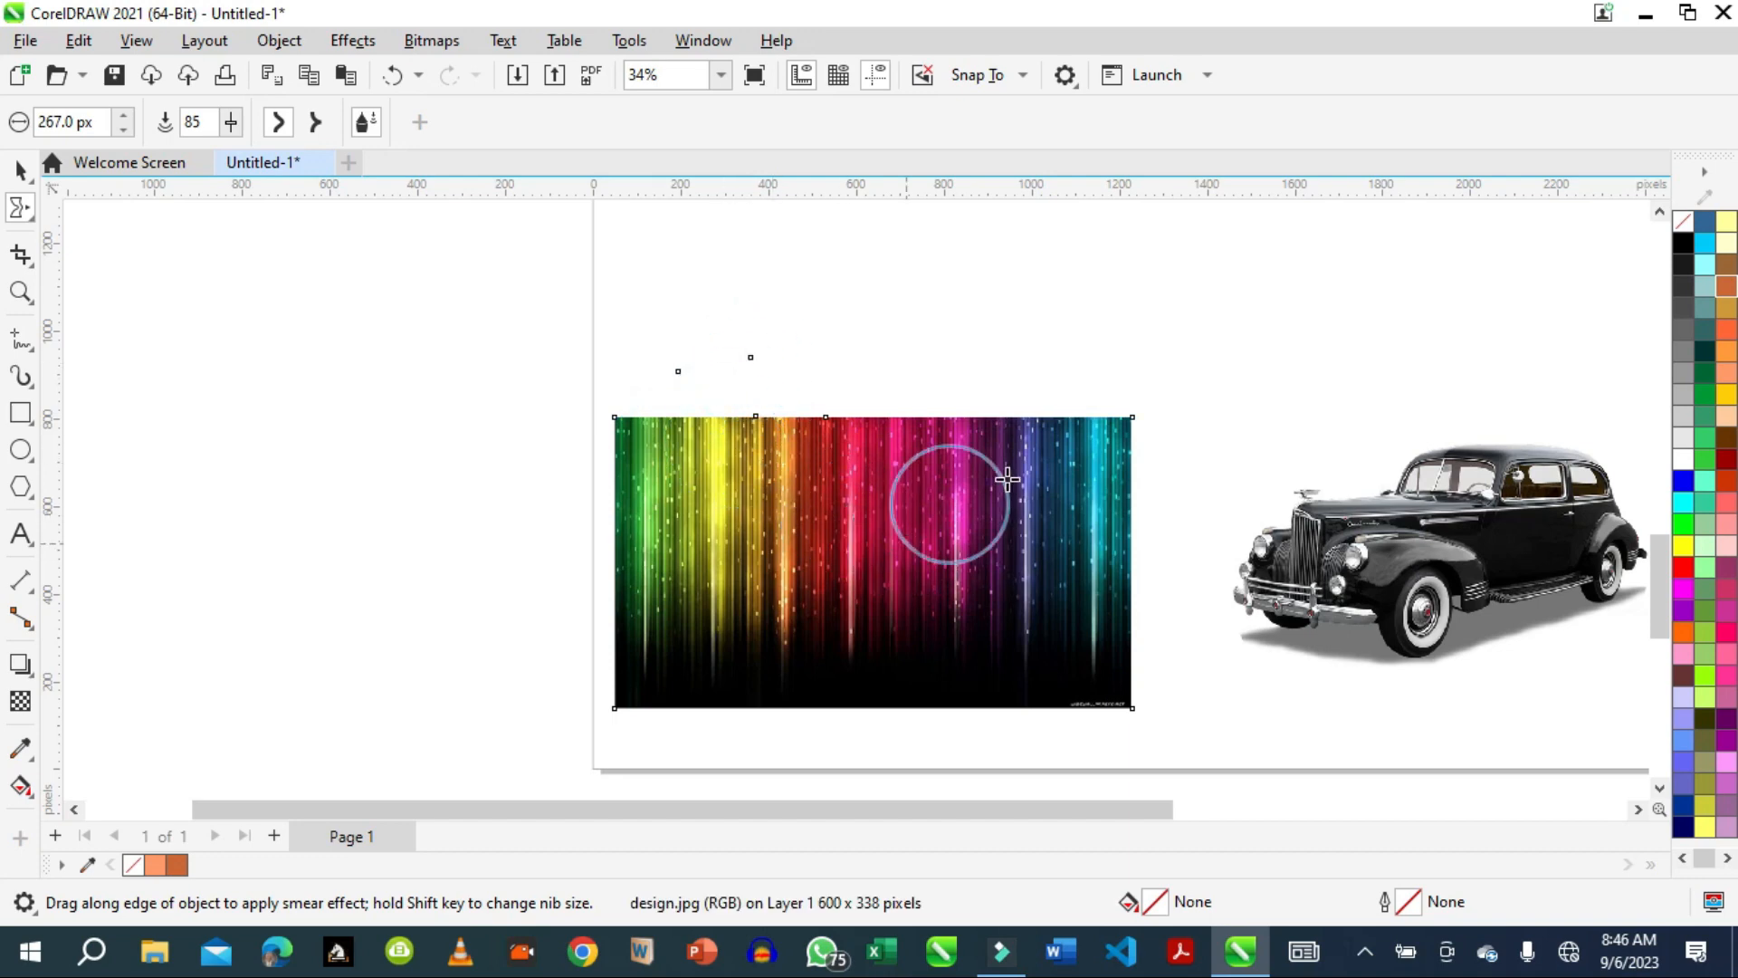
left_click_drag(1129, 485, 1144, 481)
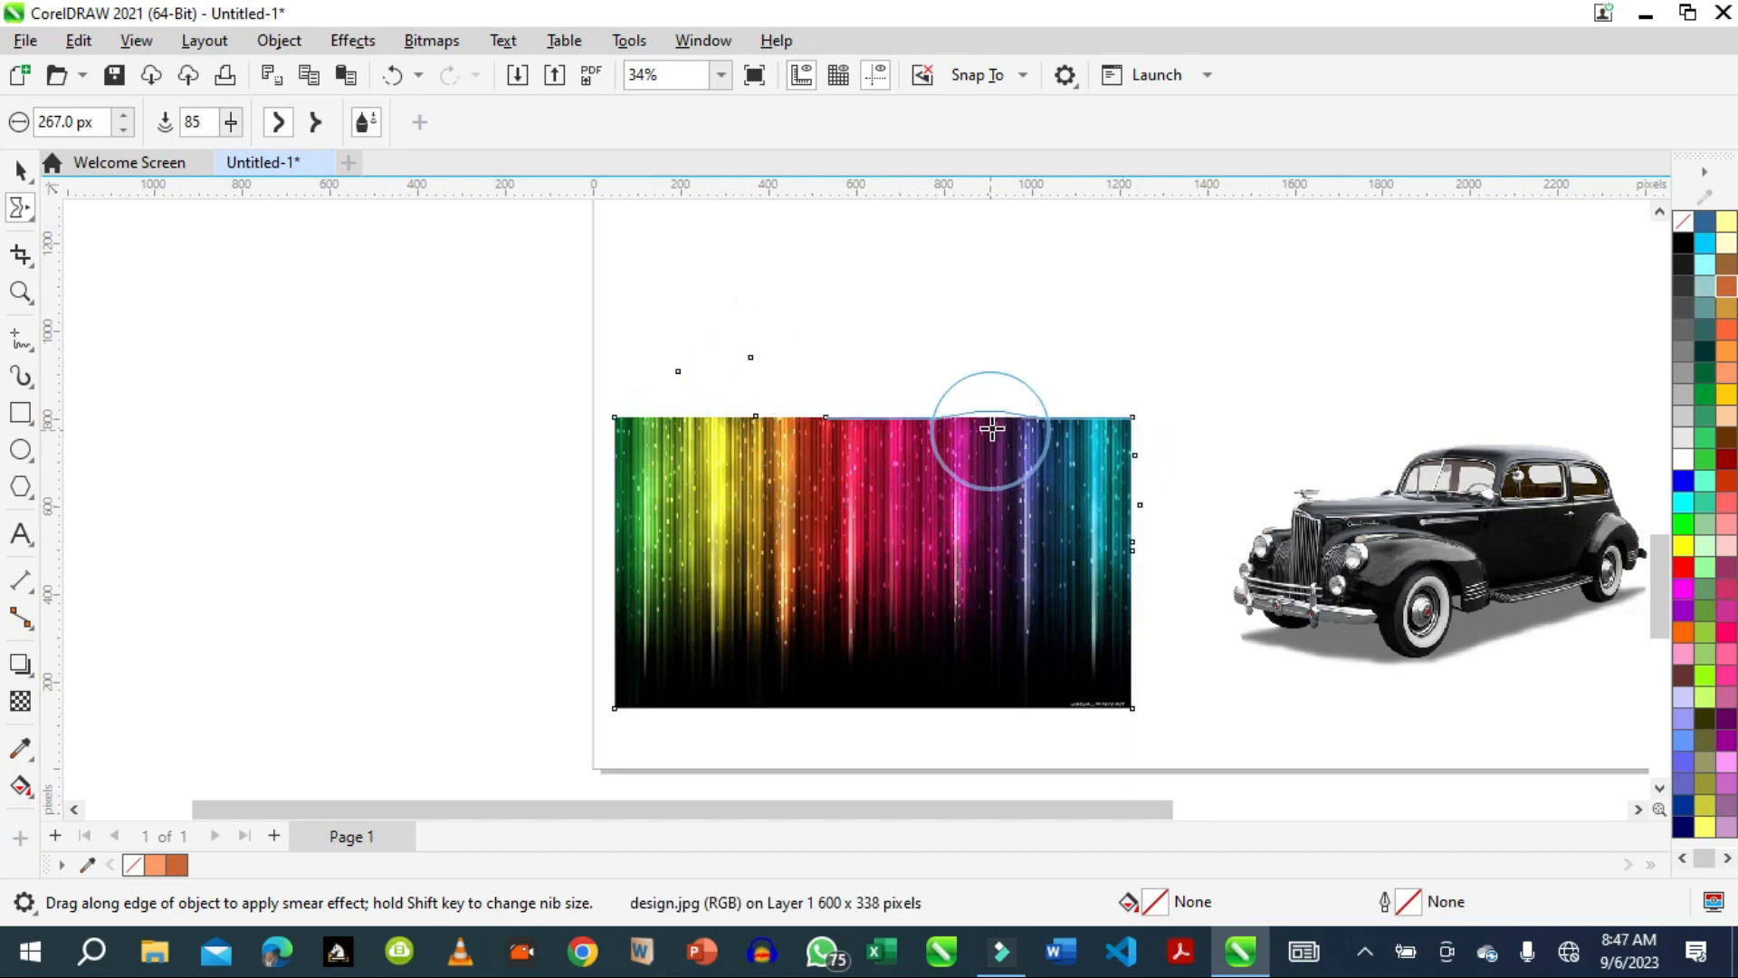
left_click_drag(991, 418, 989, 493)
left_click_drag(896, 409, 898, 492)
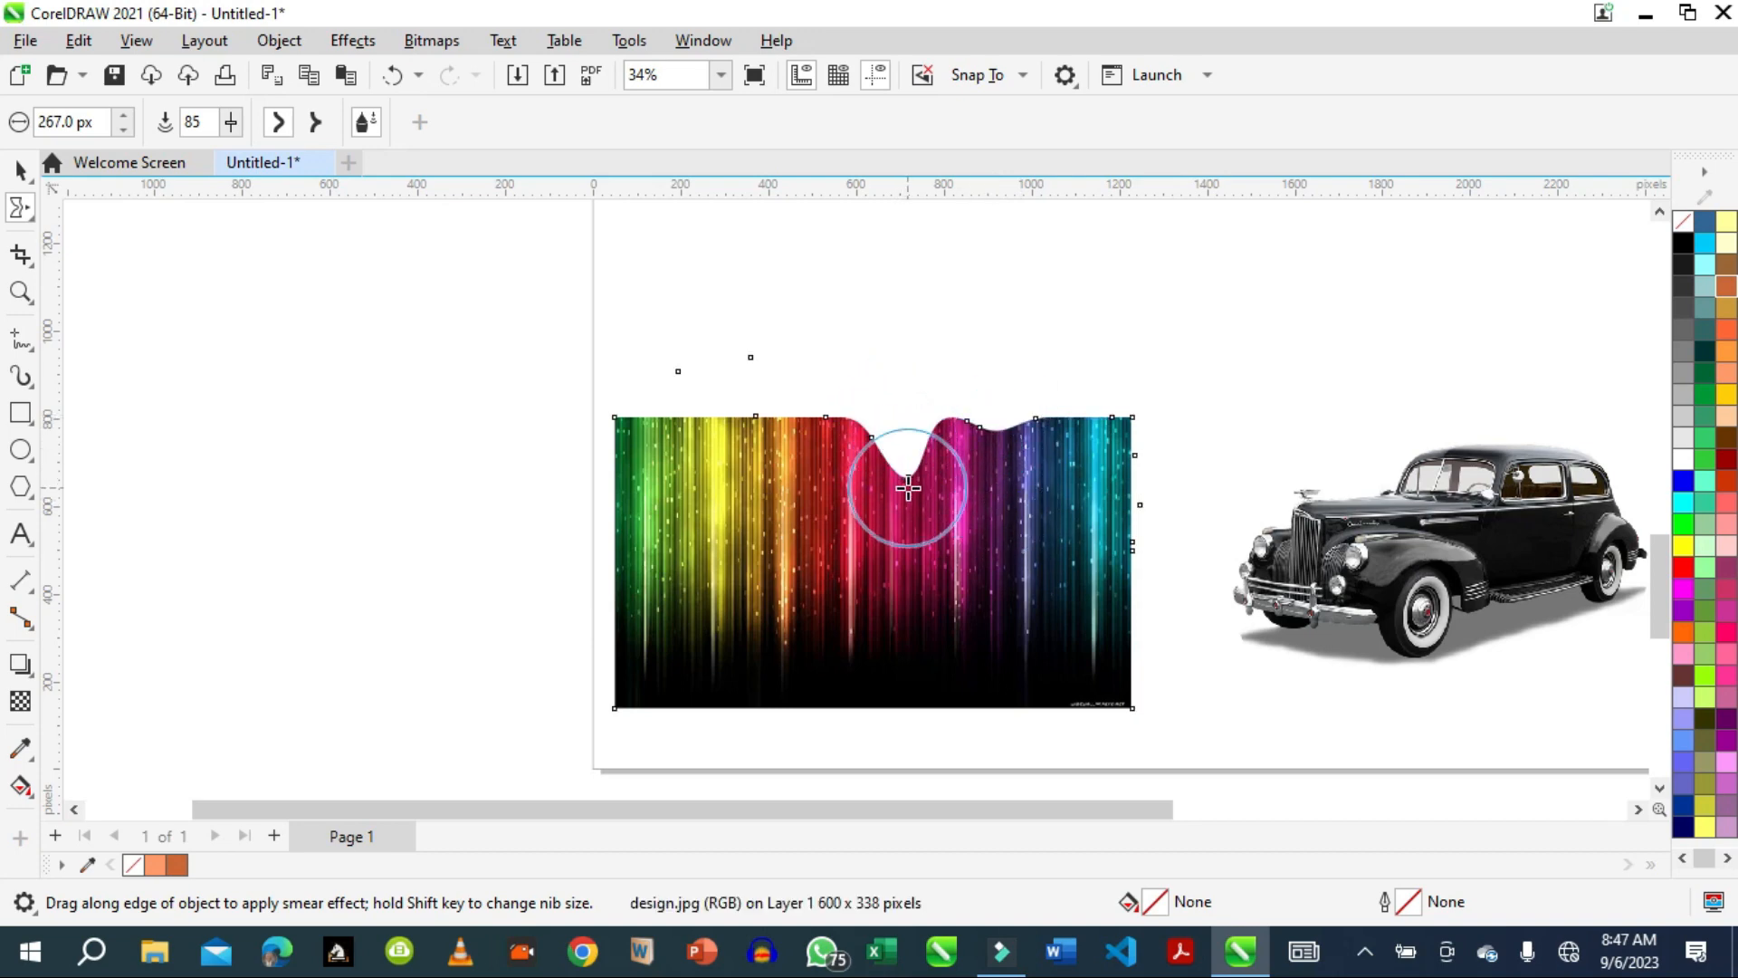
left_click_drag(788, 415, 762, 529)
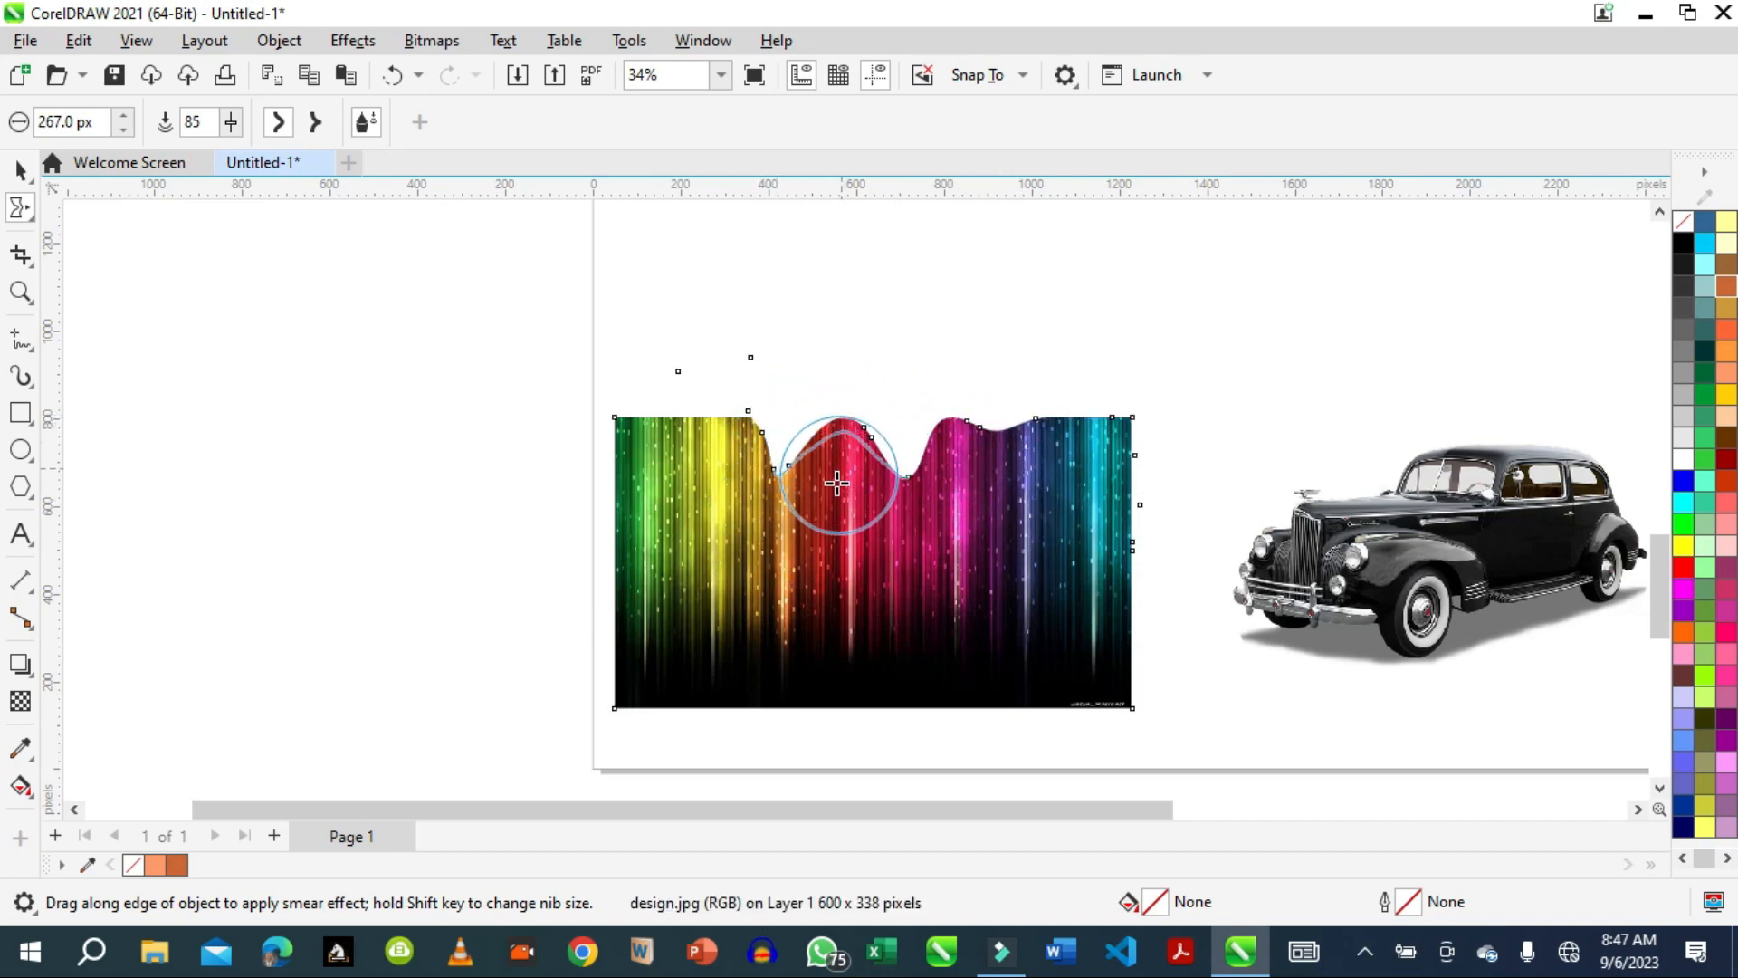
left_click_drag(1018, 422, 1010, 496)
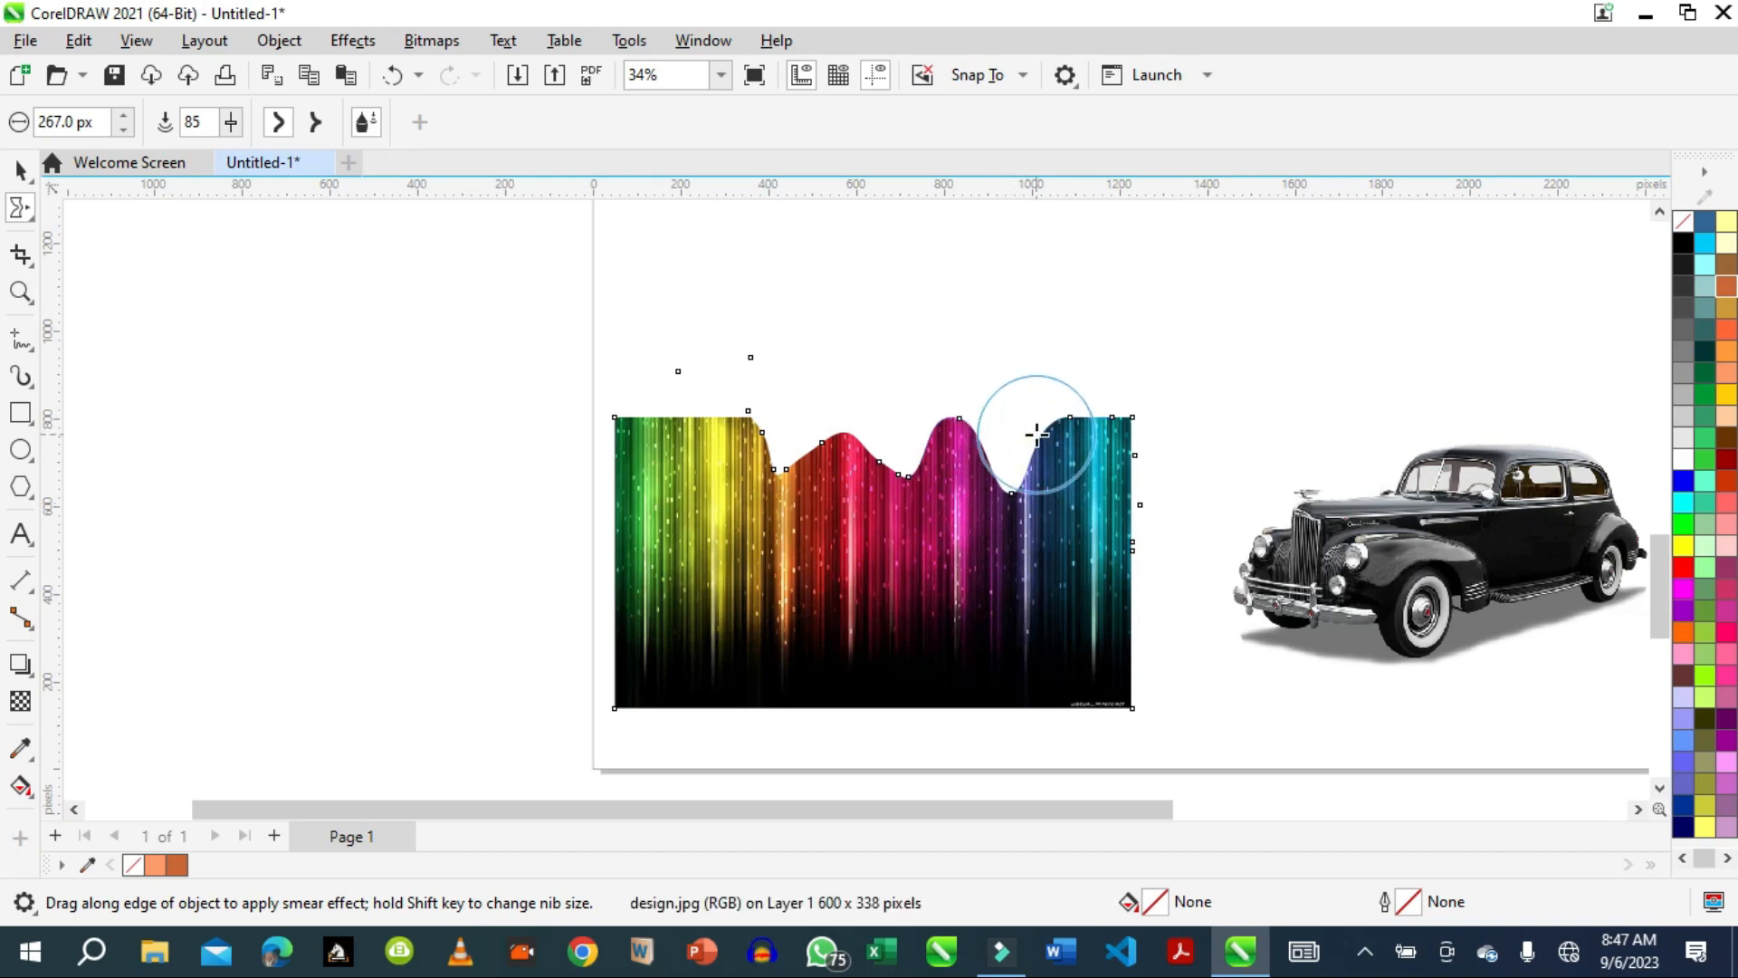
mouse_move(1036, 421)
left_mouse_down()
mouse_move(1068, 440)
mouse_move(1087, 411)
mouse_move(1086, 471)
left_mouse_up()
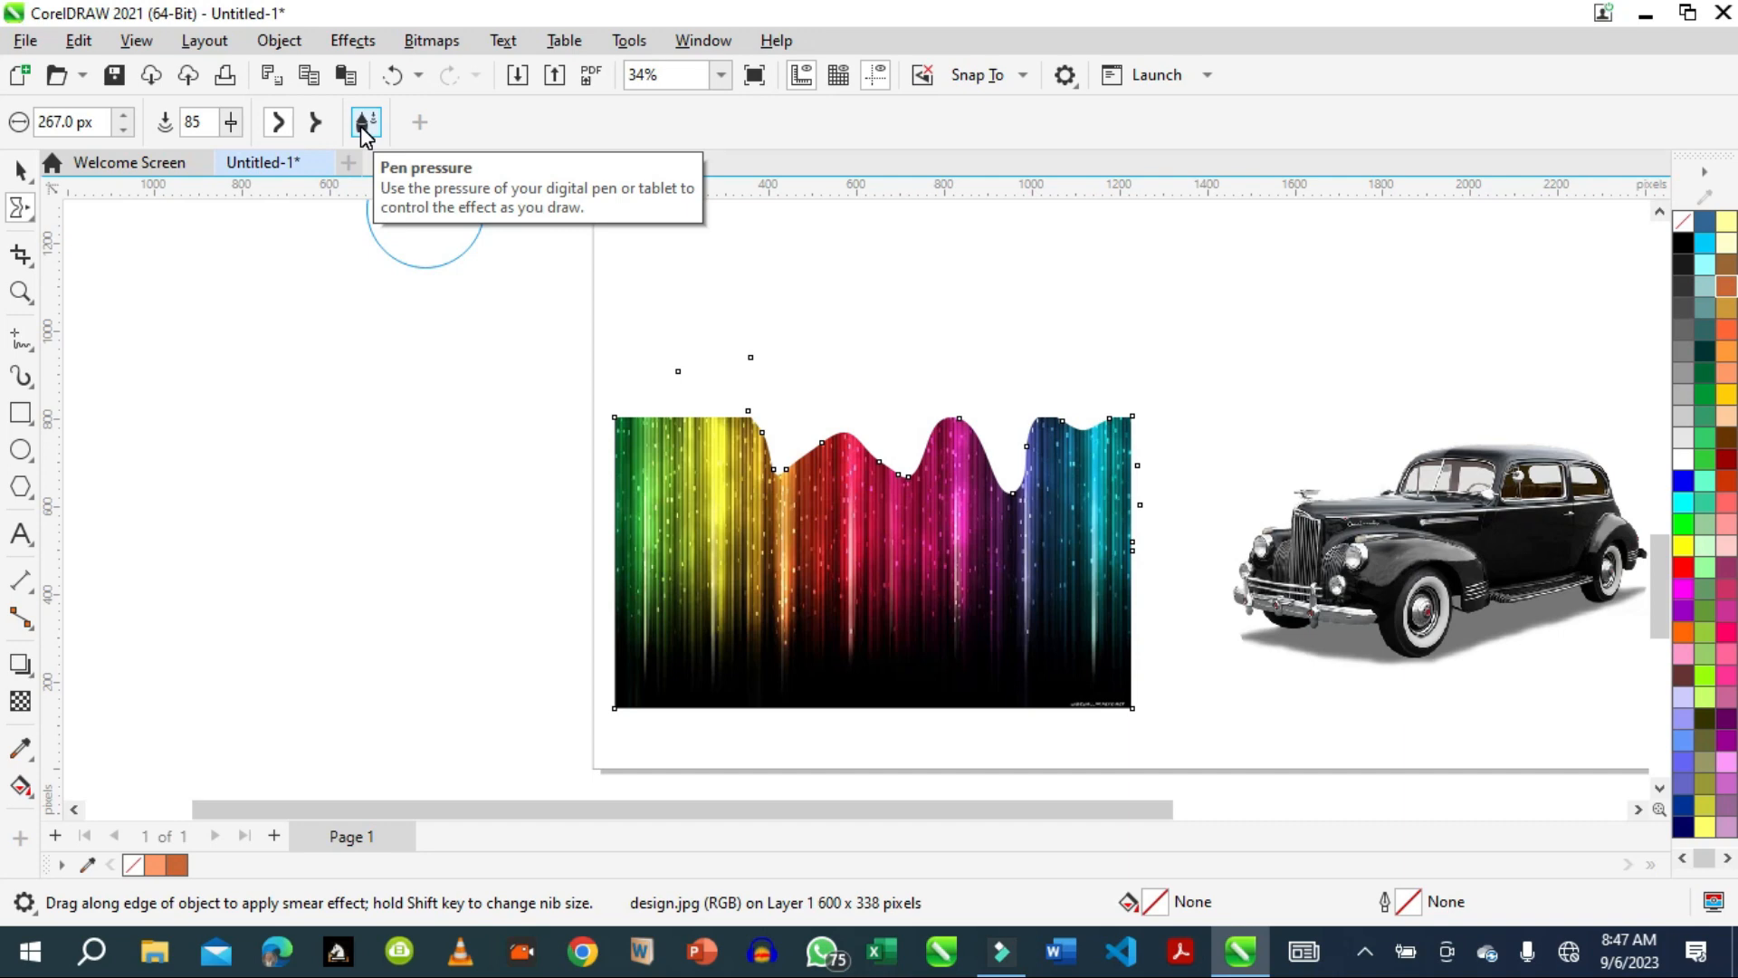
Add smear strokes at the striped image's upper-left edge and deepen the dips beside its pink peak.
left_click(365, 124)
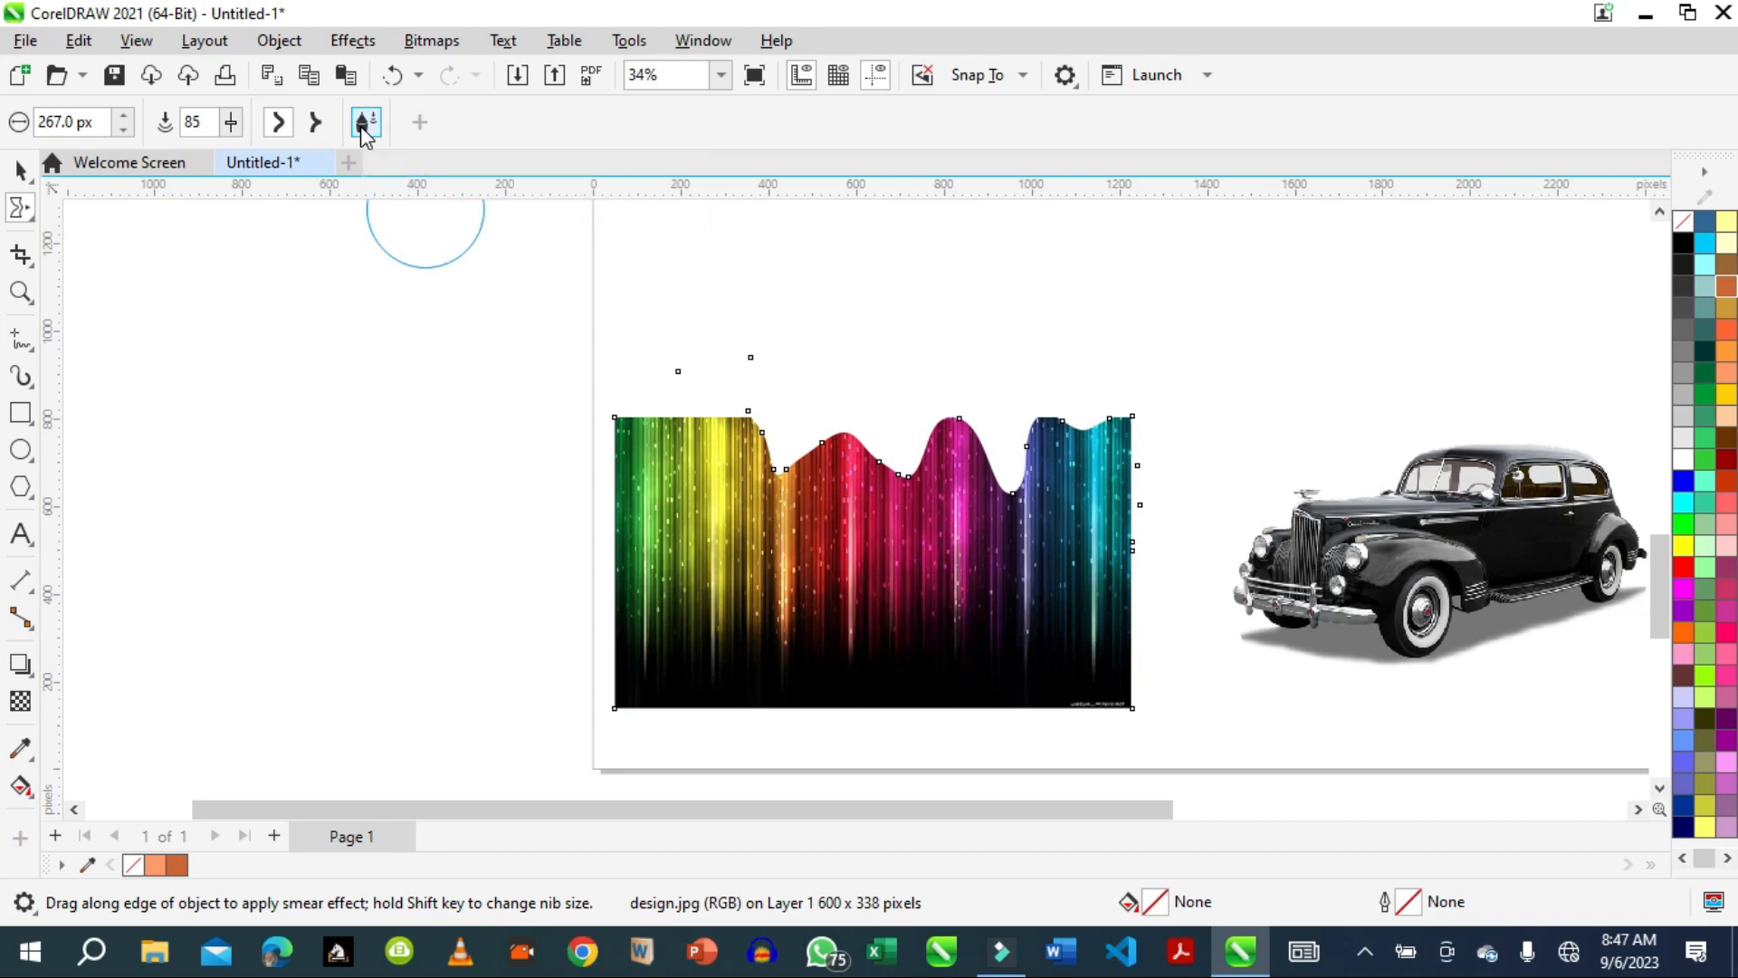
left_click_drag(665, 465, 679, 398)
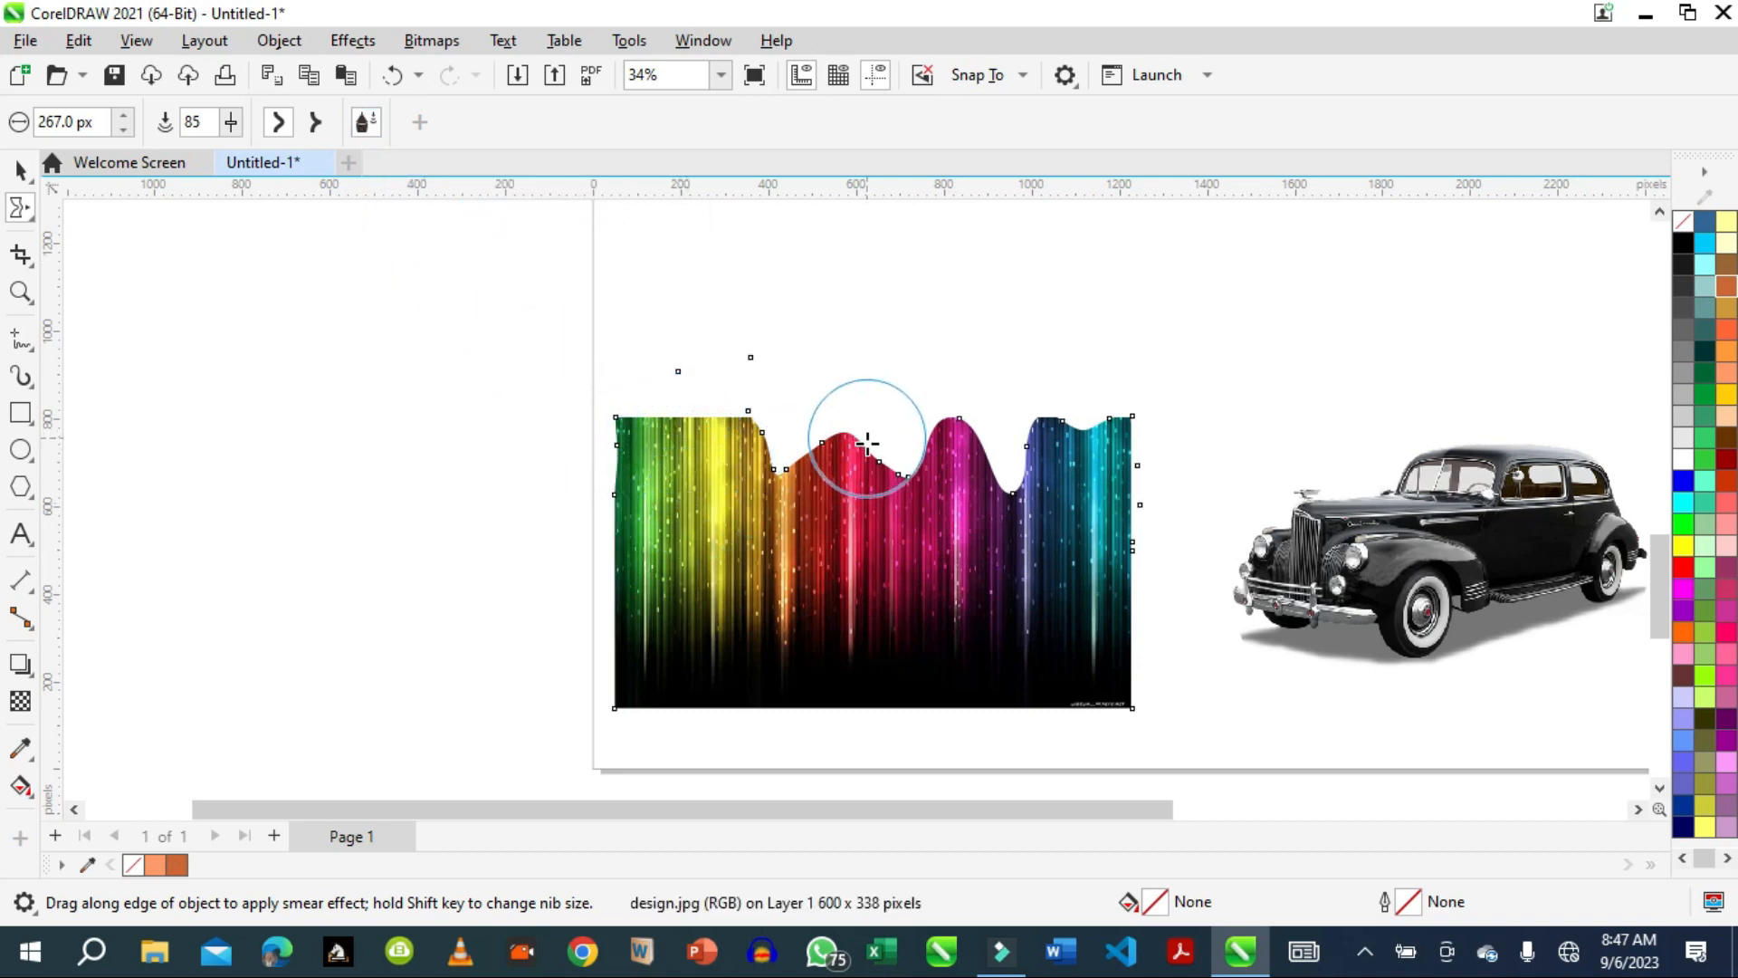
mouse_move(865, 434)
left_mouse_down()
mouse_move(861, 504)
mouse_move(950, 479)
mouse_move(970, 535)
left_mouse_up()
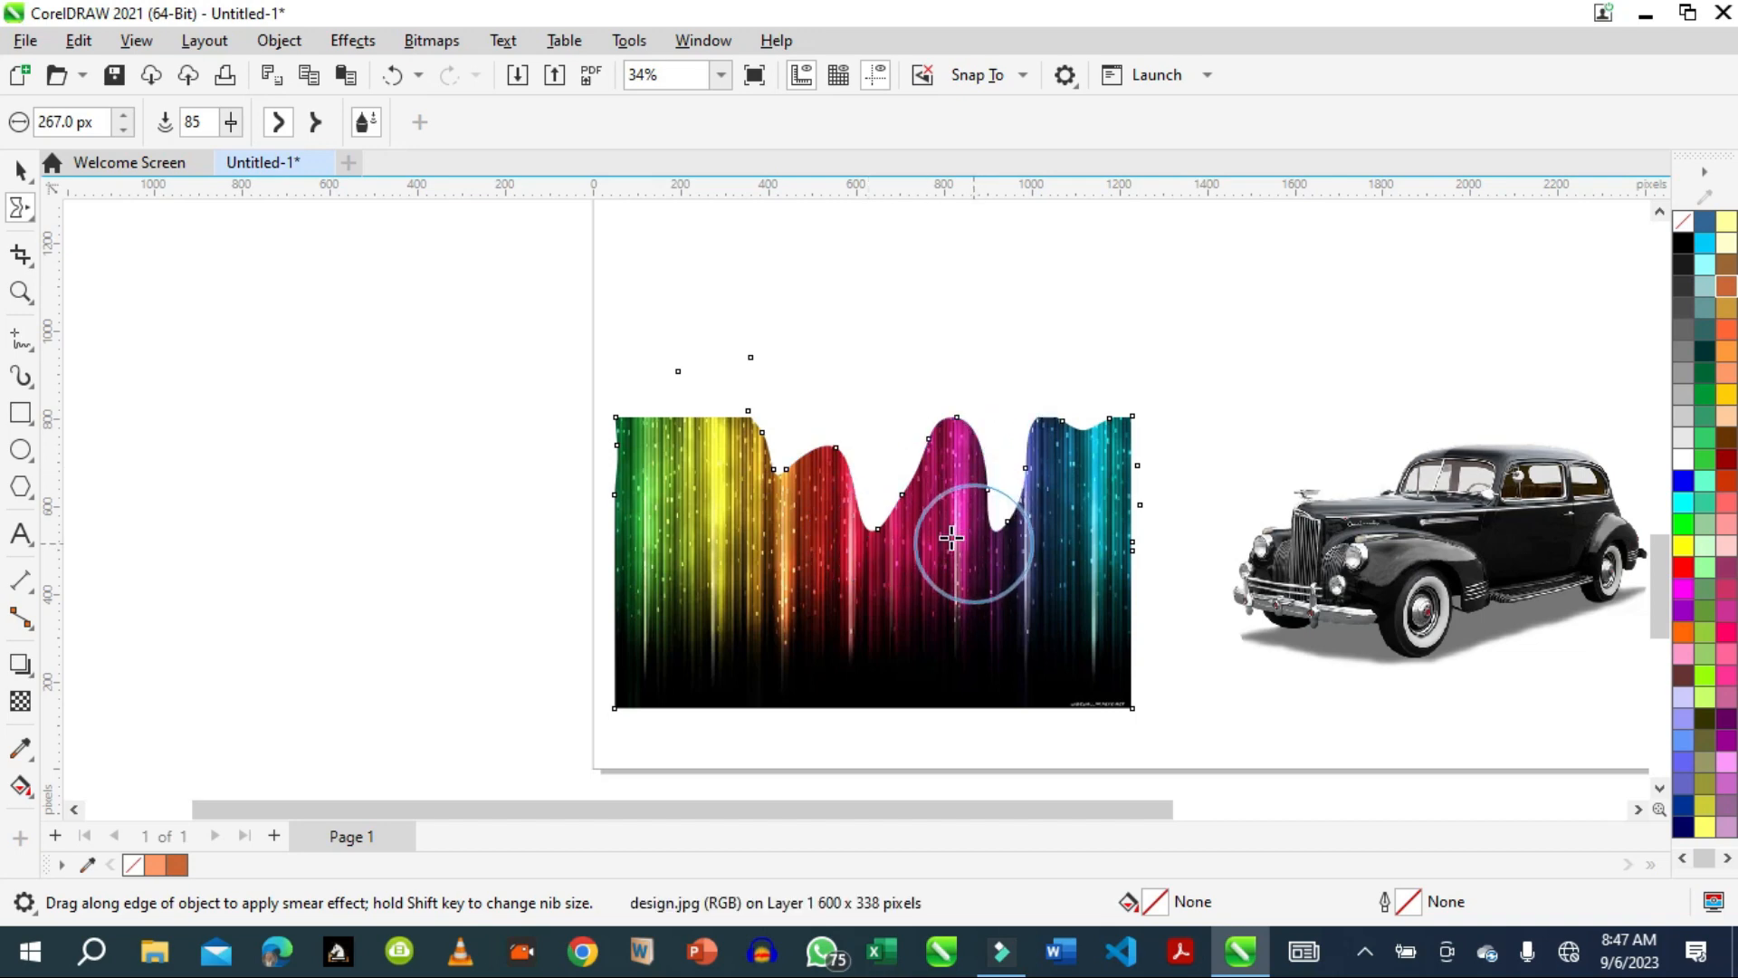
Swirl the upper-left corner of the striped image with the Twirl tool.
left_click(22, 214)
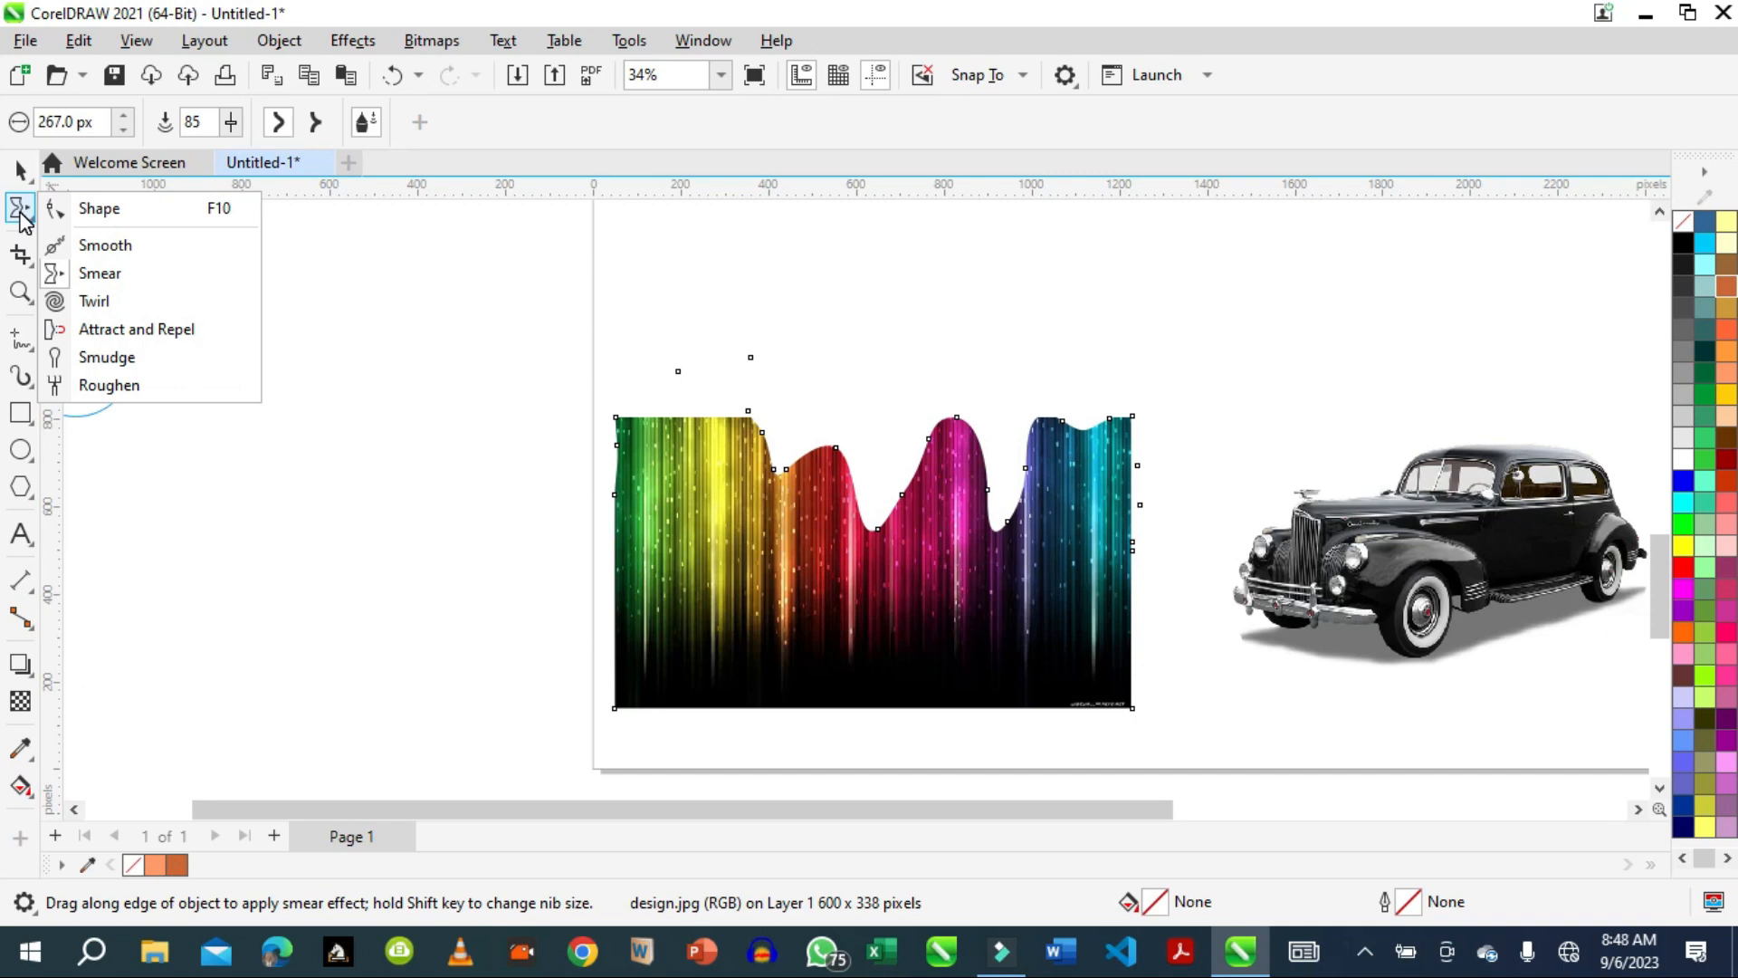
left_click(86, 304)
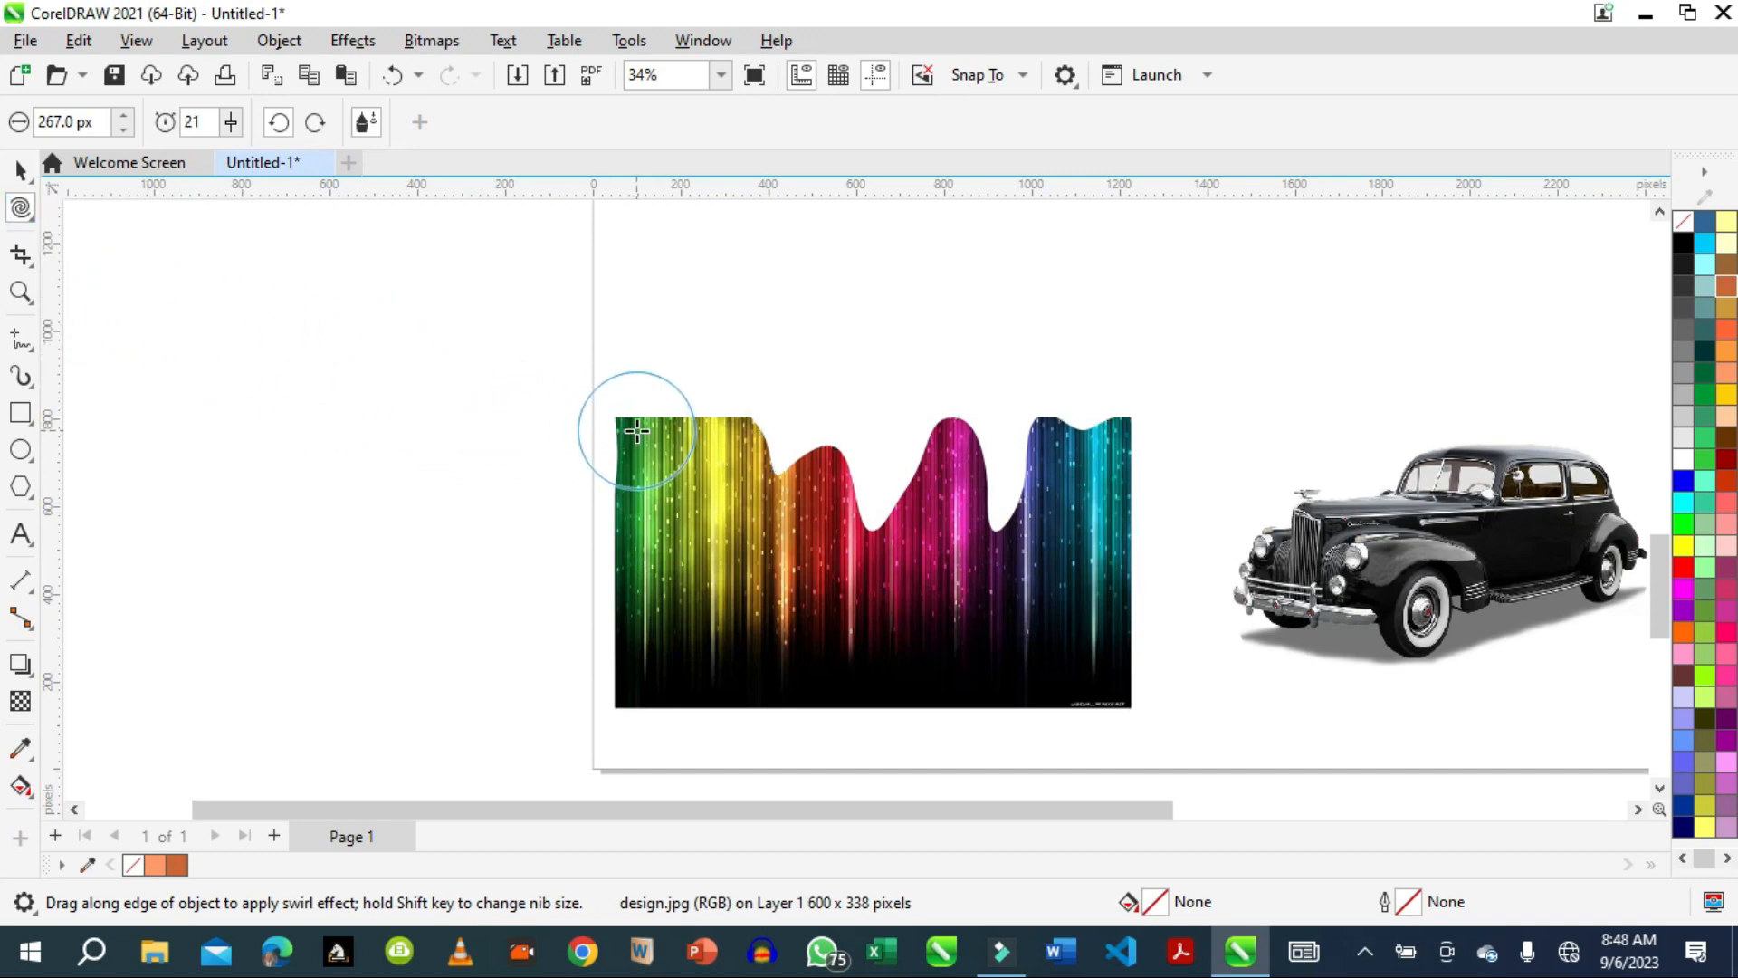
left_click_drag(646, 435, 678, 424)
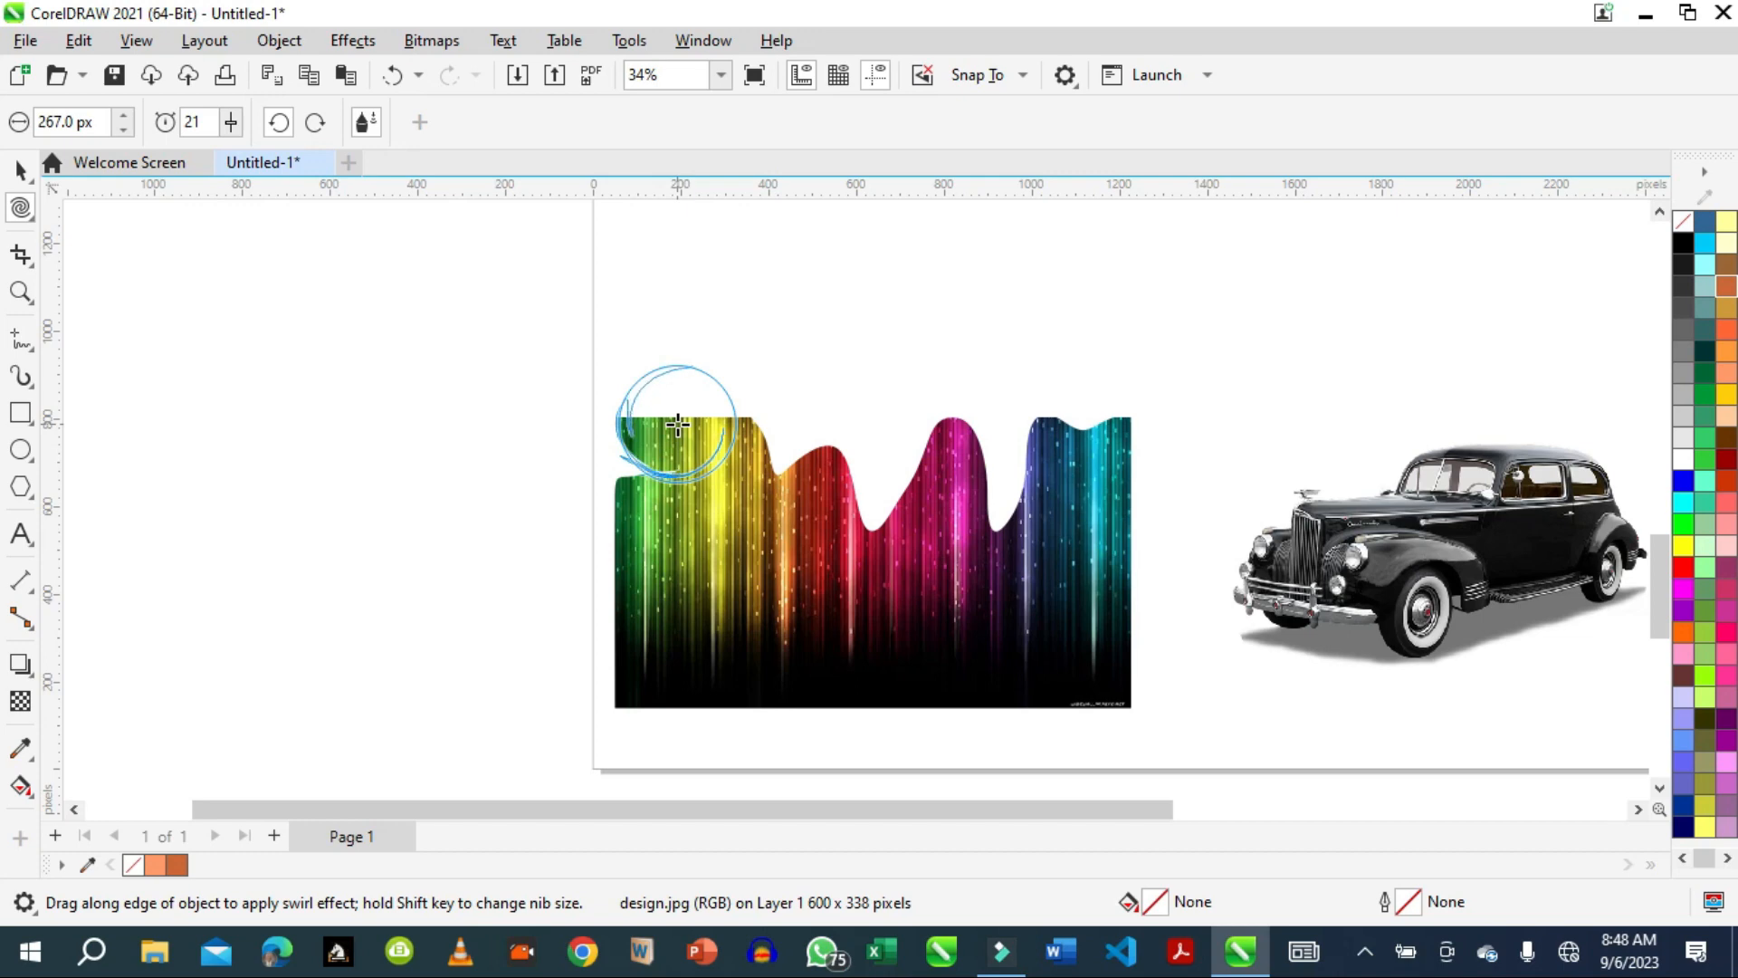
left_click_drag(678, 425, 678, 424)
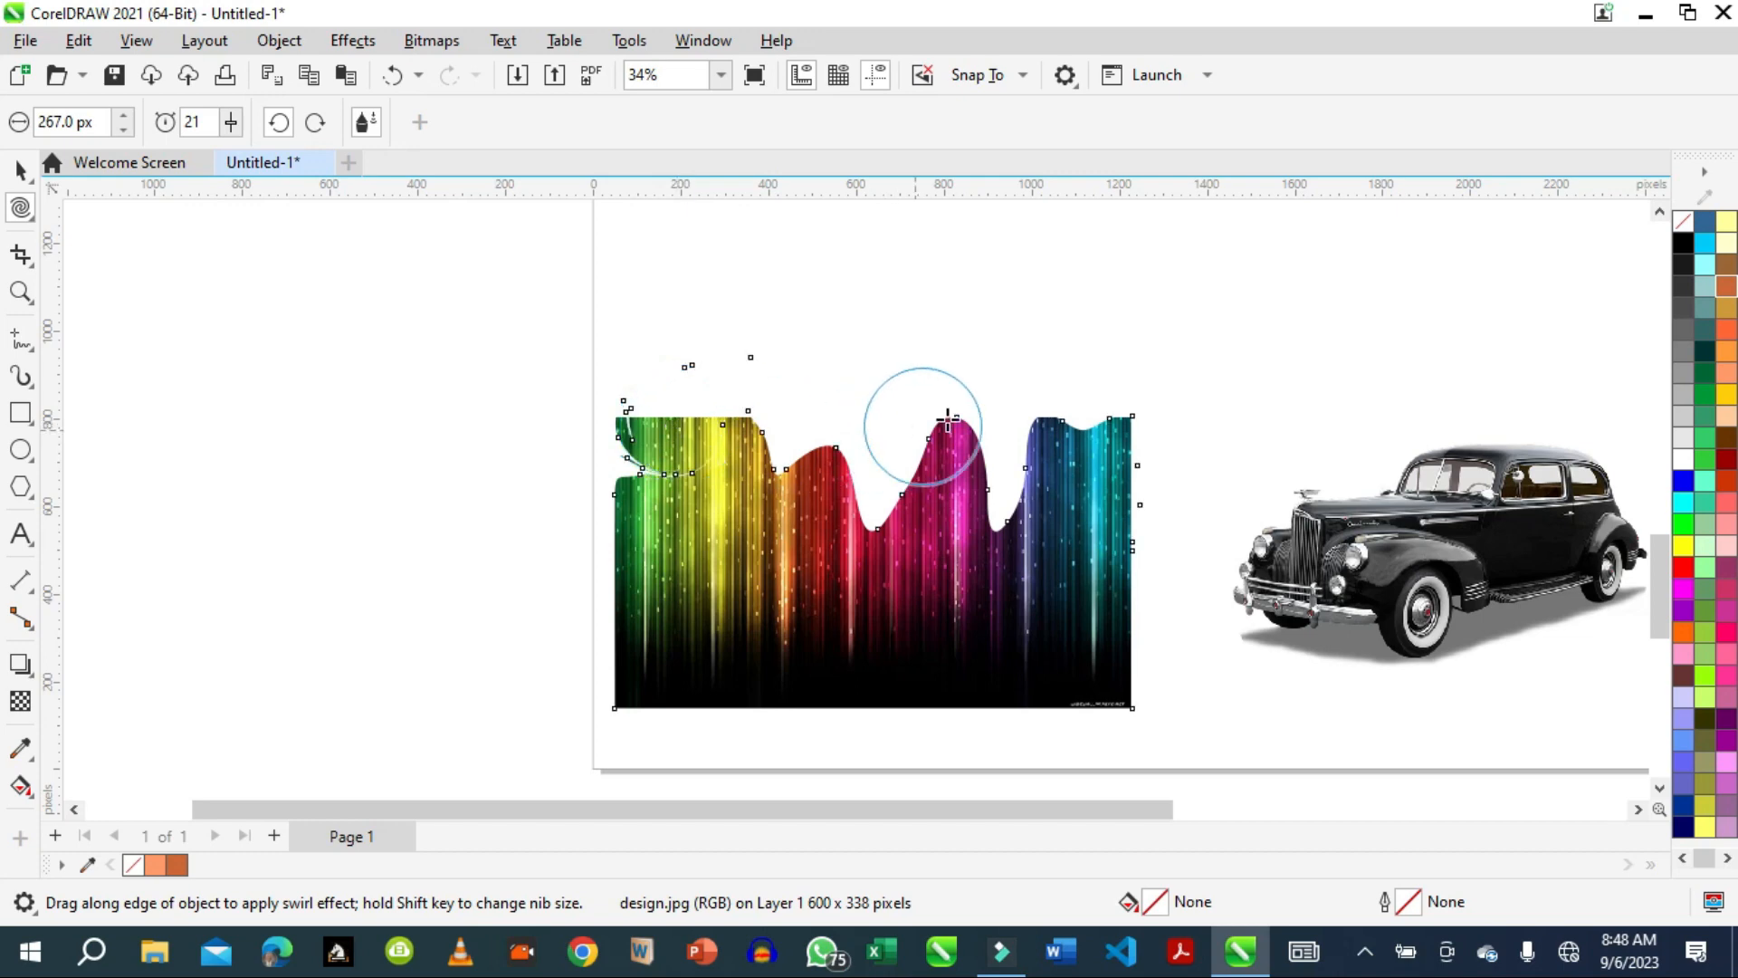
Set the twirl rate to 81 with counterclockwise direction and swirl the striped image's upper-right corner and lower right edge.
left_click(232, 126)
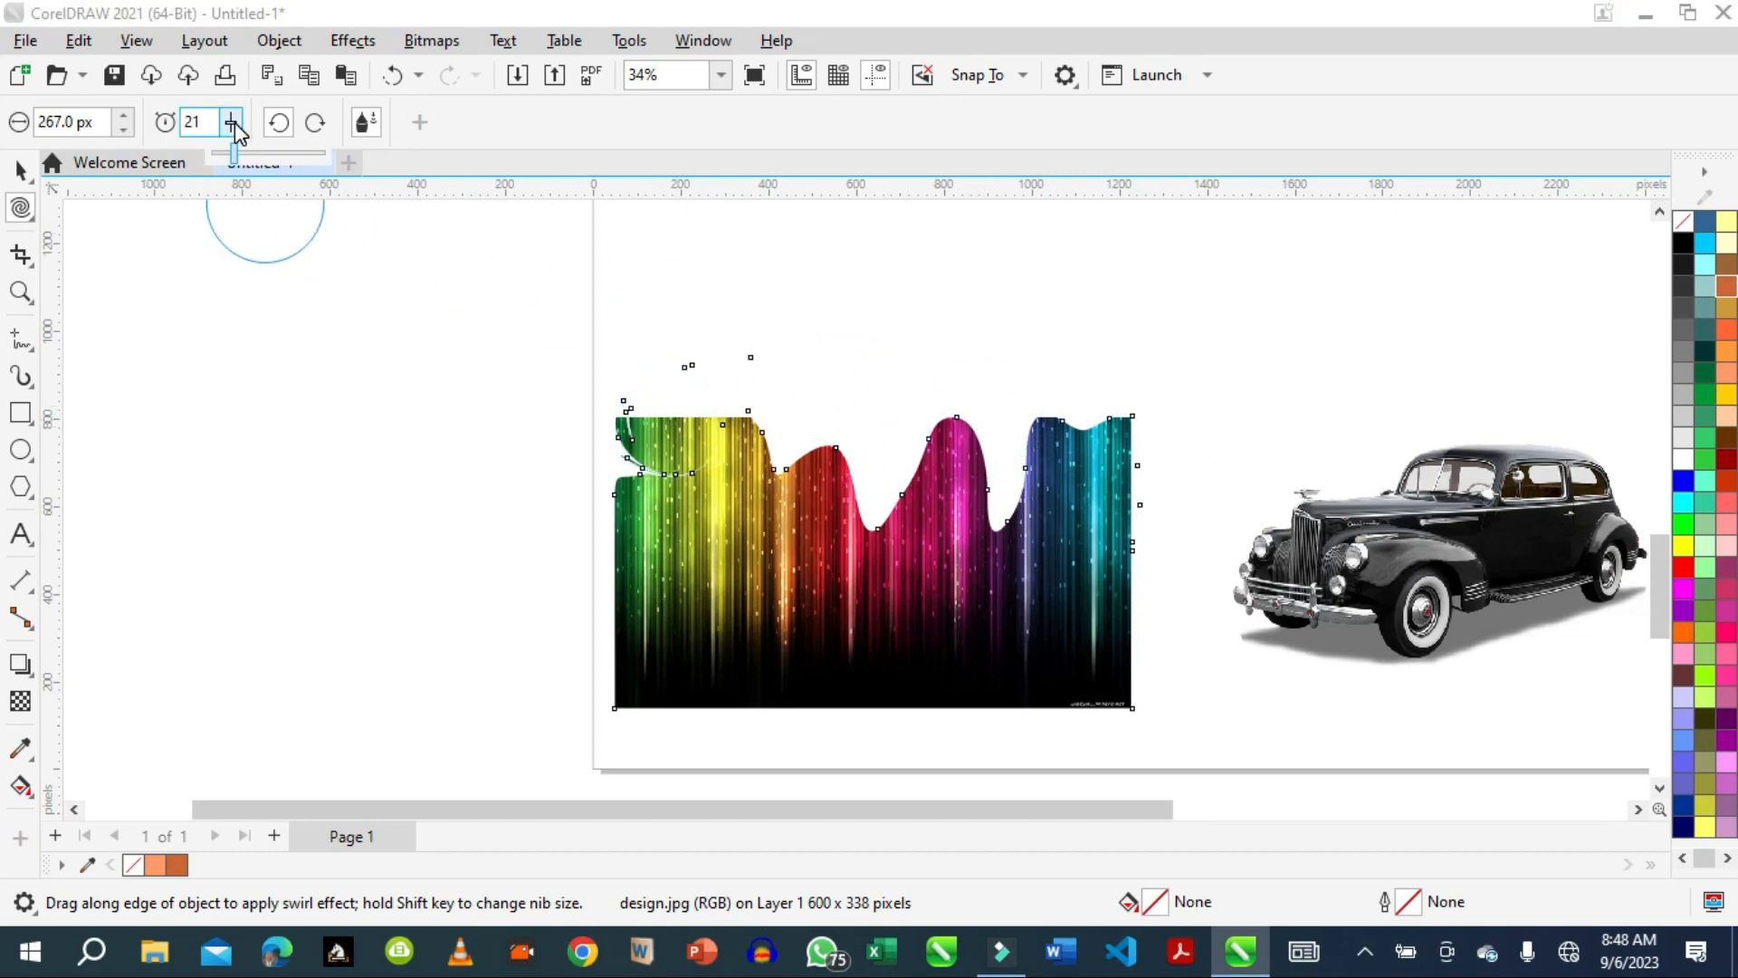
left_click(306, 152)
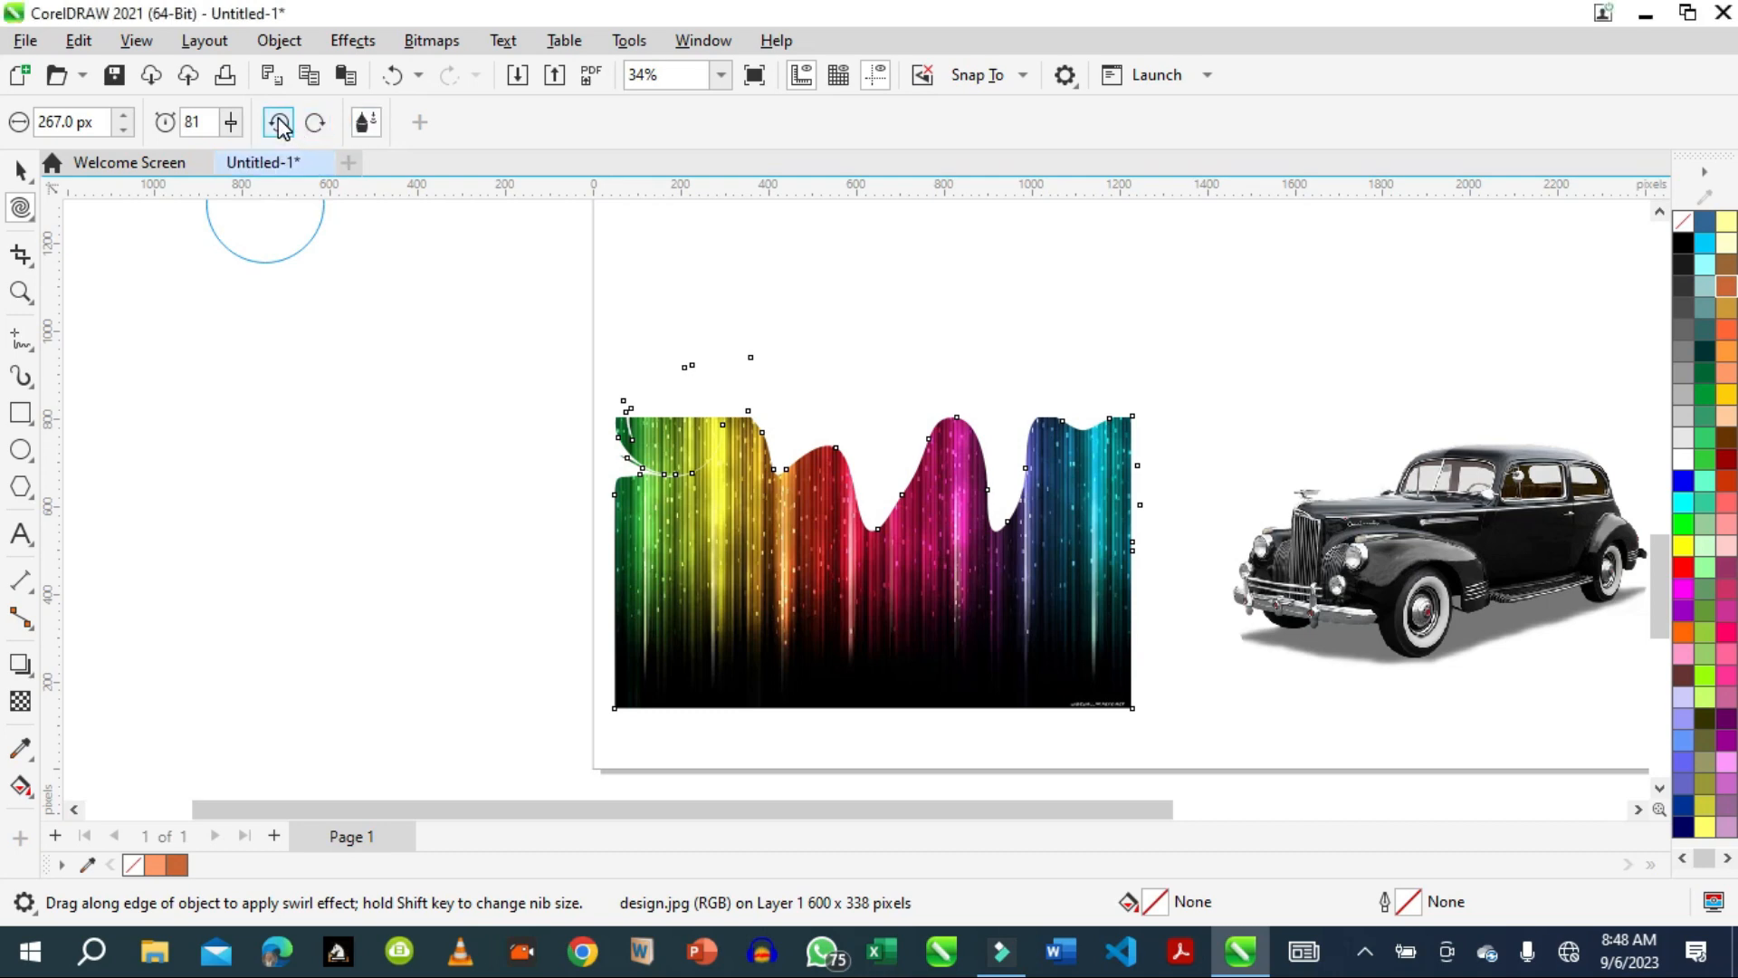
left_click(279, 123)
left_click_drag(1076, 433, 1086, 427)
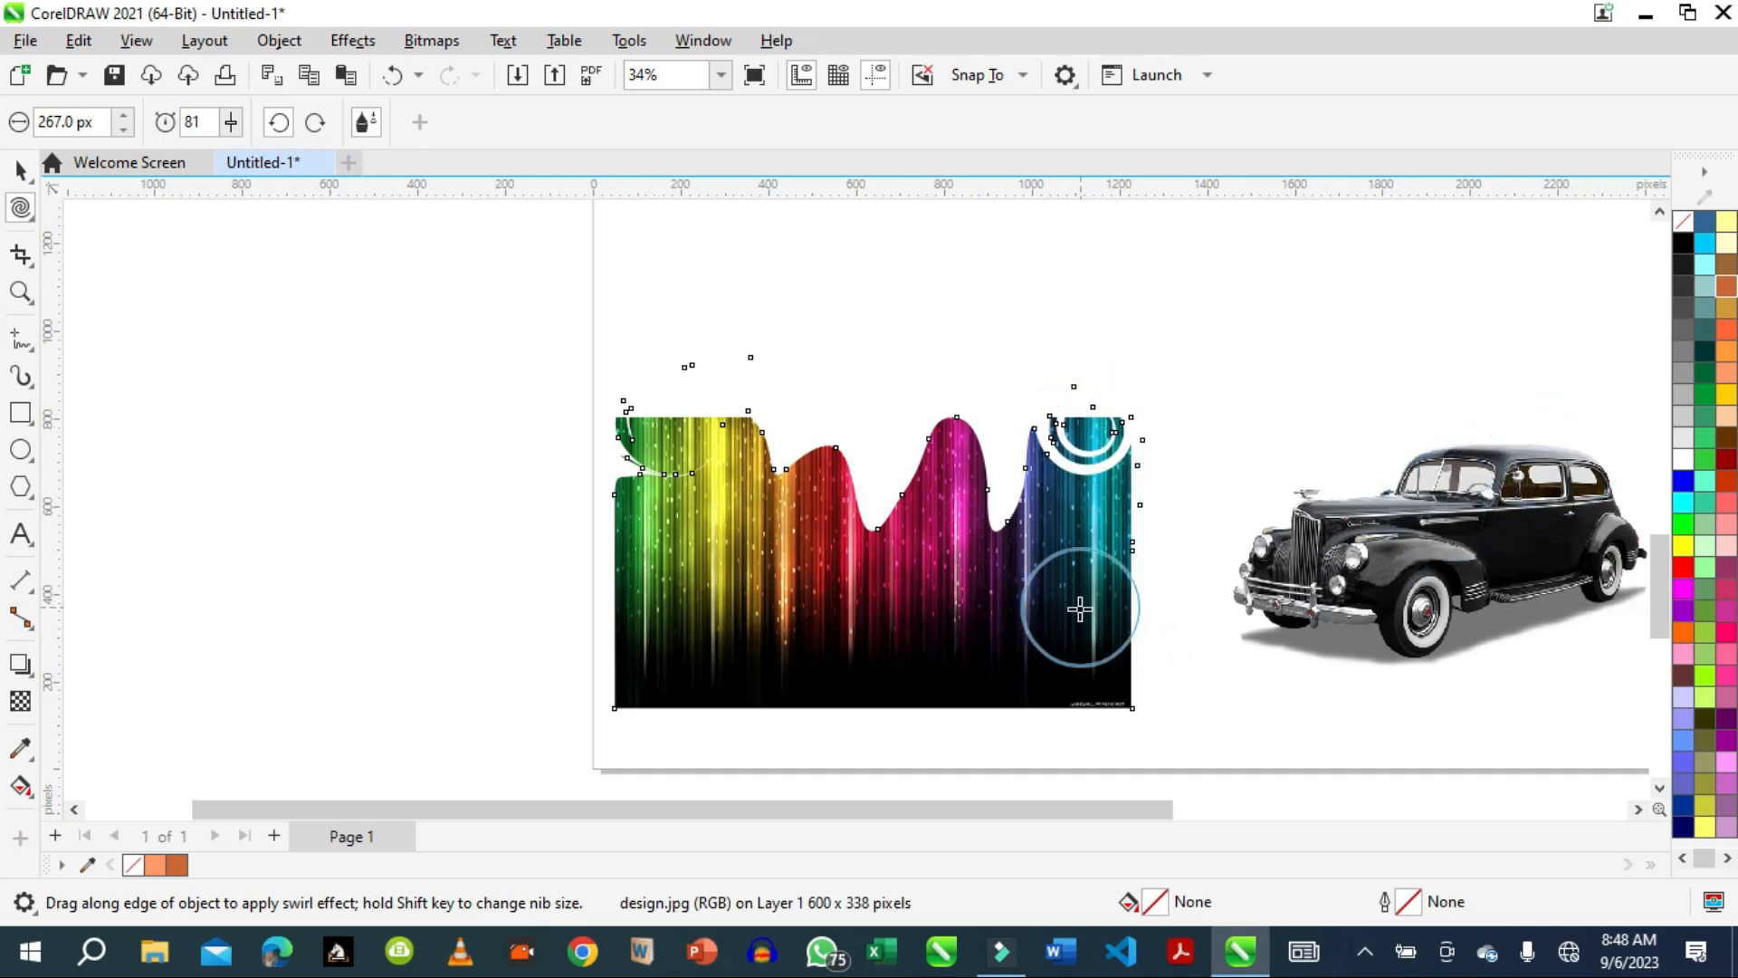
mouse_move(1047, 602)
left_mouse_down()
mouse_move(1102, 582)
mouse_move(1165, 660)
left_mouse_up()
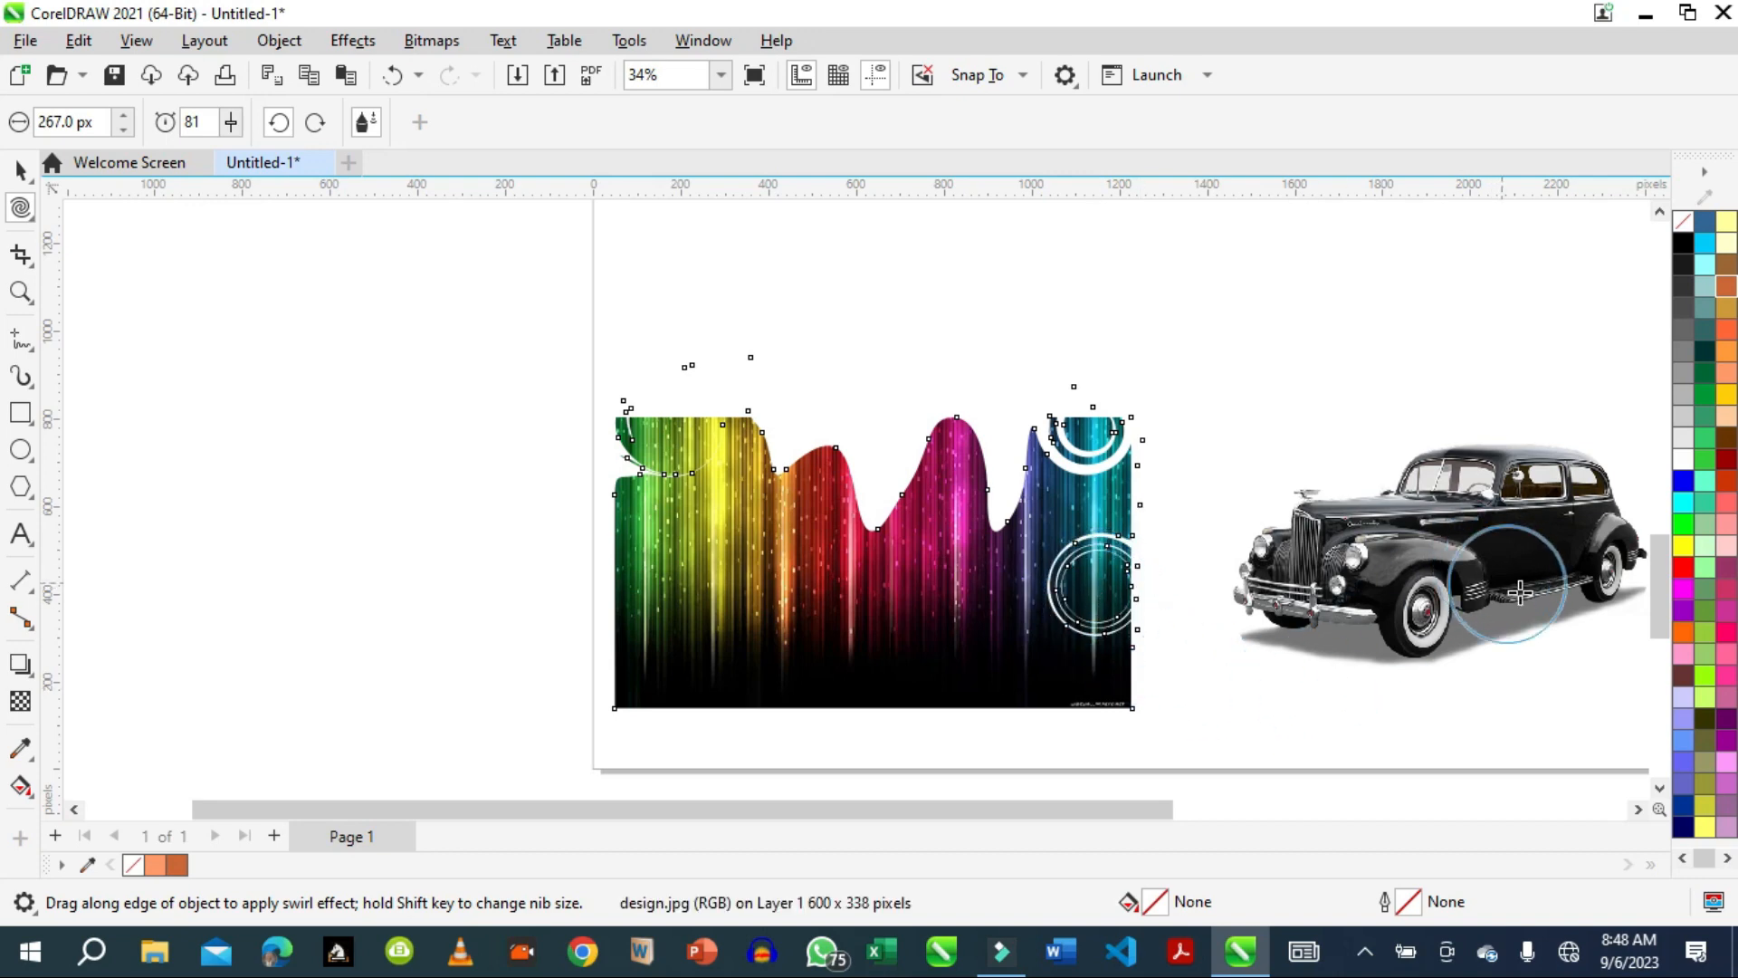
Twirl the orange shape's upper-left corner, top edge, left edge and lower edge into five spirals.
left_click_drag(1662, 569, 1669, 359)
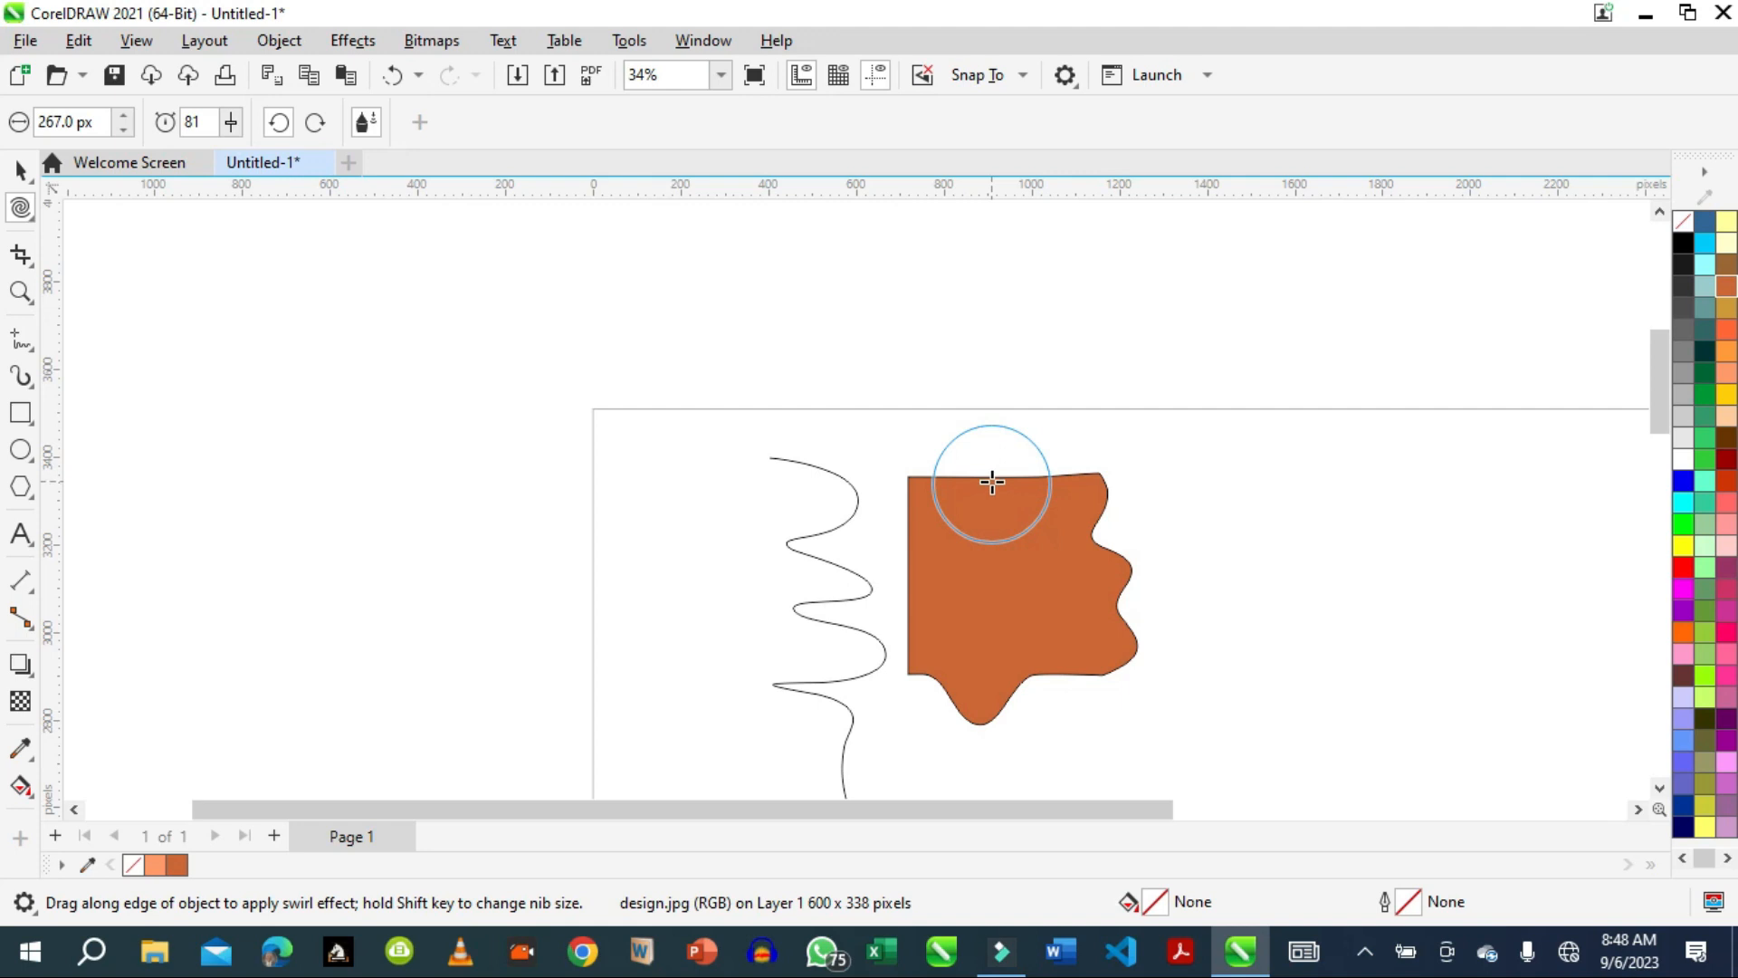
left_click(916, 483)
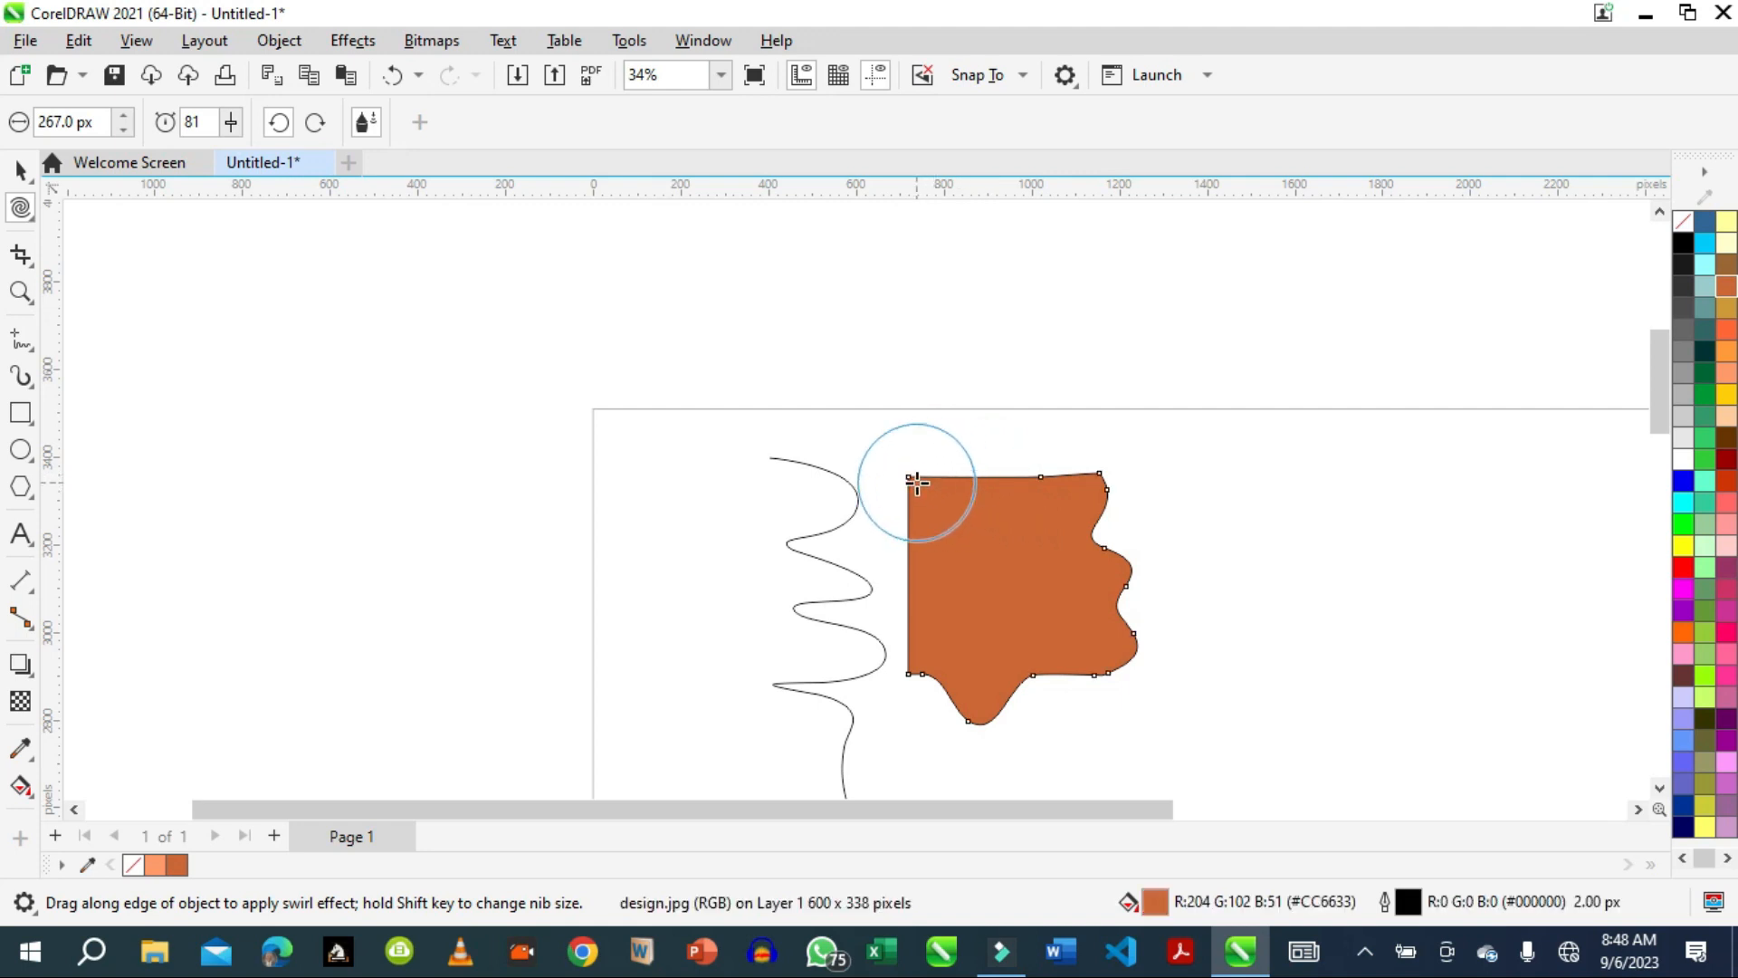
left_click_drag(916, 483, 917, 482)
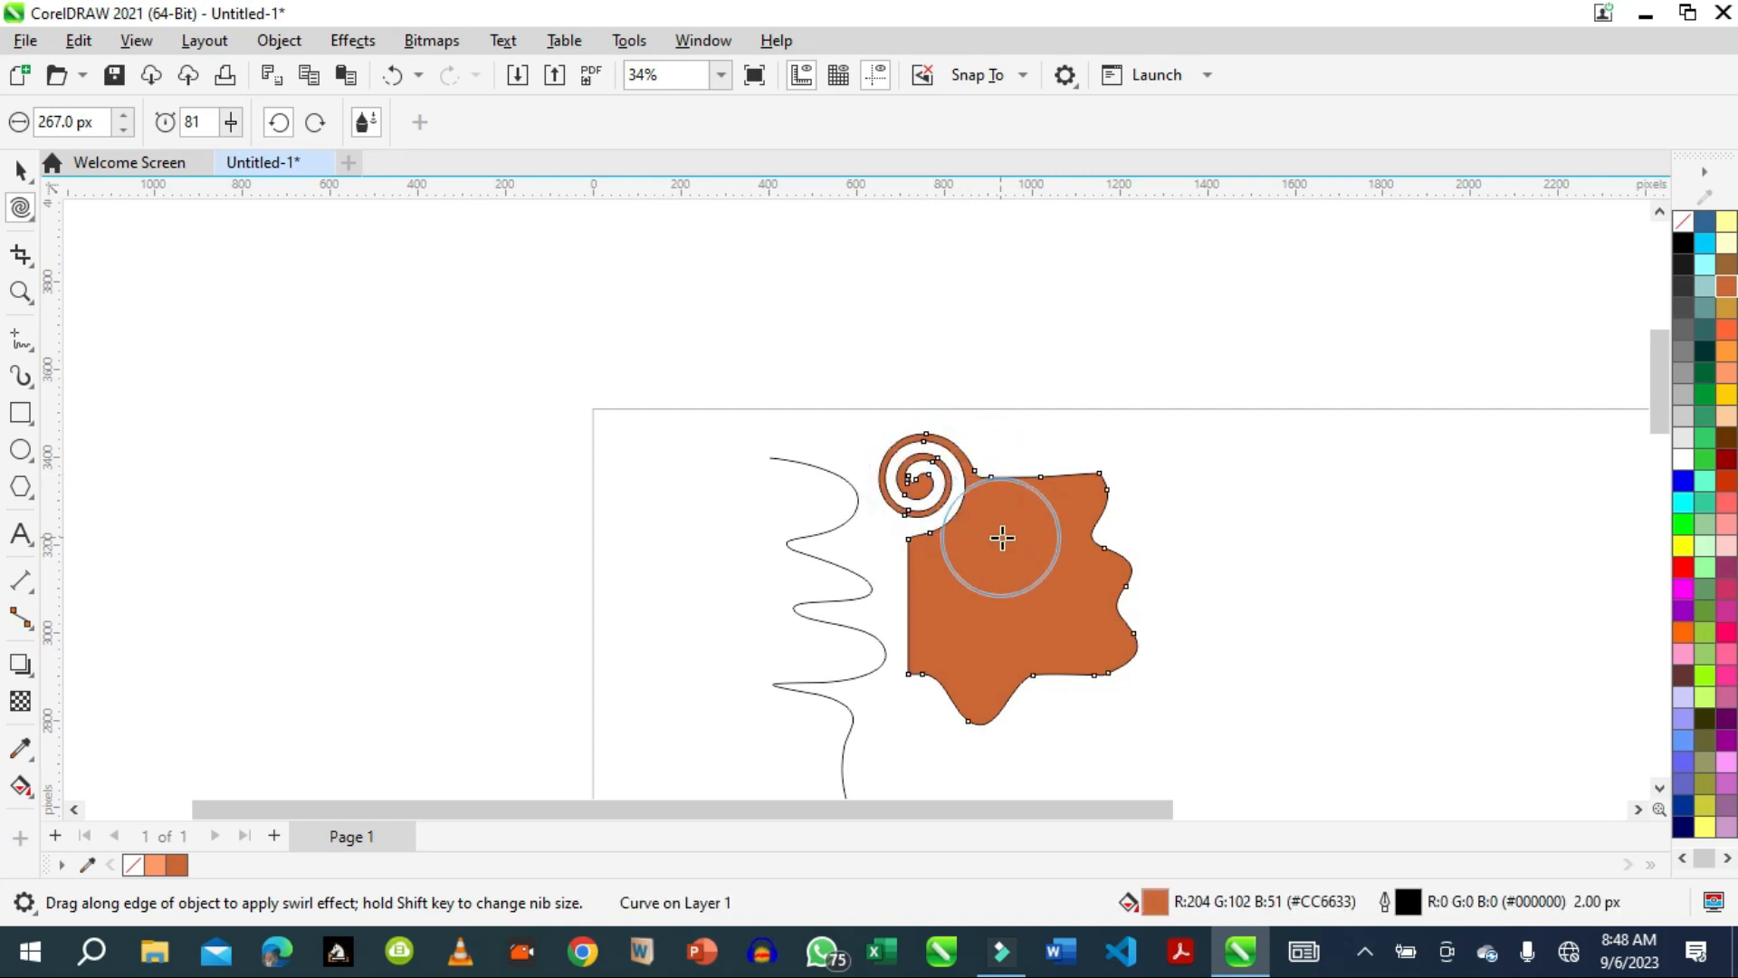
left_click_drag(1038, 478, 1042, 477)
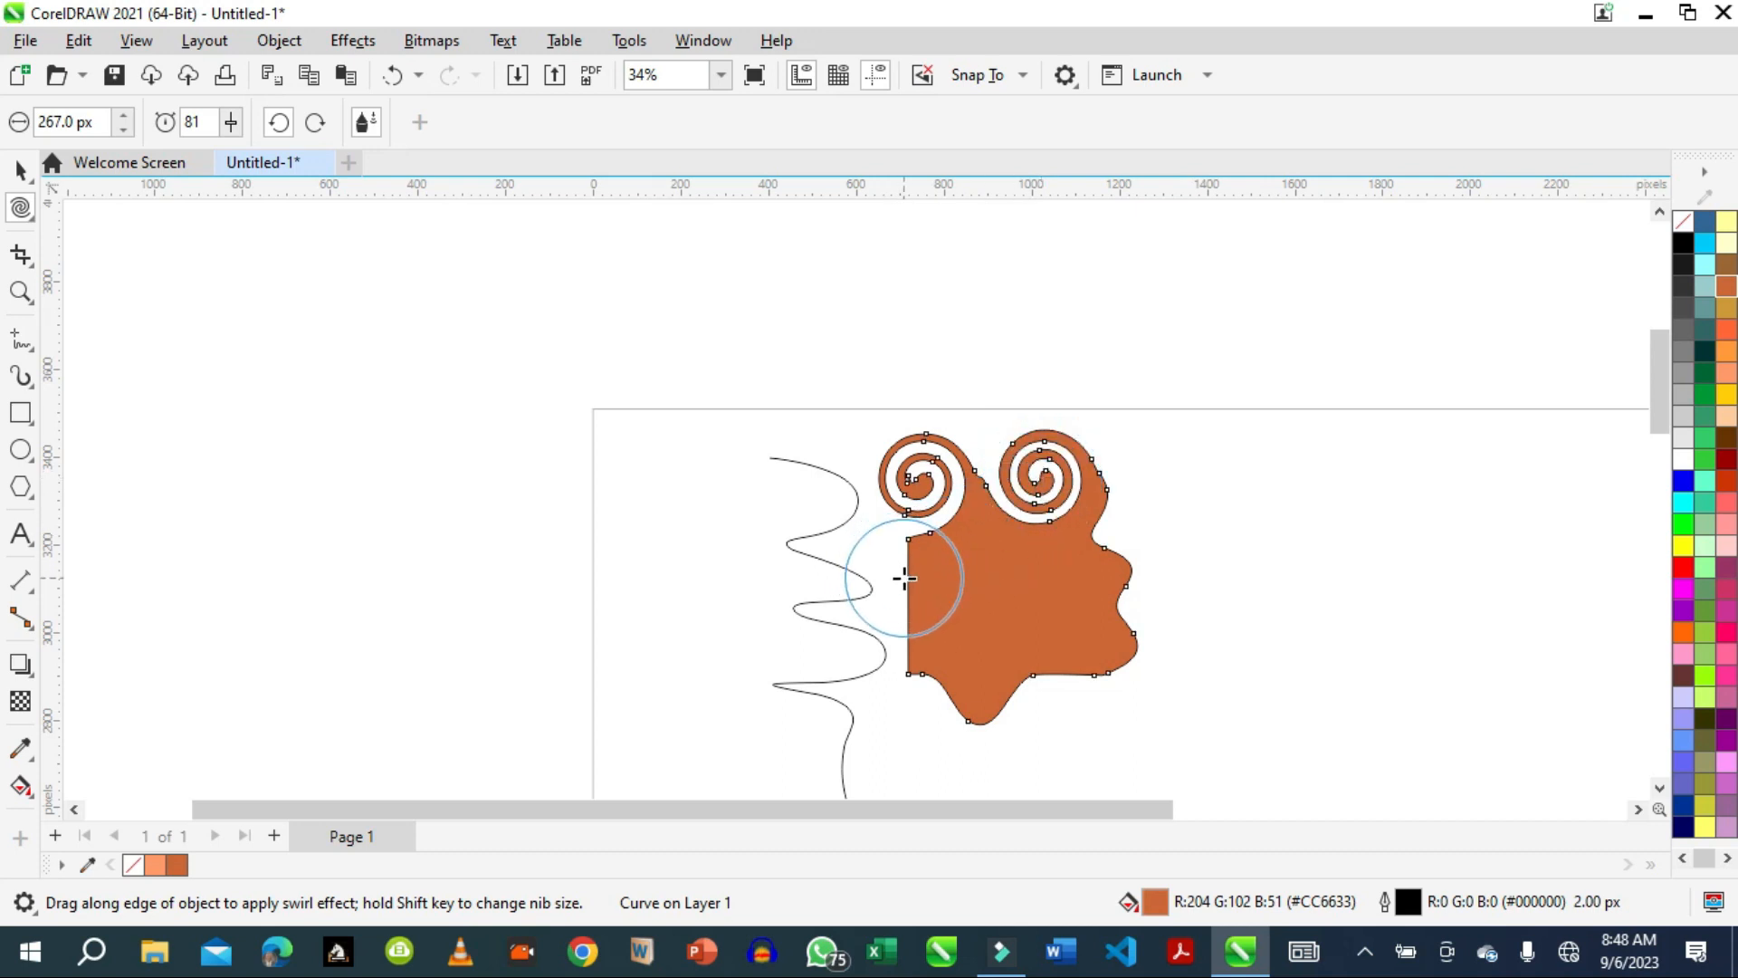
left_click_drag(904, 577, 904, 577)
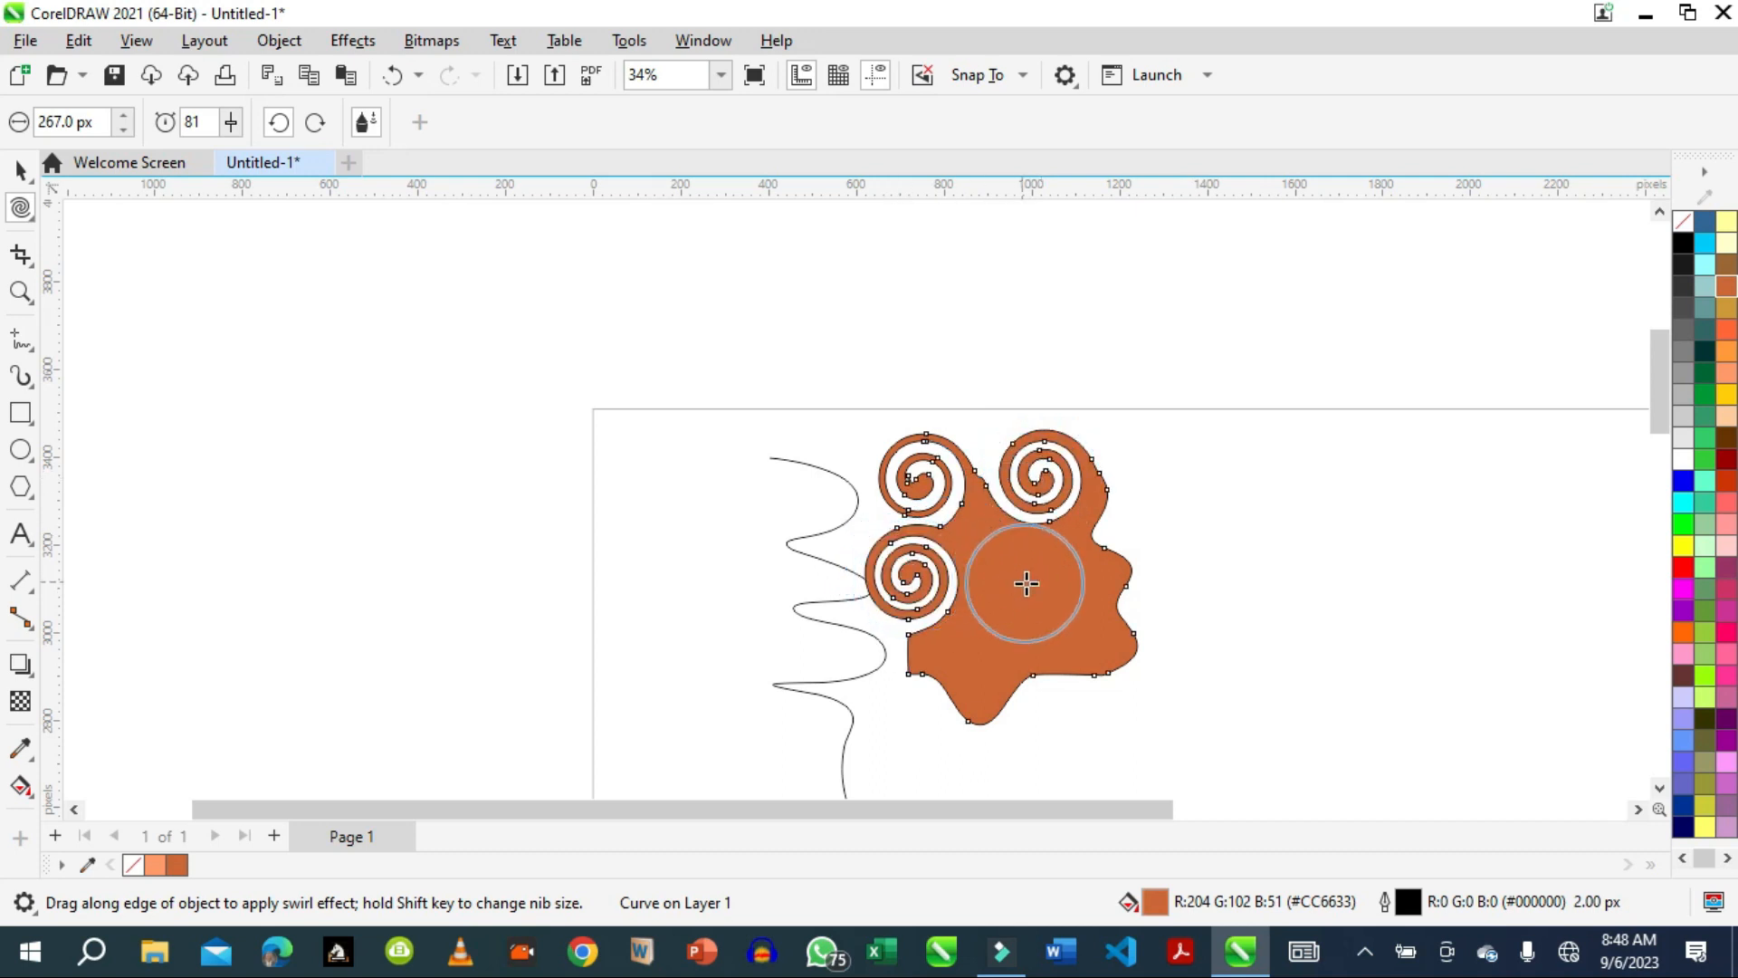
mouse_move(933, 677)
left_mouse_down()
mouse_move(1066, 674)
mouse_move(1027, 661)
left_mouse_up()
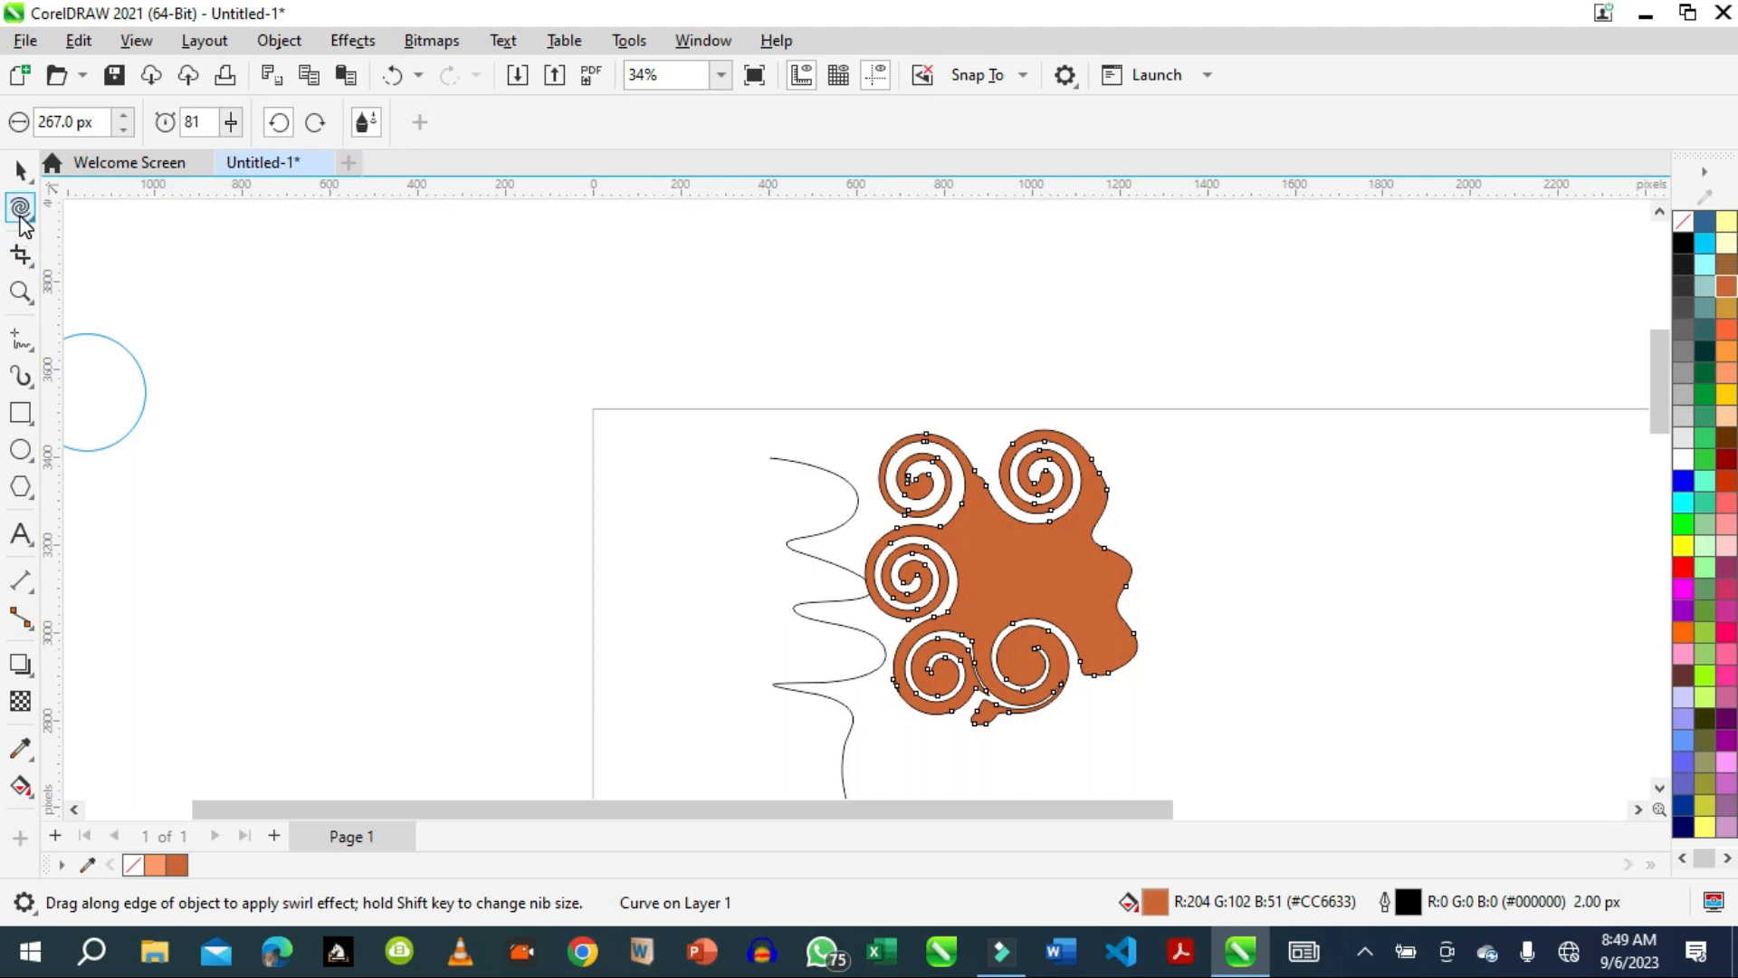
Use Attract and Repel in repel mode to bulge the orange shape's right side and carve a large hollow above it.
left_click(20, 218)
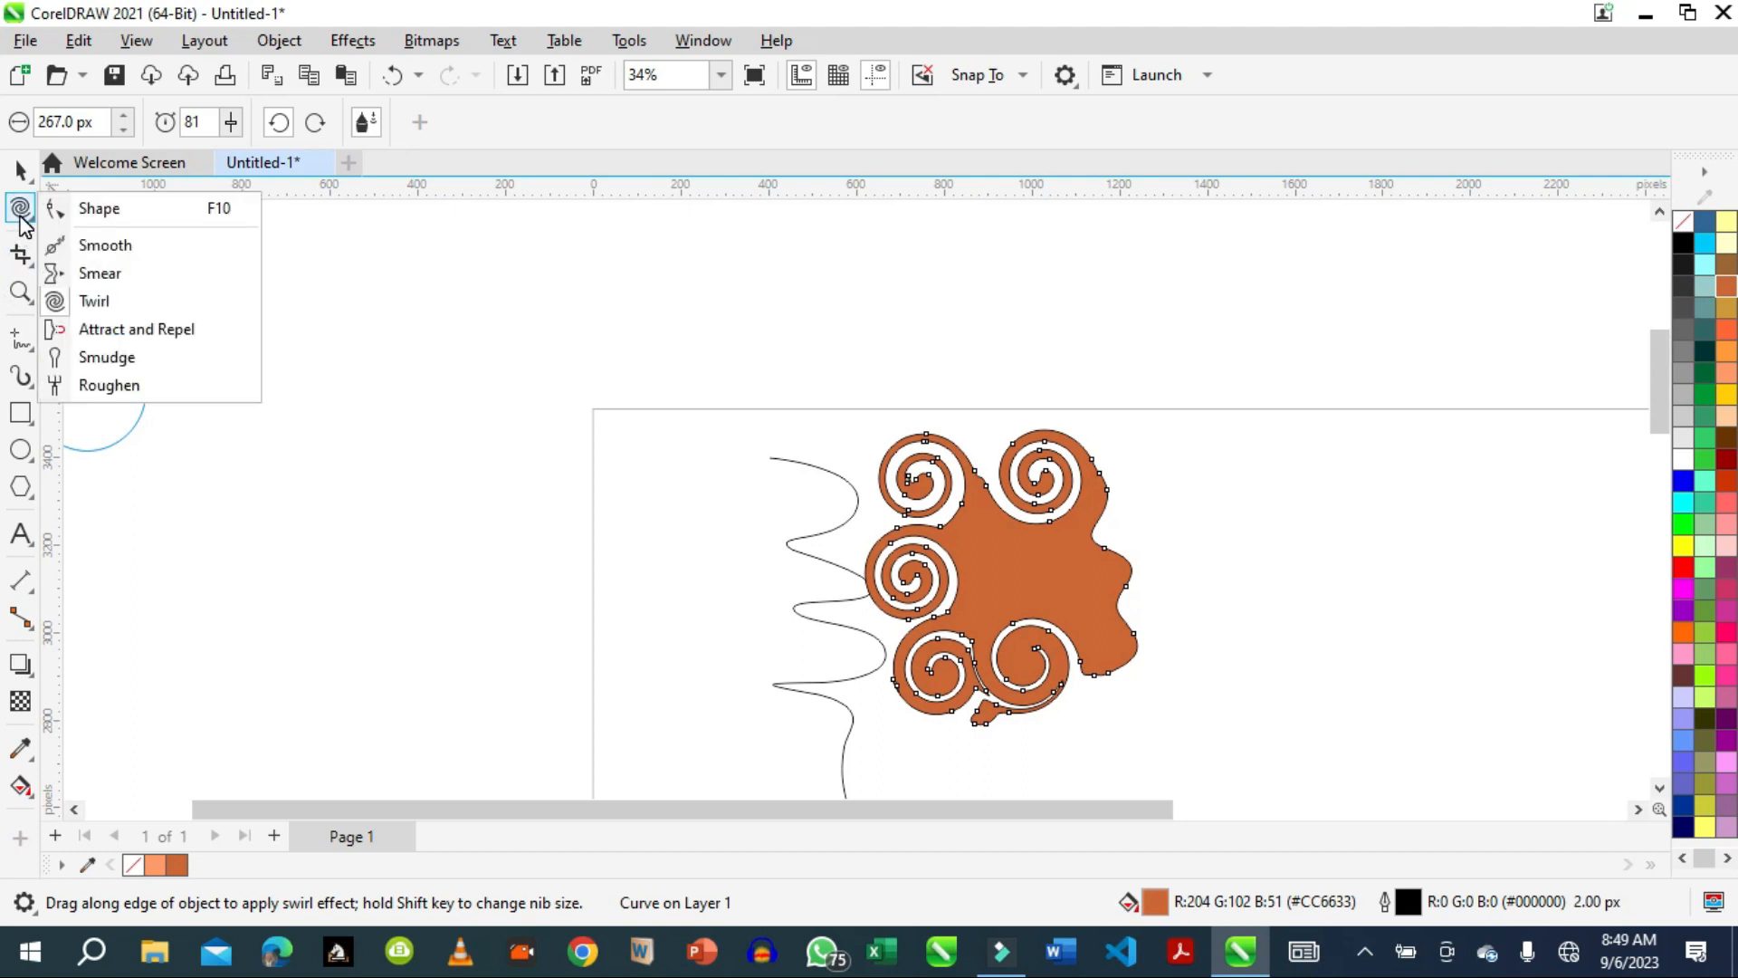
left_click(109, 331)
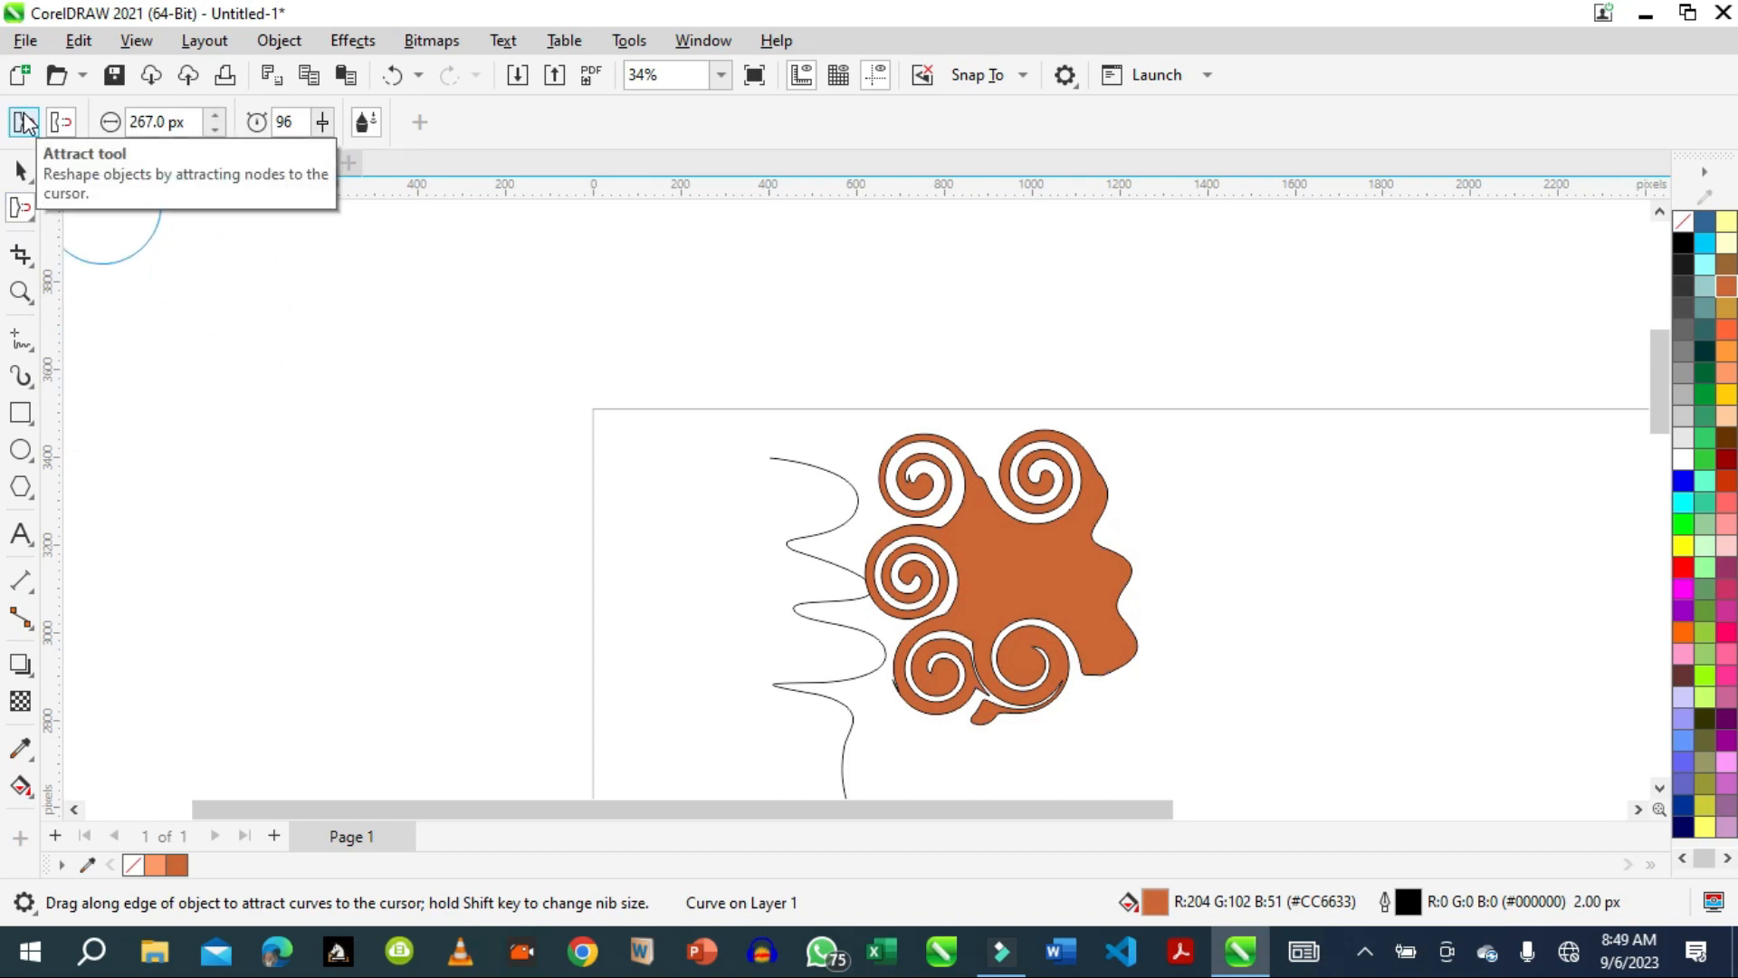
left_click(59, 122)
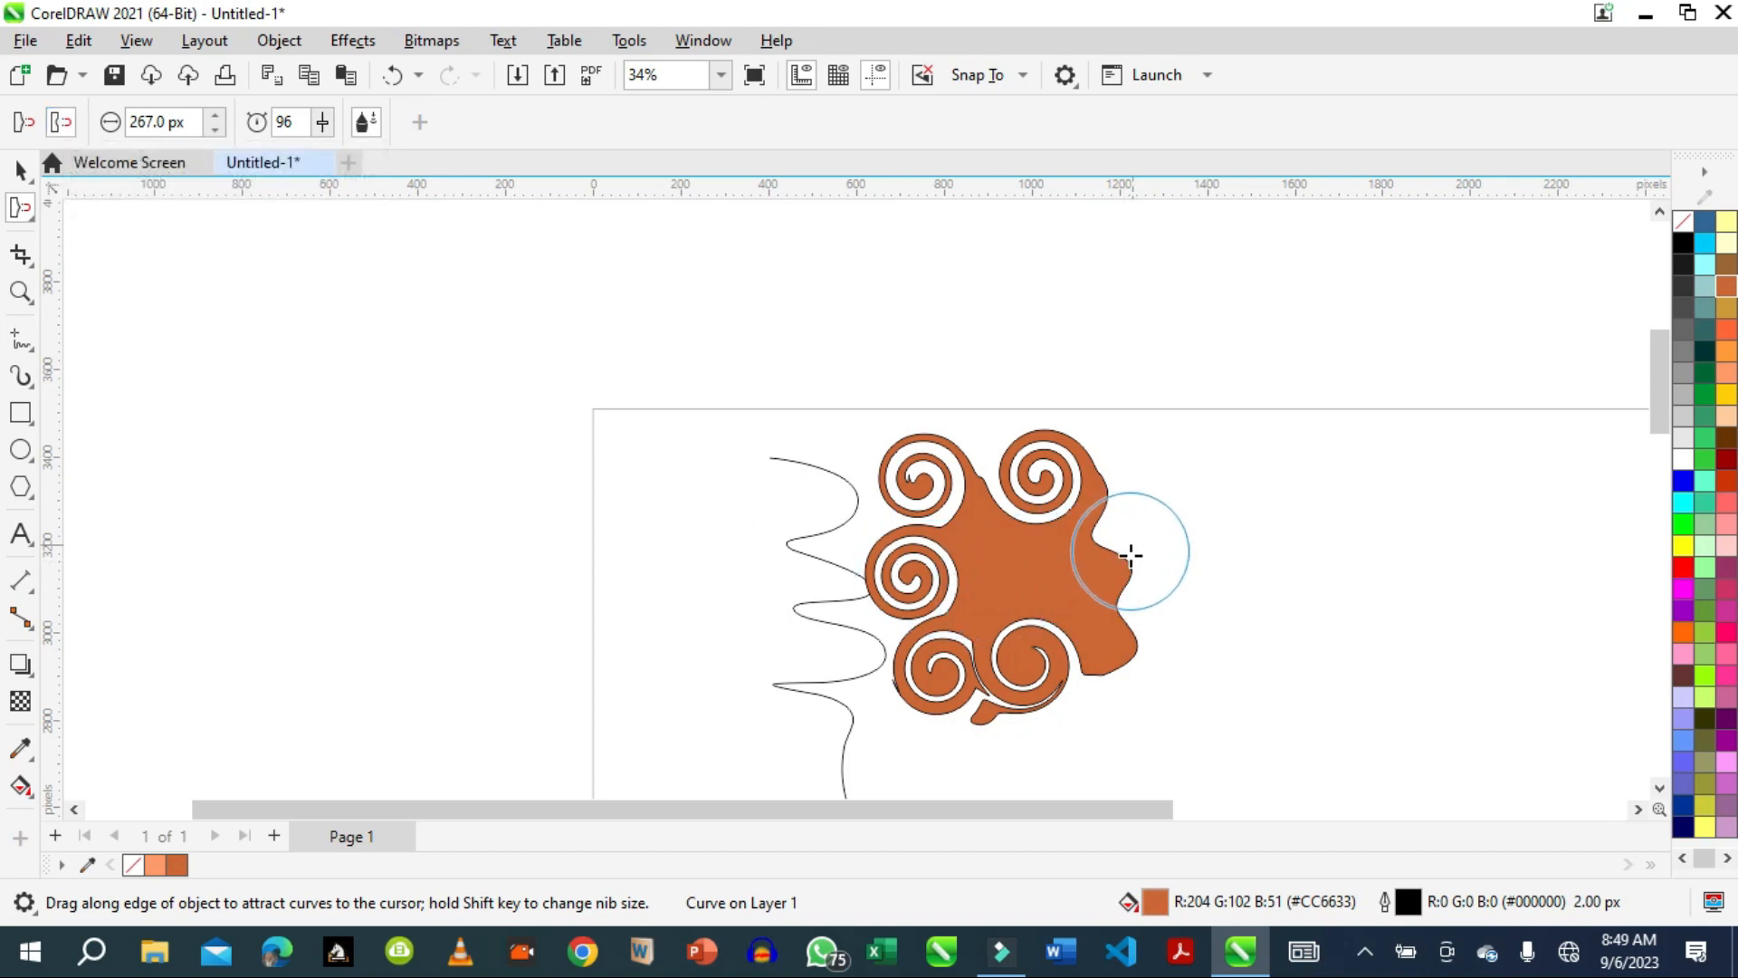
mouse_move(1118, 556)
left_mouse_down()
mouse_move(1125, 532)
mouse_move(1191, 497)
left_mouse_up()
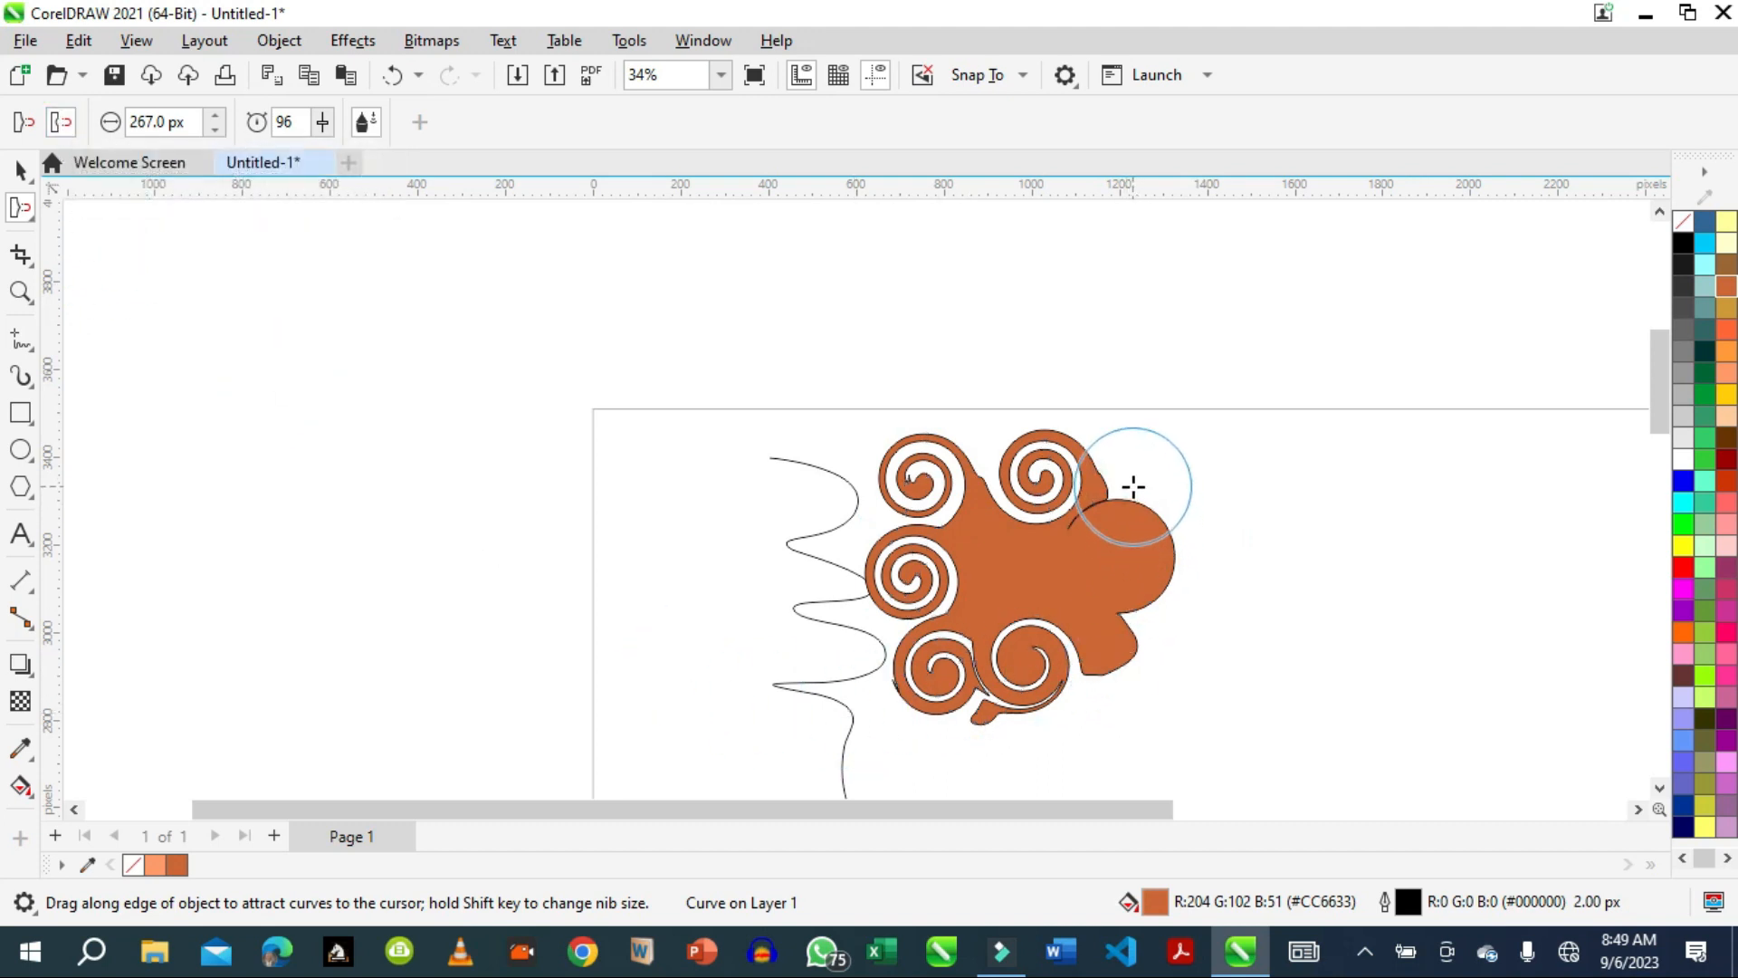
mouse_move(1149, 512)
left_mouse_down()
mouse_move(1098, 555)
mouse_move(1113, 520)
mouse_move(1106, 549)
left_mouse_up()
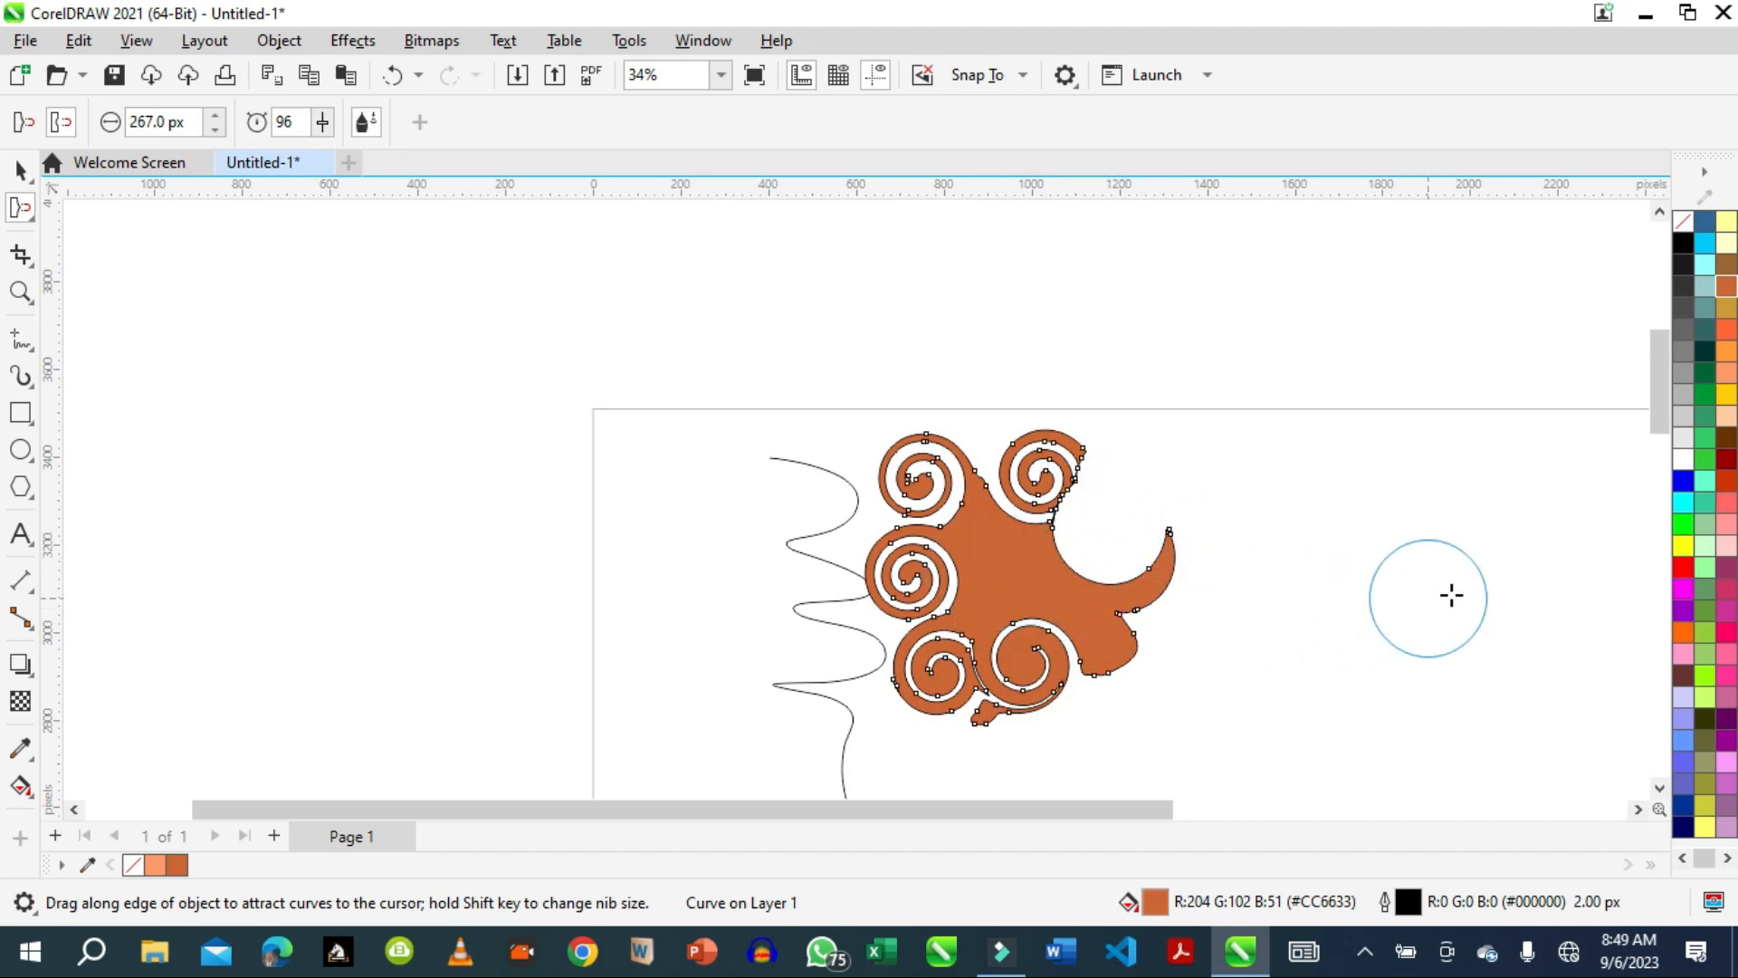
Repel the pink peak on the striped image's top edge down into a shallow dip.
left_click_drag(1665, 389, 1658, 596)
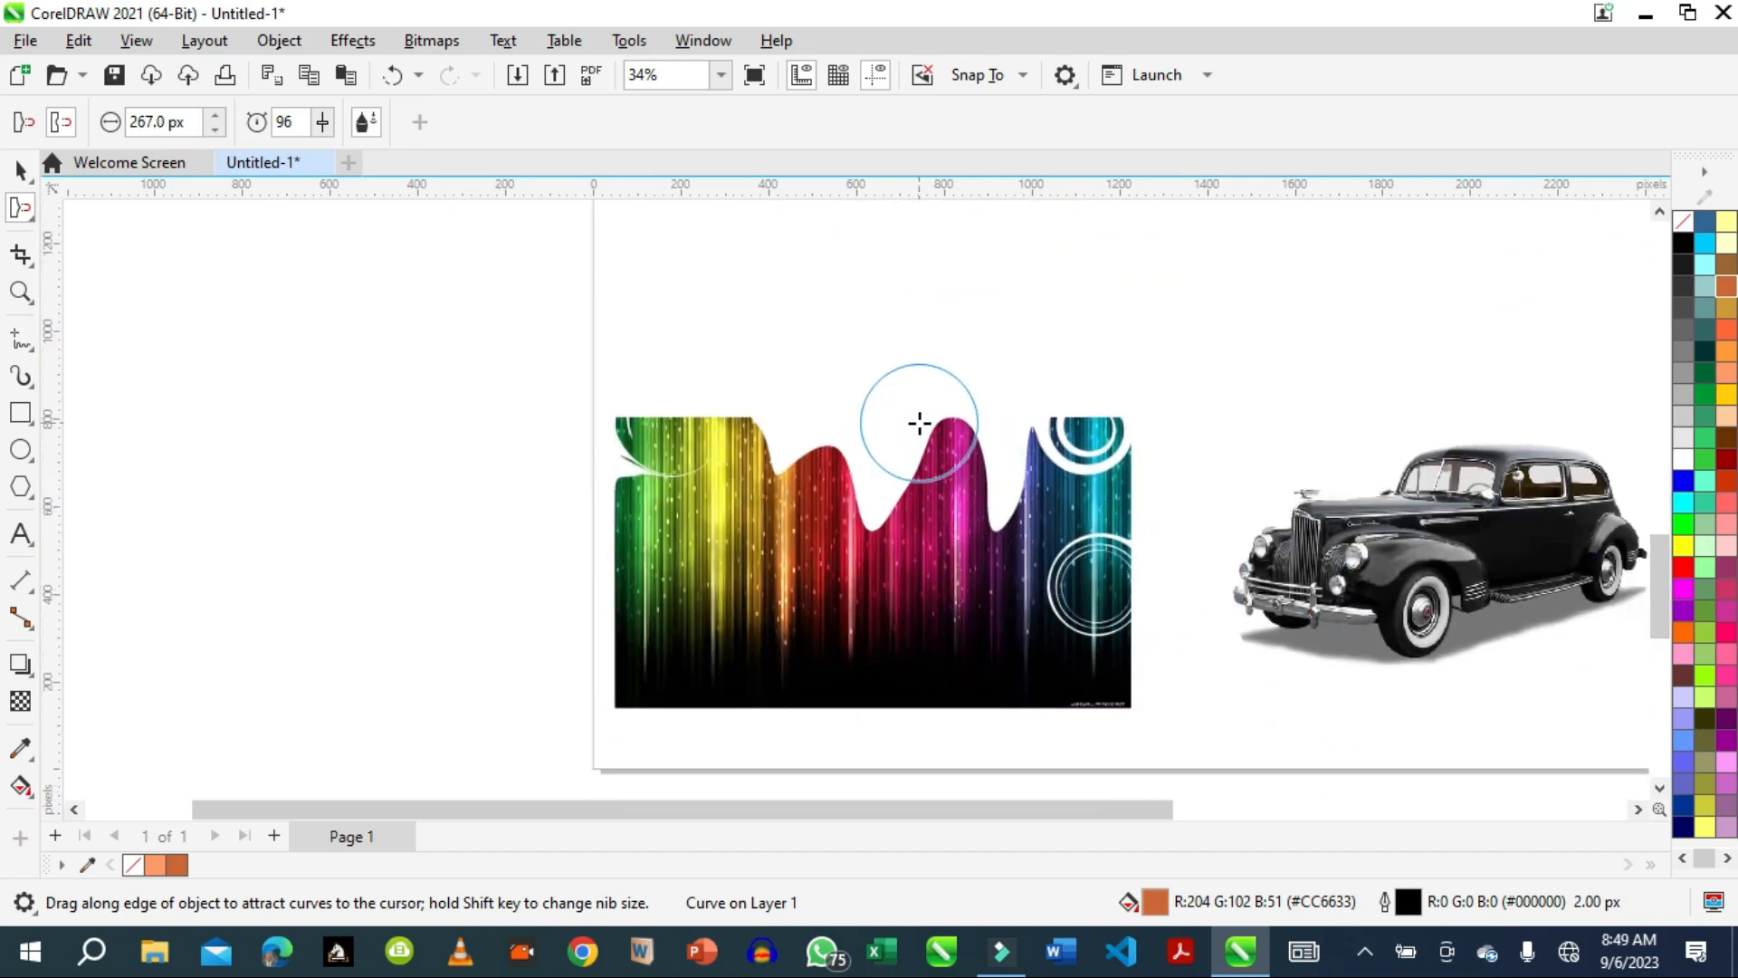
left_click(955, 479)
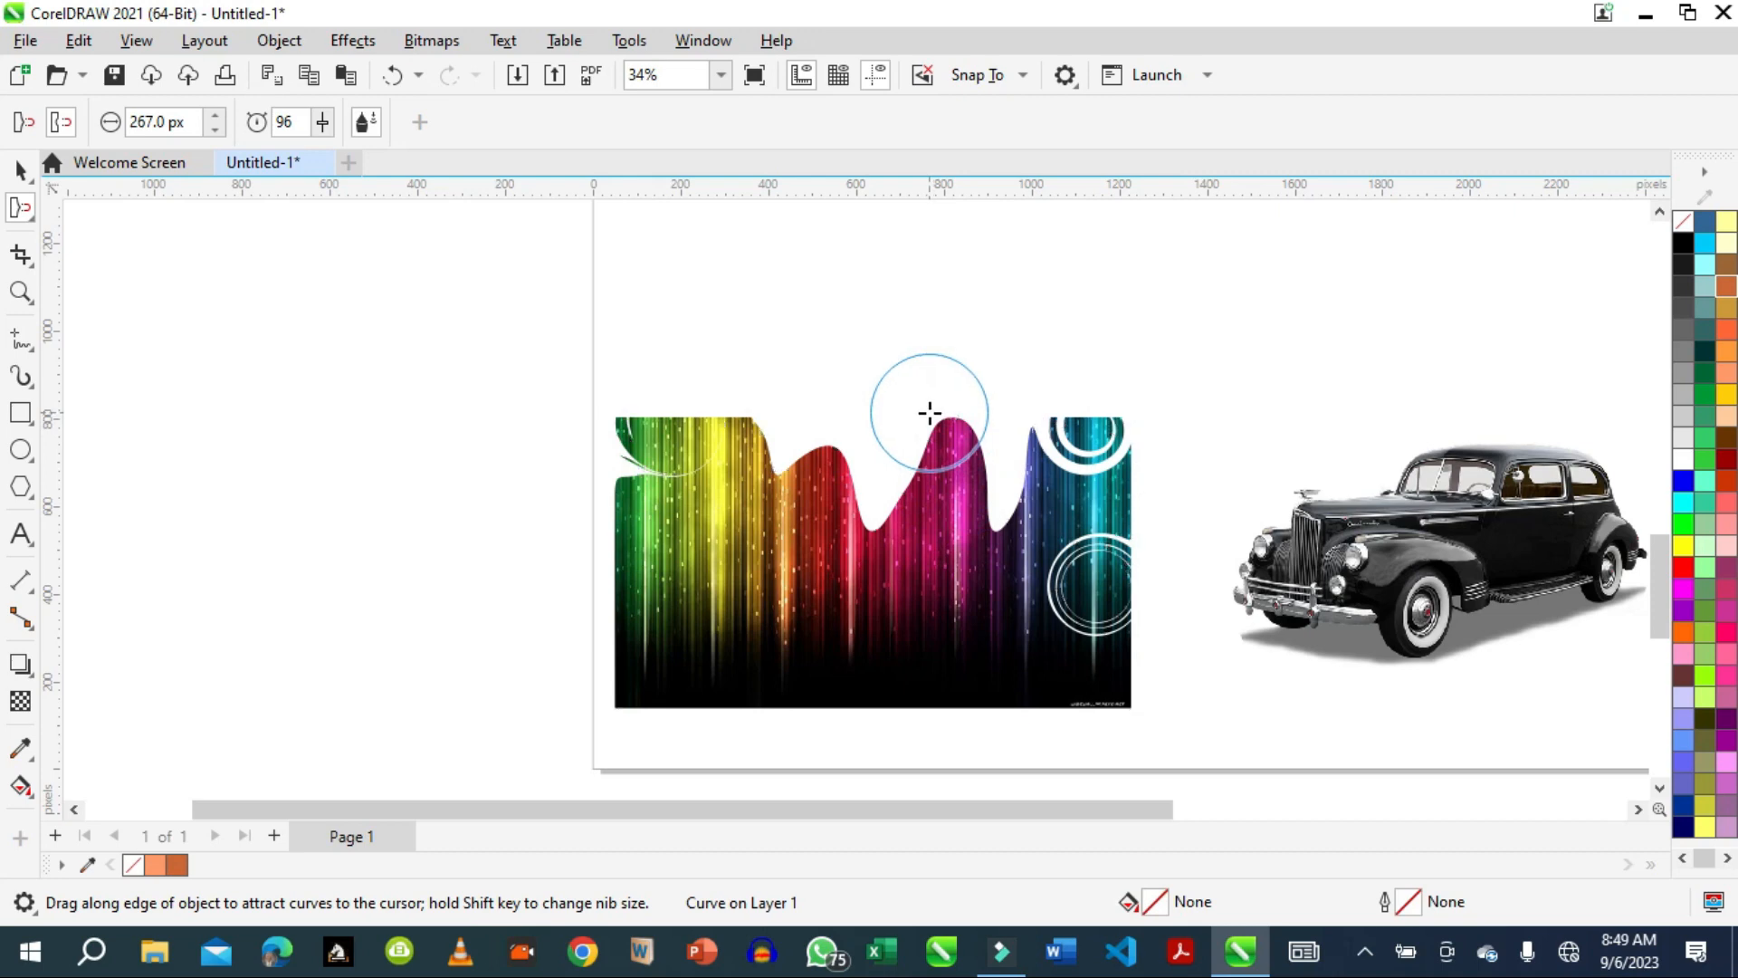
left_click_drag(931, 414, 943, 461)
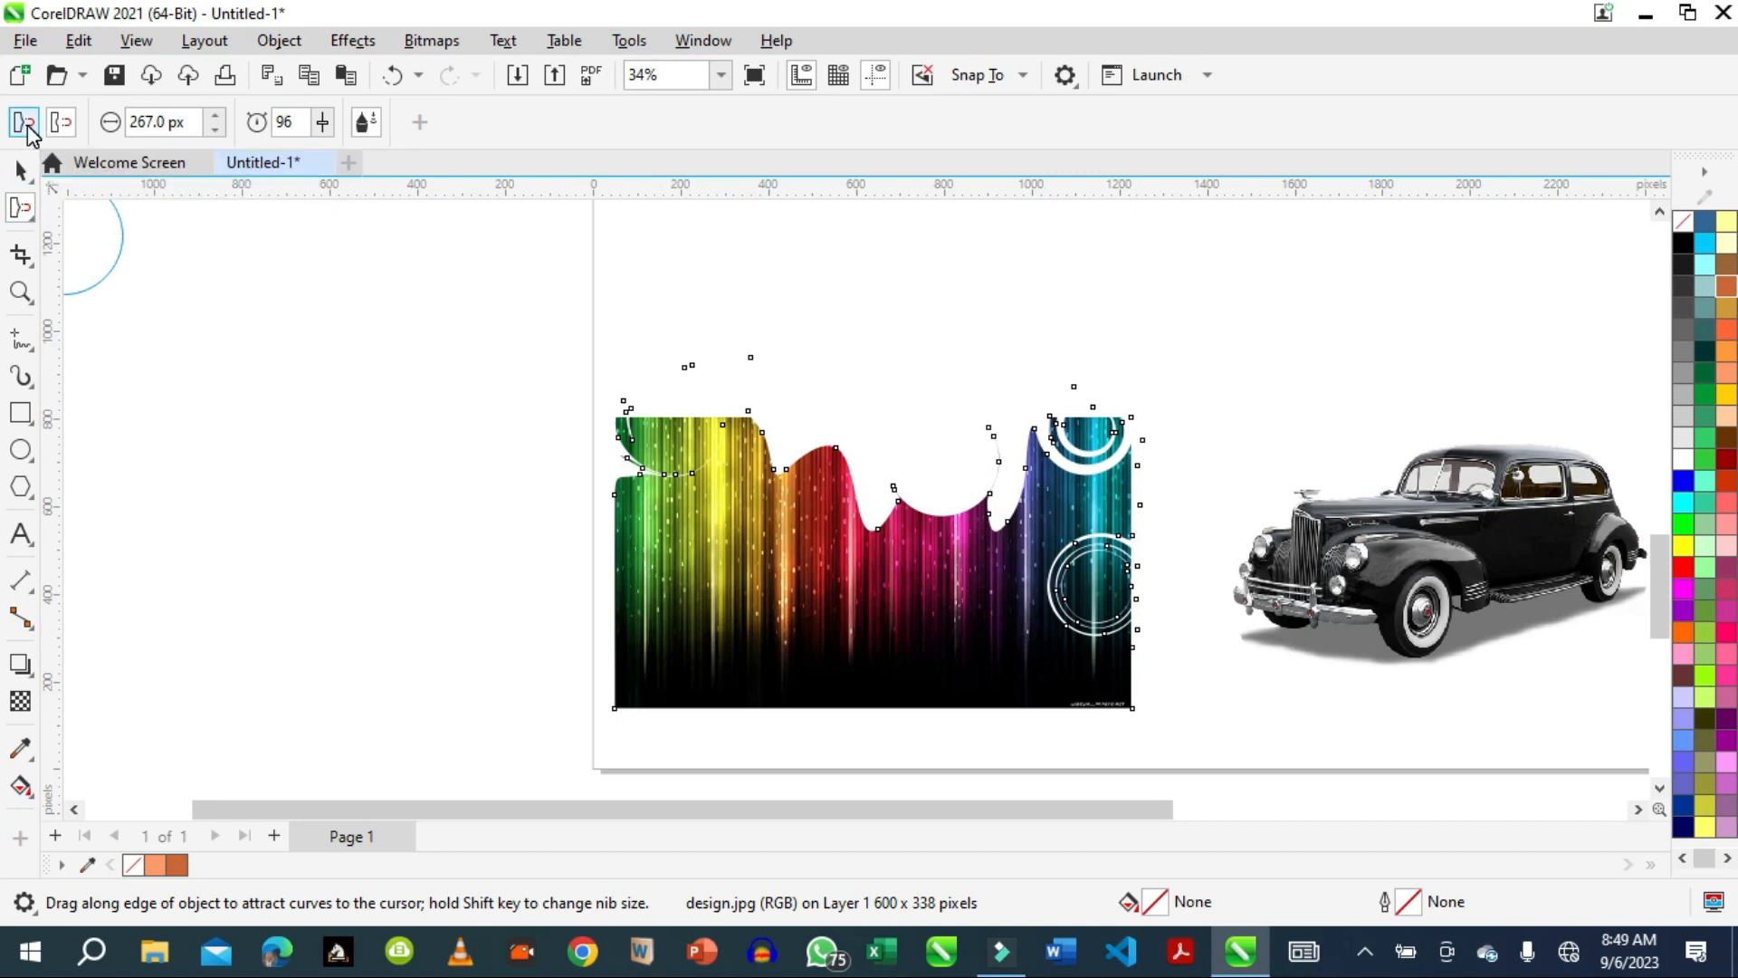
Switch to attract mode and pull the striped image's top-edge curves across its dips and upper-right swirl.
left_click_drag(765, 475, 796, 418)
mouse_move(908, 407)
left_mouse_down()
mouse_move(877, 478)
mouse_move(888, 438)
mouse_move(957, 473)
mouse_move(954, 492)
mouse_move(963, 465)
mouse_move(958, 493)
mouse_move(1026, 504)
mouse_move(1062, 404)
mouse_move(1040, 377)
mouse_move(985, 429)
mouse_move(1041, 441)
mouse_move(982, 438)
mouse_move(960, 409)
mouse_move(882, 574)
mouse_move(629, 589)
mouse_move(555, 506)
left_mouse_up()
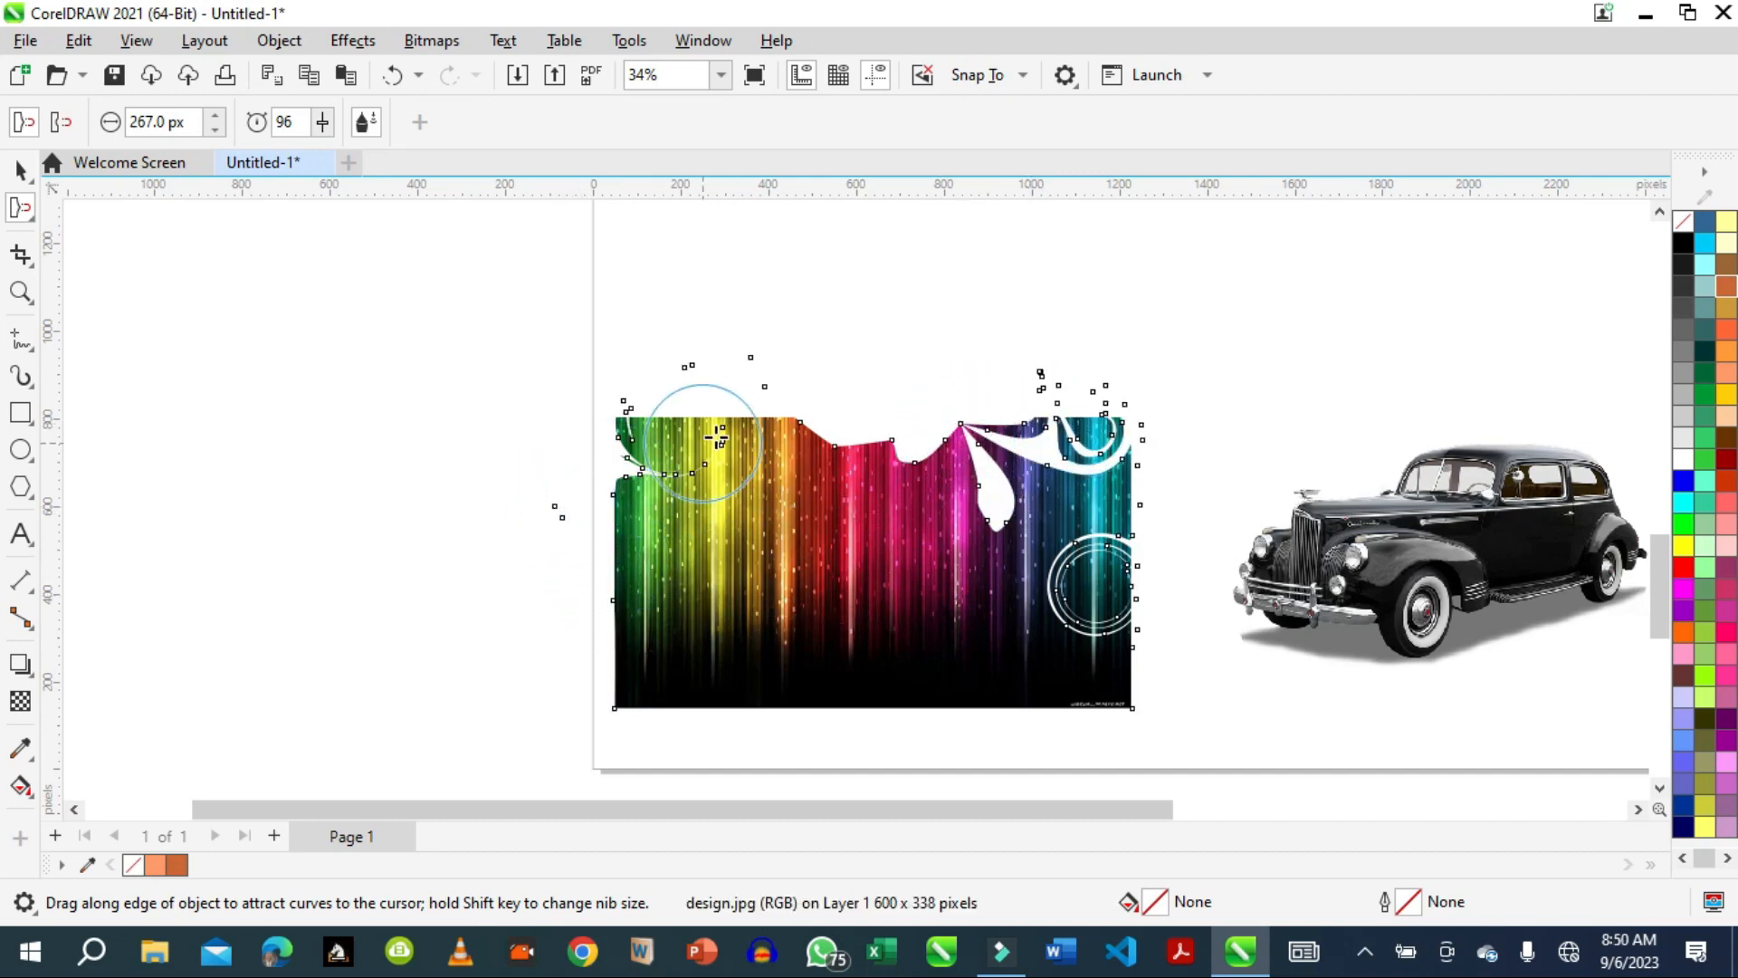
mouse_move(702, 442)
left_mouse_down()
mouse_move(760, 391)
mouse_move(834, 448)
mouse_move(859, 419)
left_mouse_up()
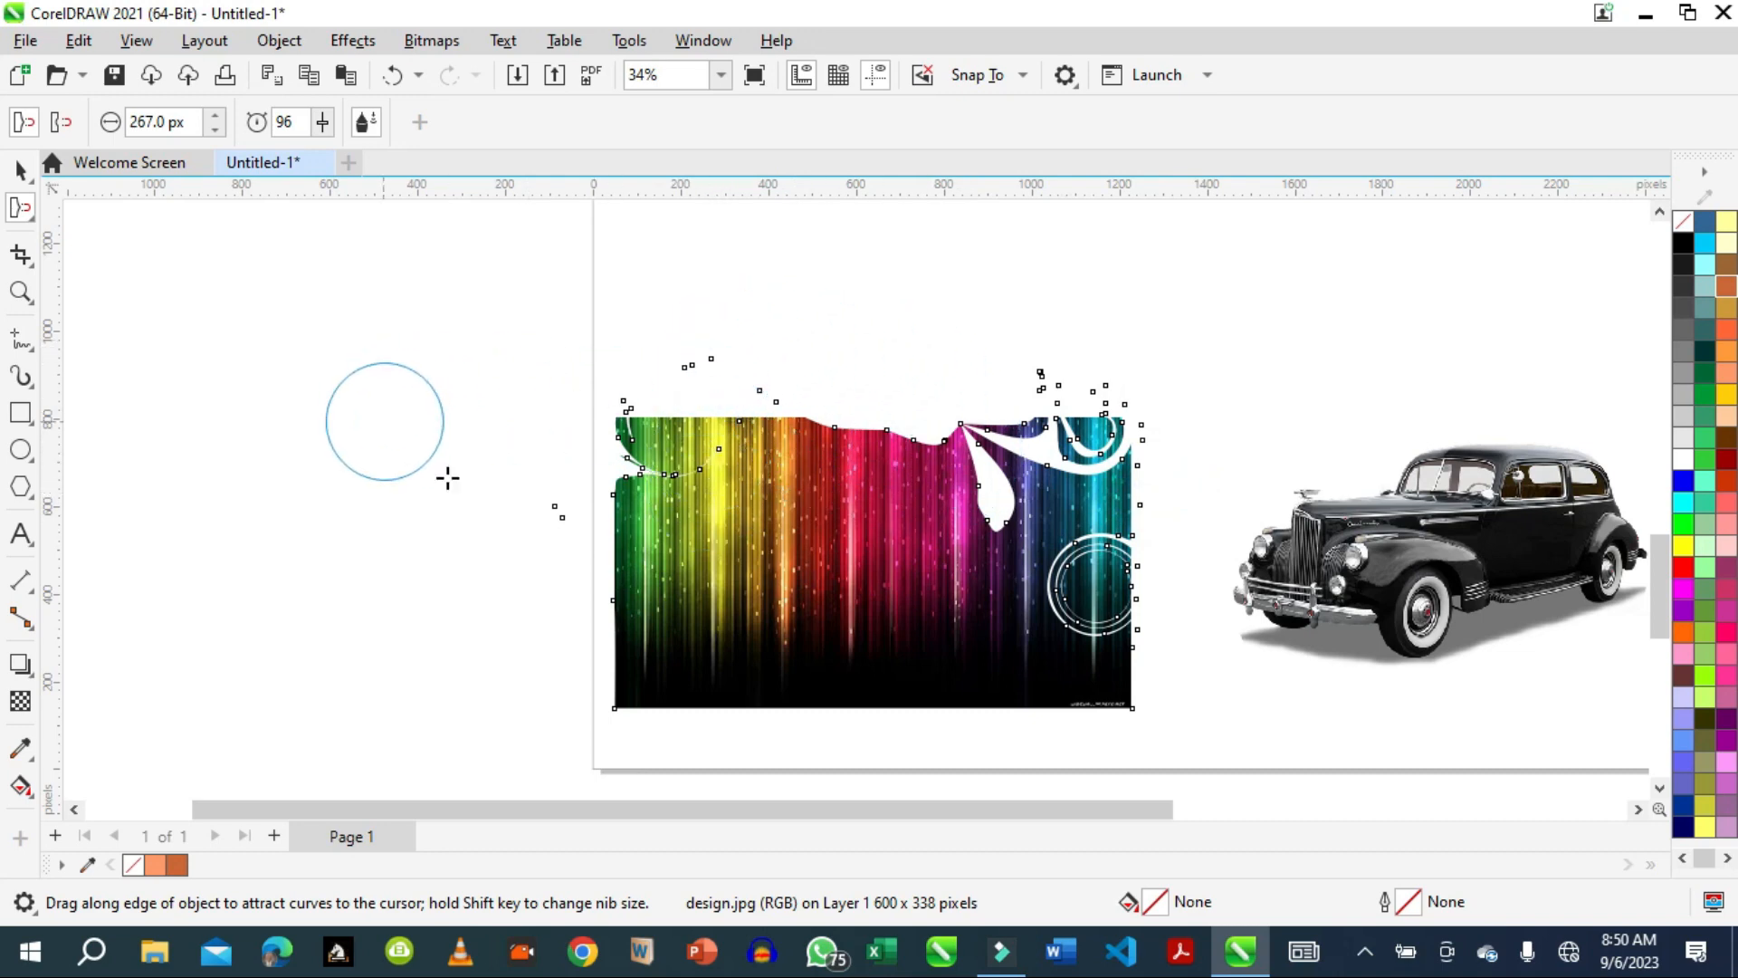
left_click_drag(728, 437, 737, 389)
Activate the Smudge tool and enable its pen pressure option.
left_click(34, 218)
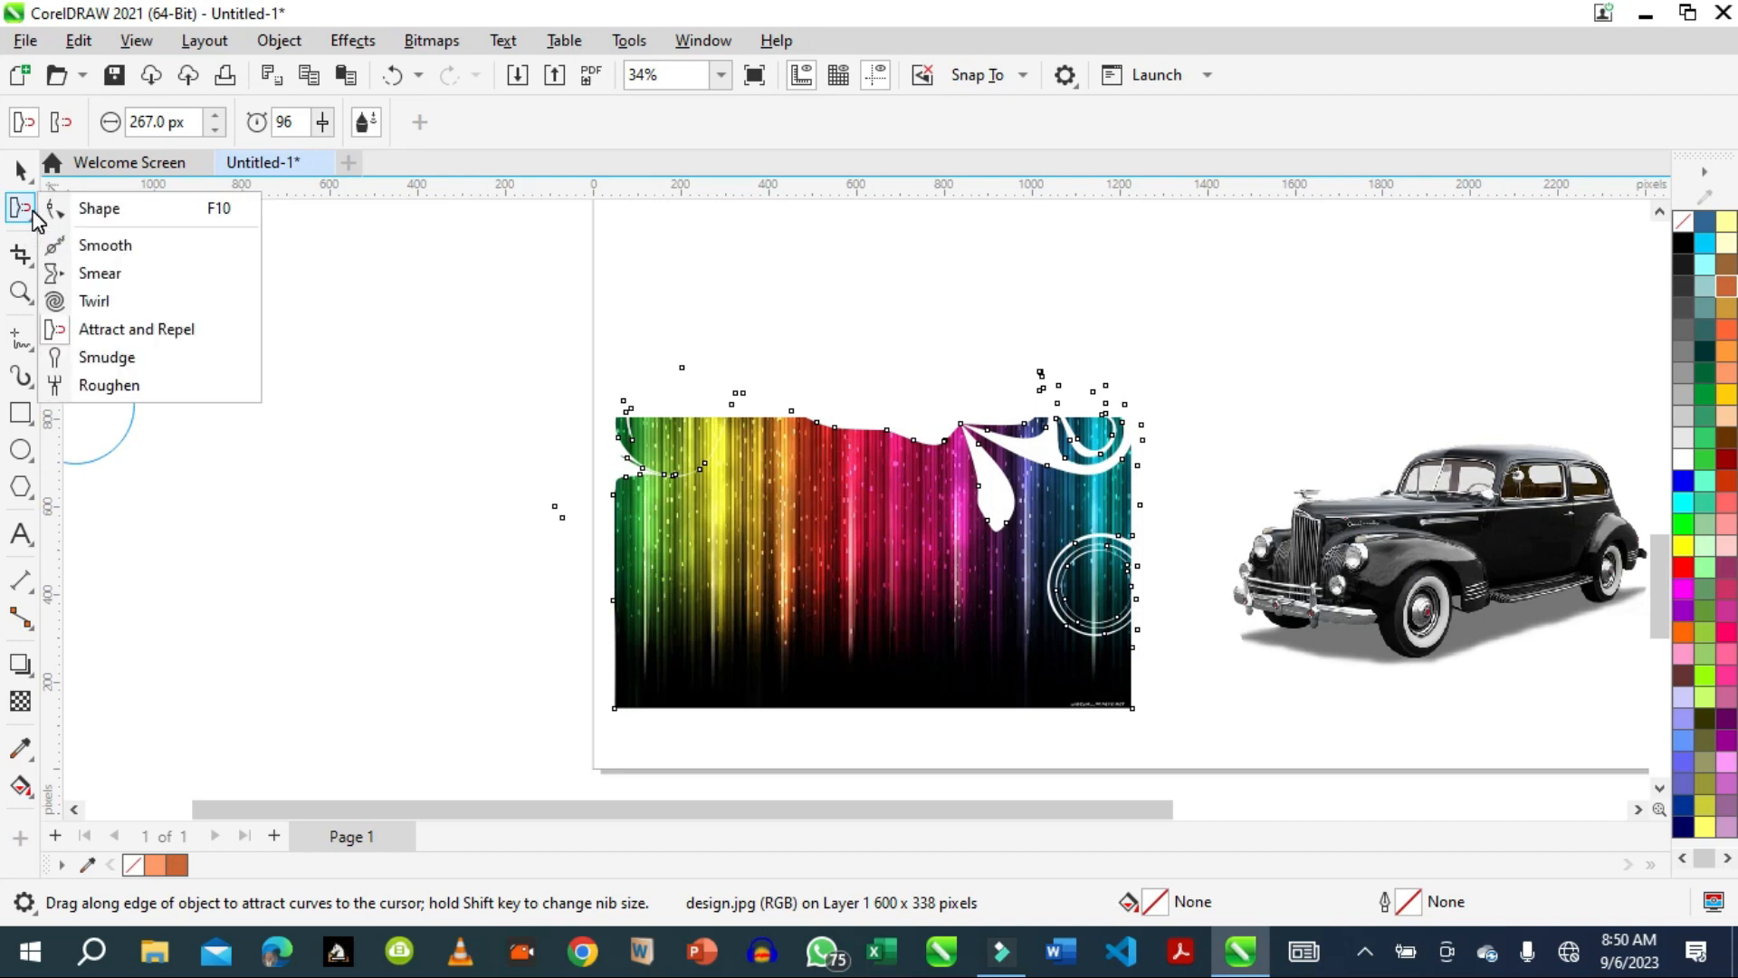
left_click(92, 362)
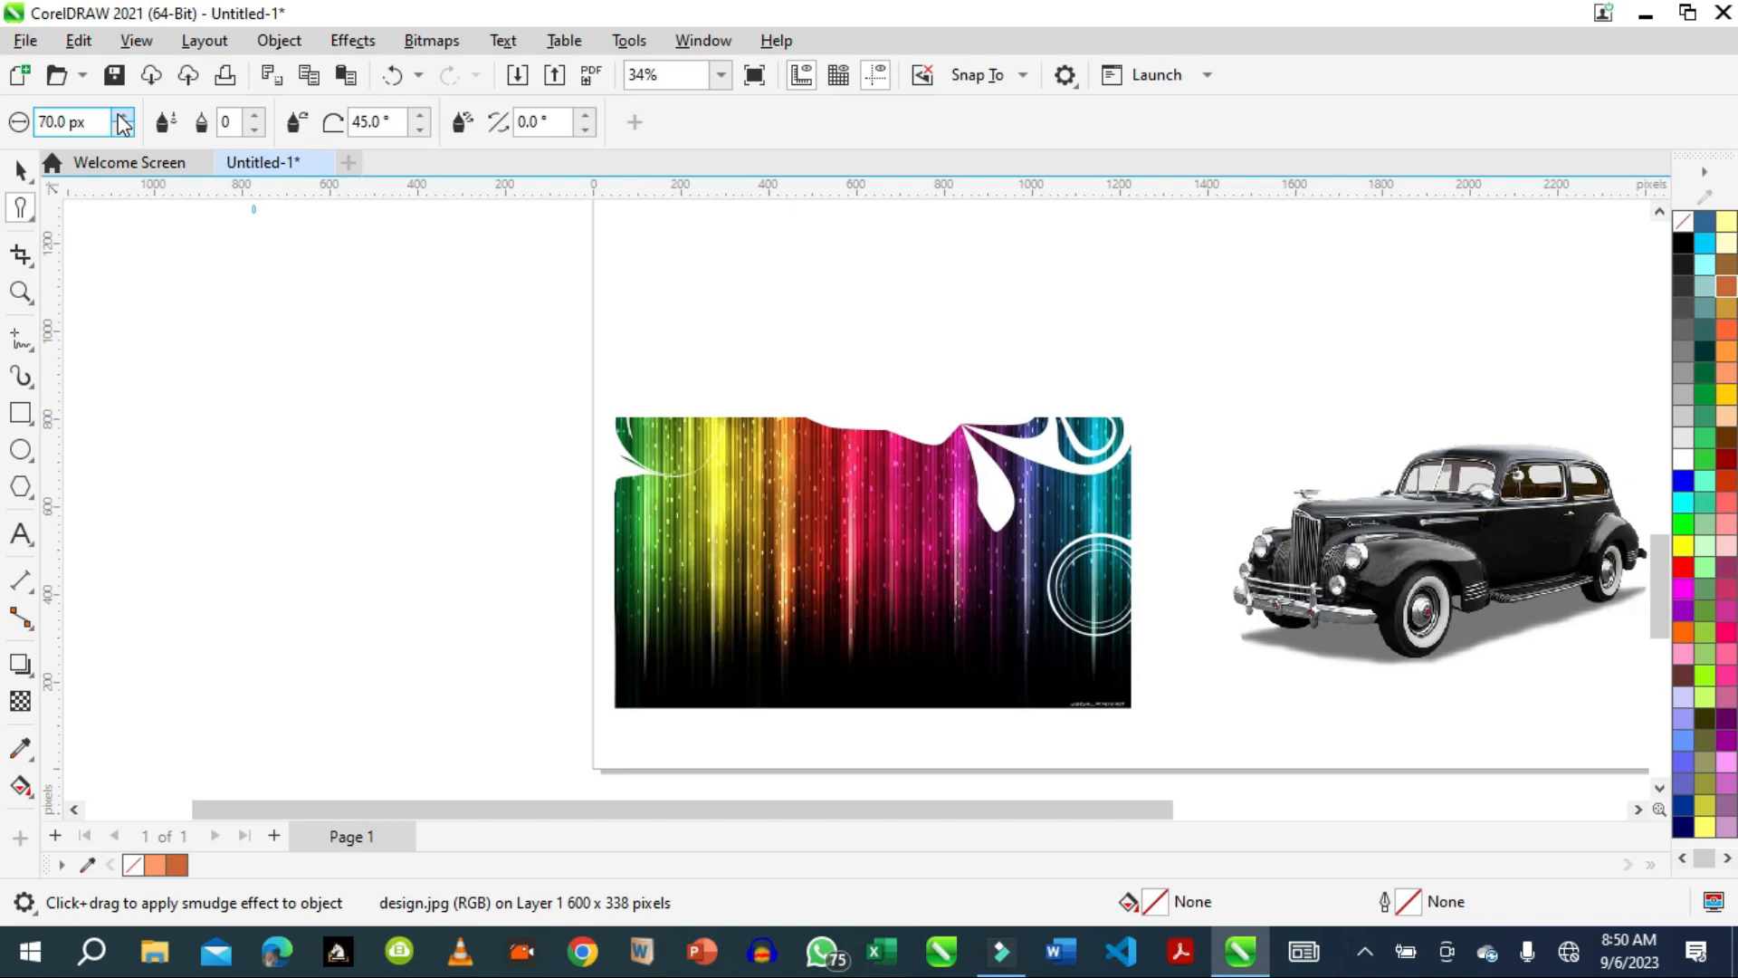
left_click(165, 121)
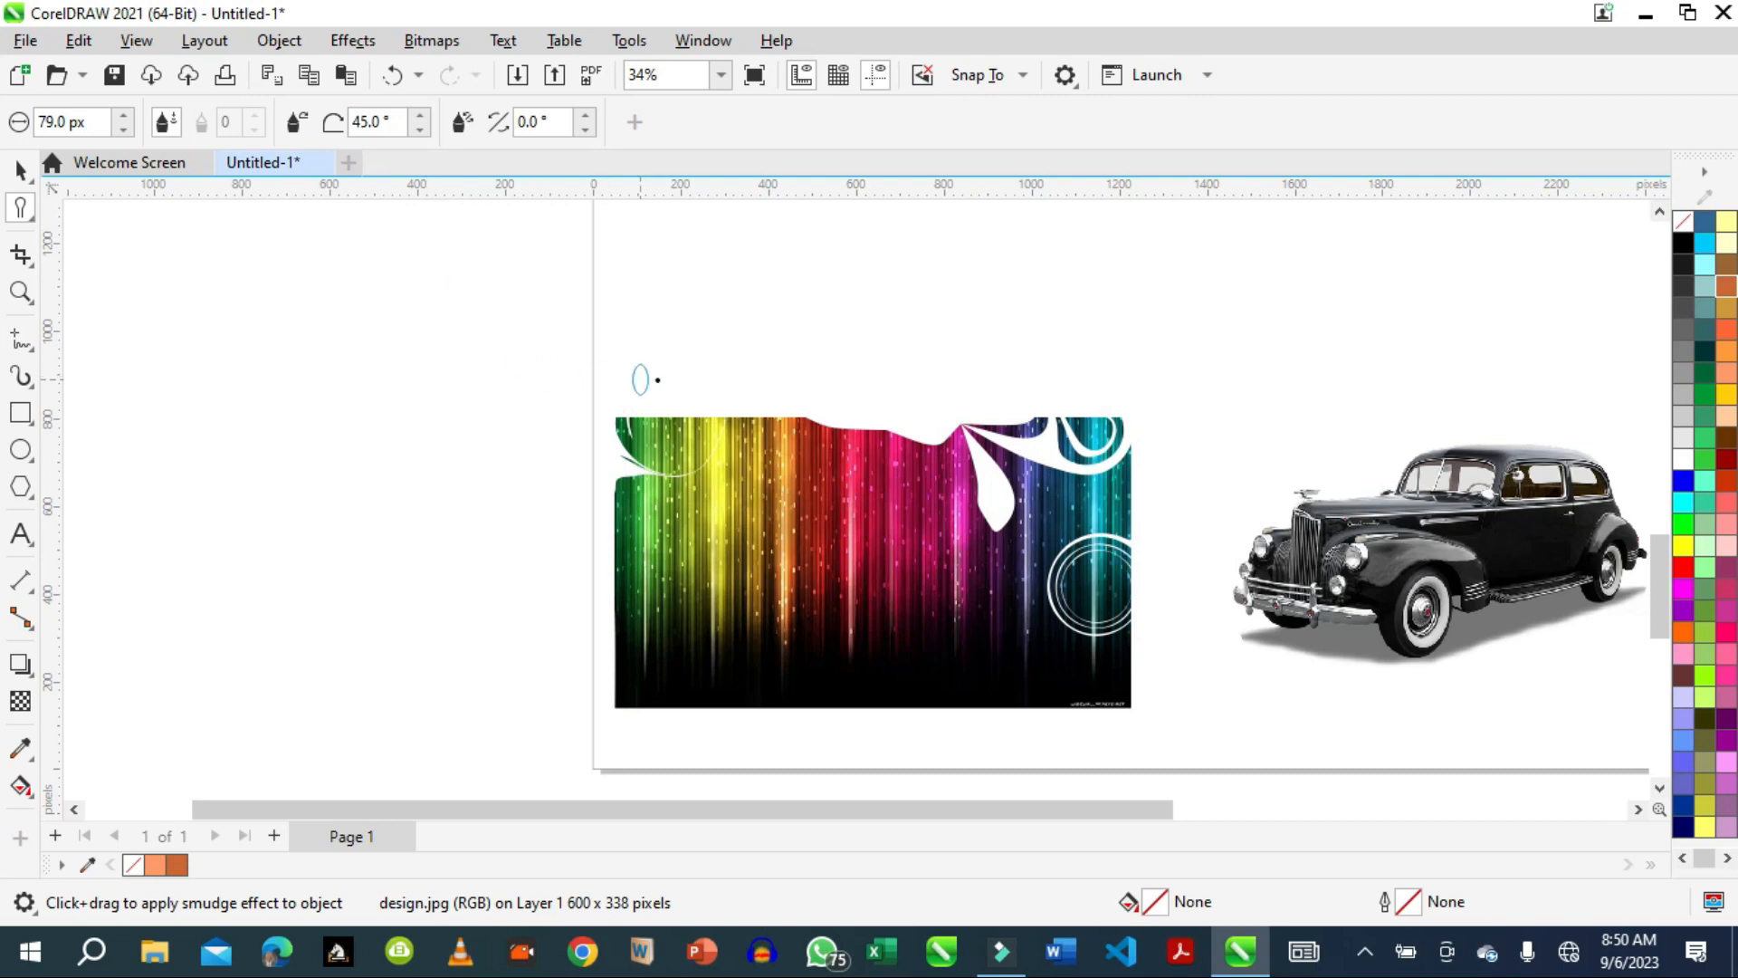
Try to smudge the striped image along its top and bottom edges.
left_click(757, 417)
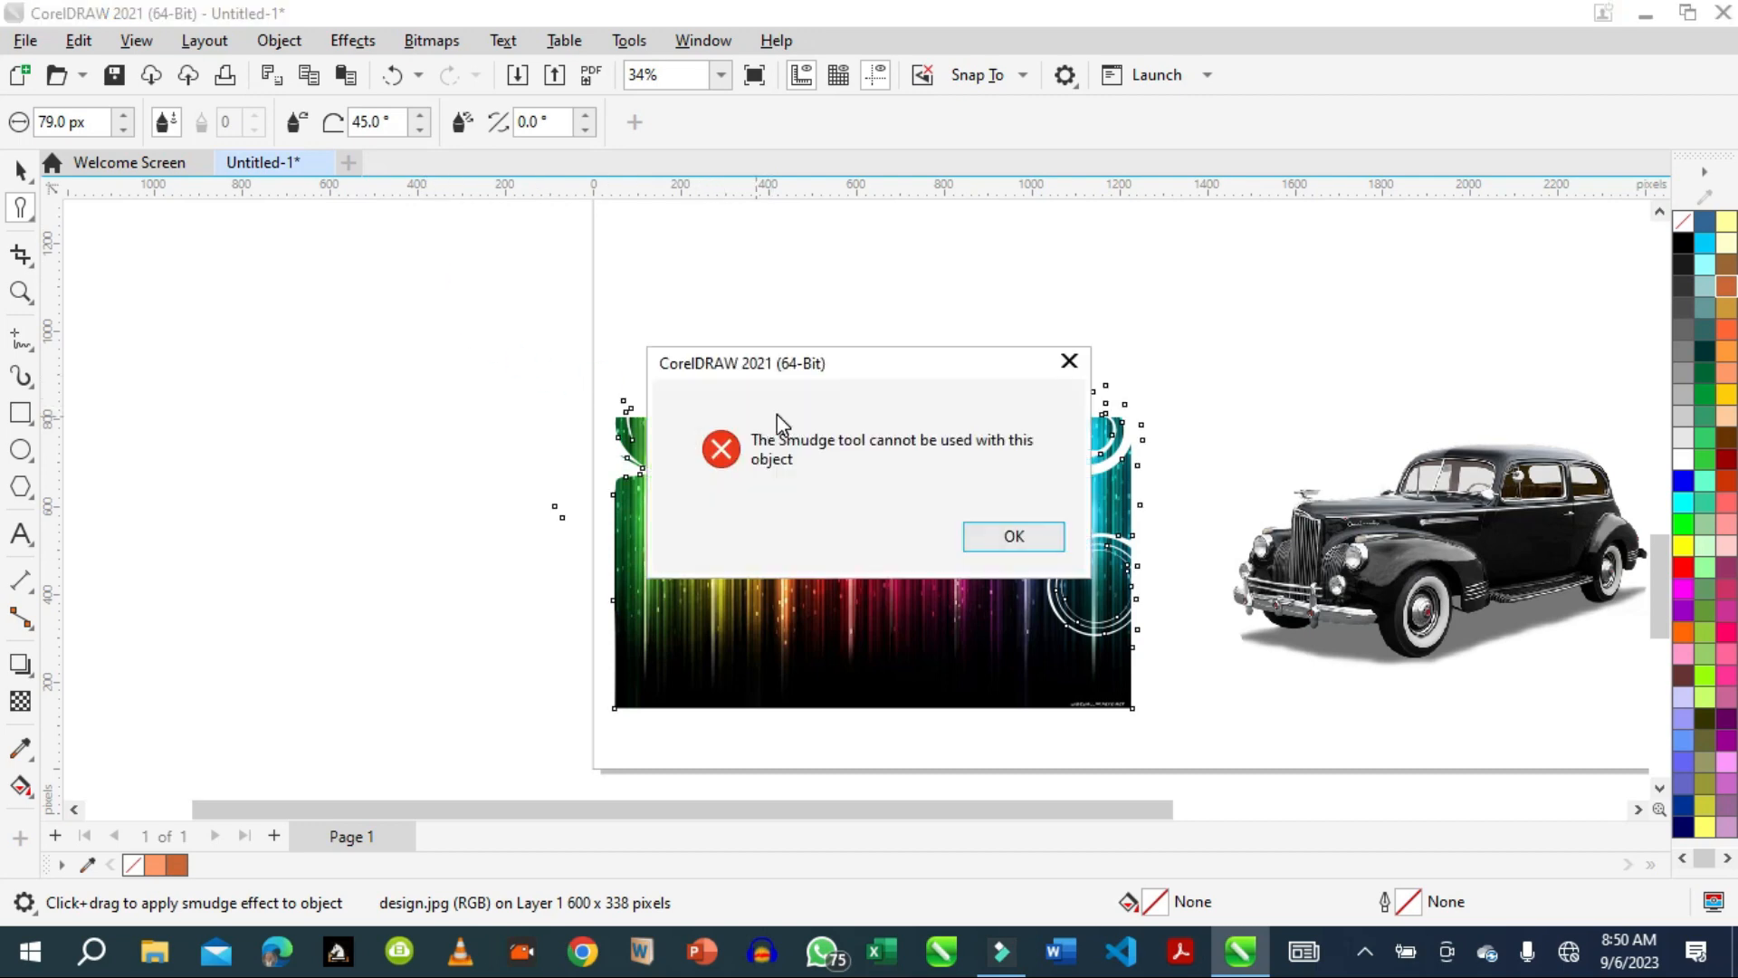
left_click(1010, 536)
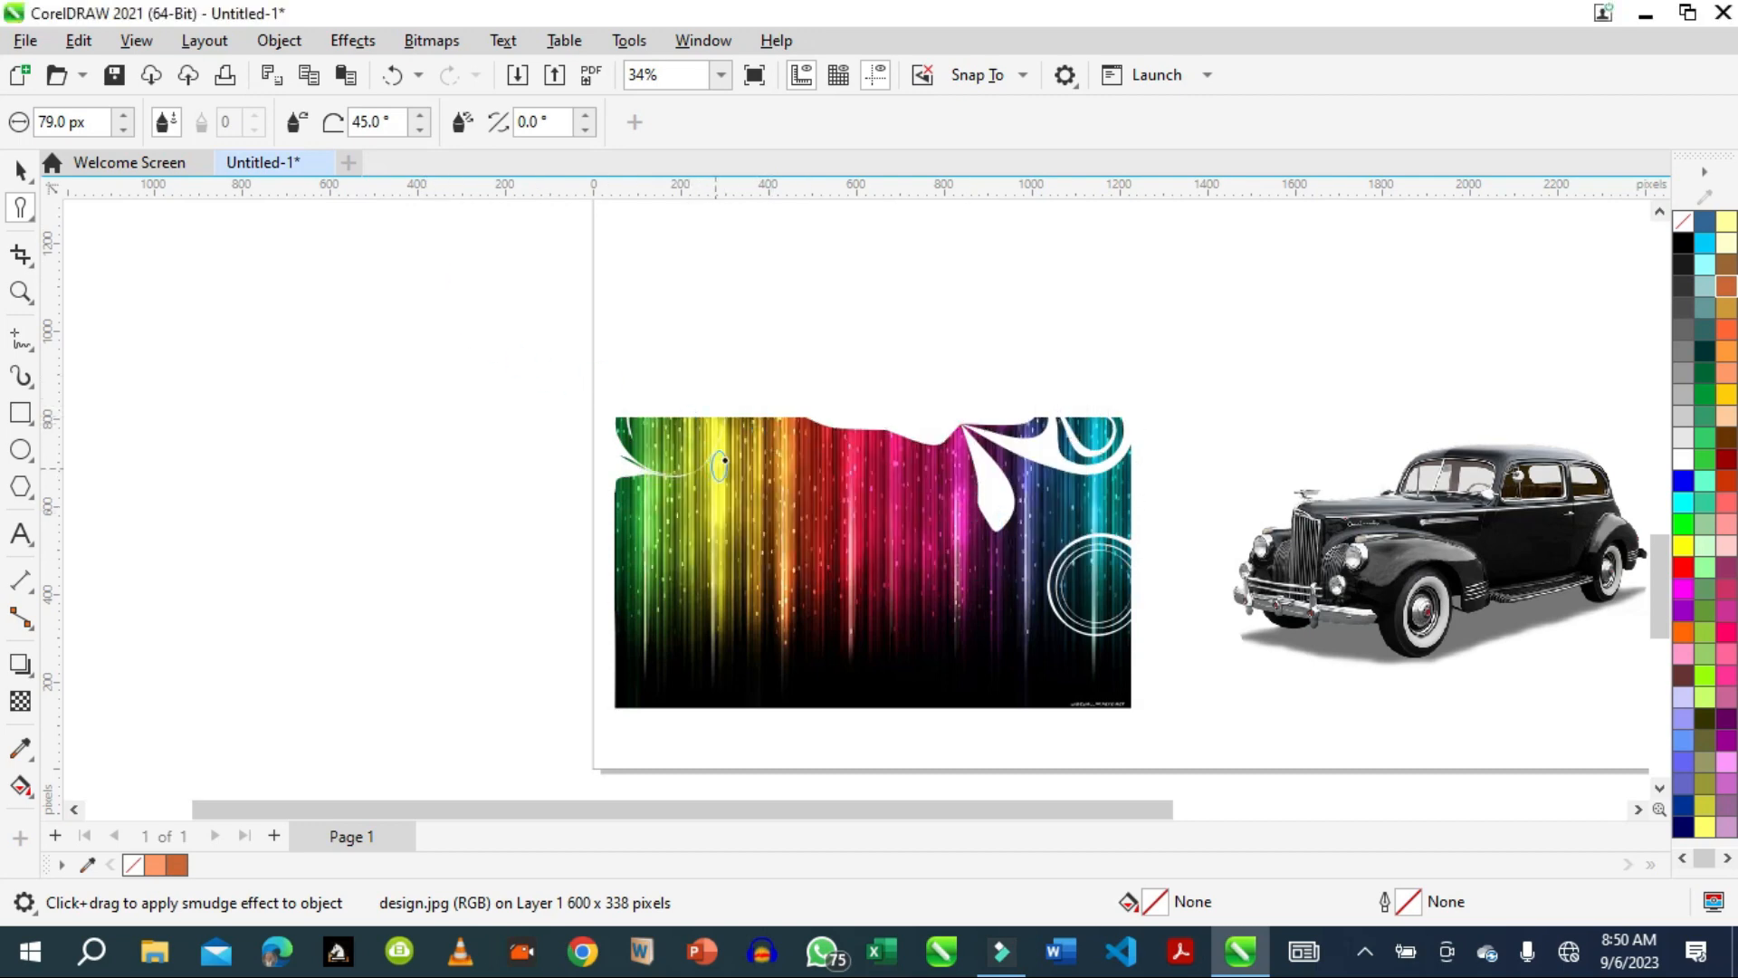
left_click(736, 432)
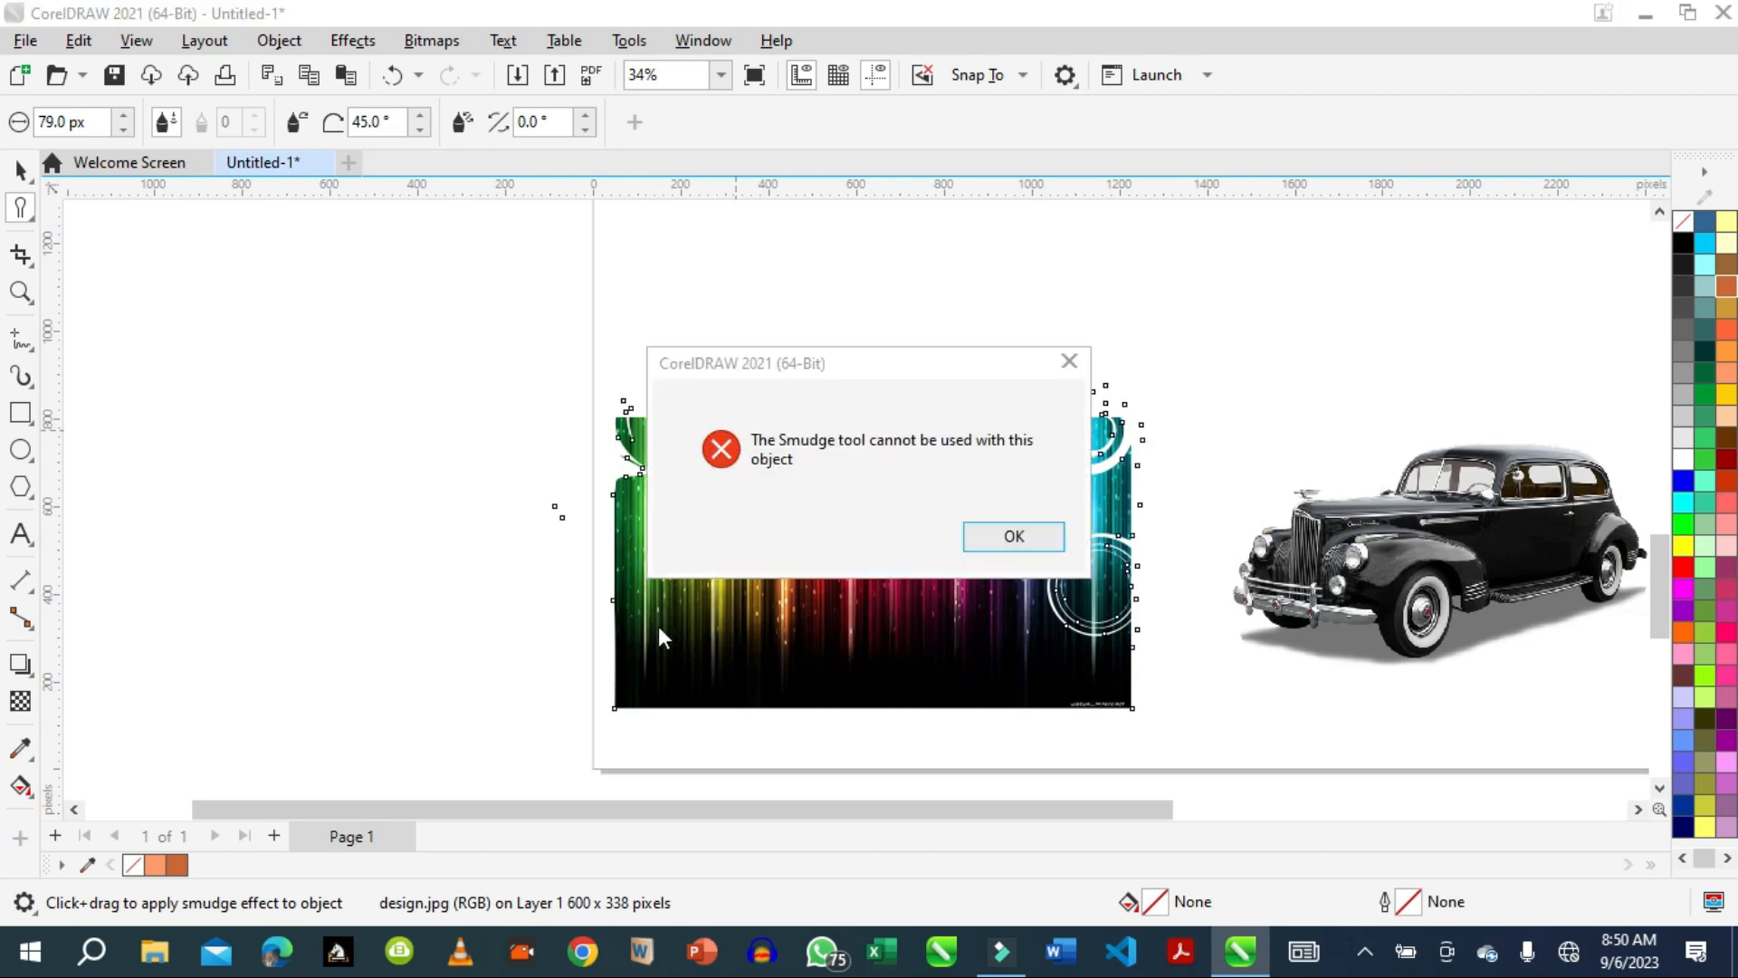
left_click(1014, 537)
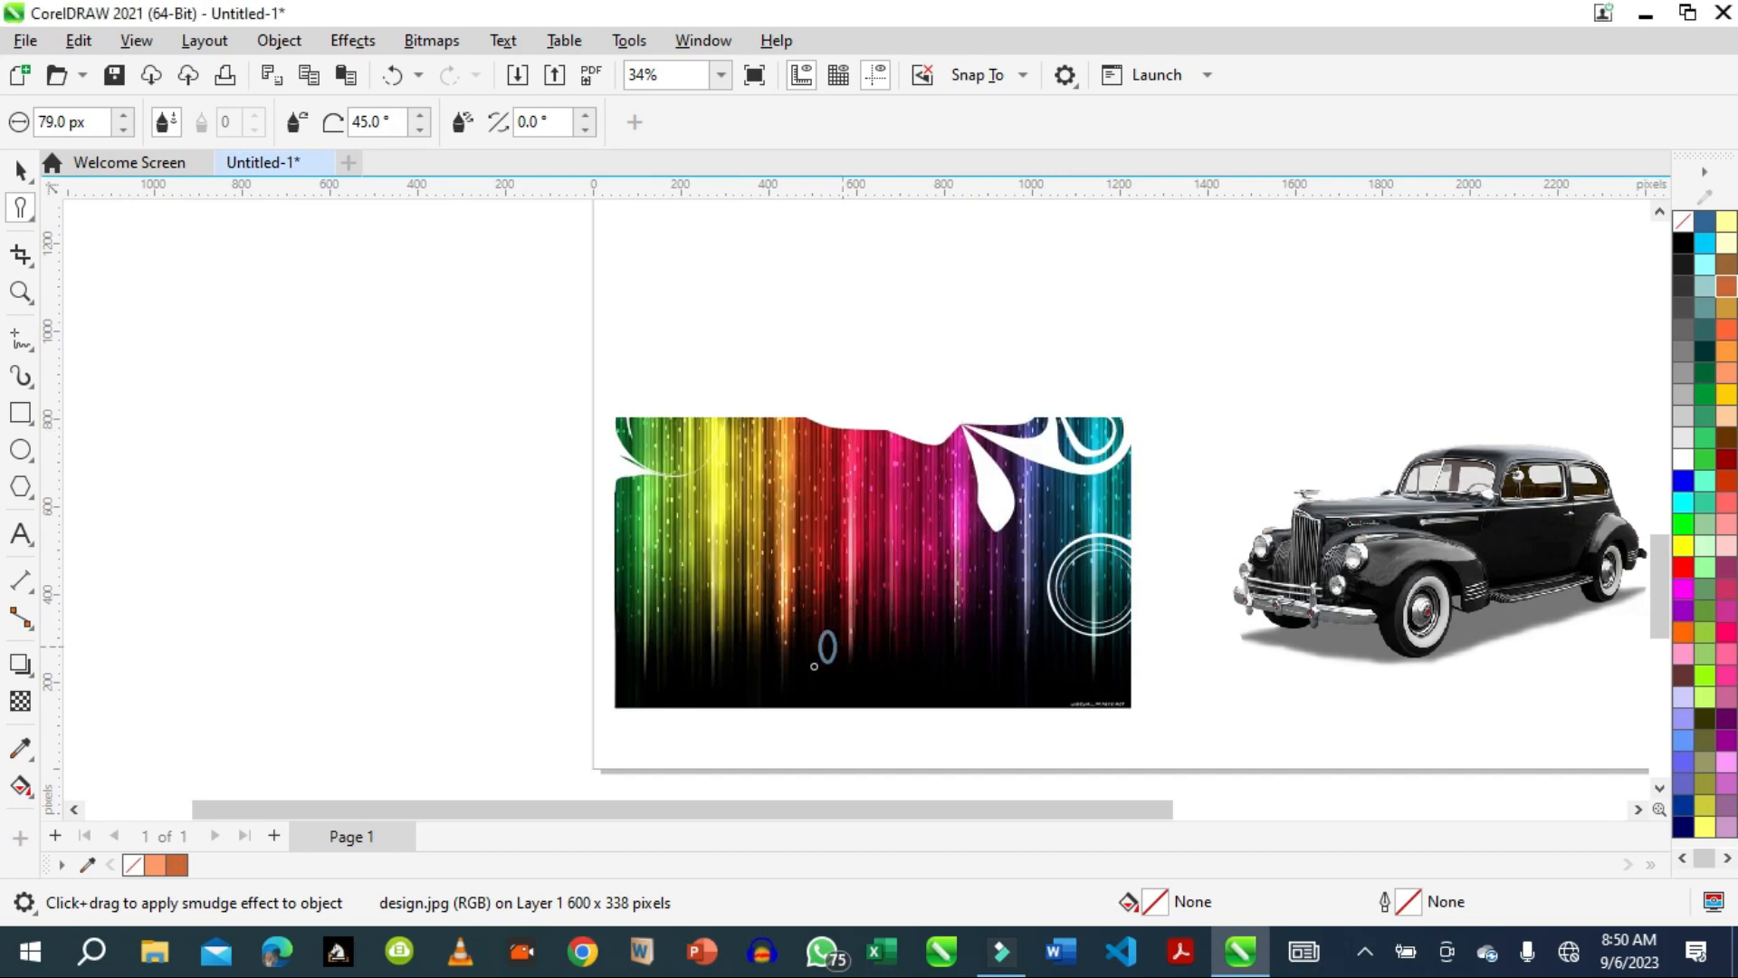
left_click(778, 714)
left_click(983, 538)
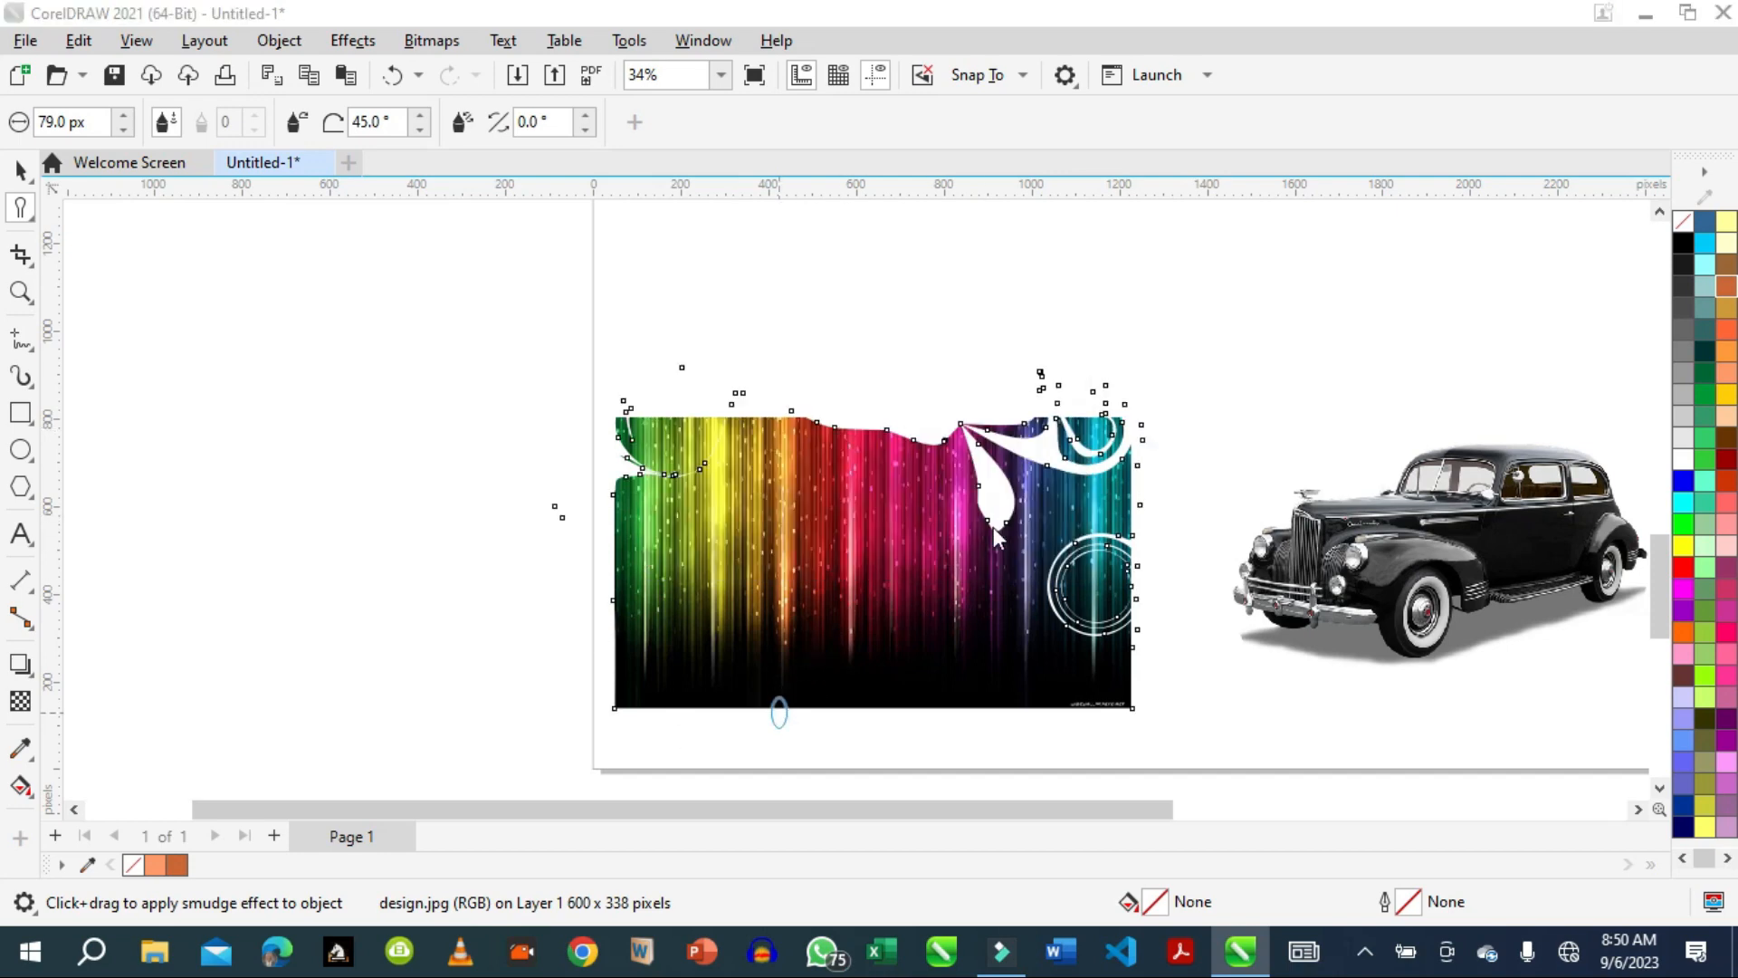
Try to smudge the lower-right lobe of the twirled orange shape.
left_click_drag(1649, 586, 1649, 448)
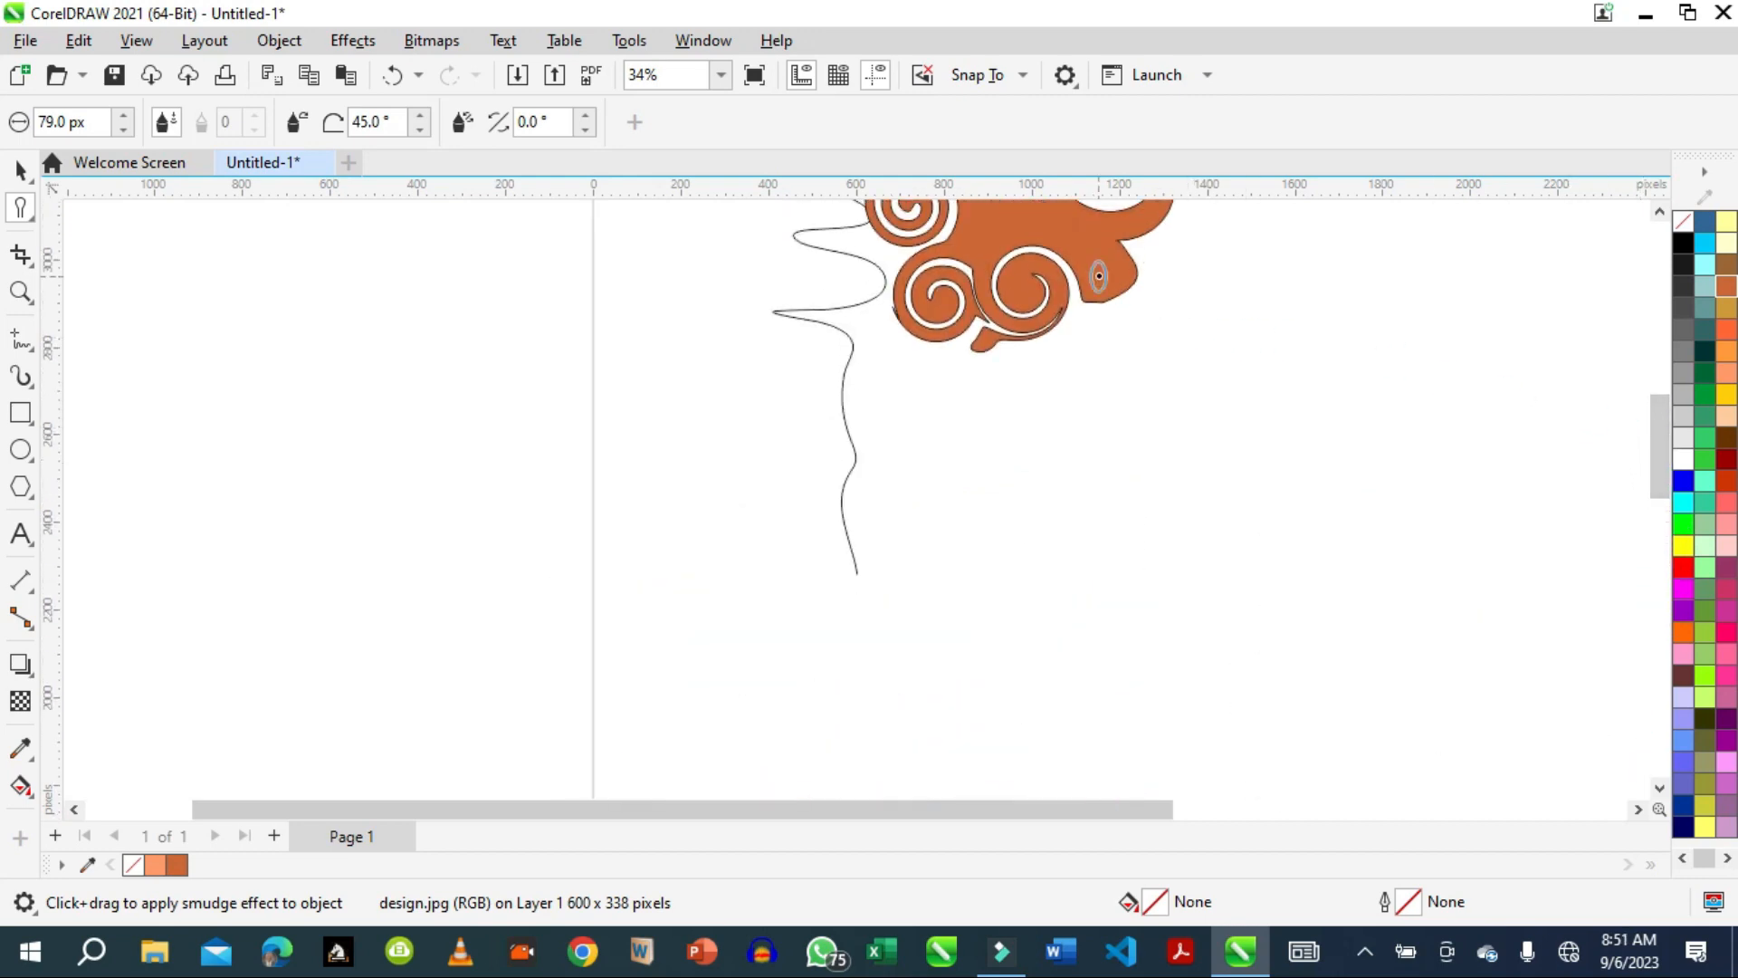
left_click(1134, 272)
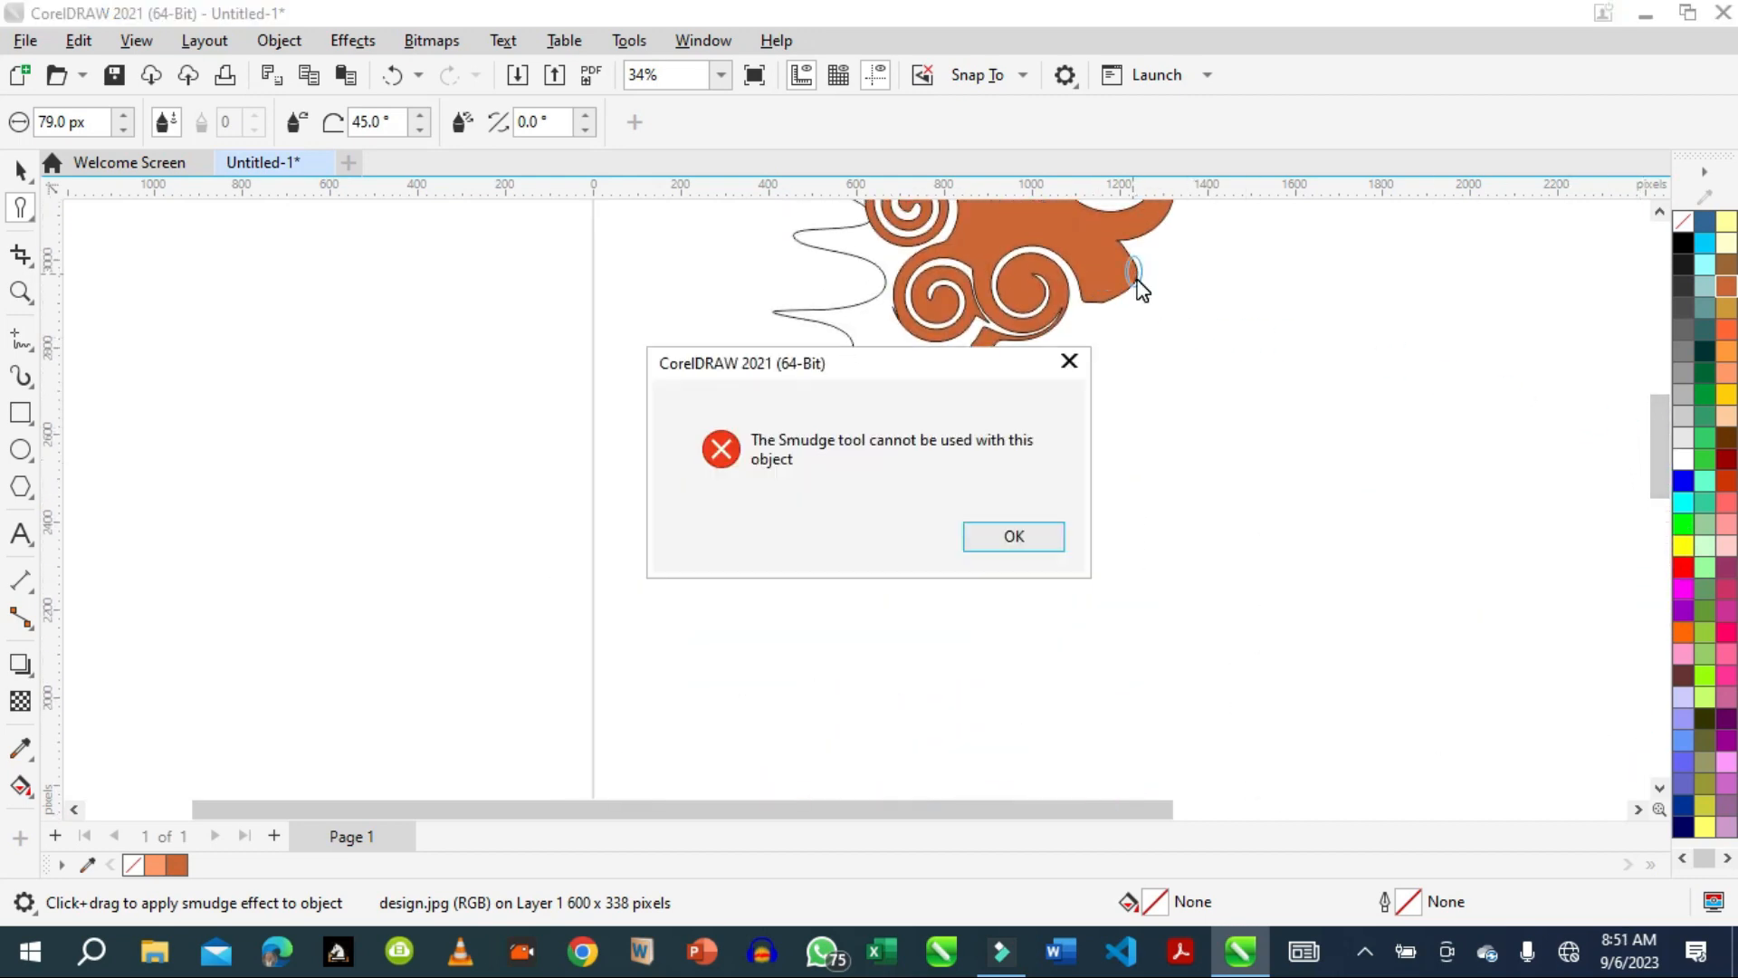
left_click(1068, 363)
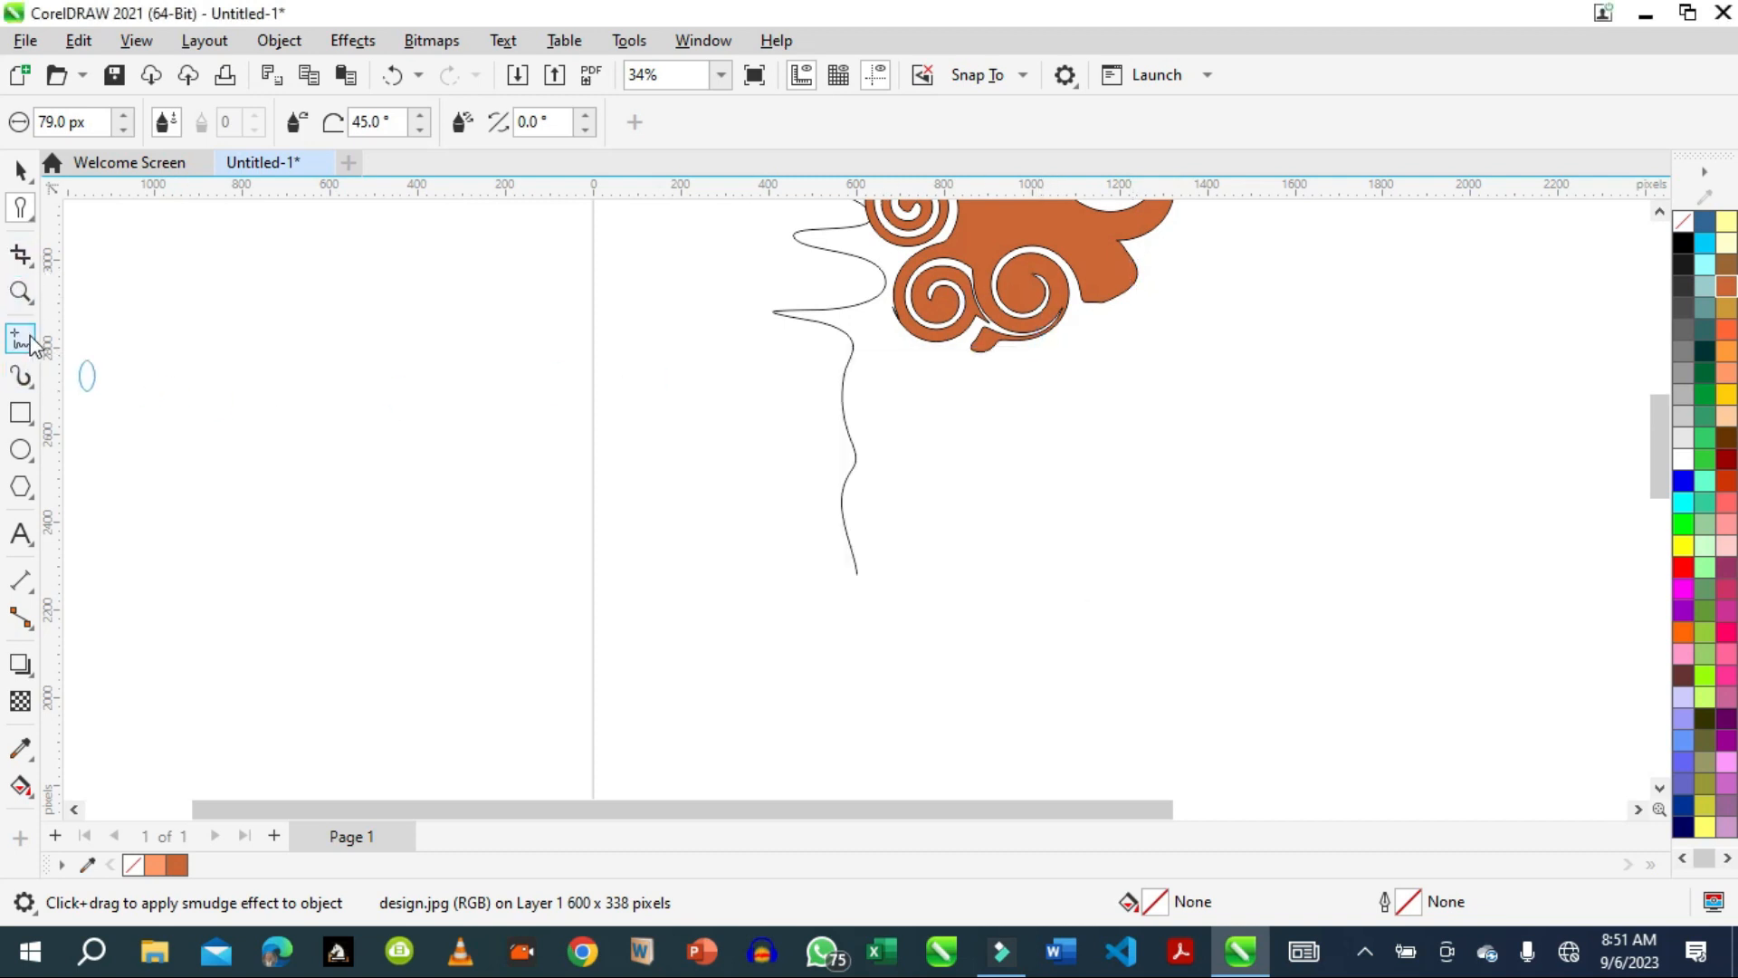
Draw a rectangle about 494 by 354 px beside the wavy line, below the twirled orange shape.
left_click(20, 413)
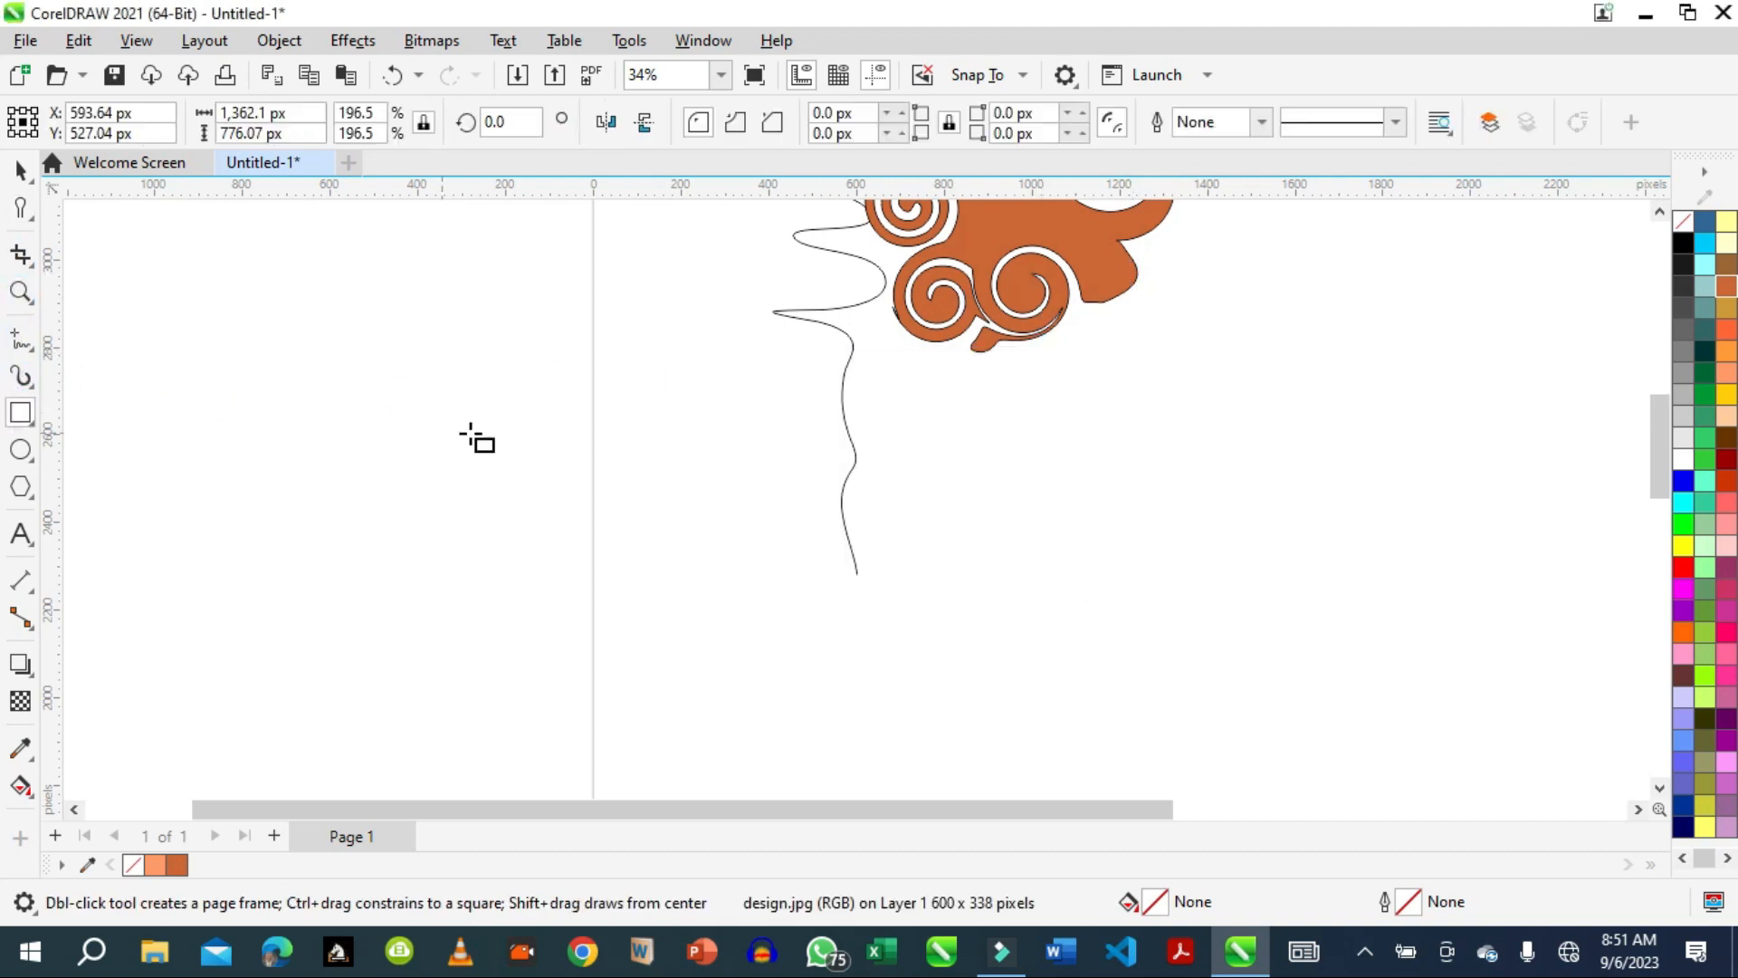
left_click_drag(583, 371, 801, 526)
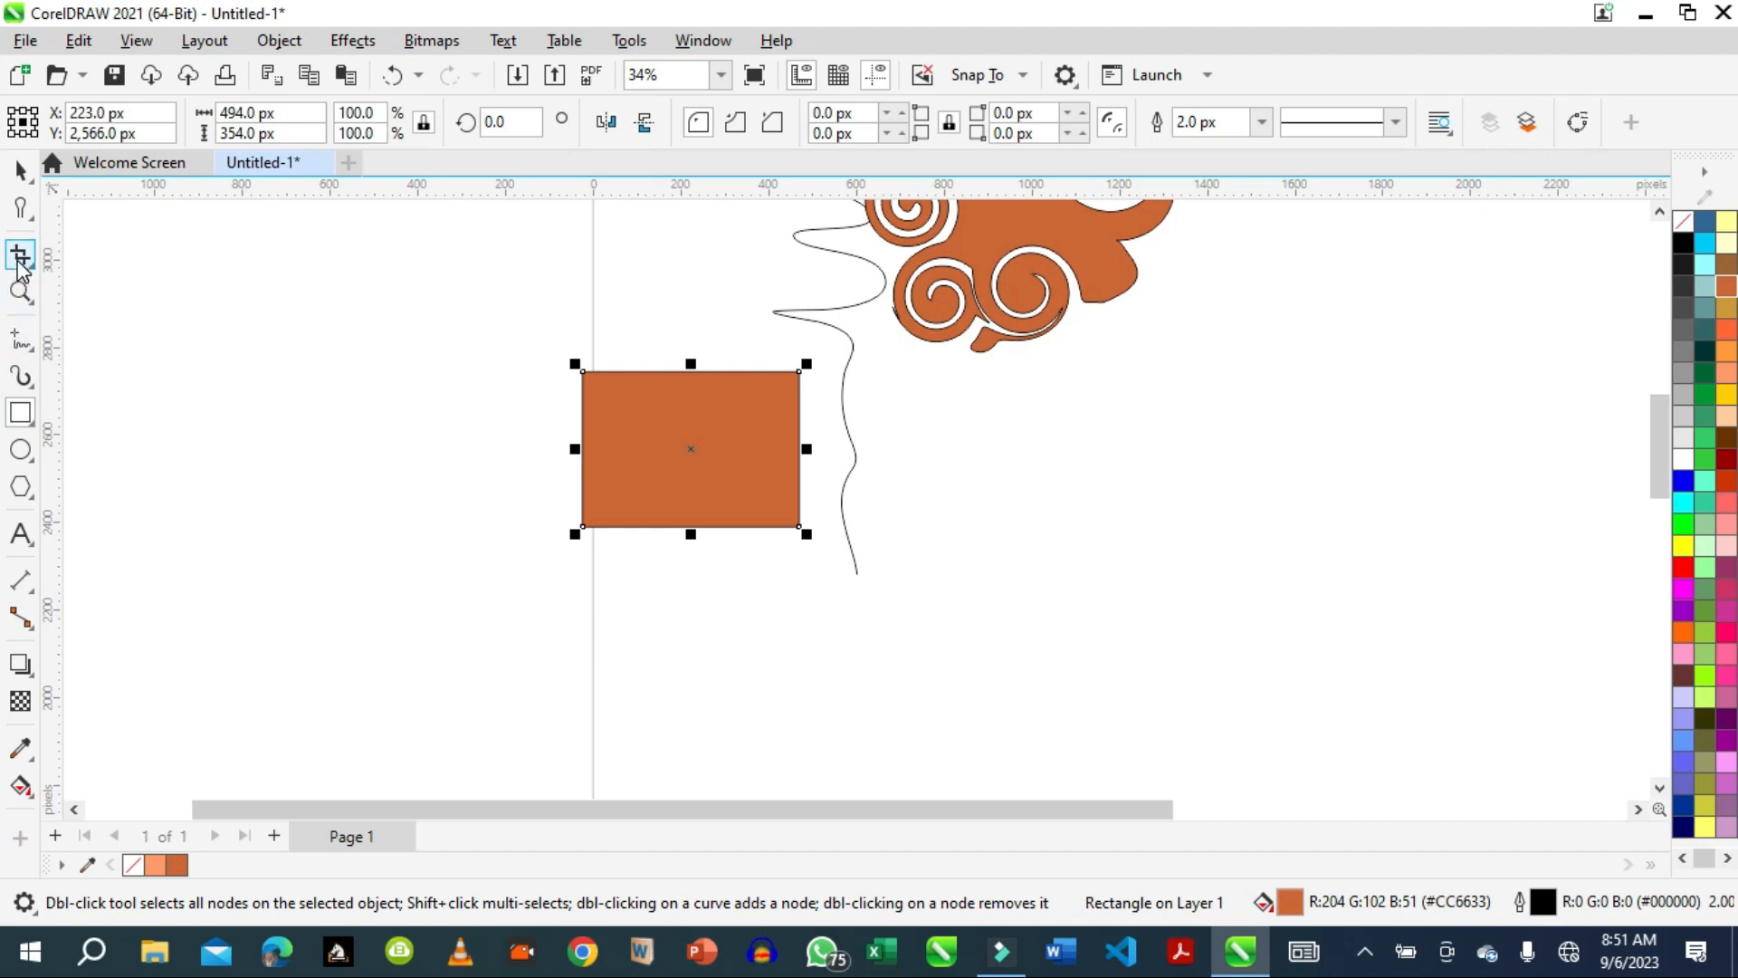
Smudge the new rectangle's top, right and bottom edges into irregular notches and bulges.
left_click(22, 215)
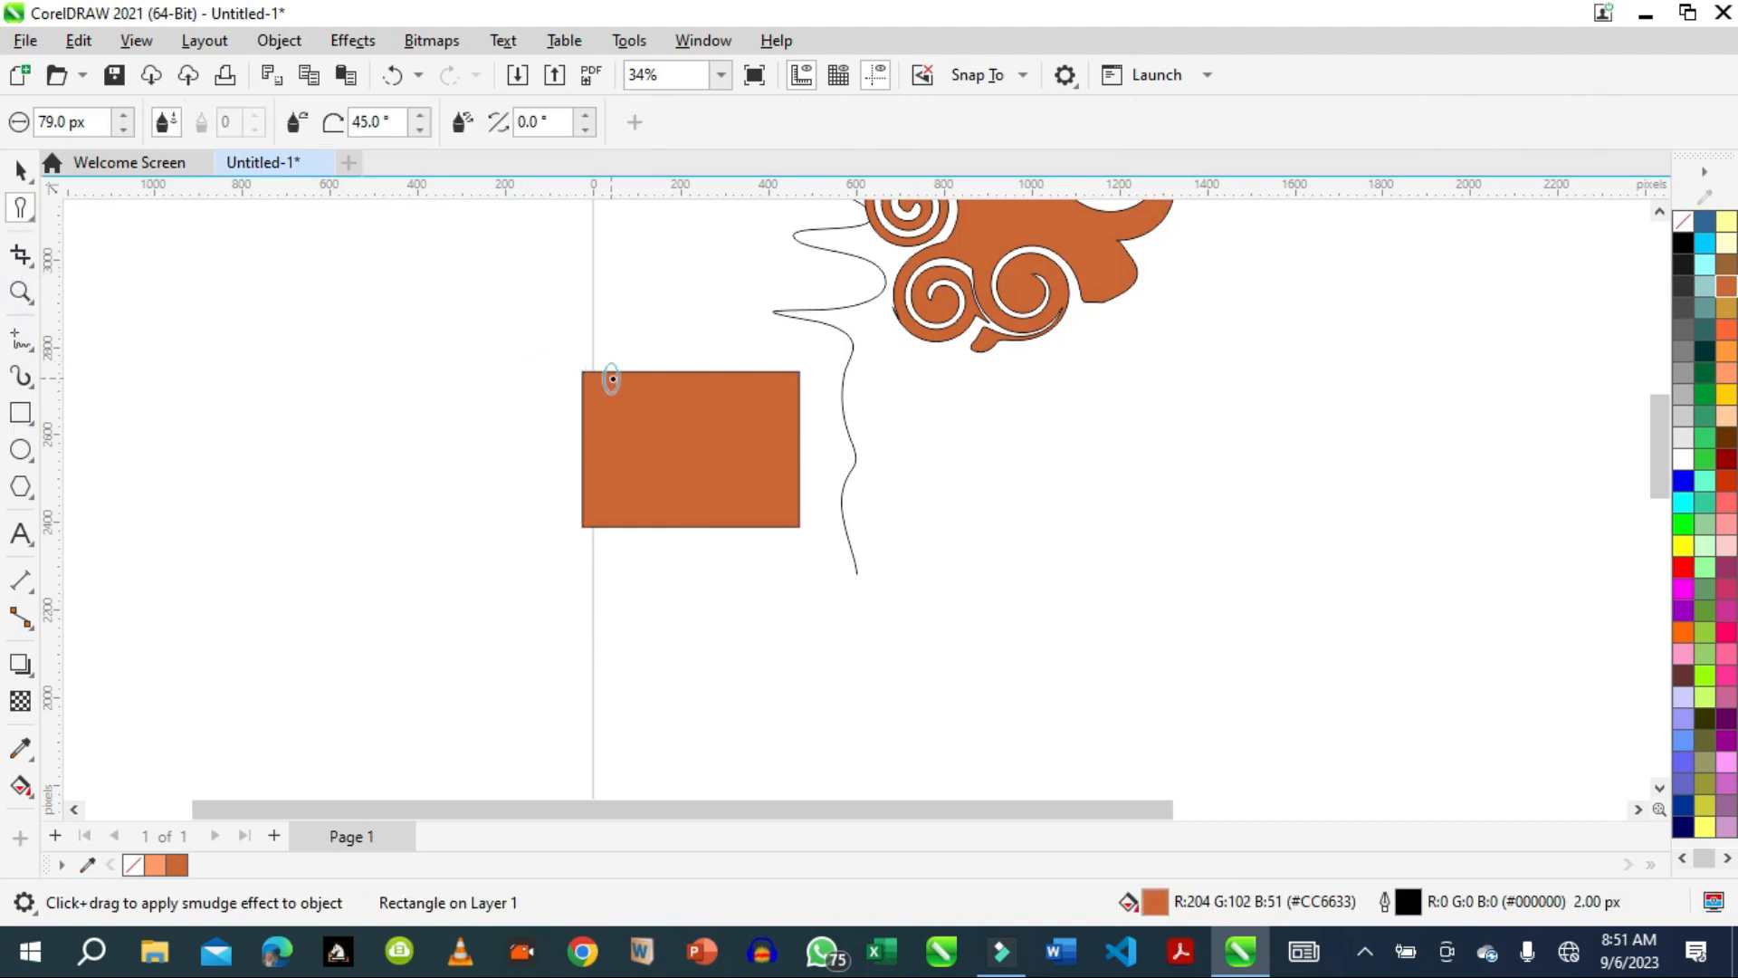
left_click(614, 378)
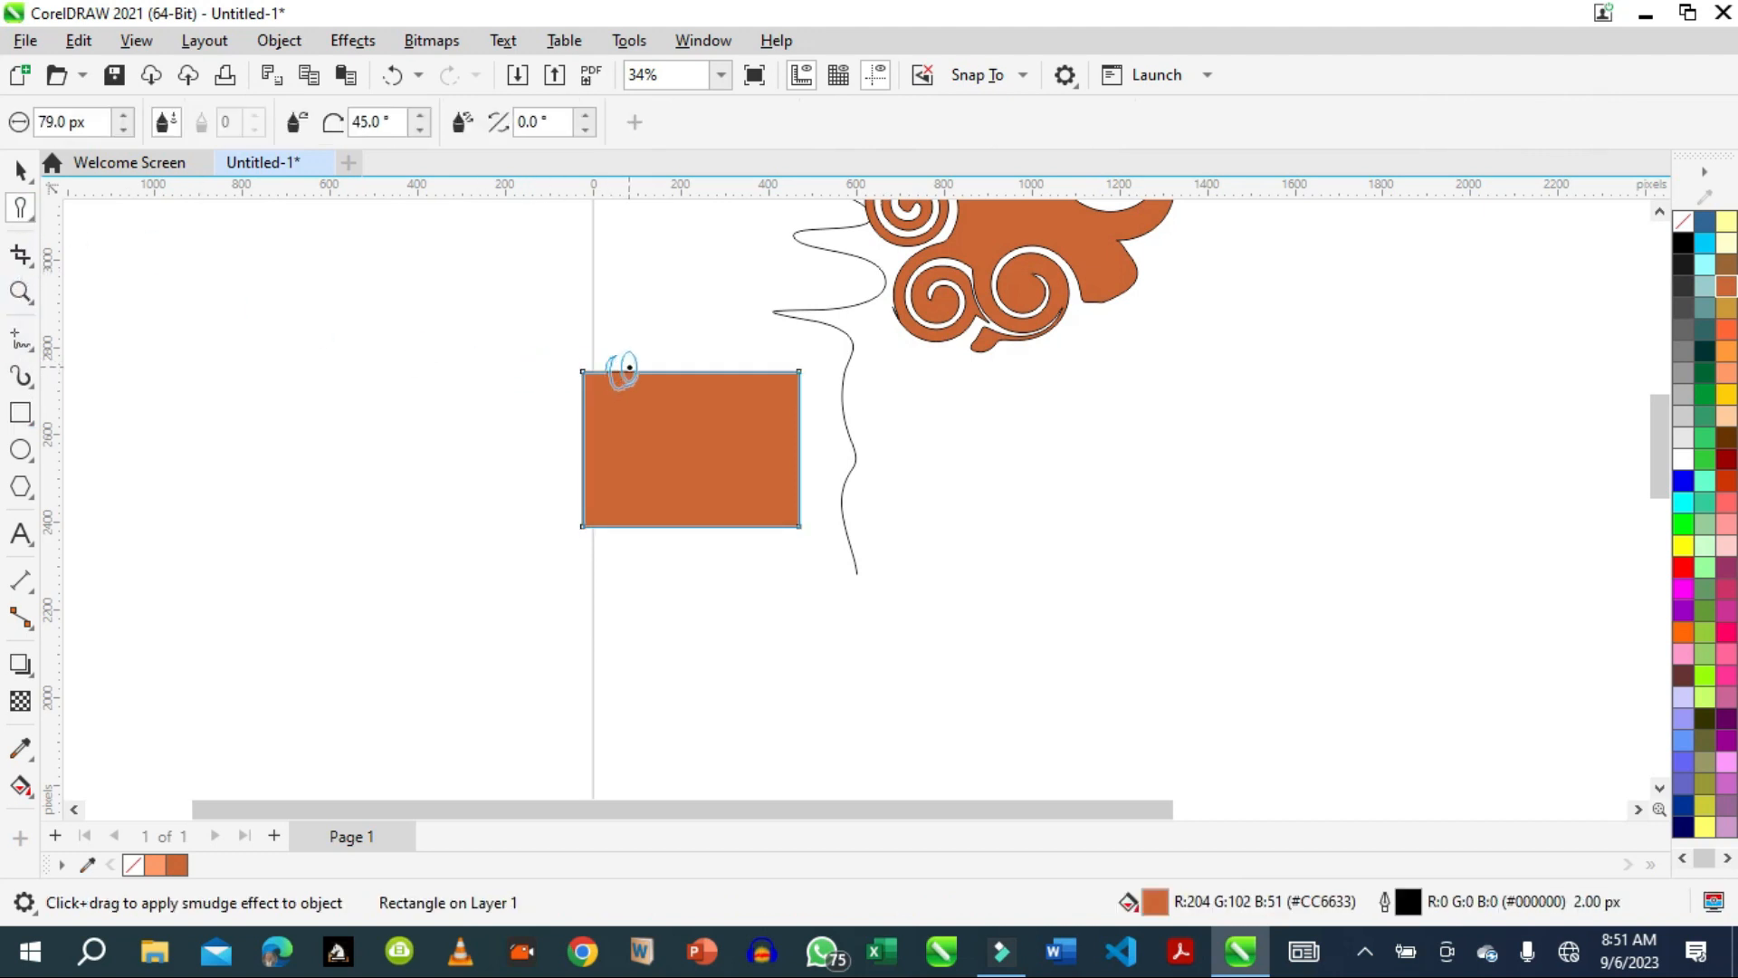
mouse_move(657, 357)
left_mouse_down()
mouse_move(709, 353)
mouse_move(760, 382)
mouse_move(776, 368)
mouse_move(797, 450)
mouse_move(797, 422)
mouse_move(809, 431)
mouse_move(800, 507)
left_mouse_up()
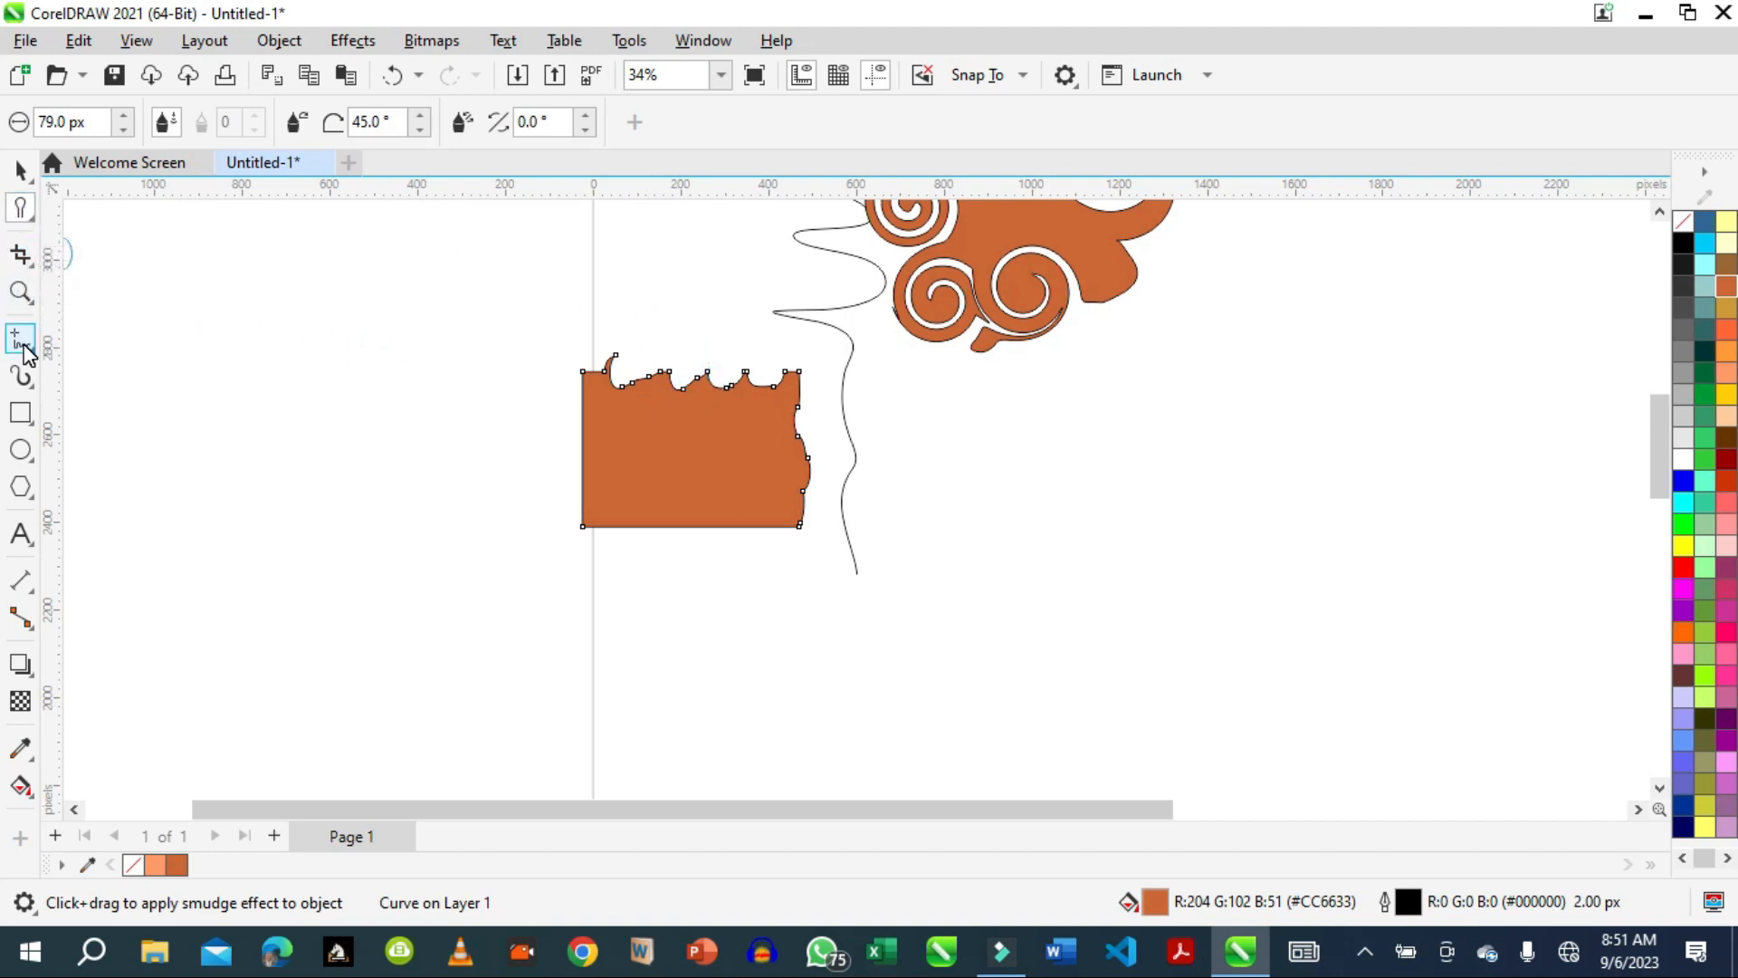
left_click_drag(671, 527, 756, 538)
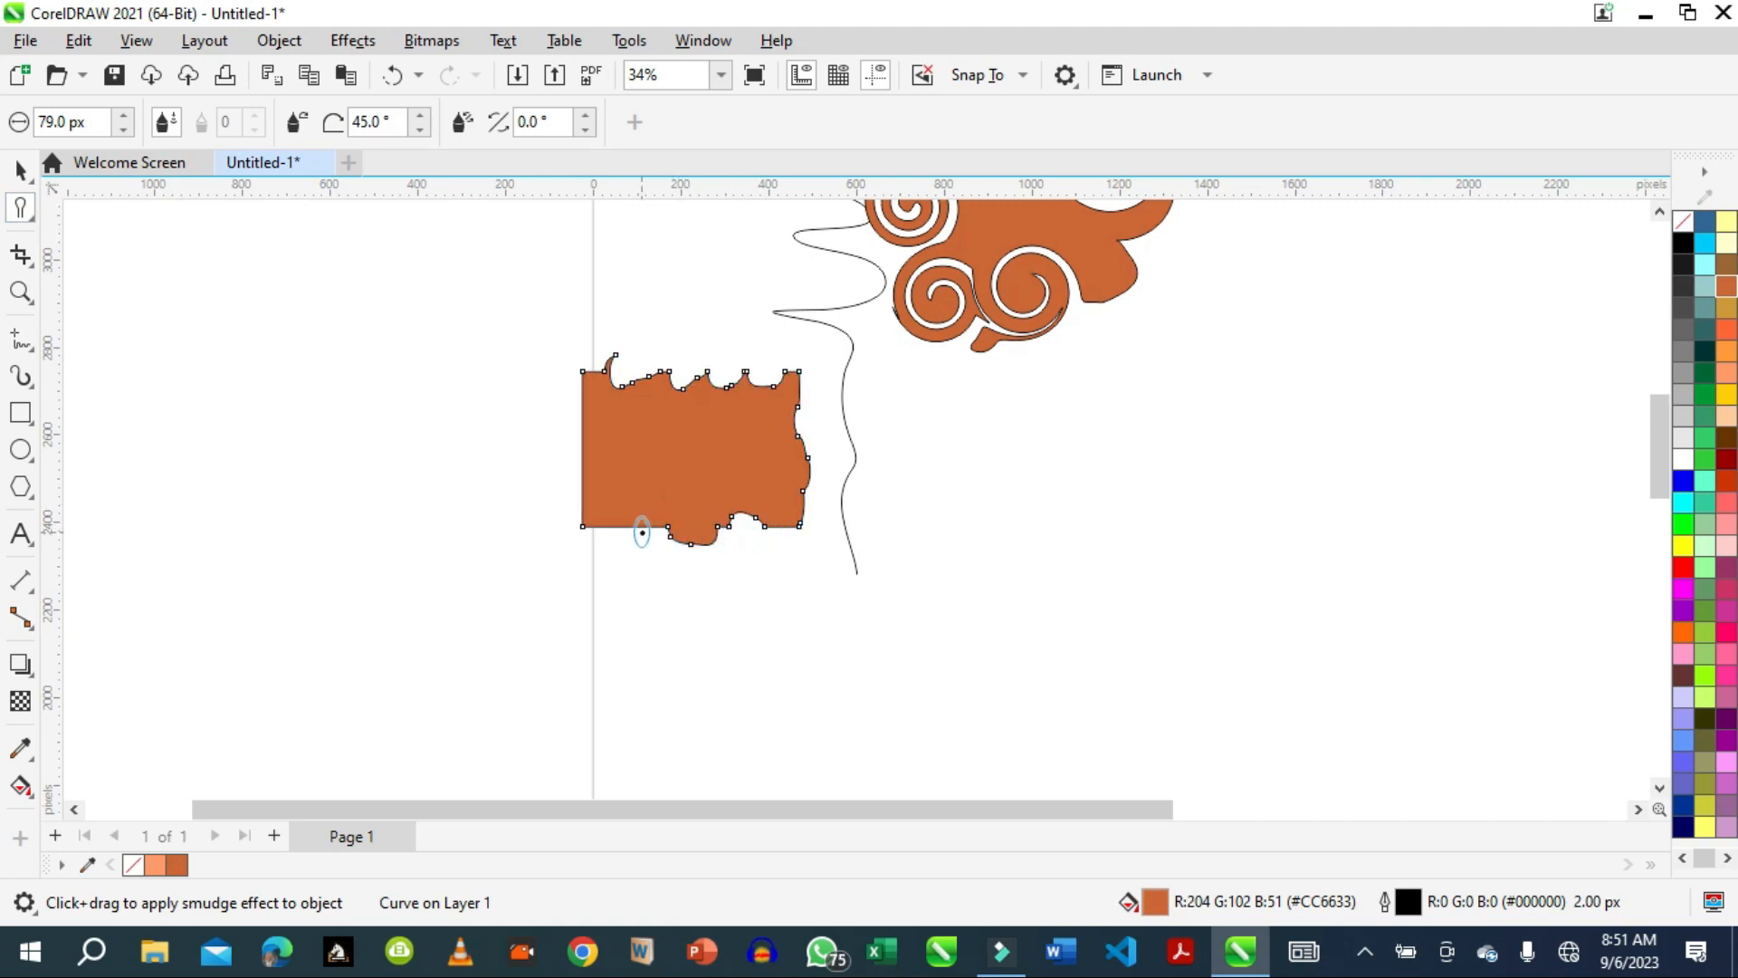
left_click_drag(642, 533, 621, 536)
left_click(32, 218)
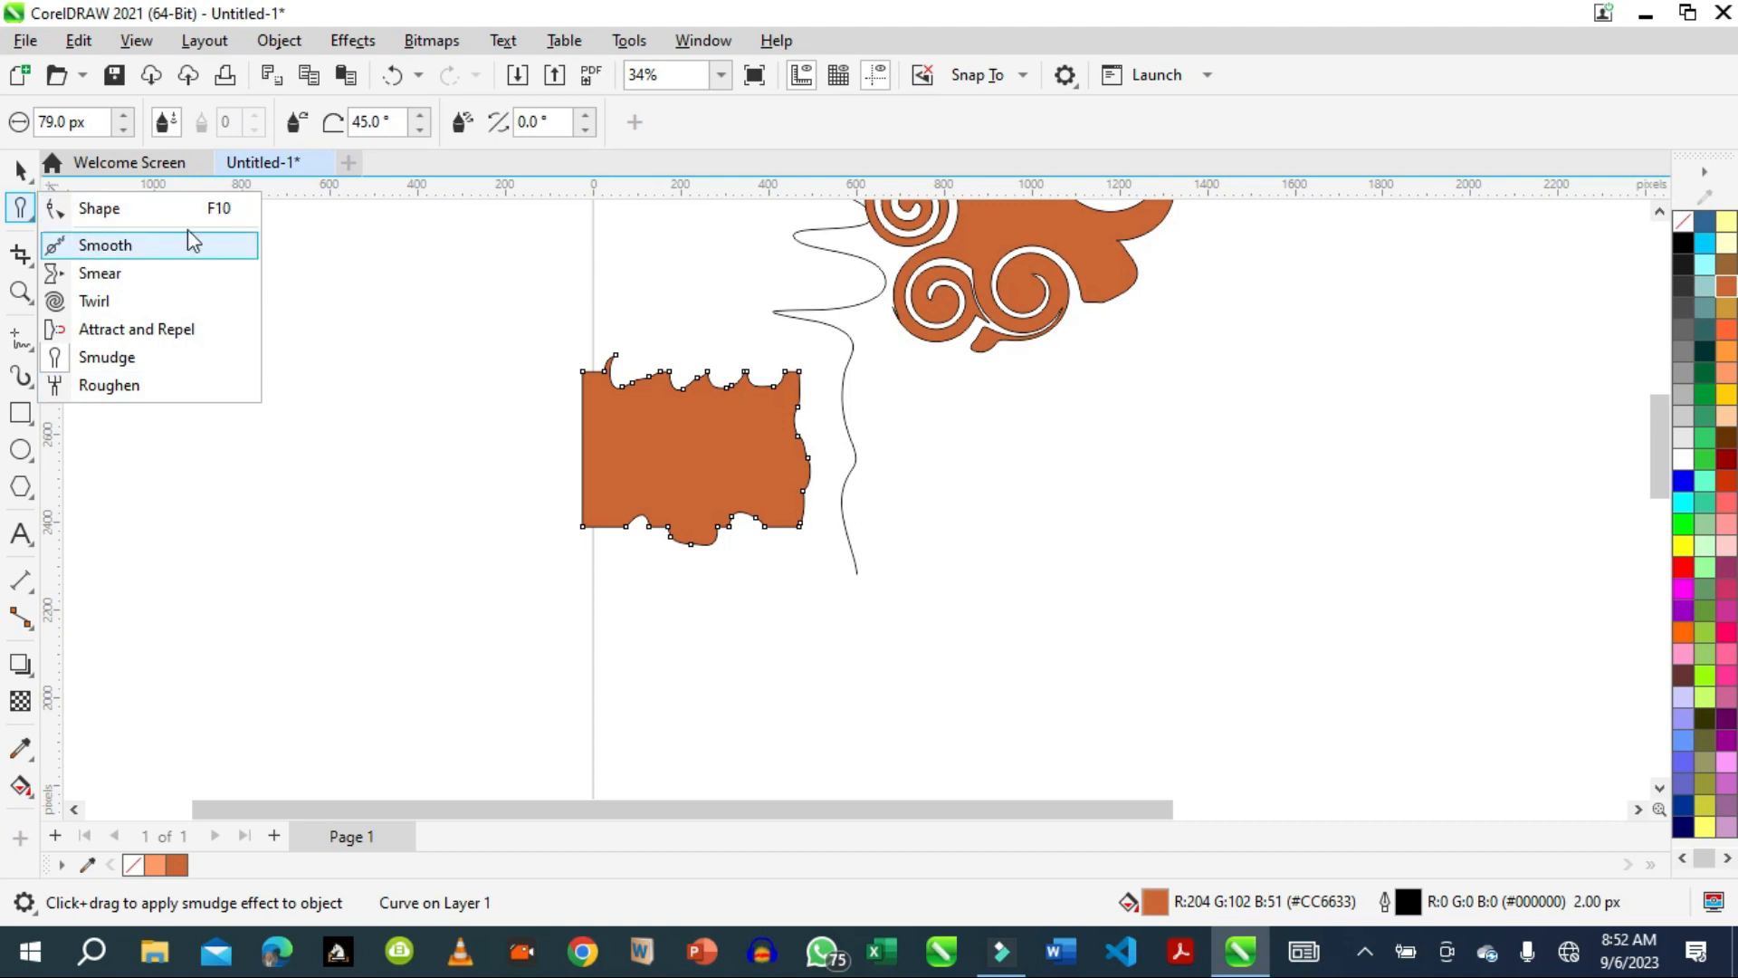
left_click(105, 356)
mouse_move(26, 298)
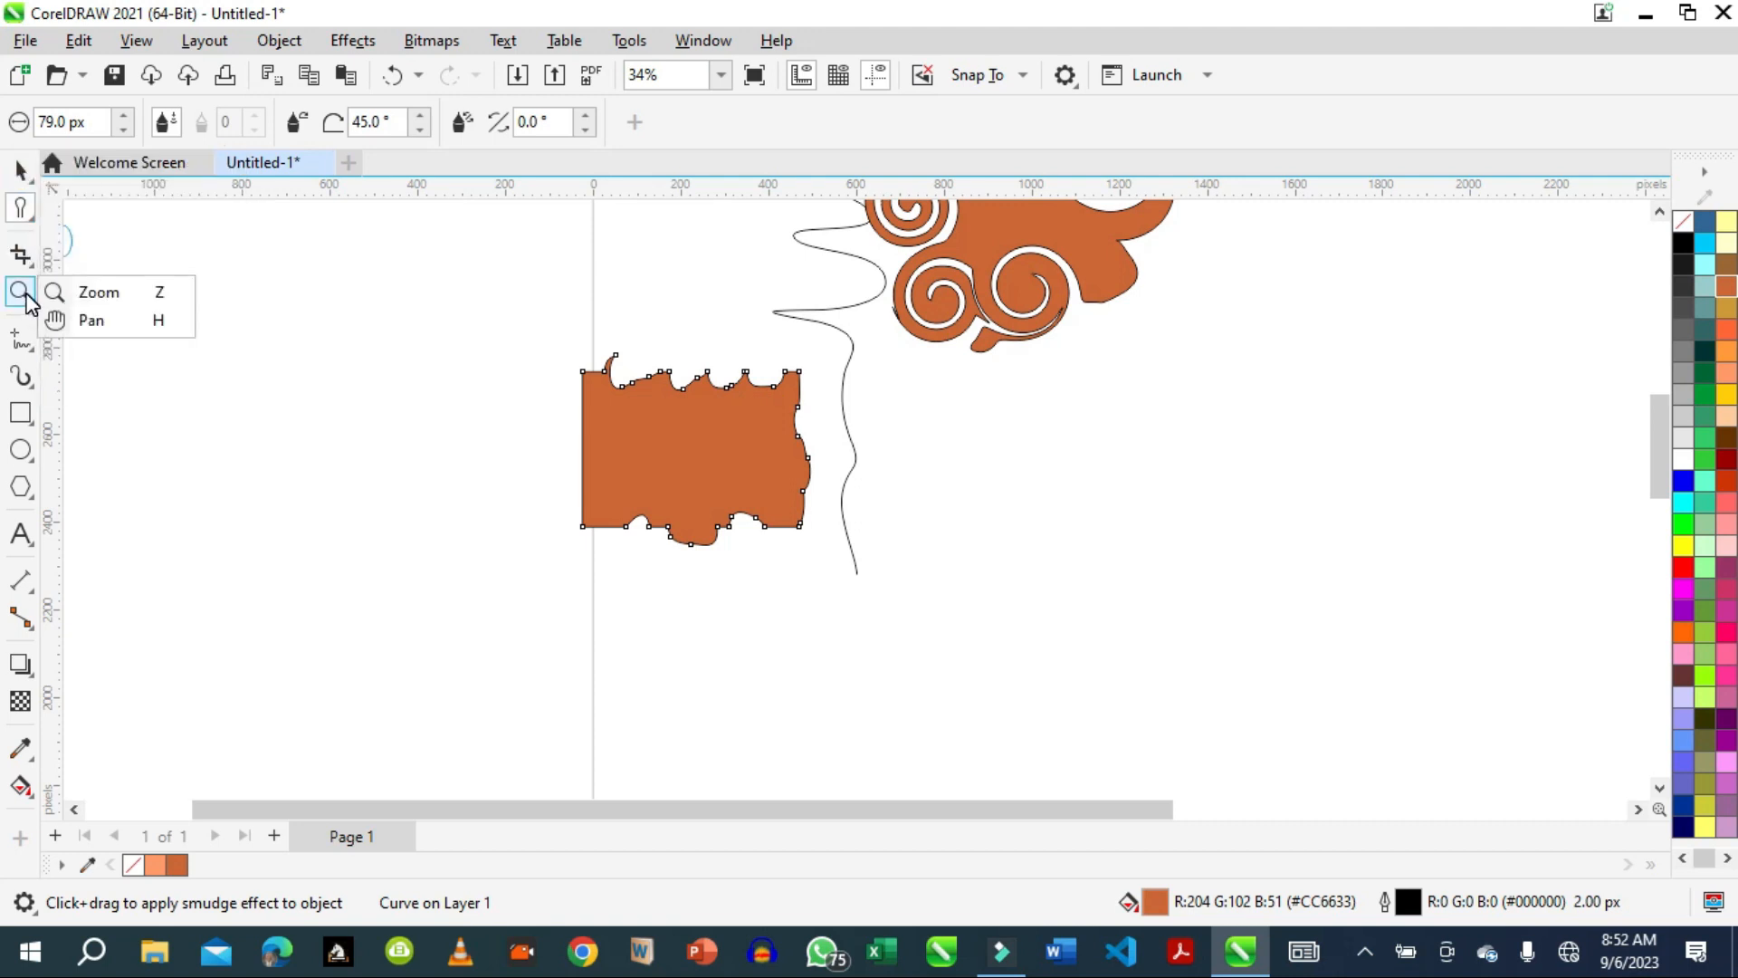
Roughen a short stretch near the upper end of the smudged rectangle's left edge.
left_click(95, 293)
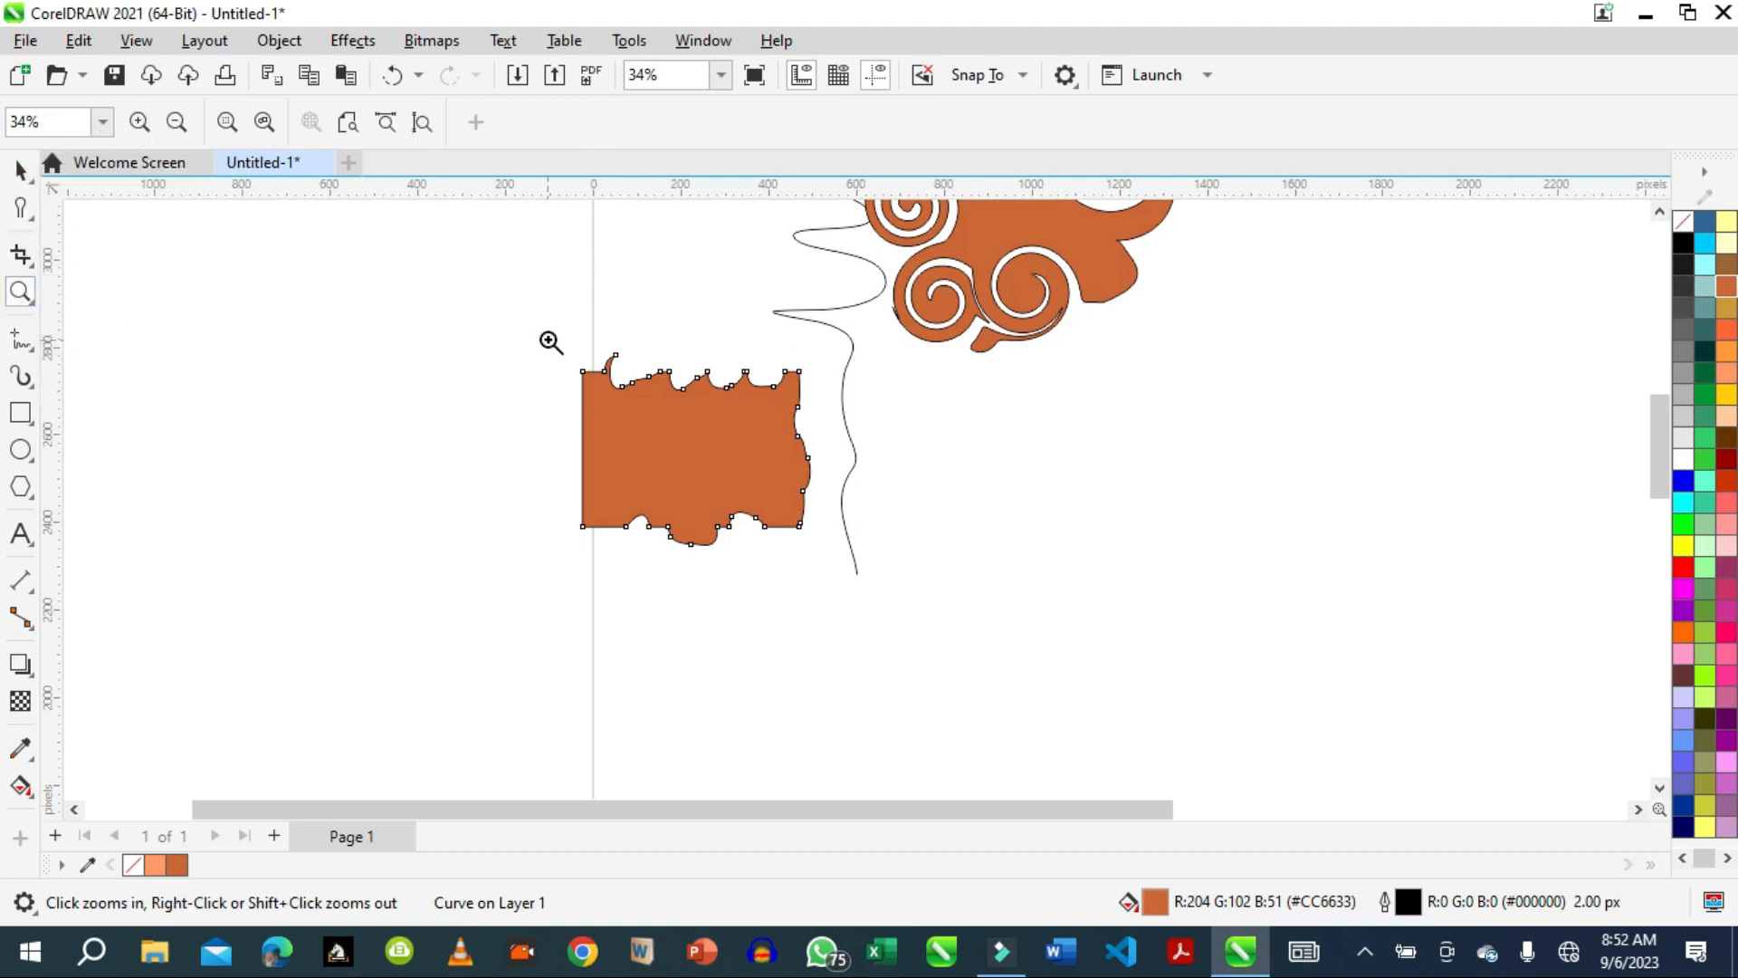
left_click_drag(821, 478, 847, 624)
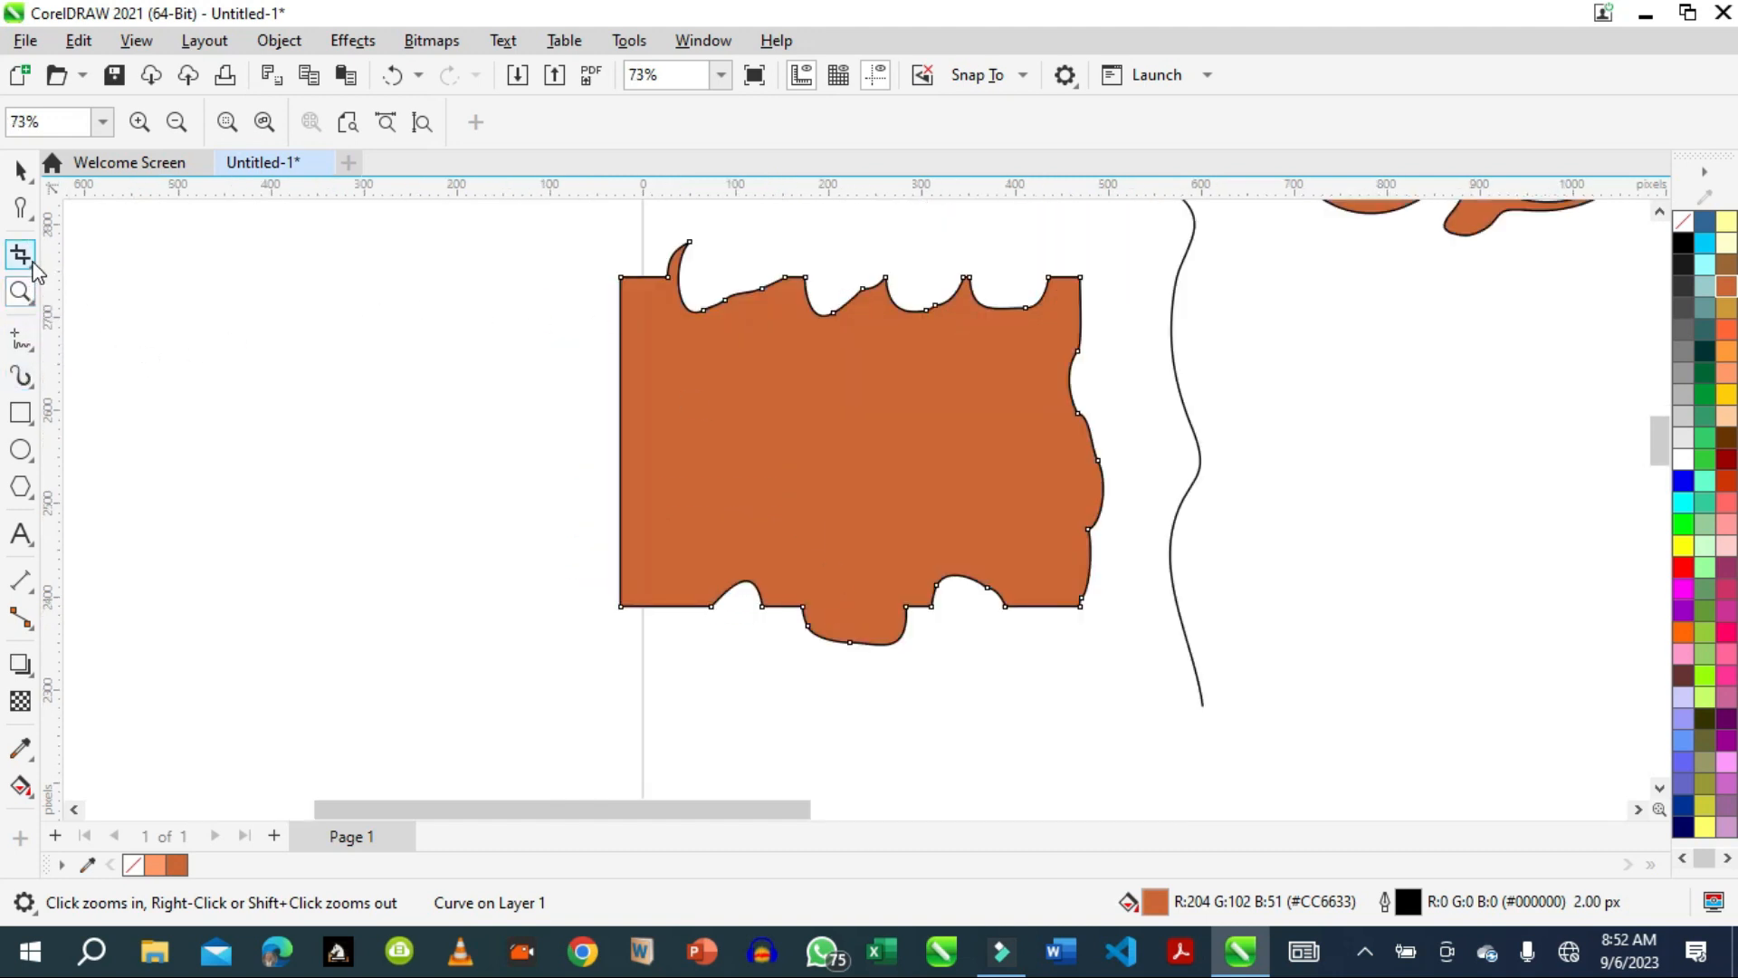
mouse_move(33, 262)
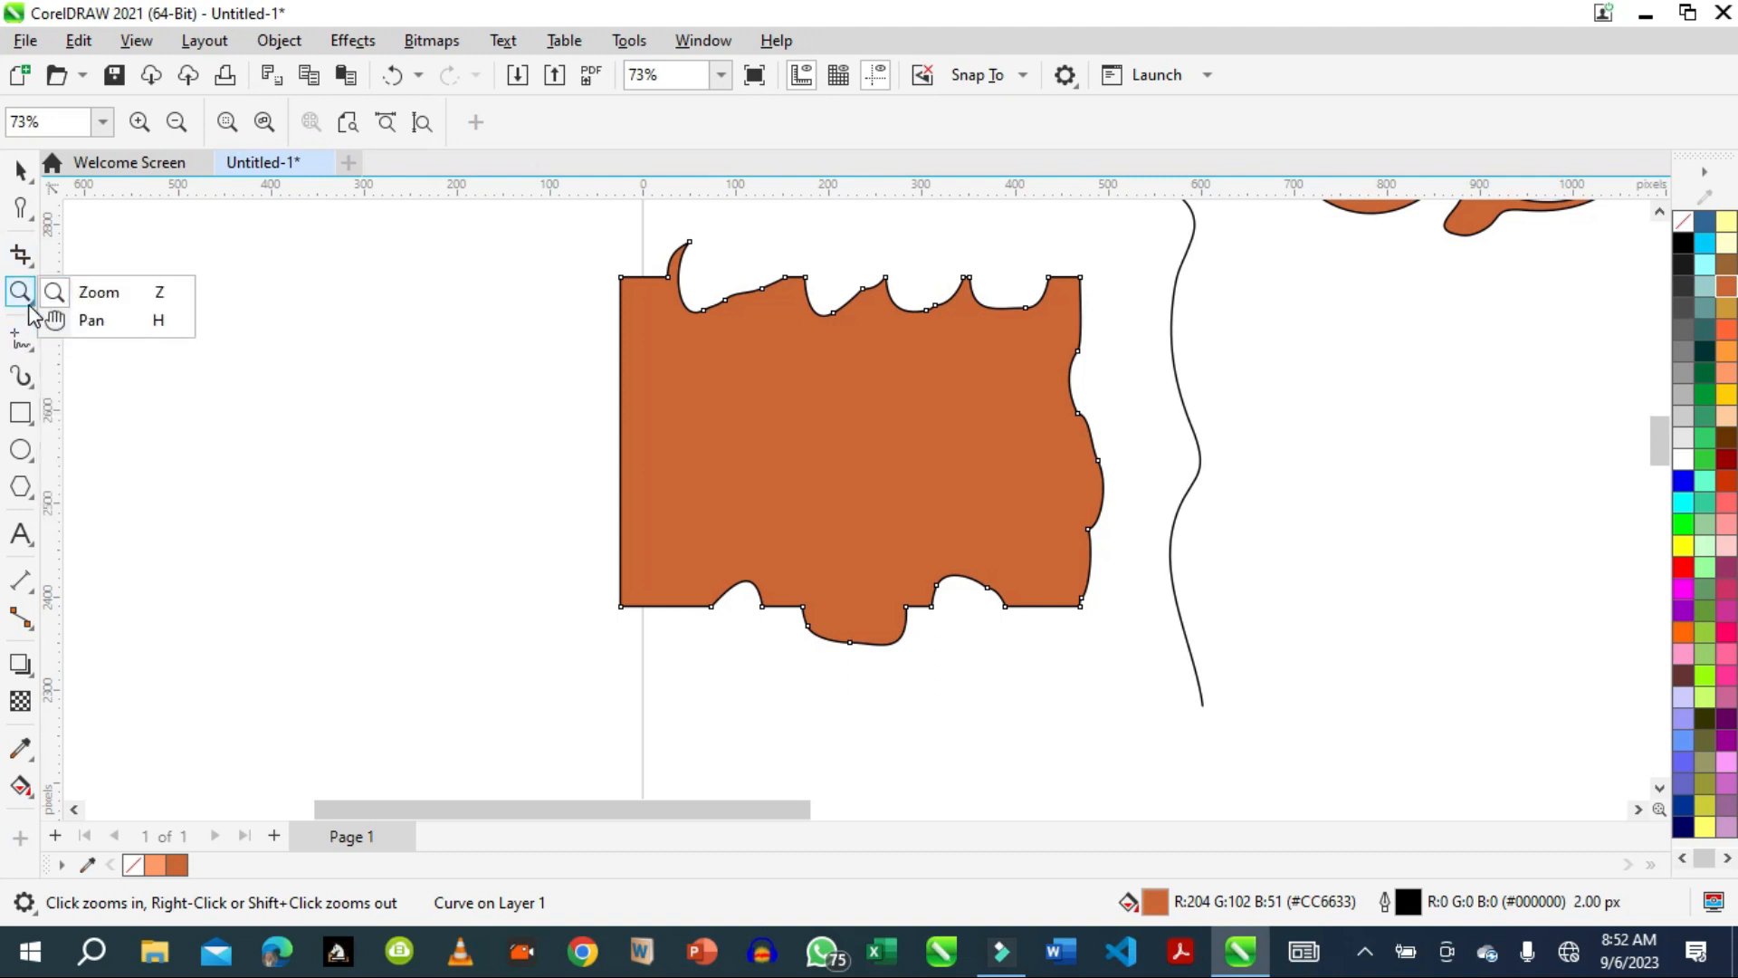
mouse_move(28, 358)
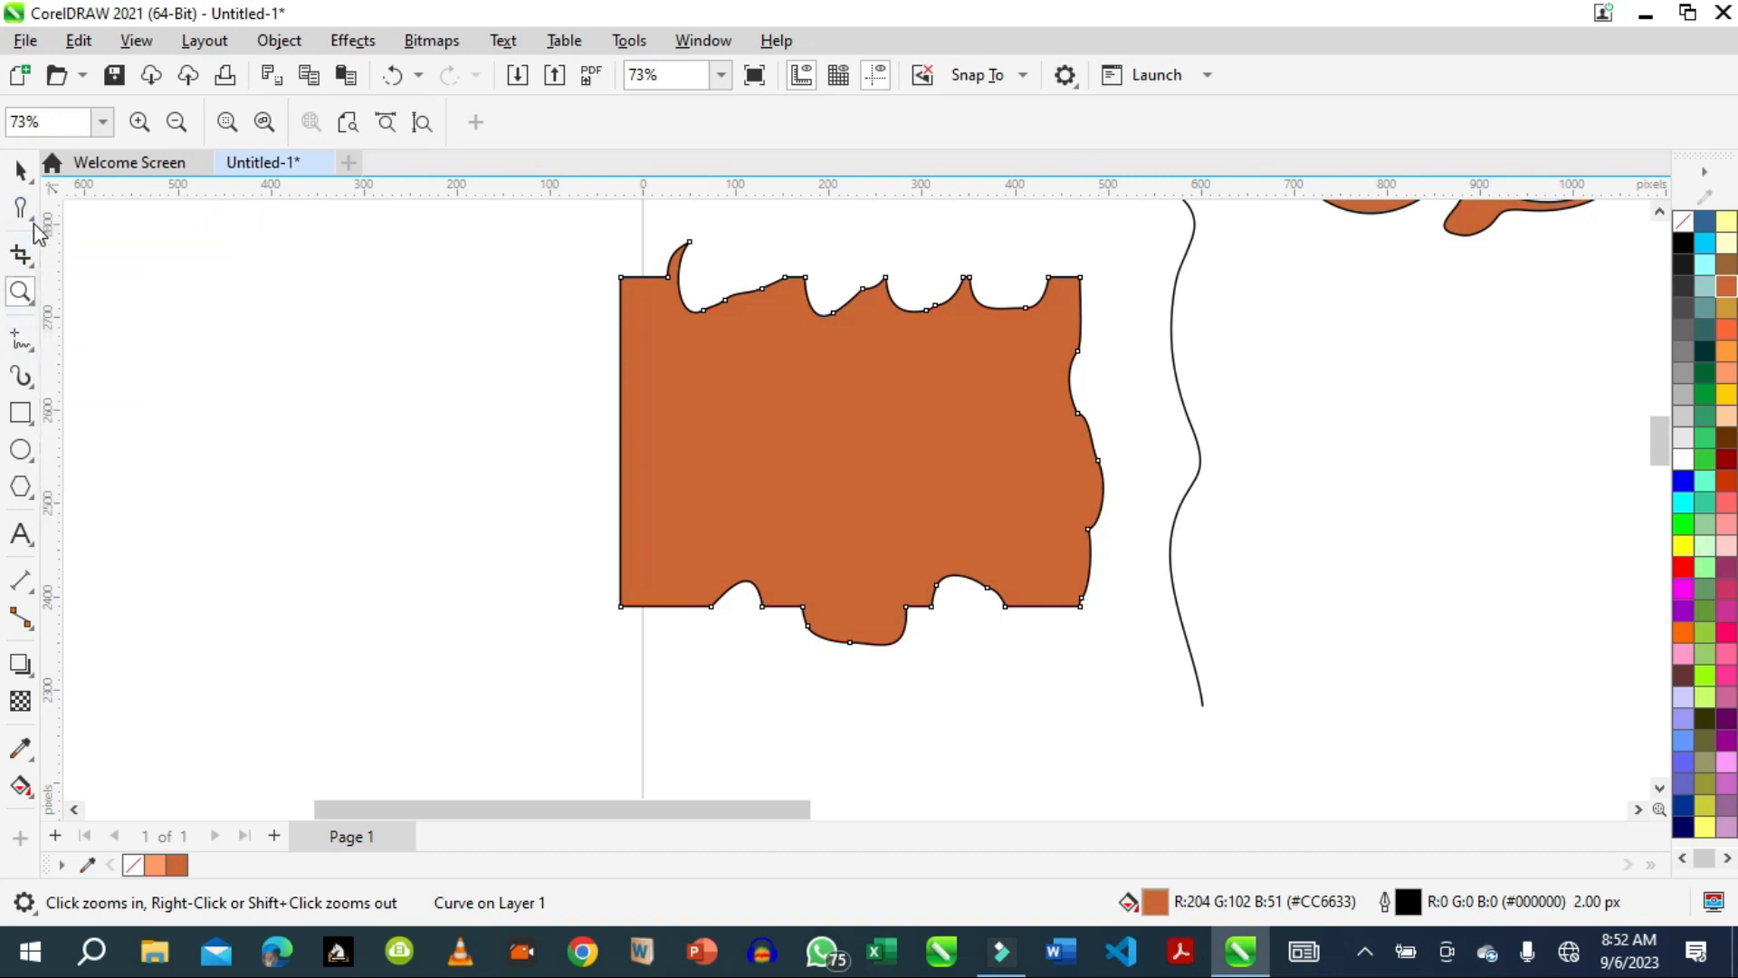
mouse_move(27, 206)
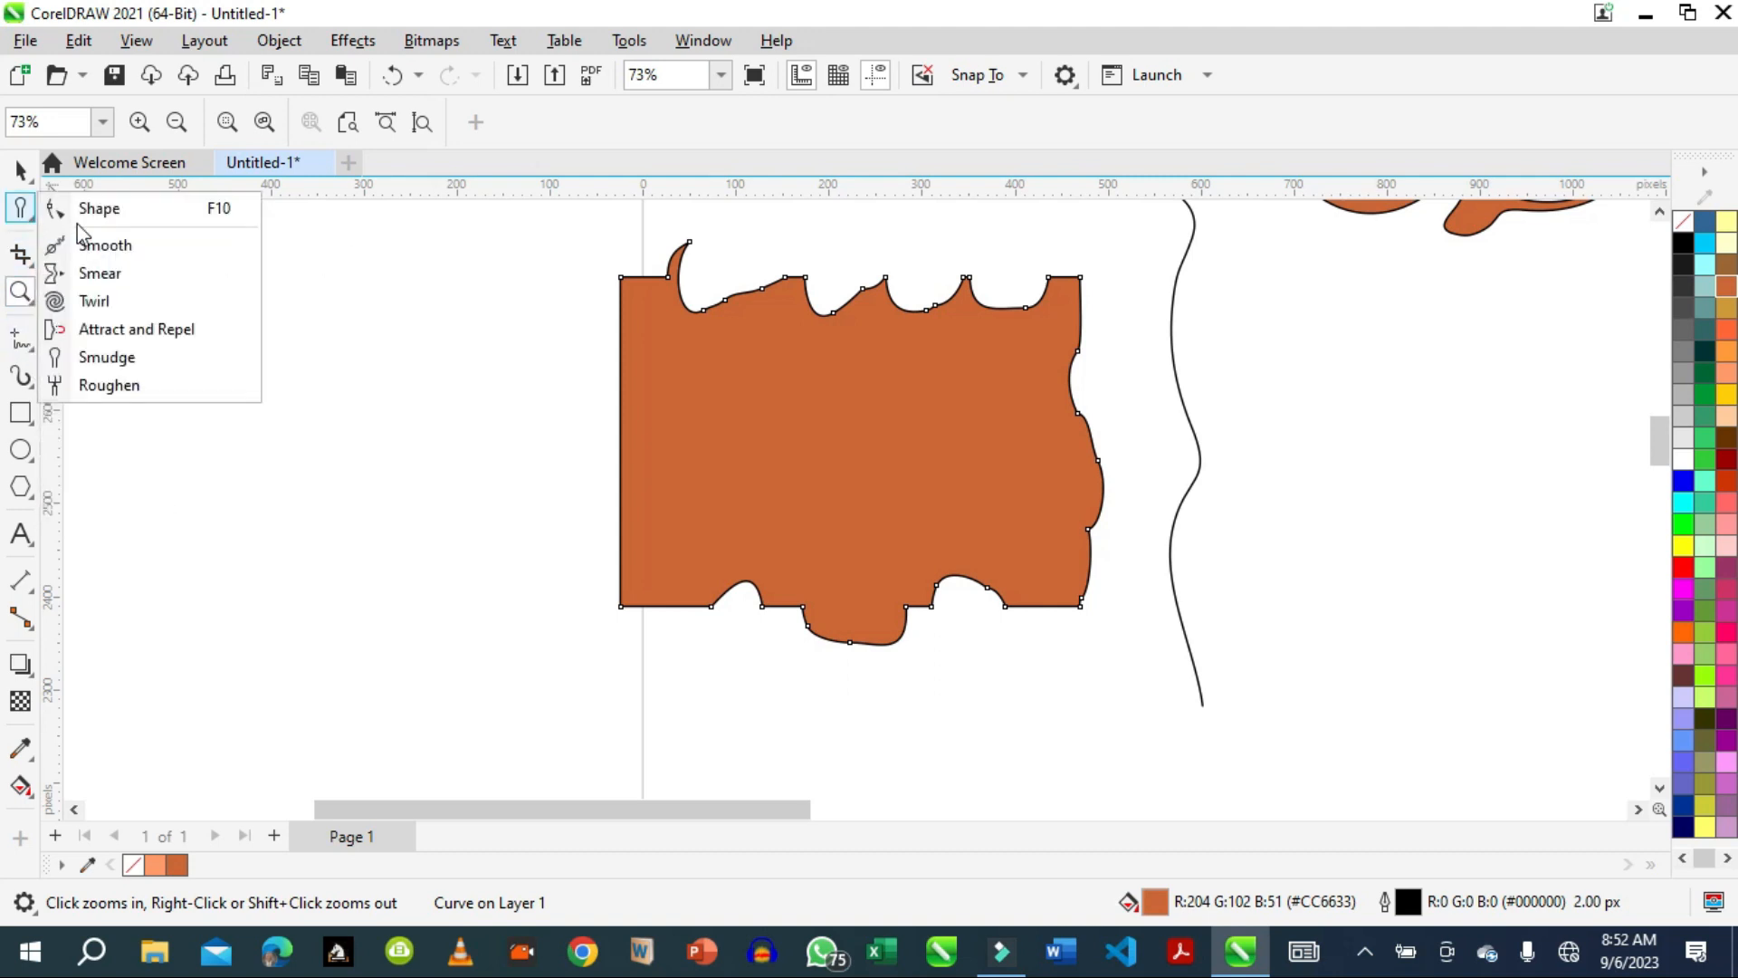
left_click(105, 386)
mouse_move(611, 349)
left_mouse_down()
mouse_move(666, 343)
mouse_move(642, 359)
left_mouse_up()
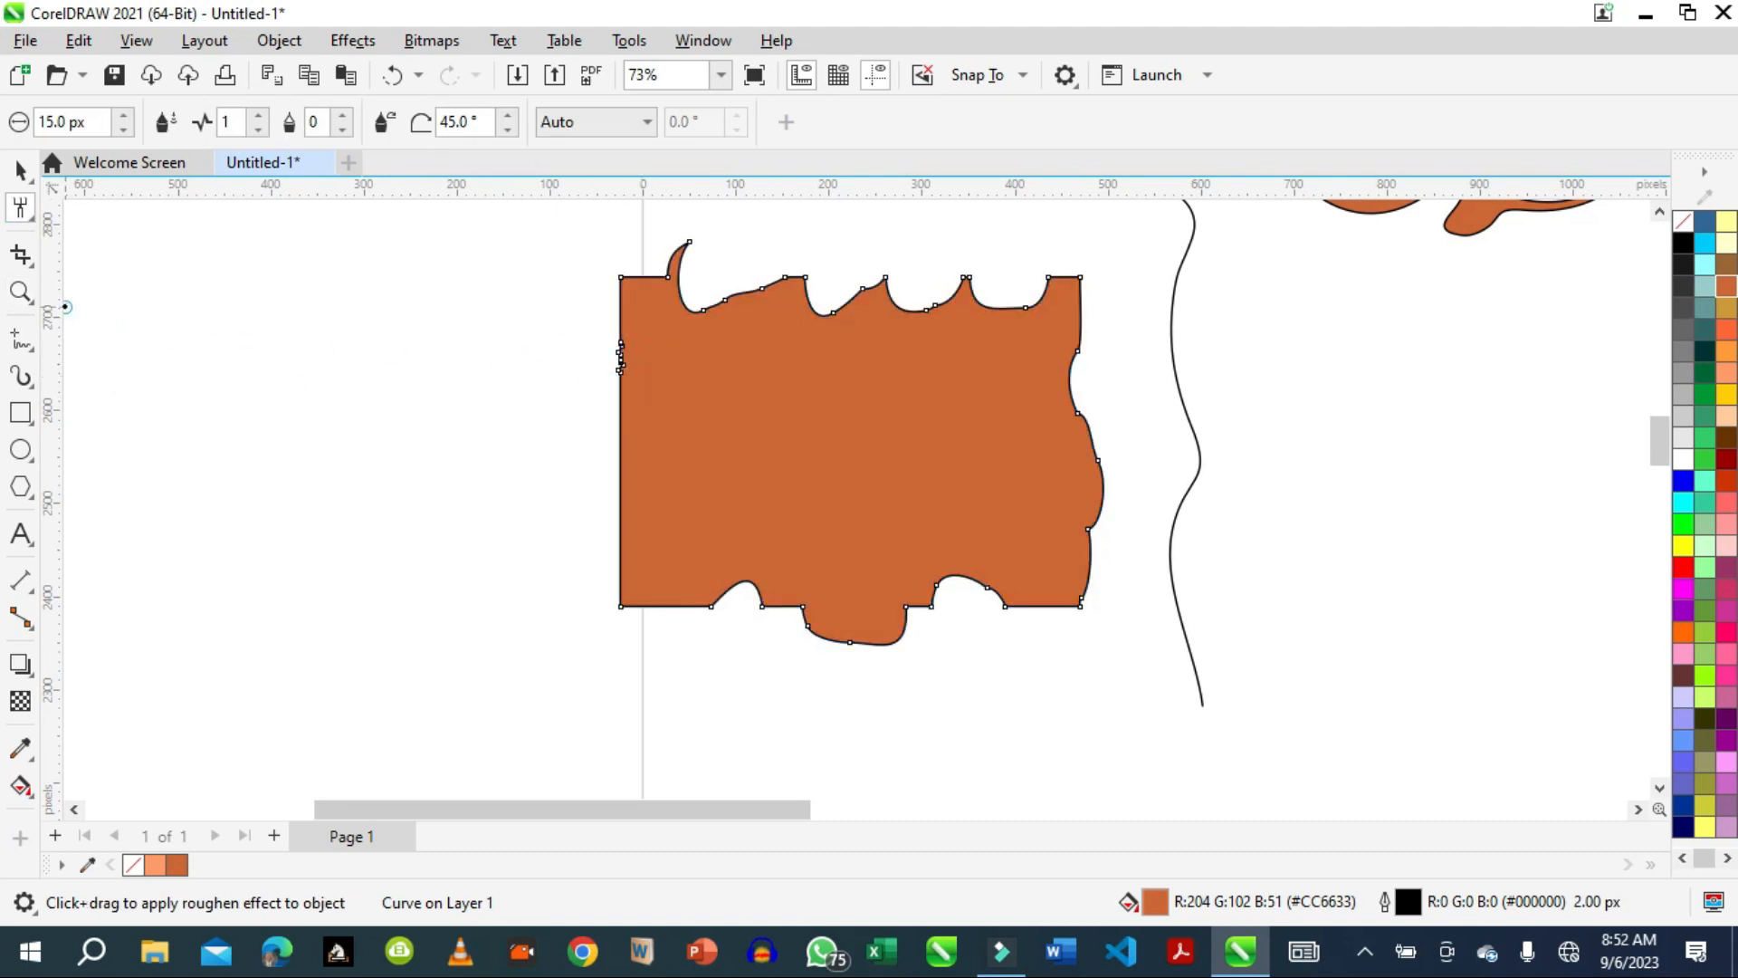
Roughen the rest of the rectangle's left edge down to the bottom corner with a 35 px nib and a spike frequency of 6.
left_click(20, 292)
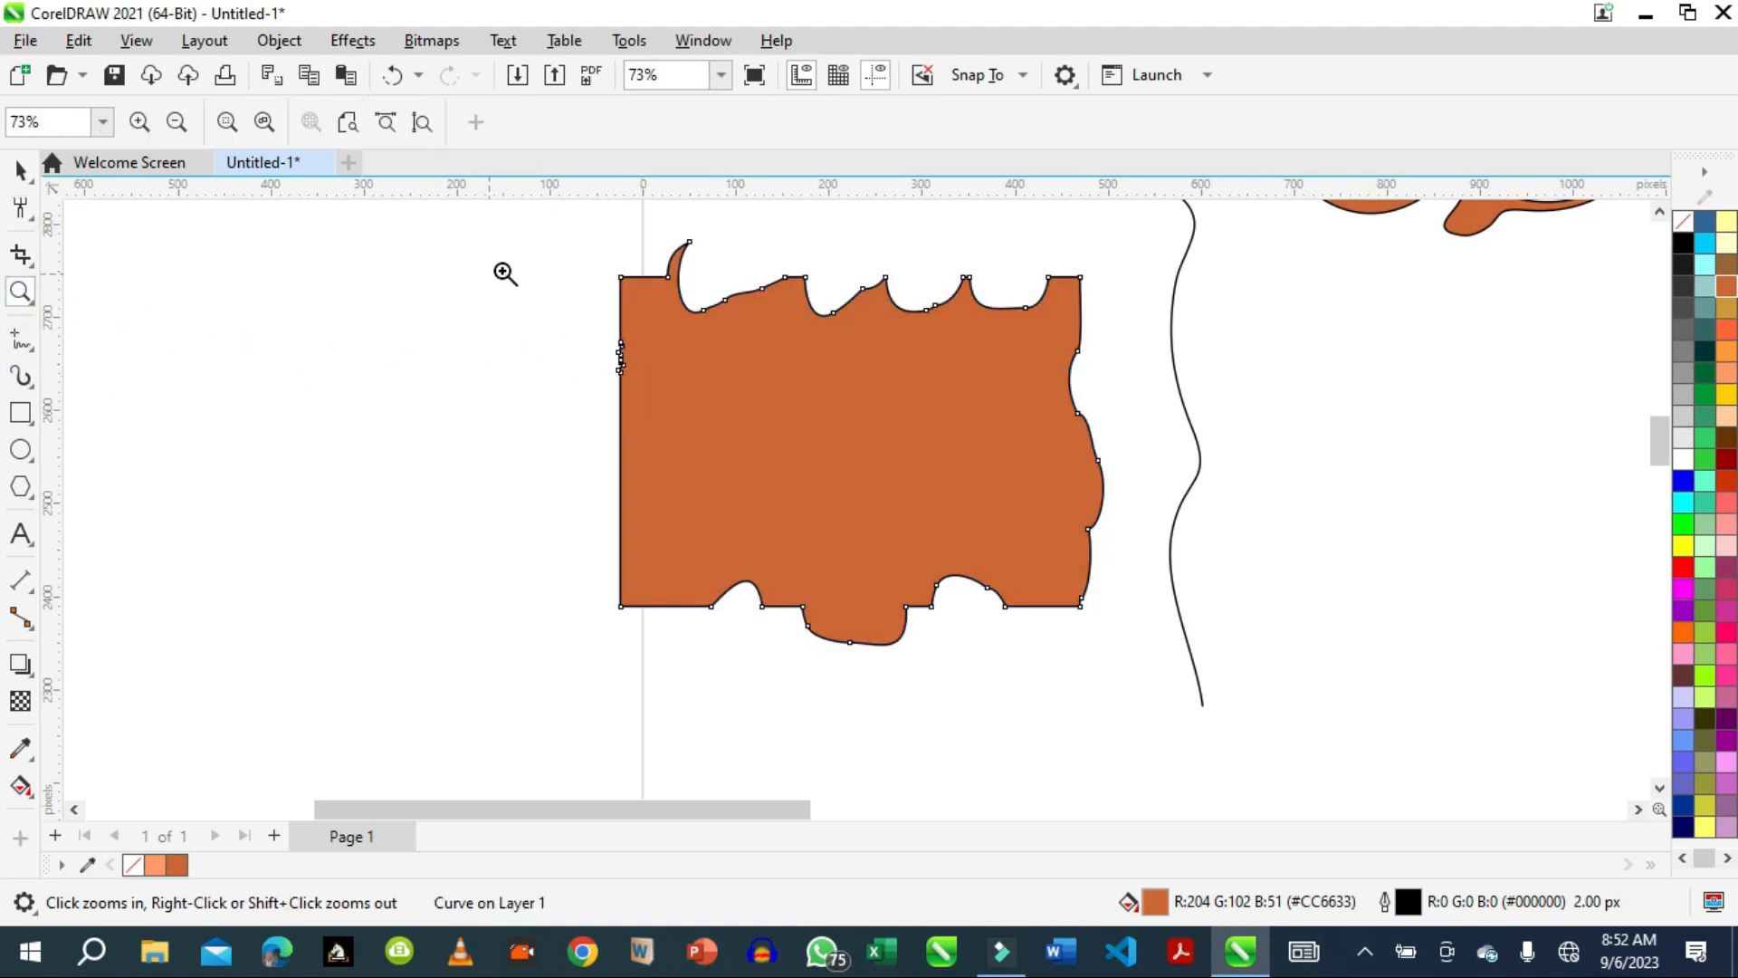
left_click_drag(574, 240, 692, 620)
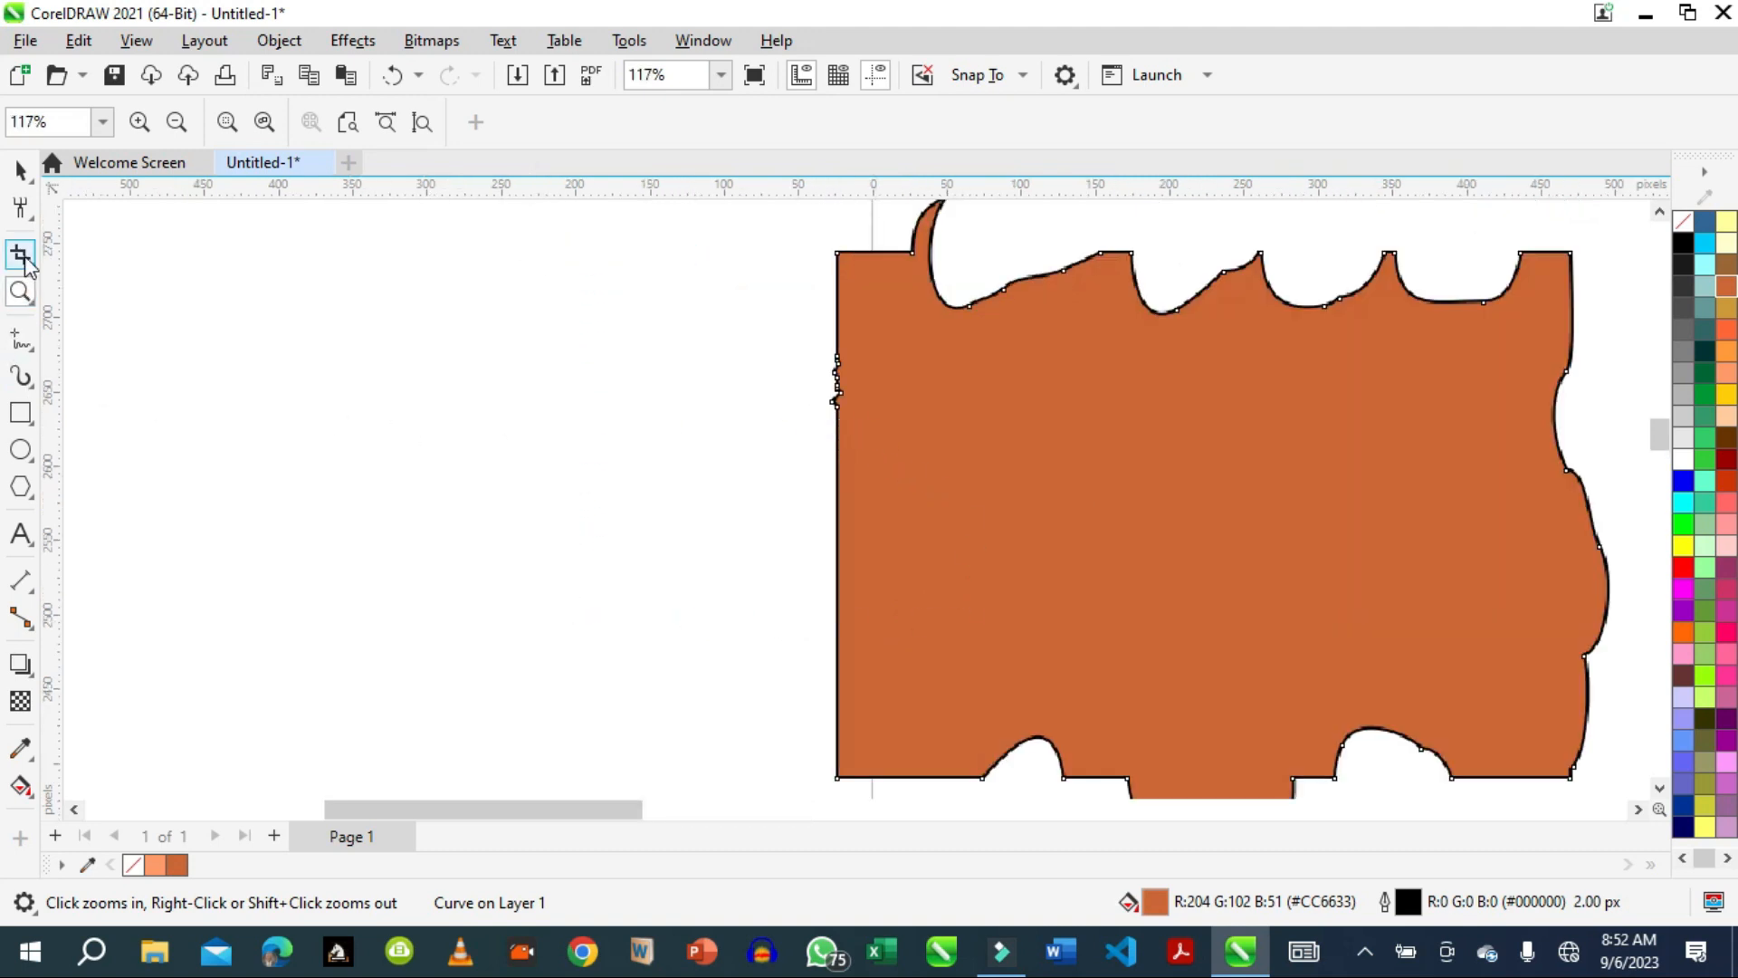
left_click(19, 208)
left_click(843, 405)
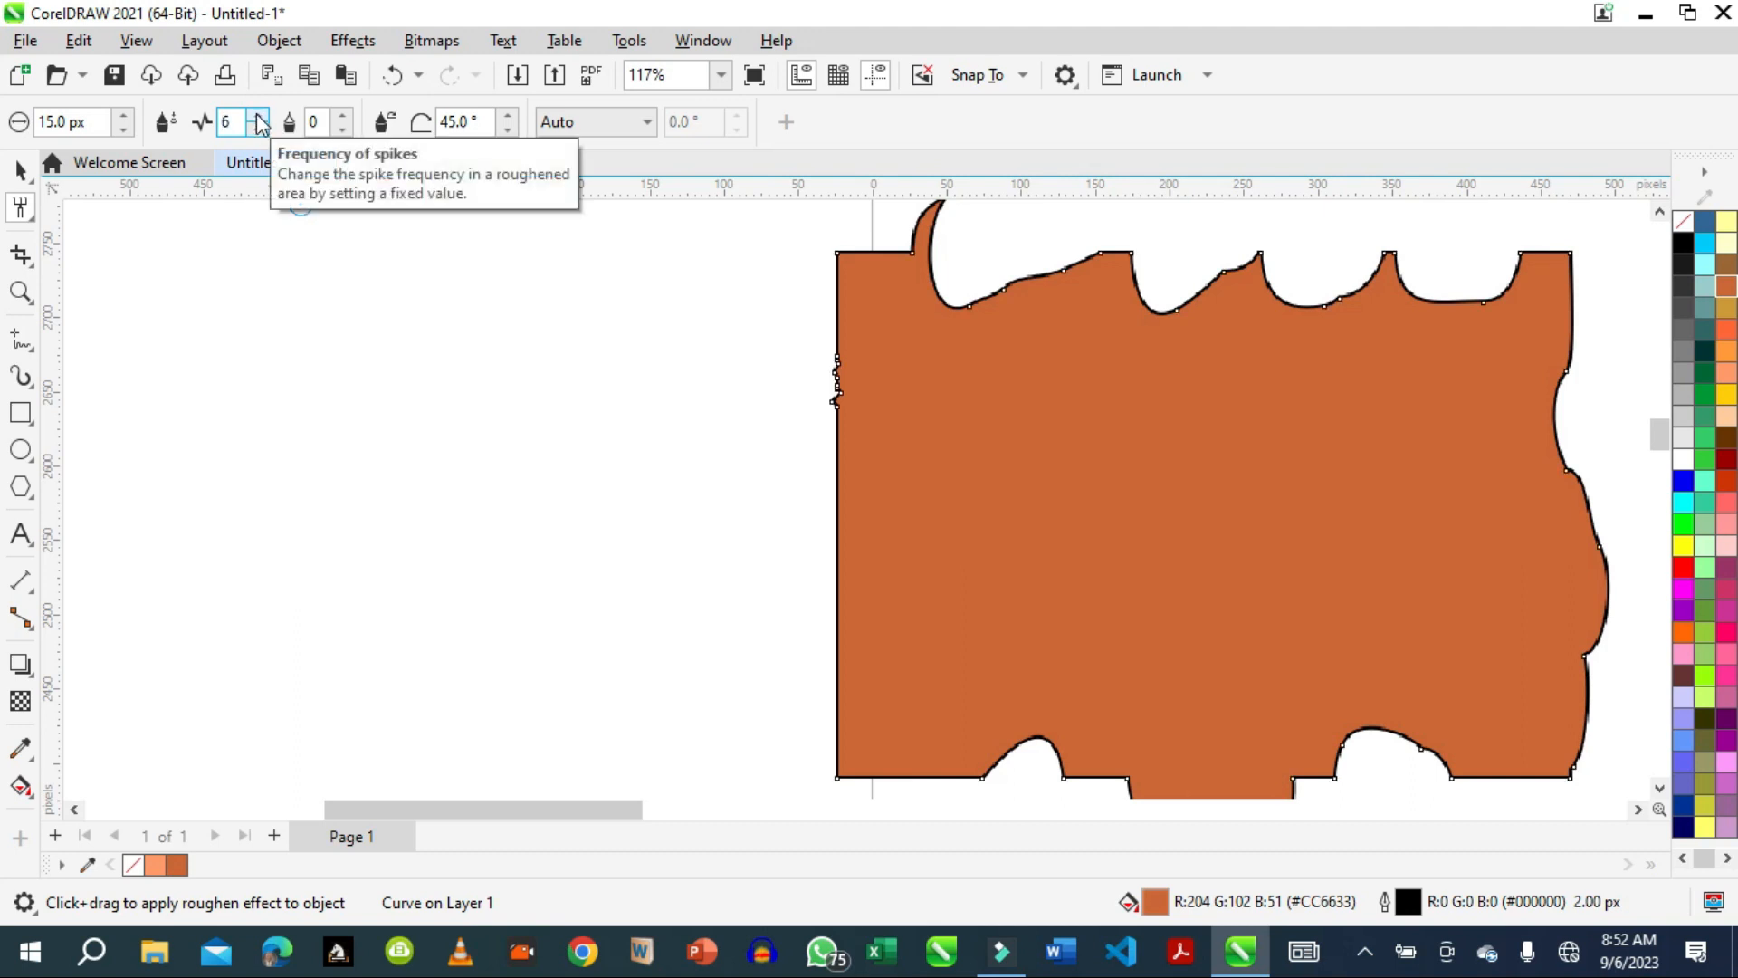
left_click(127, 116)
left_click(127, 117)
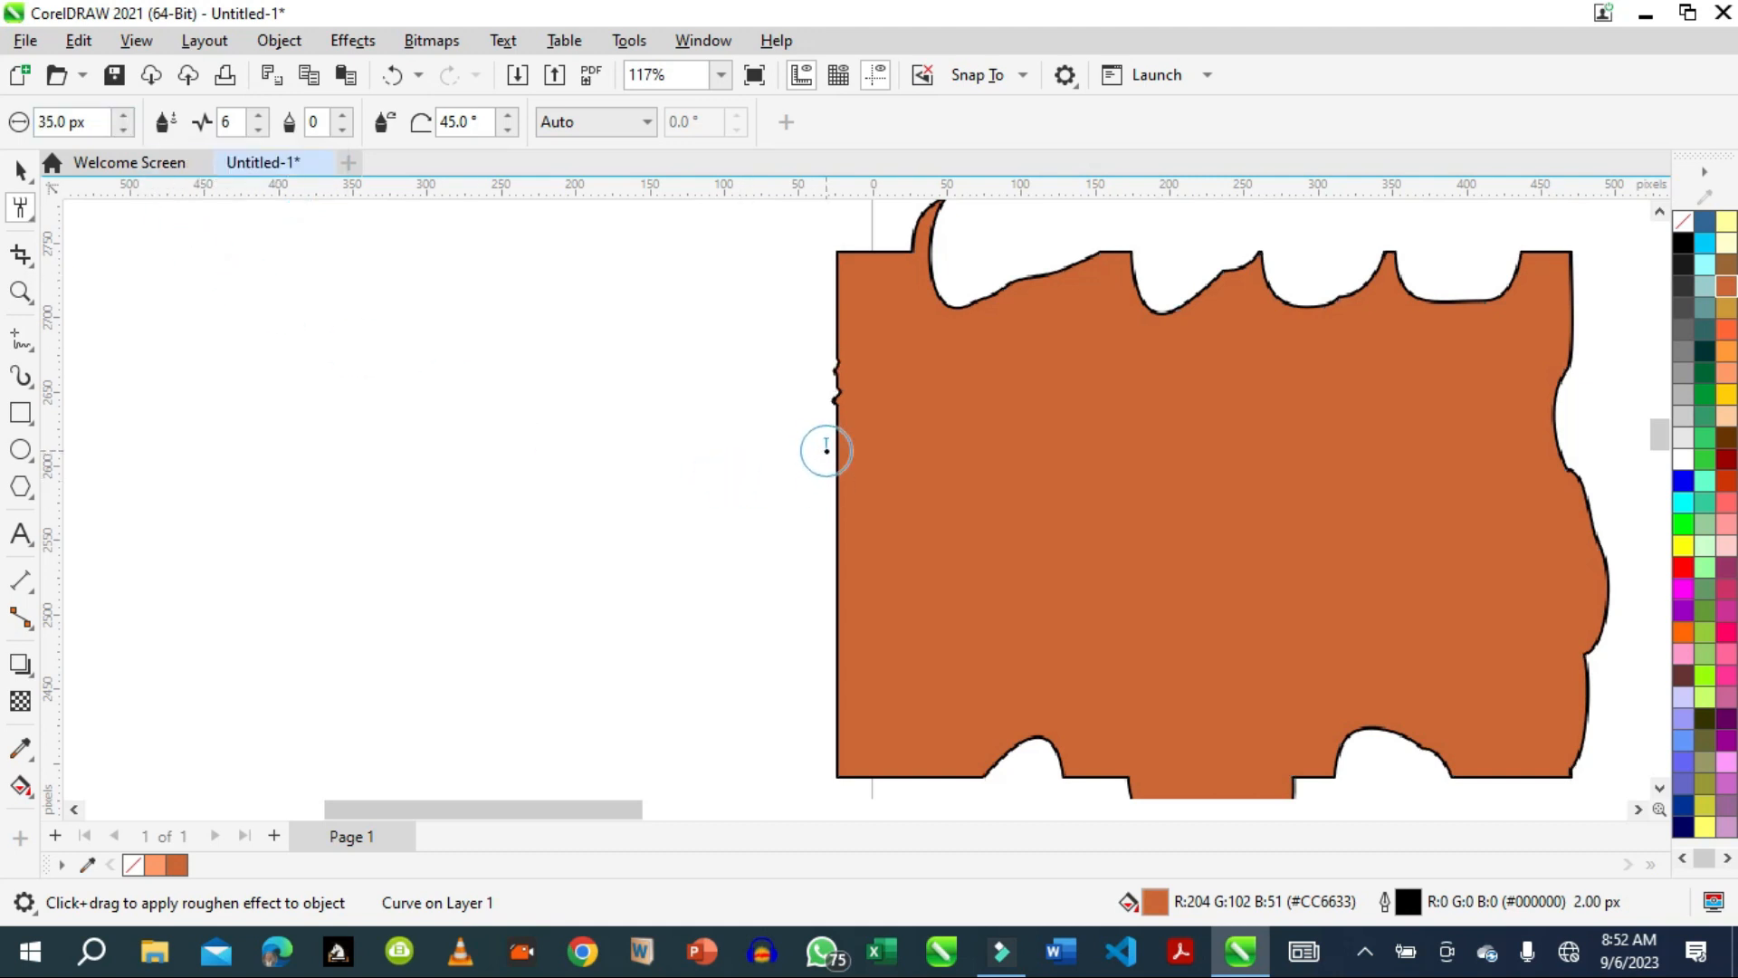
mouse_move(826, 450)
left_mouse_down()
mouse_move(869, 458)
mouse_move(811, 508)
mouse_move(915, 481)
mouse_move(832, 515)
mouse_move(839, 765)
left_mouse_up()
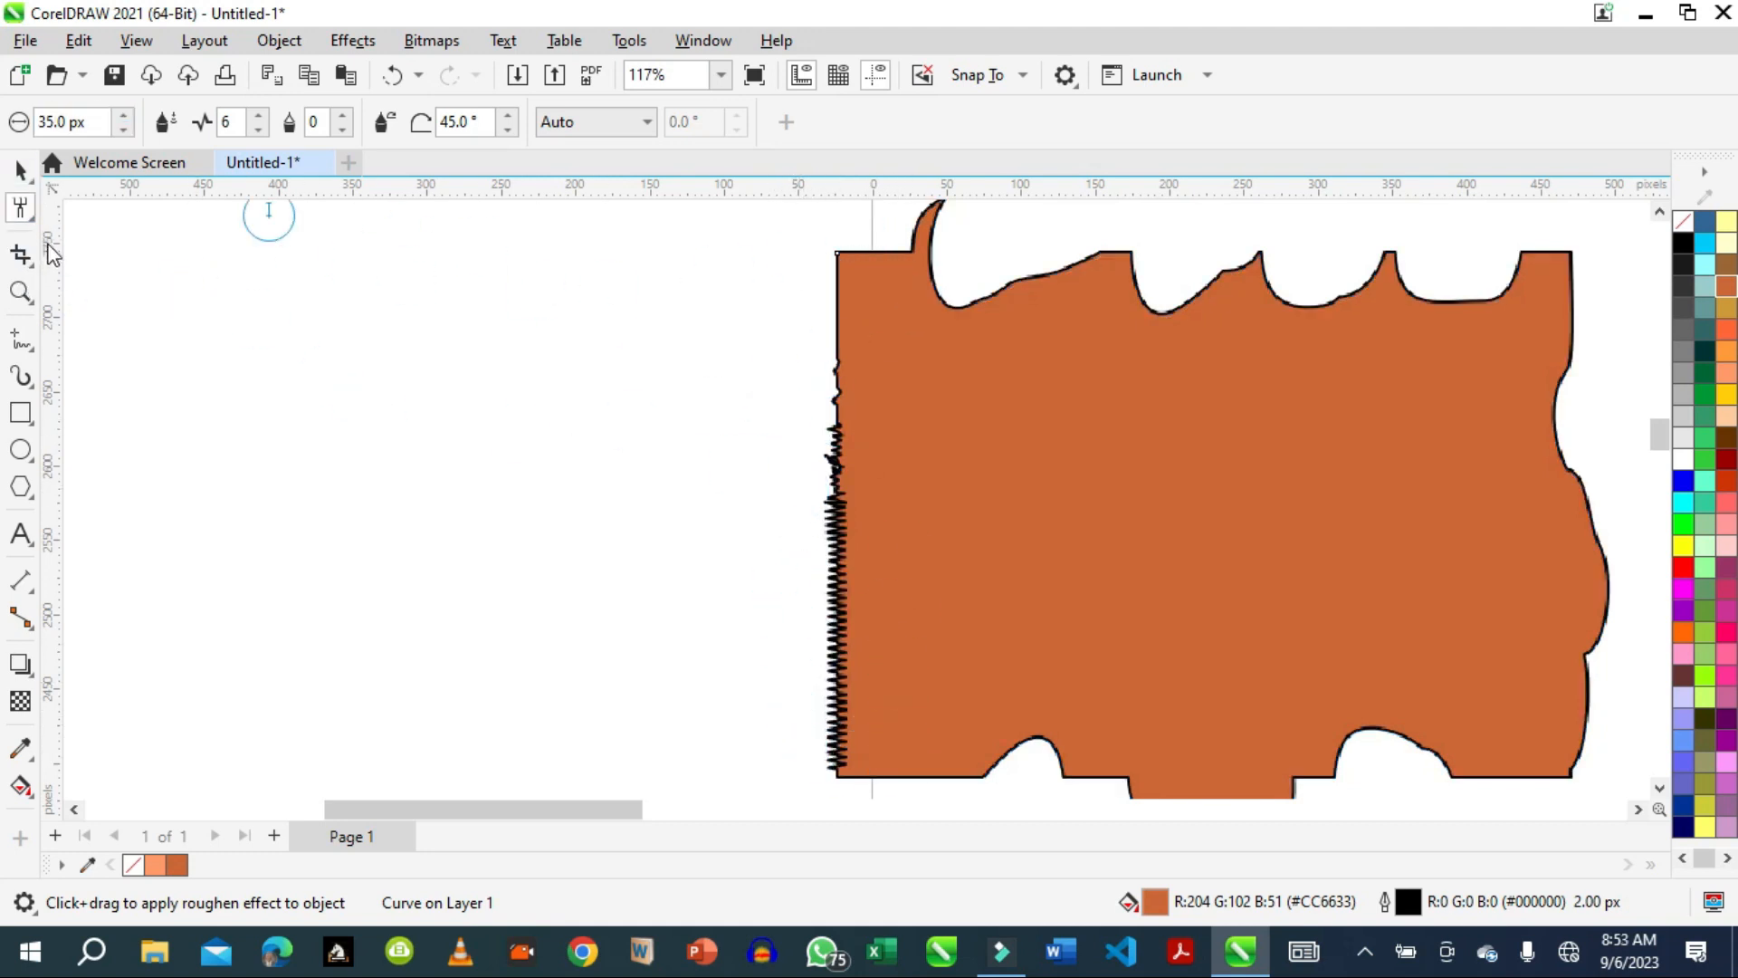
Smooth the roughened spikes along the orange rectangle's left edge and around its lower-left corner.
left_click(20, 291)
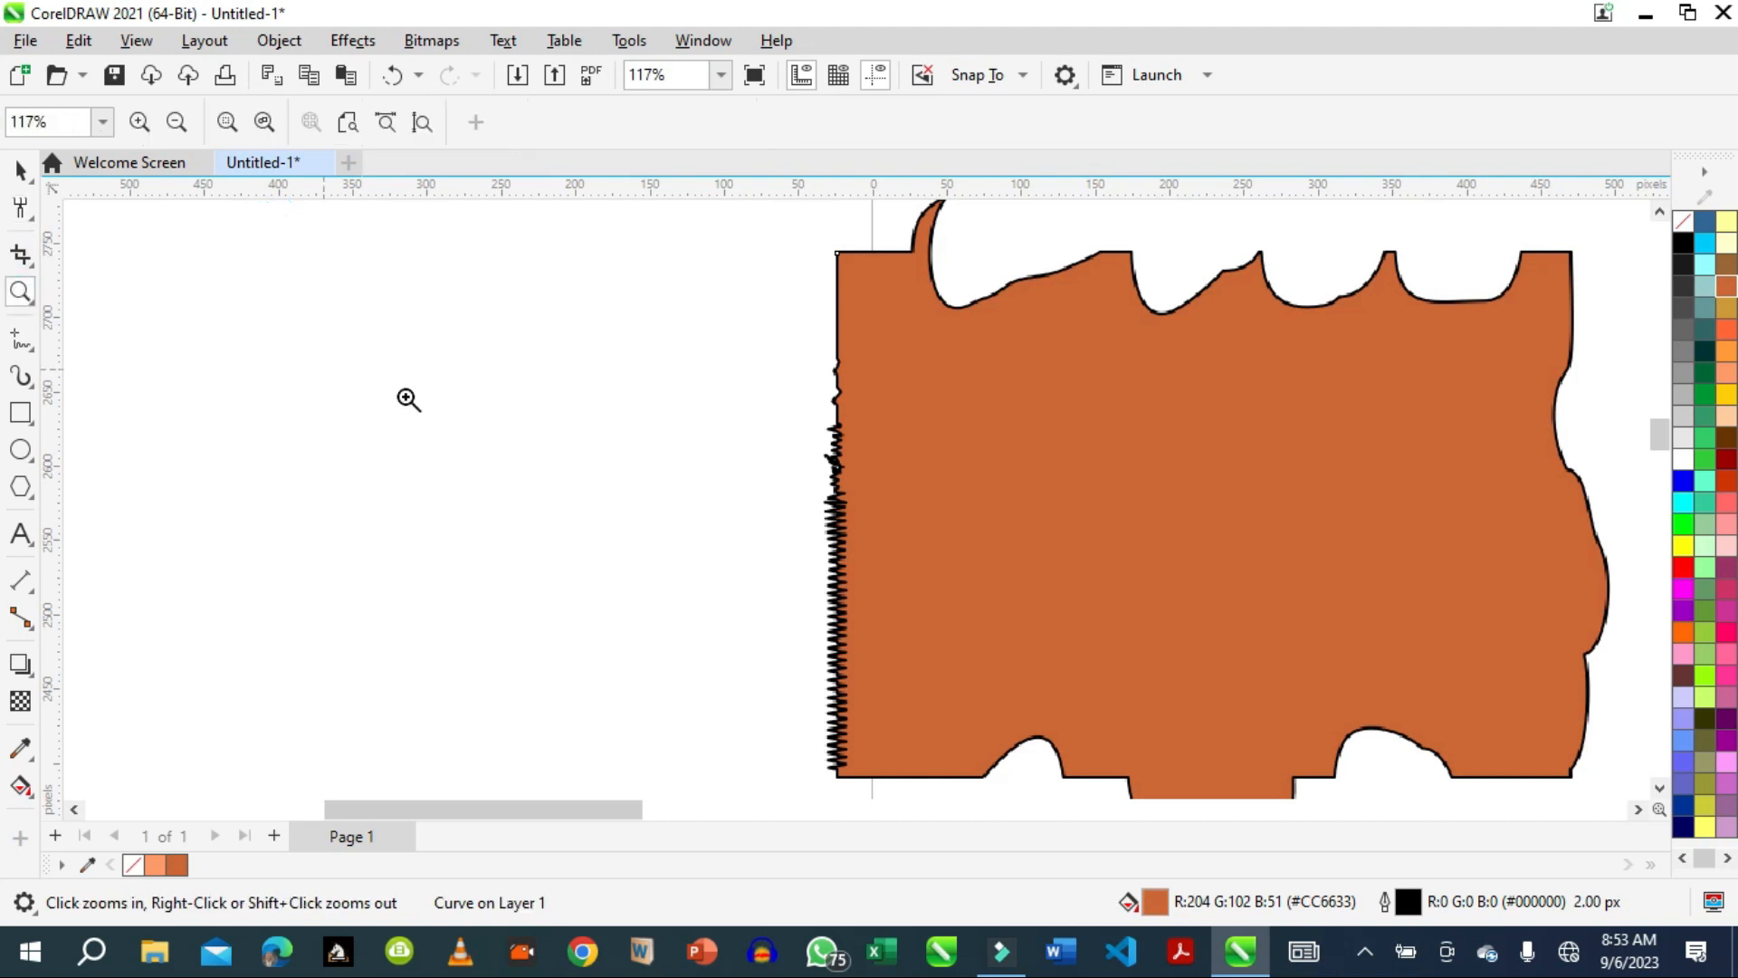
left_click_drag(764, 388, 925, 789)
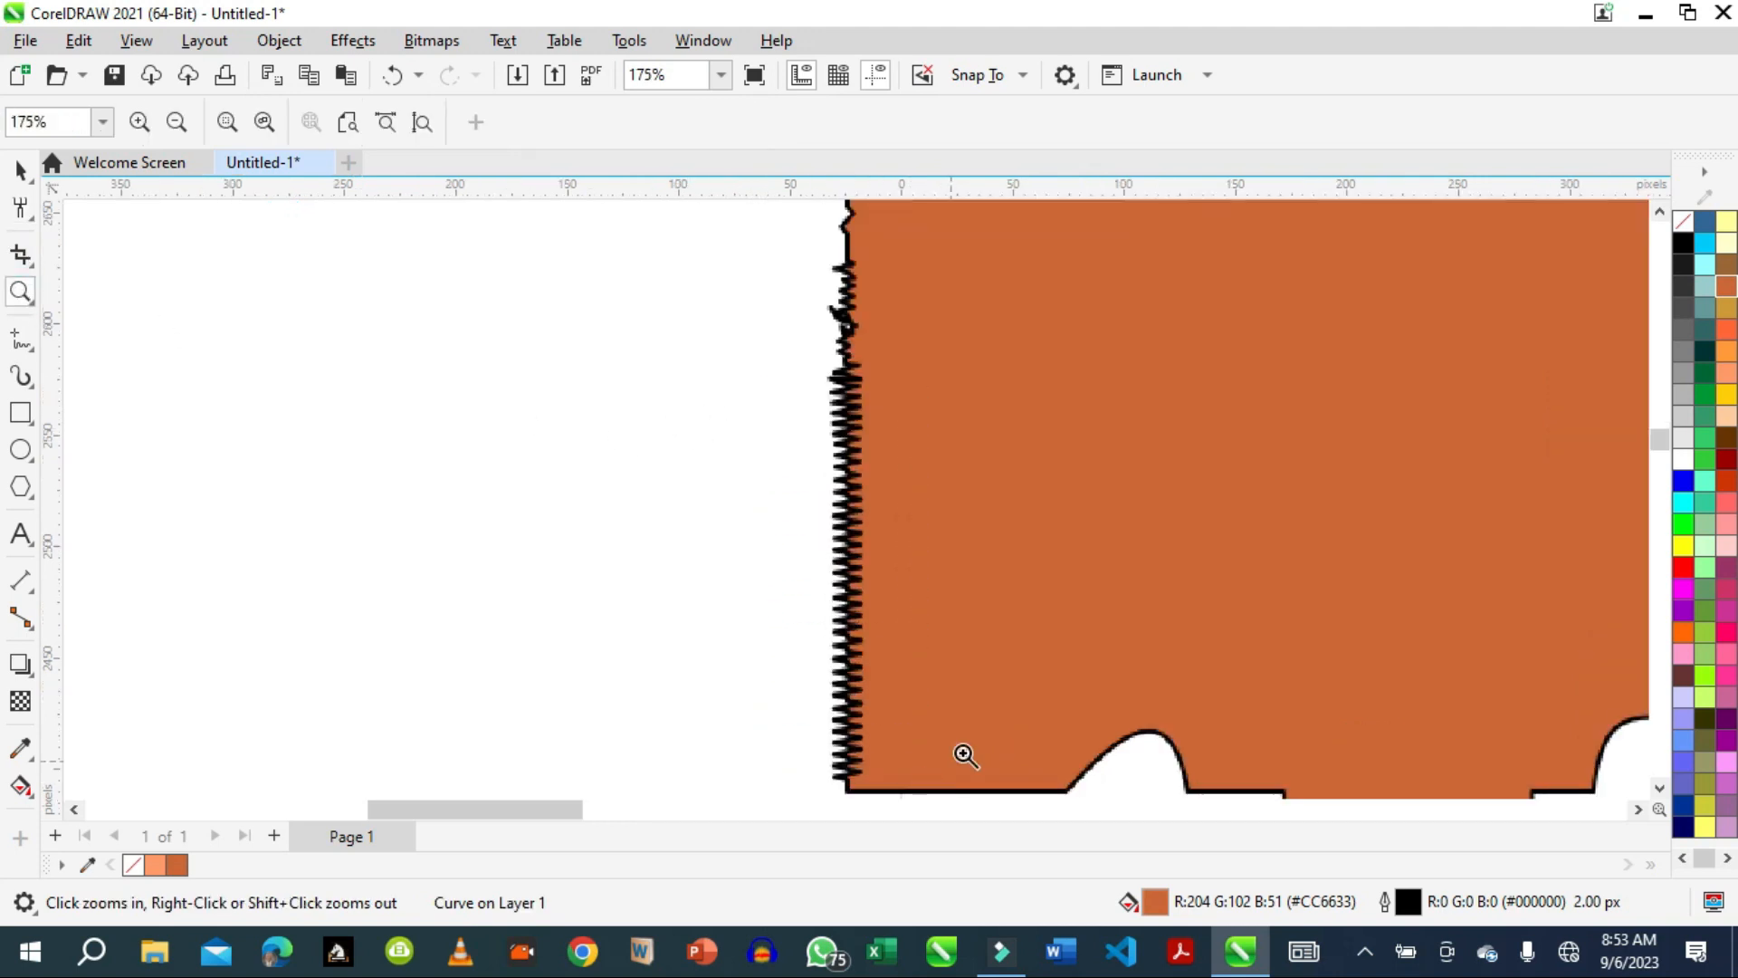
left_click(18, 169)
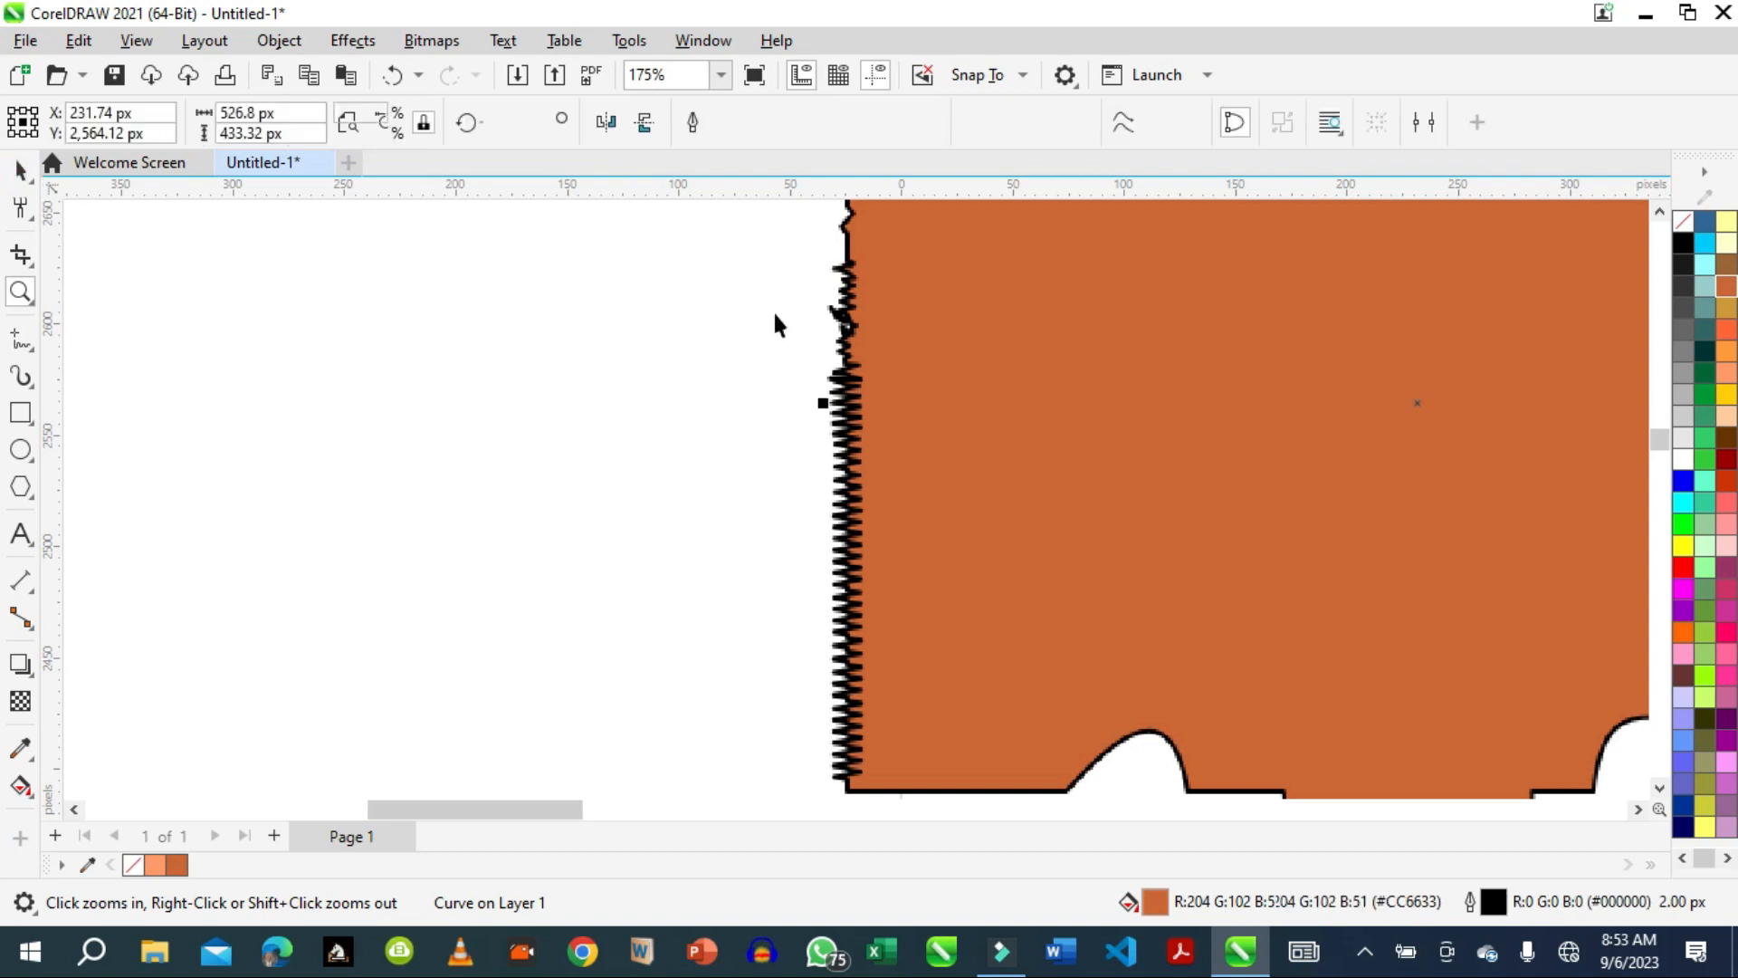
left_click(879, 377)
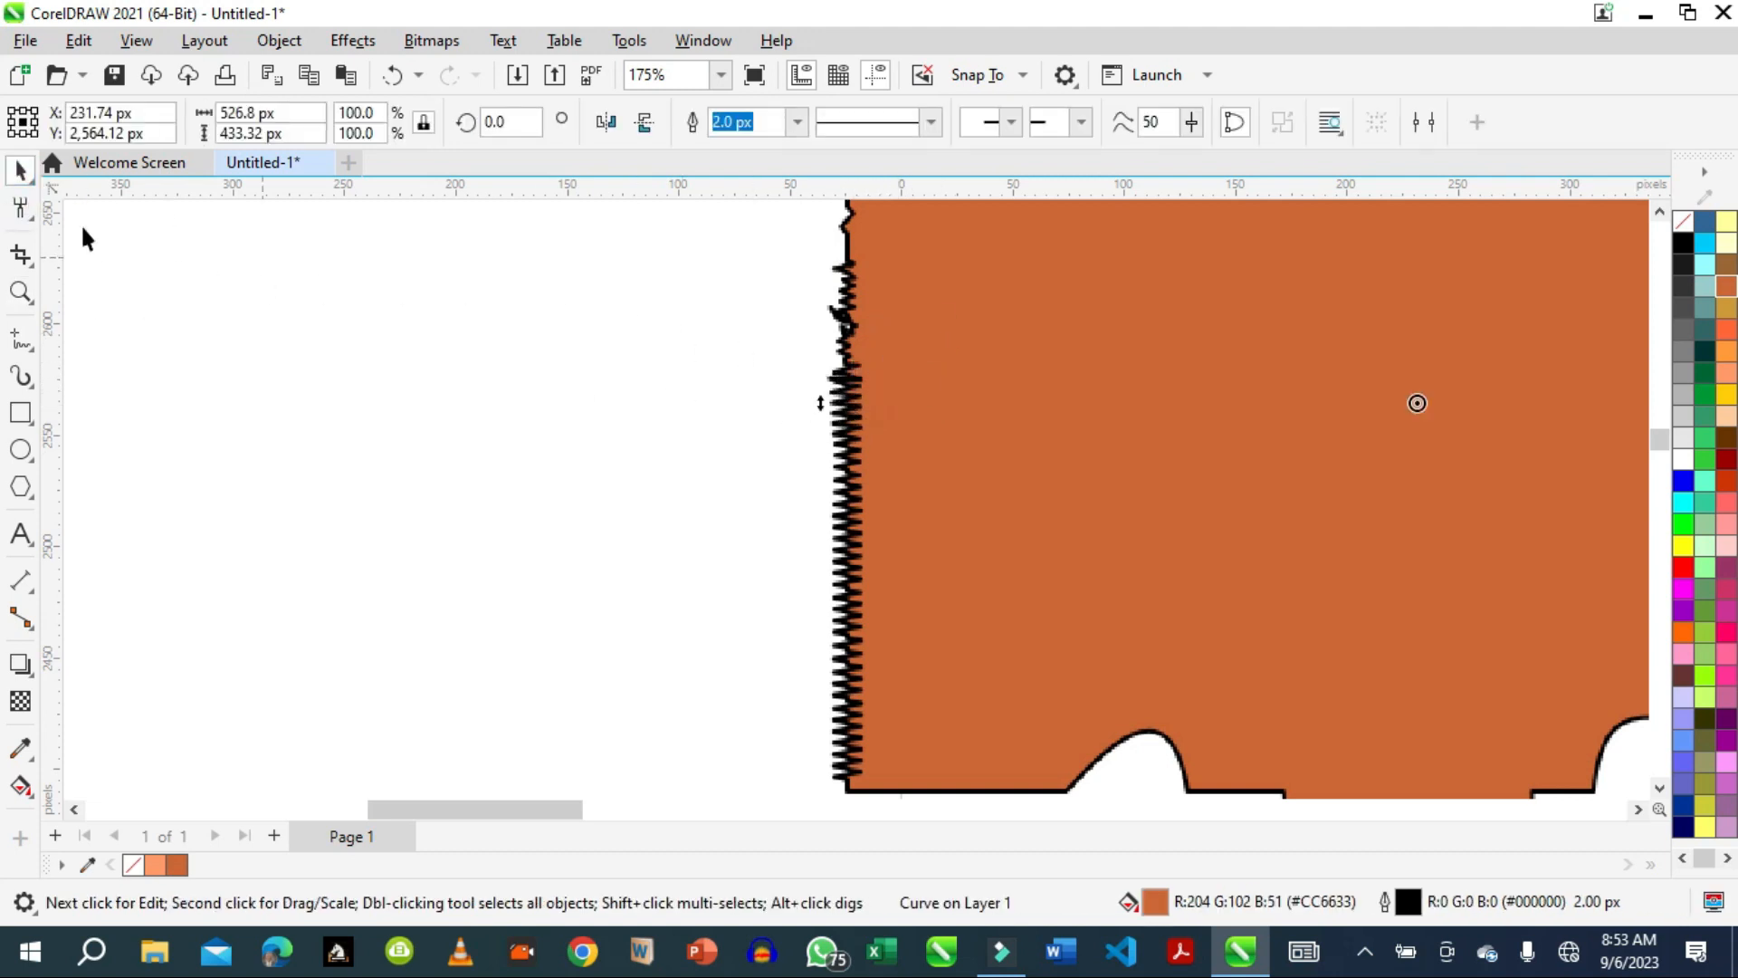
left_click(23, 210)
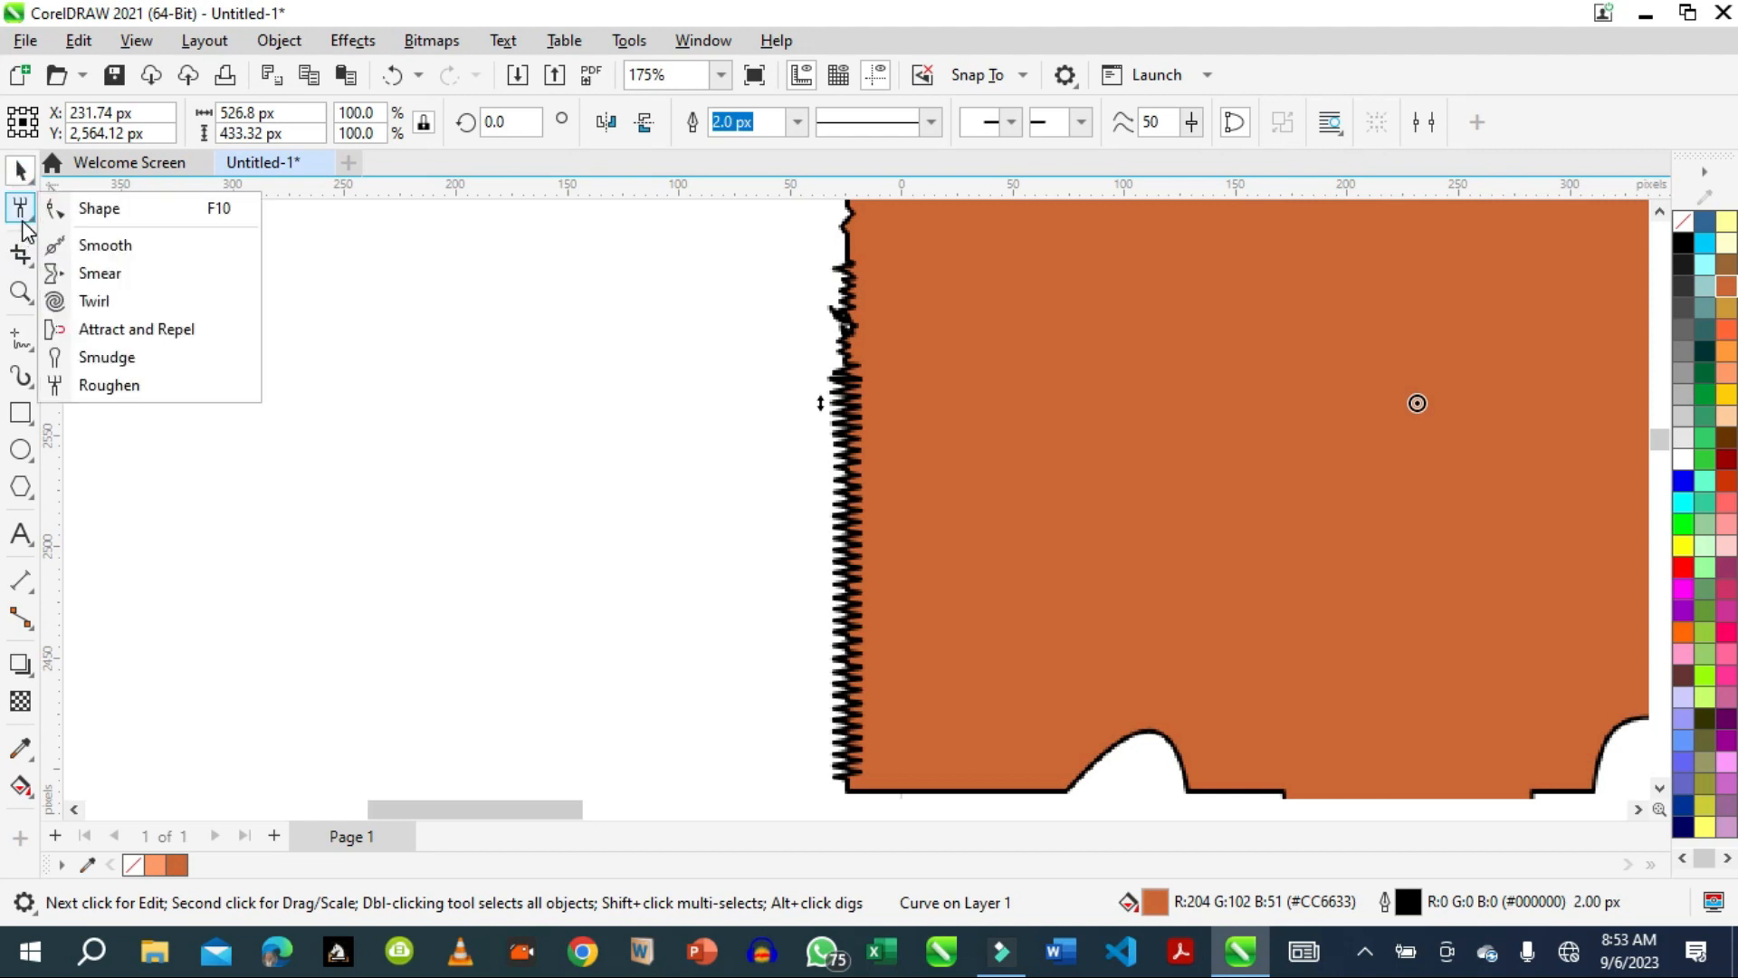
left_click(105, 245)
mouse_move(744, 581)
left_mouse_down()
mouse_move(782, 528)
mouse_move(874, 587)
mouse_move(827, 590)
left_mouse_up()
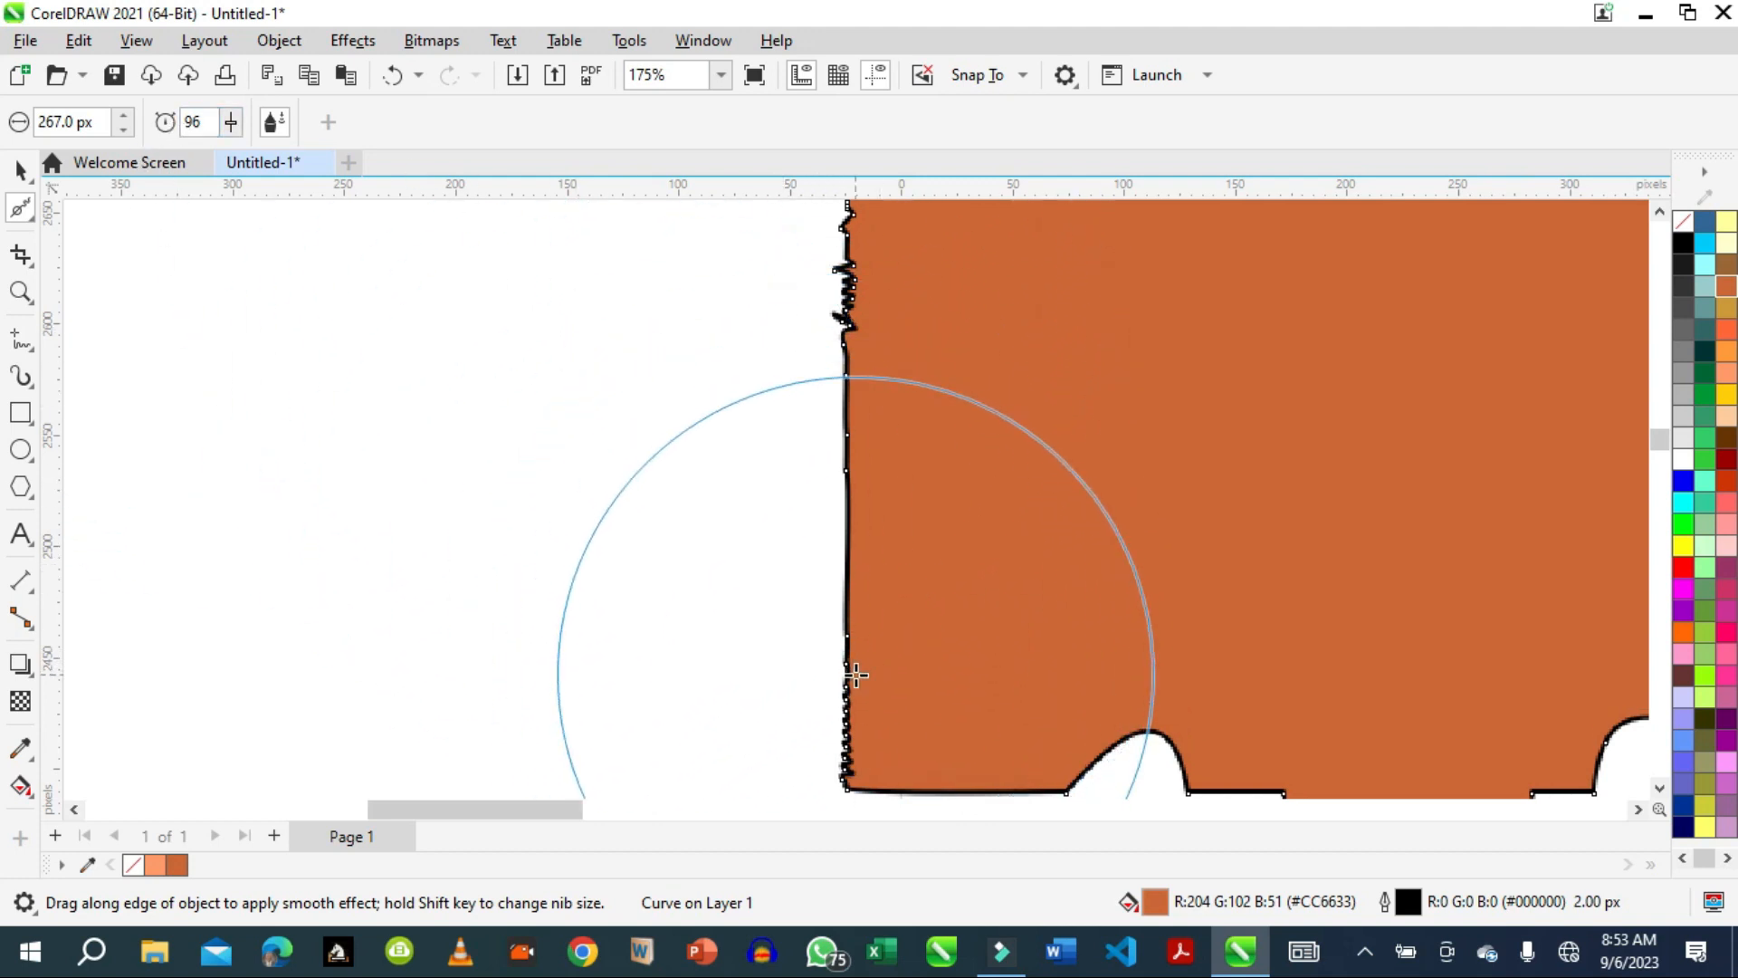
mouse_move(844, 694)
left_mouse_down()
mouse_move(838, 667)
mouse_move(872, 651)
left_mouse_up()
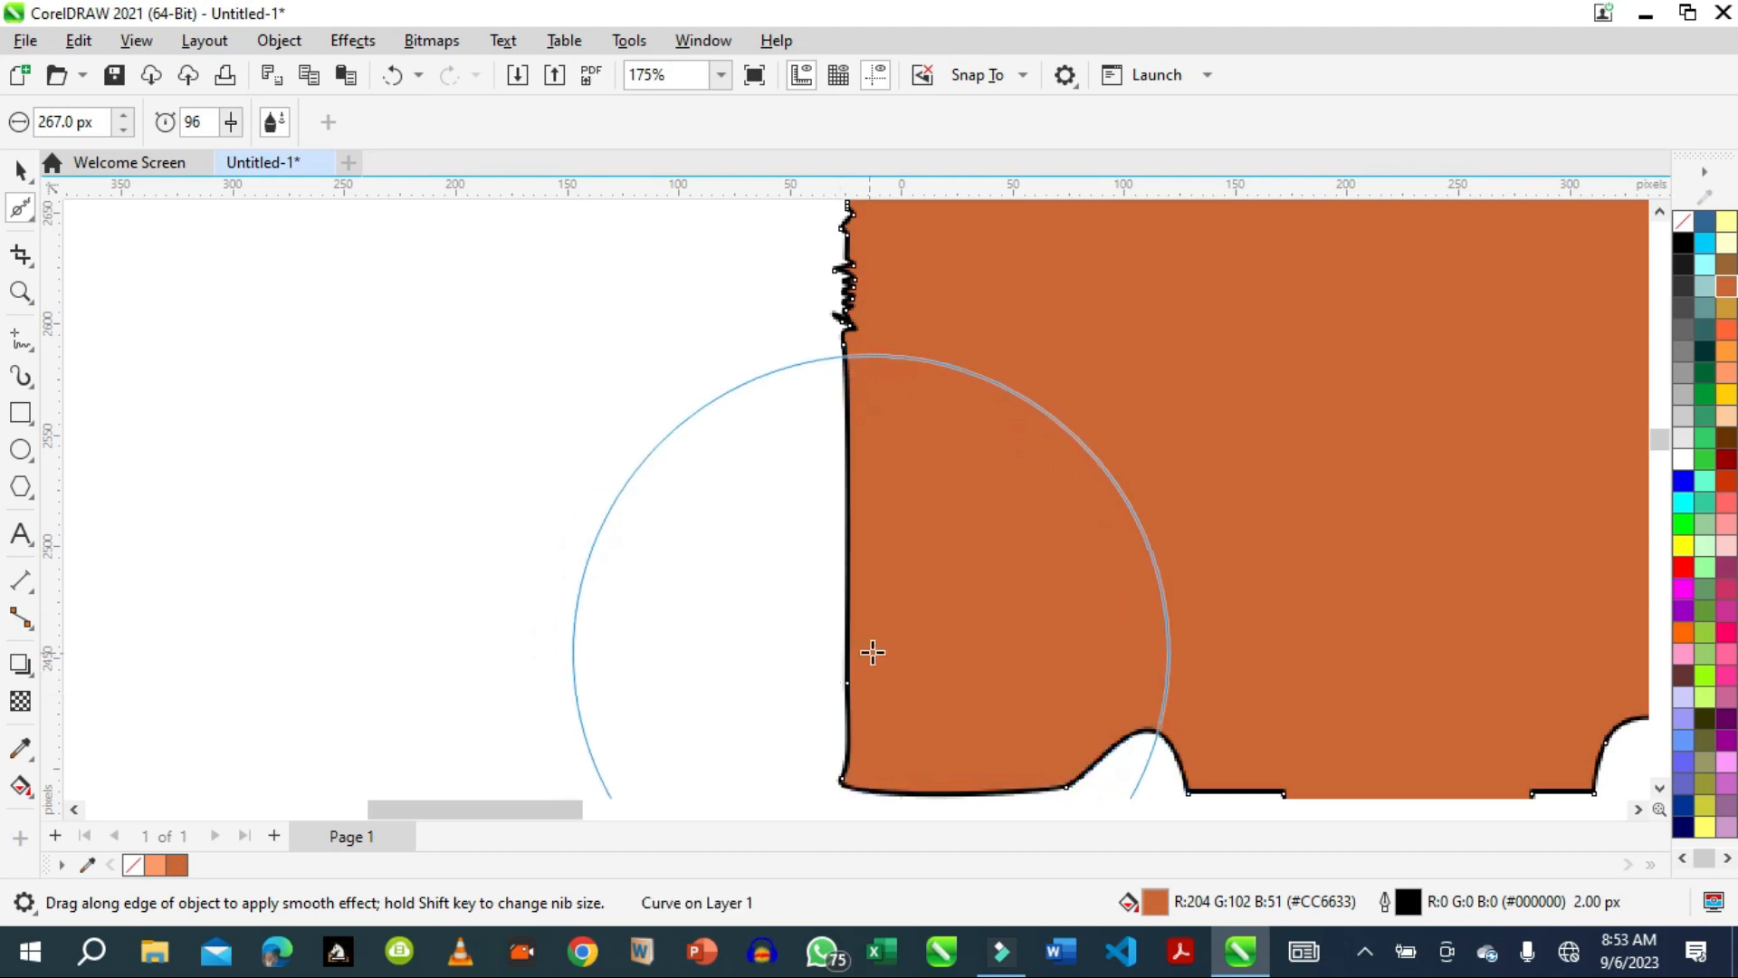
mouse_move(853, 290)
left_mouse_down()
mouse_move(844, 244)
mouse_move(838, 271)
mouse_move(873, 311)
left_mouse_up()
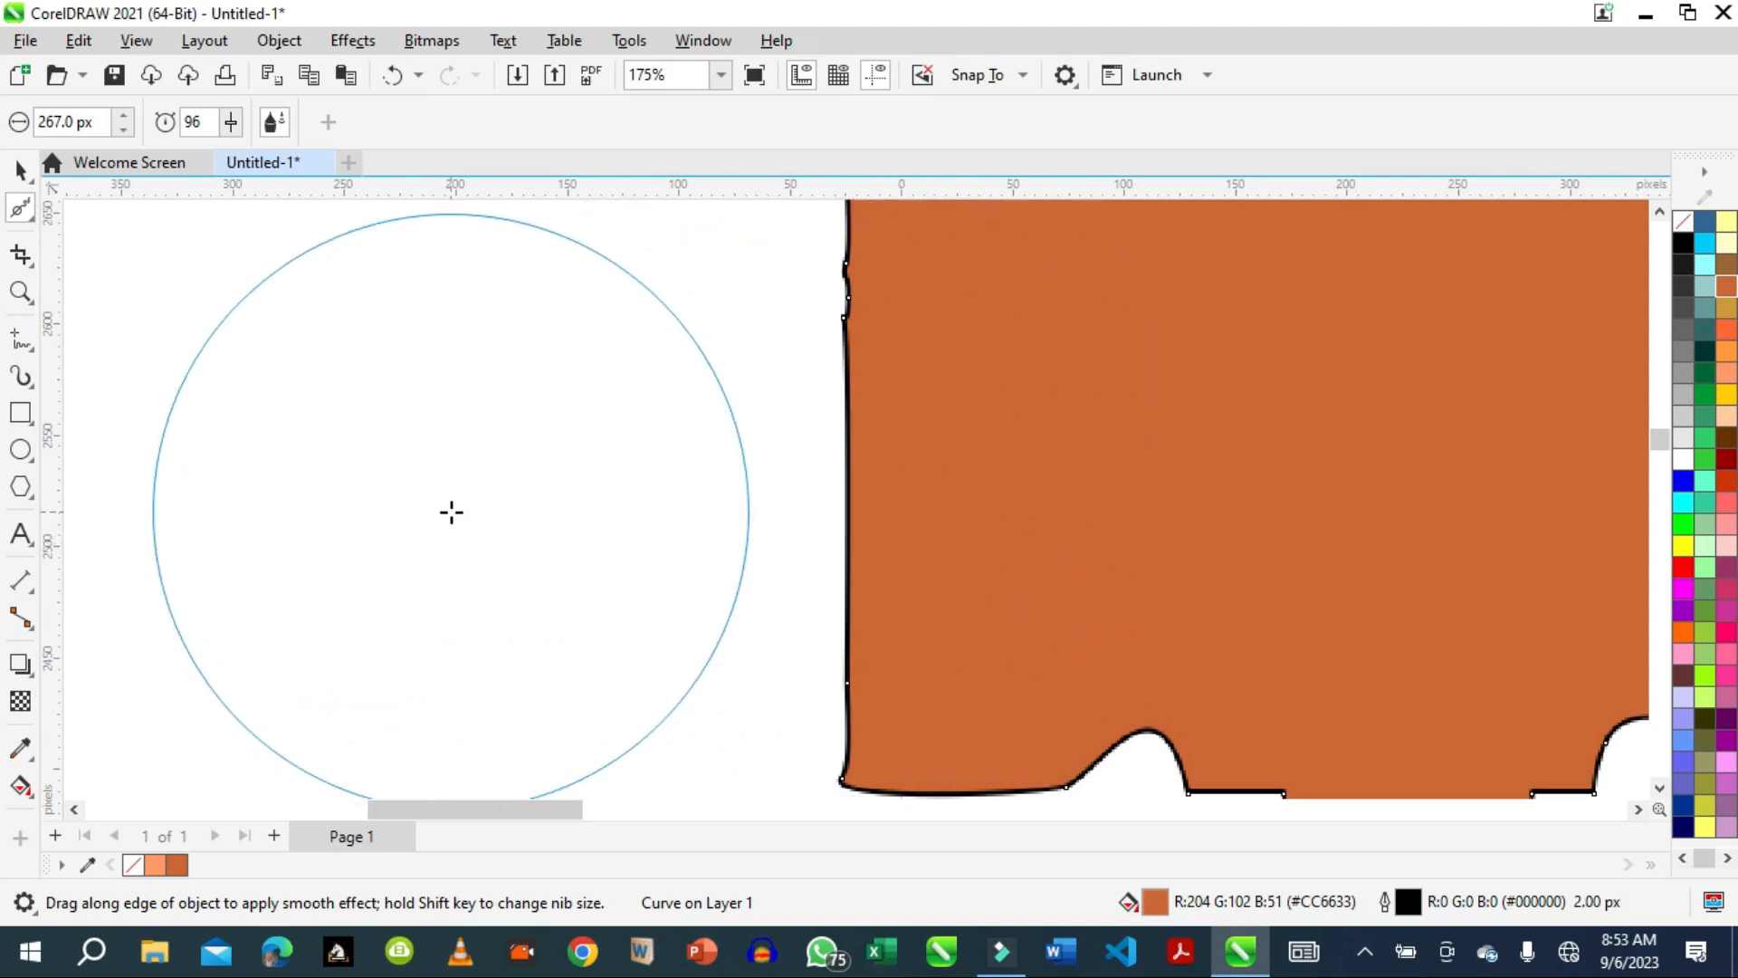
left_click(26, 219)
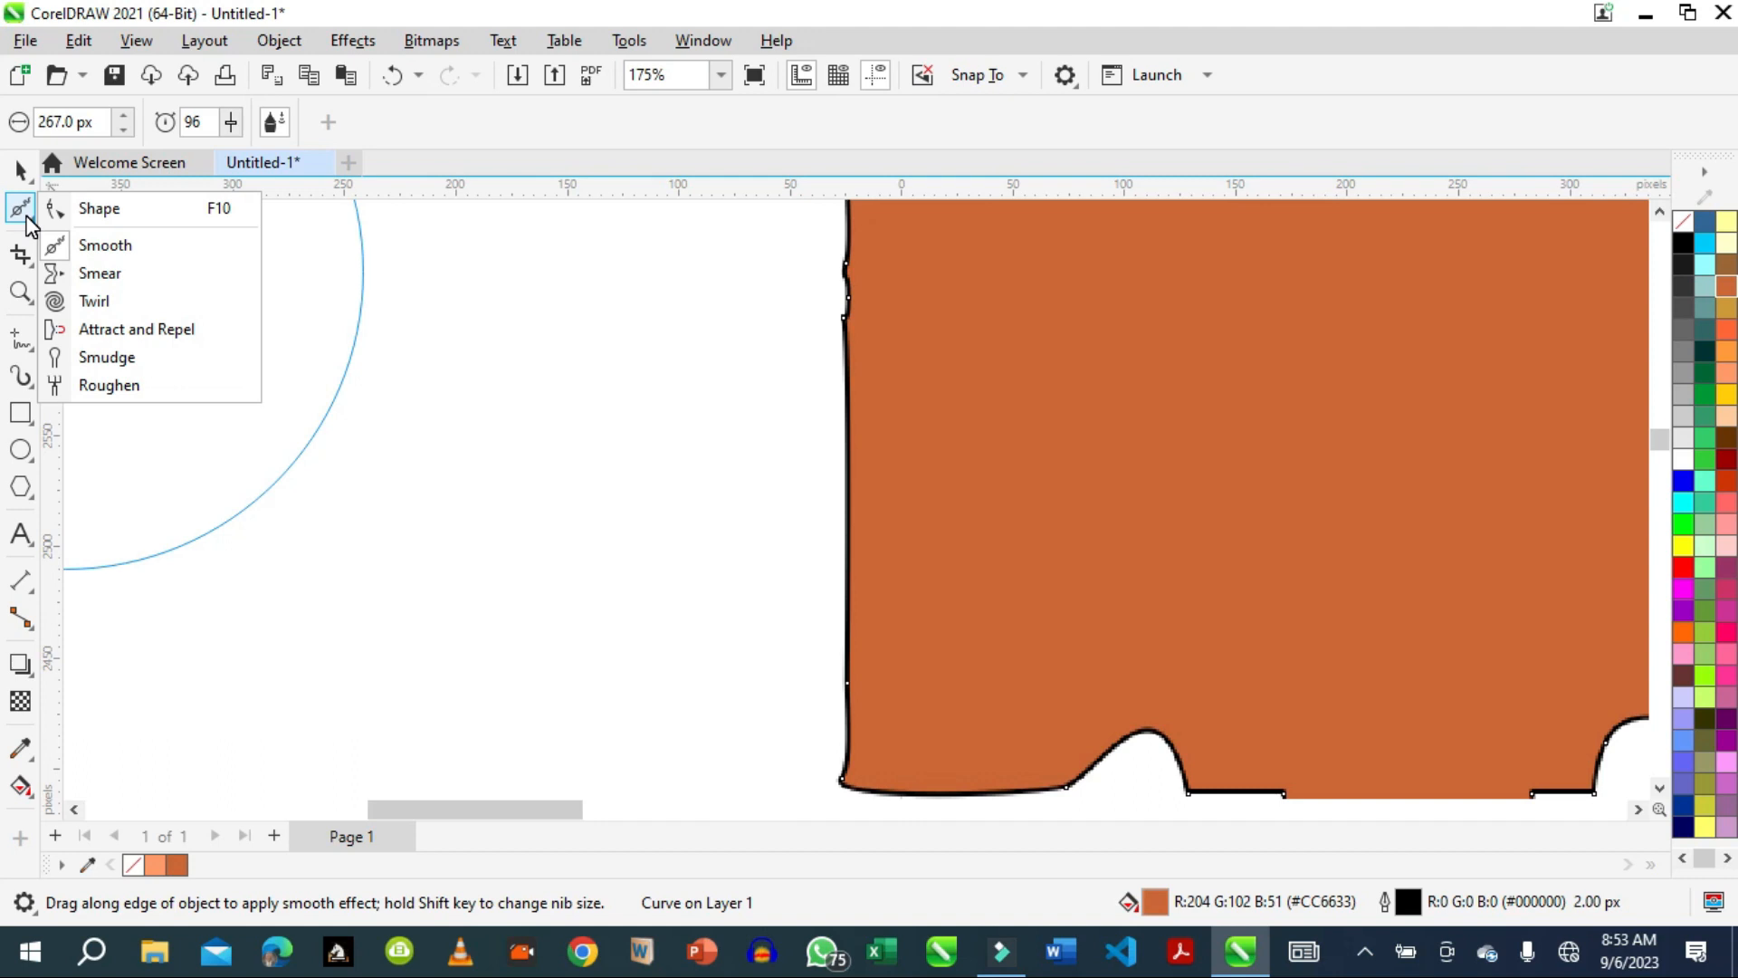
left_click(85, 208)
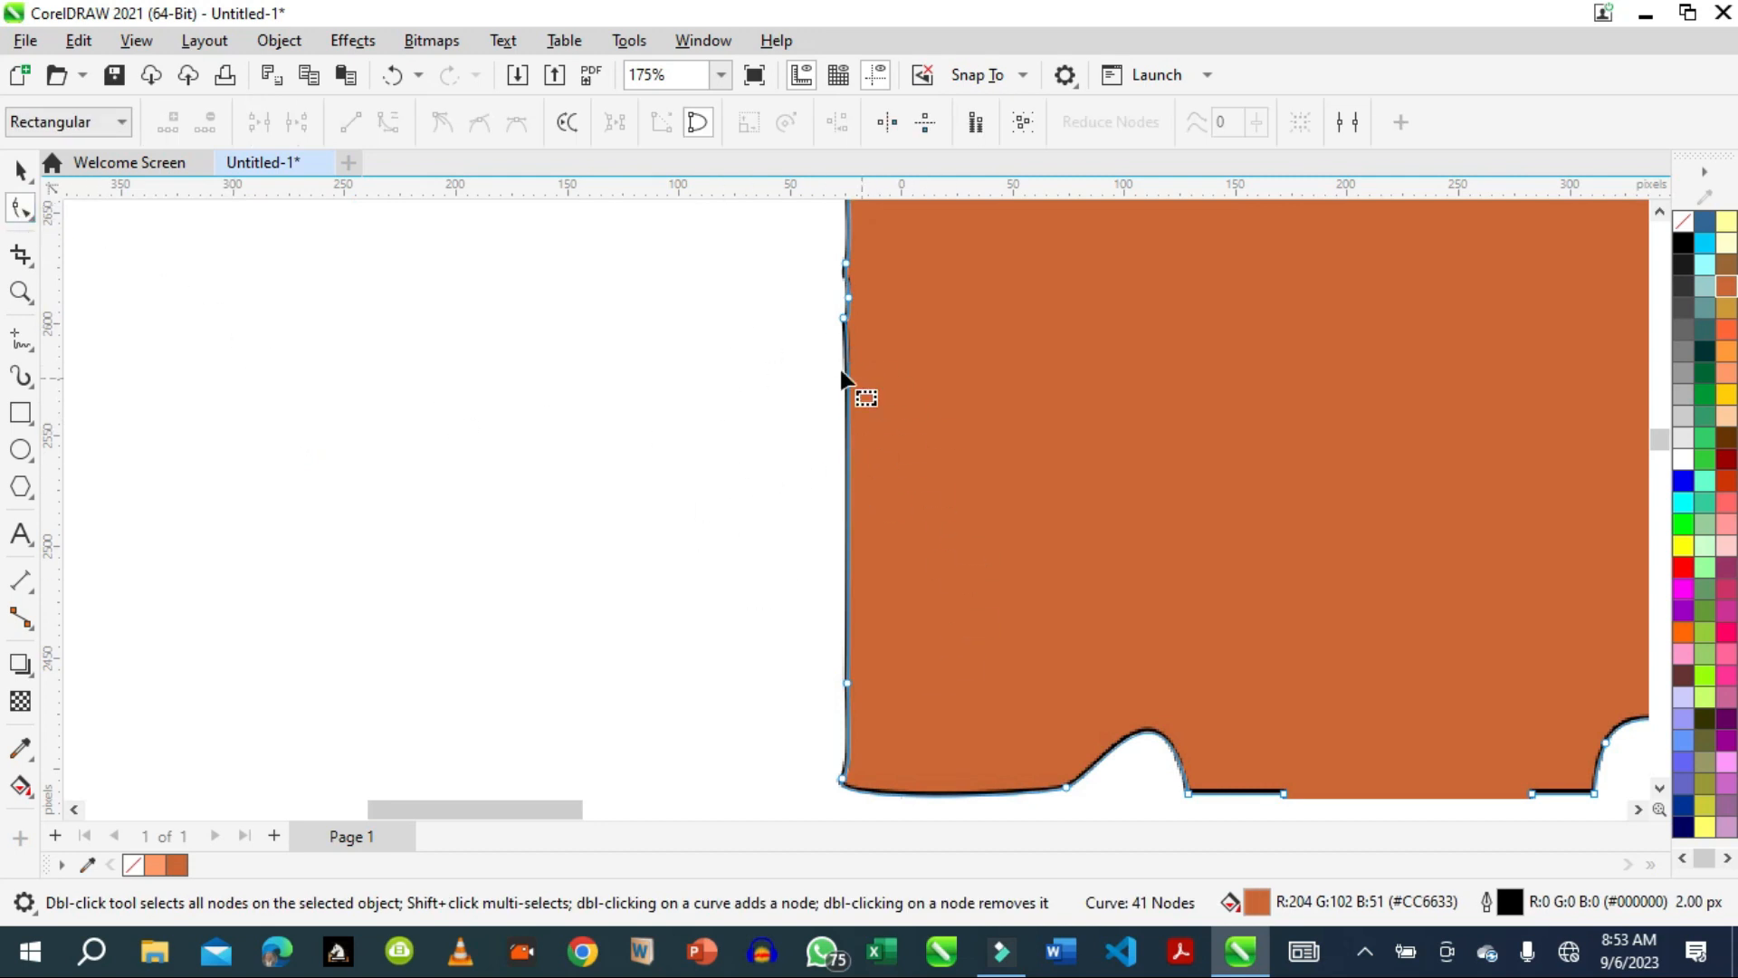
left_click(33, 348)
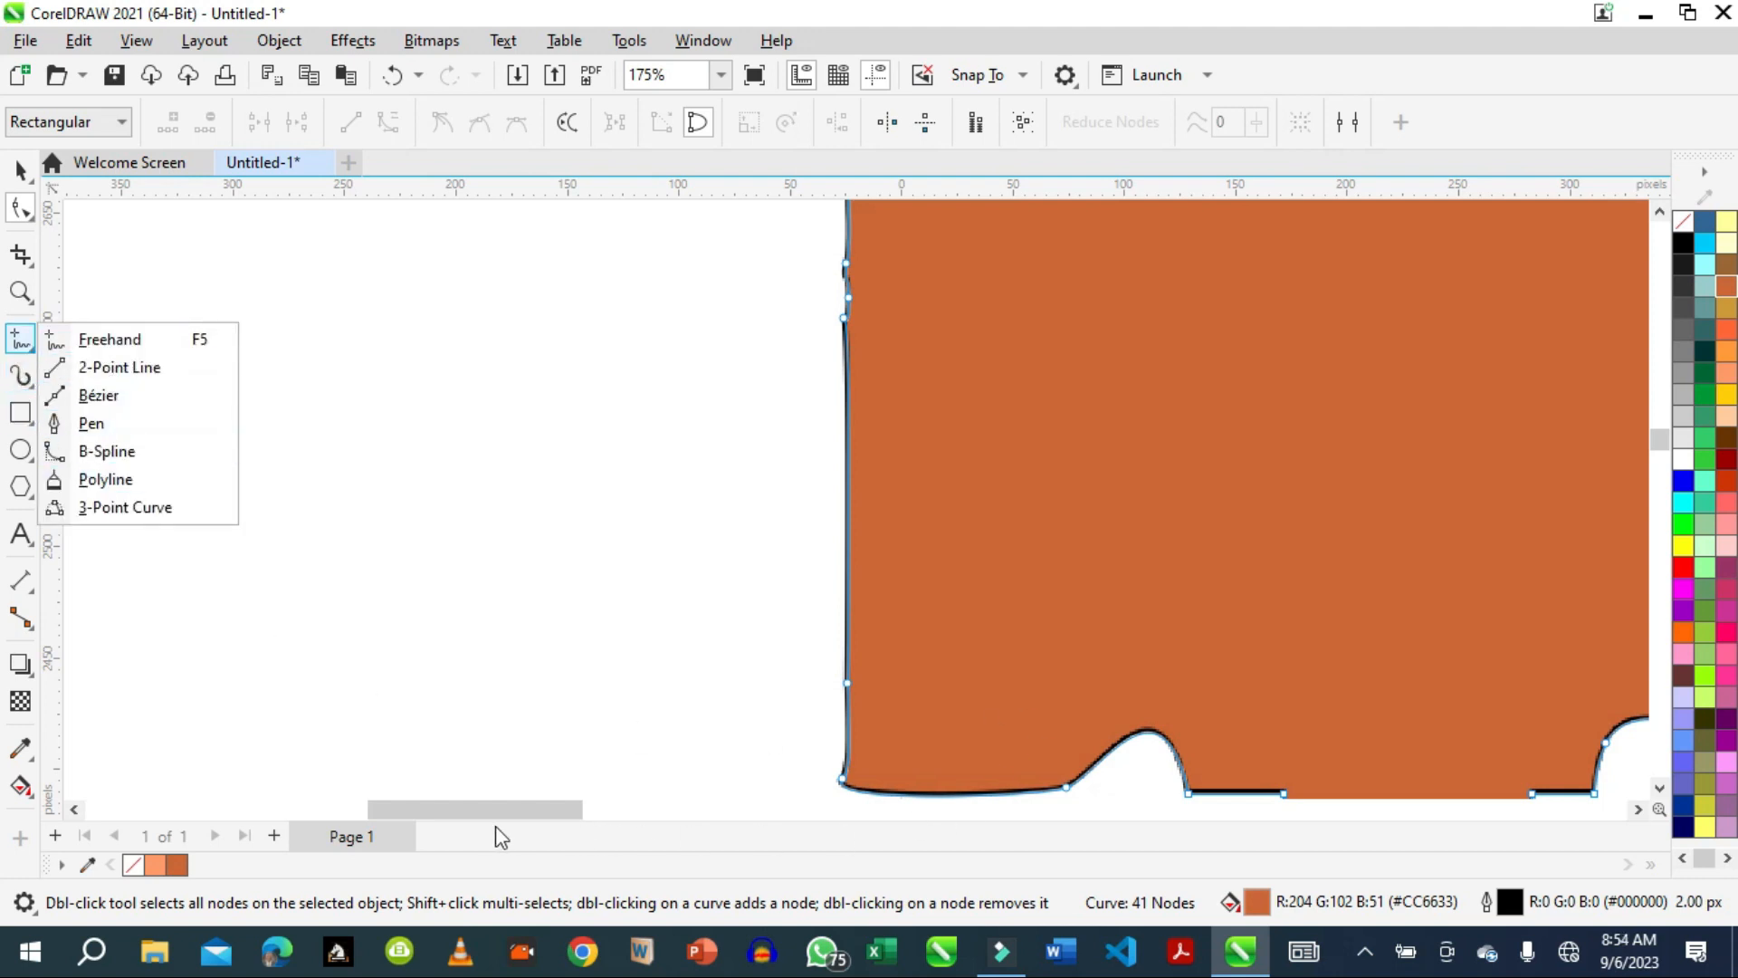
Delete the distorted orange rectangle.
mouse_move(574, 807)
left_mouse_down()
mouse_move(667, 806)
mouse_move(582, 806)
left_mouse_up()
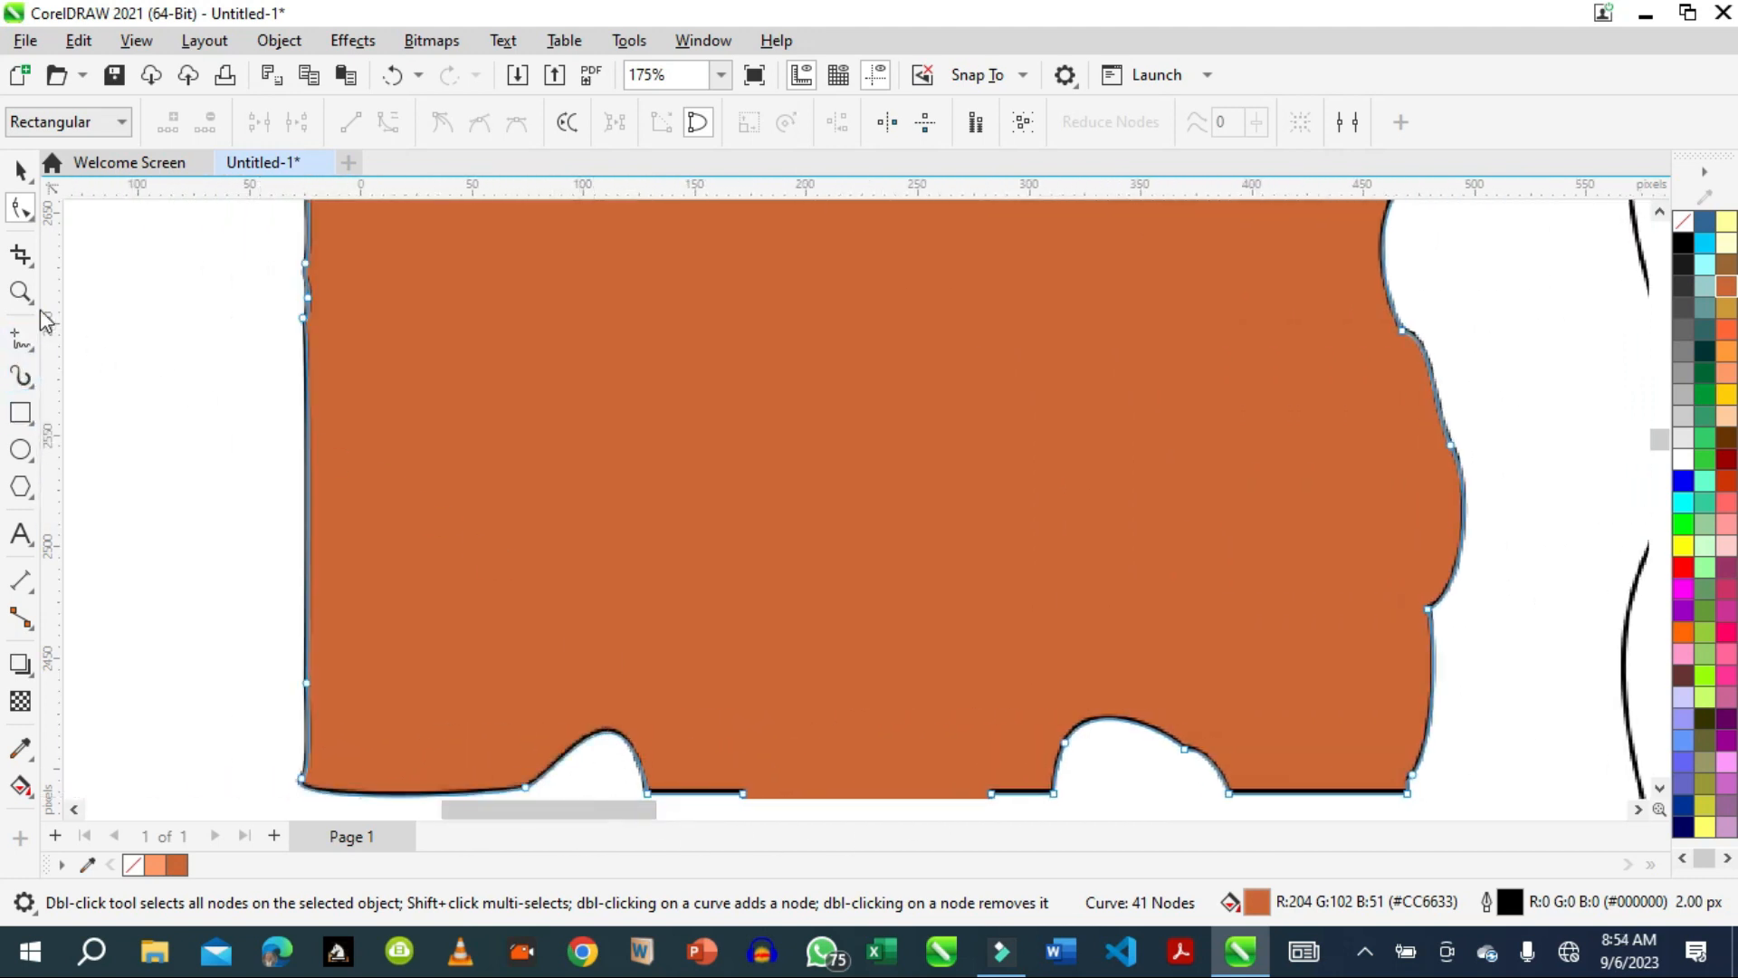
left_click(20, 169)
left_click(806, 602)
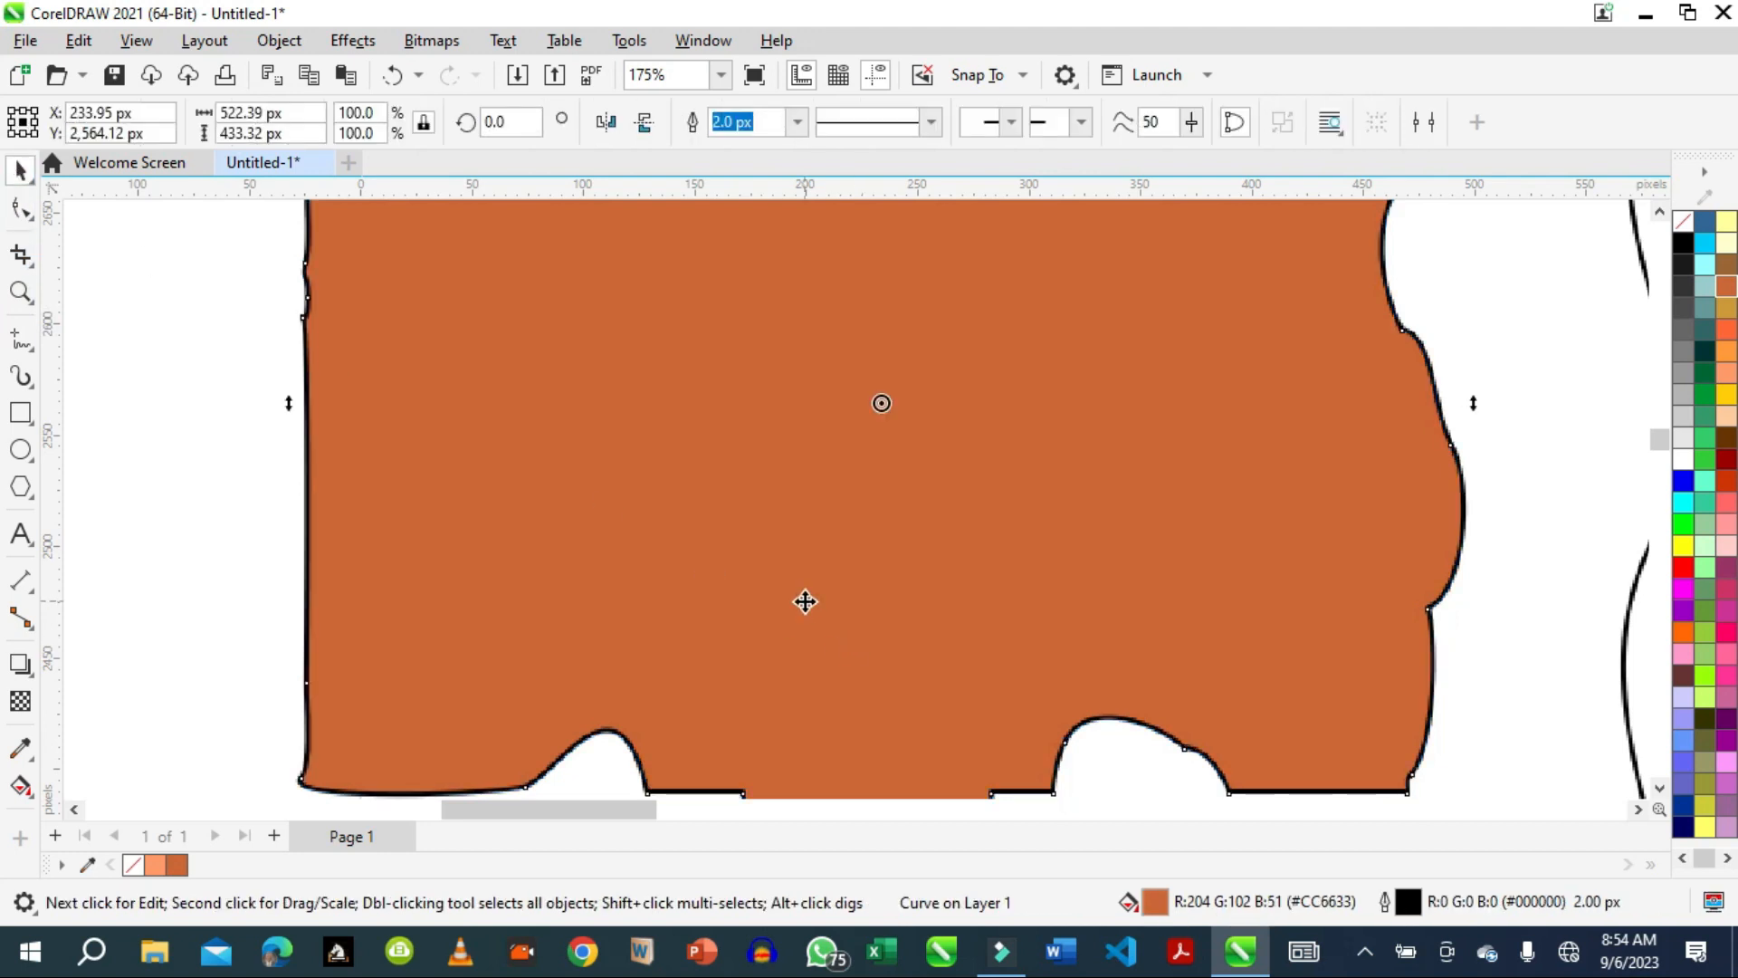
key("Delete")
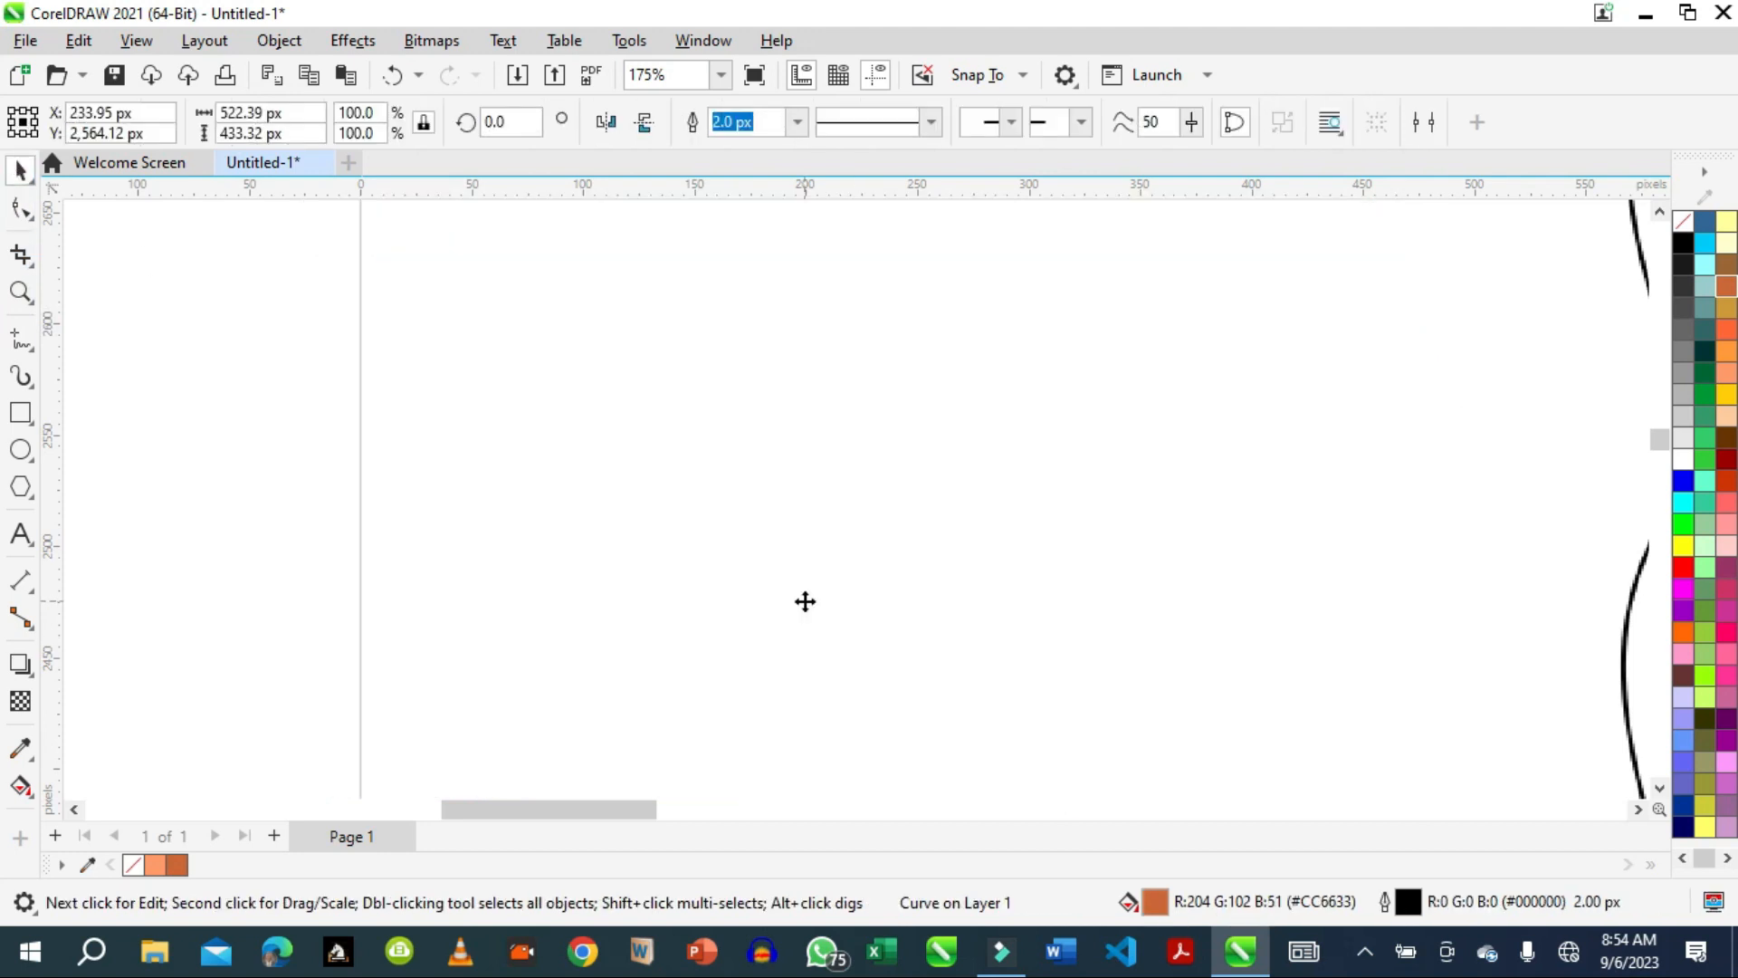
Draw a rectangle about 215 by 151 px across the page's top edge, to the right of the twirled spirals.
scroll(976, 487, "down", 3)
scroll(975, 495, "down", 1)
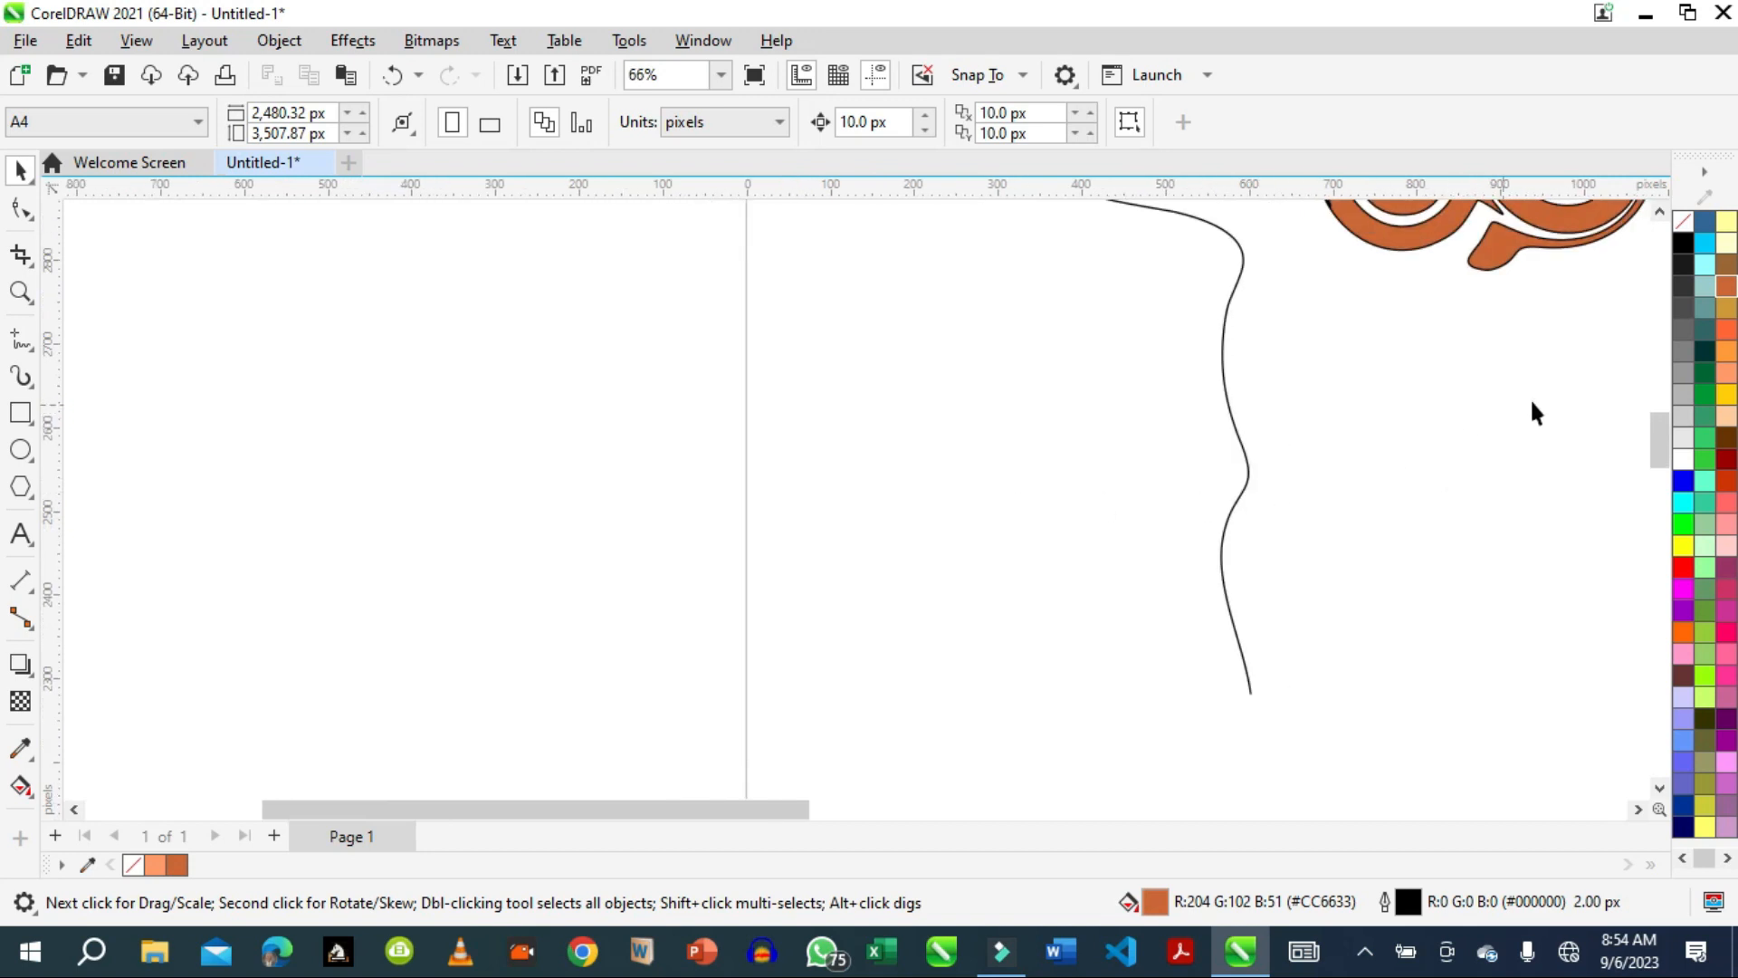
left_click_drag(1659, 426, 1554, 326)
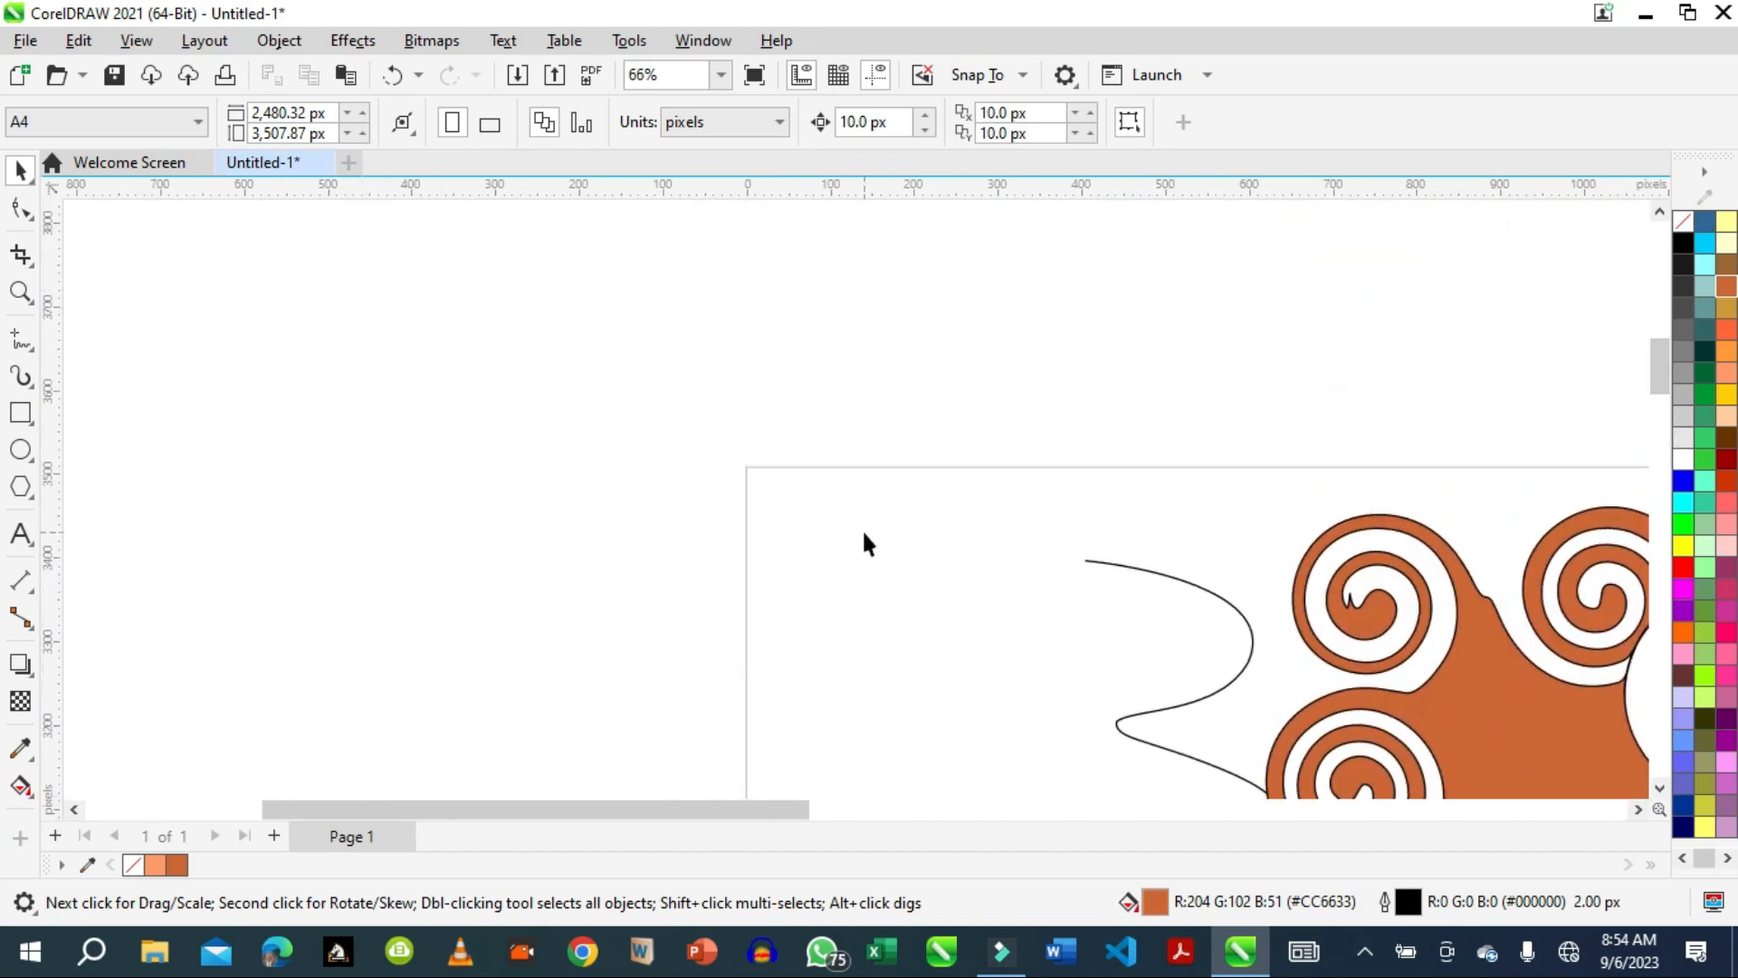
left_click_drag(525, 808, 747, 807)
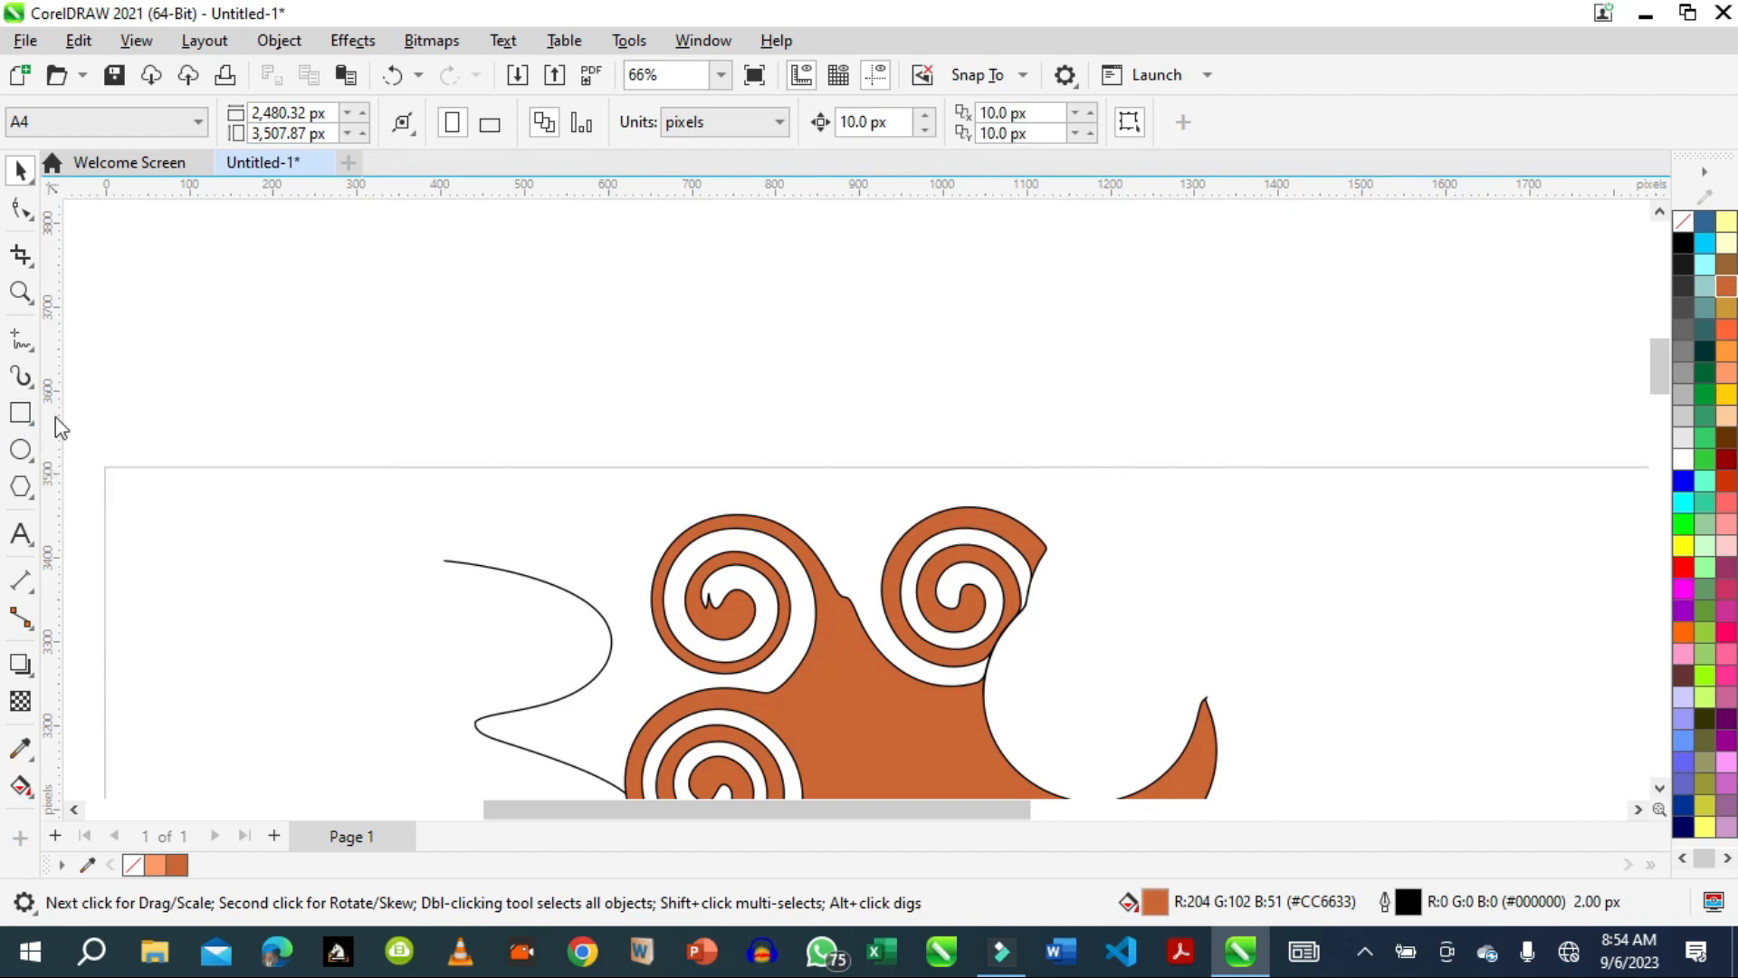
left_click(20, 414)
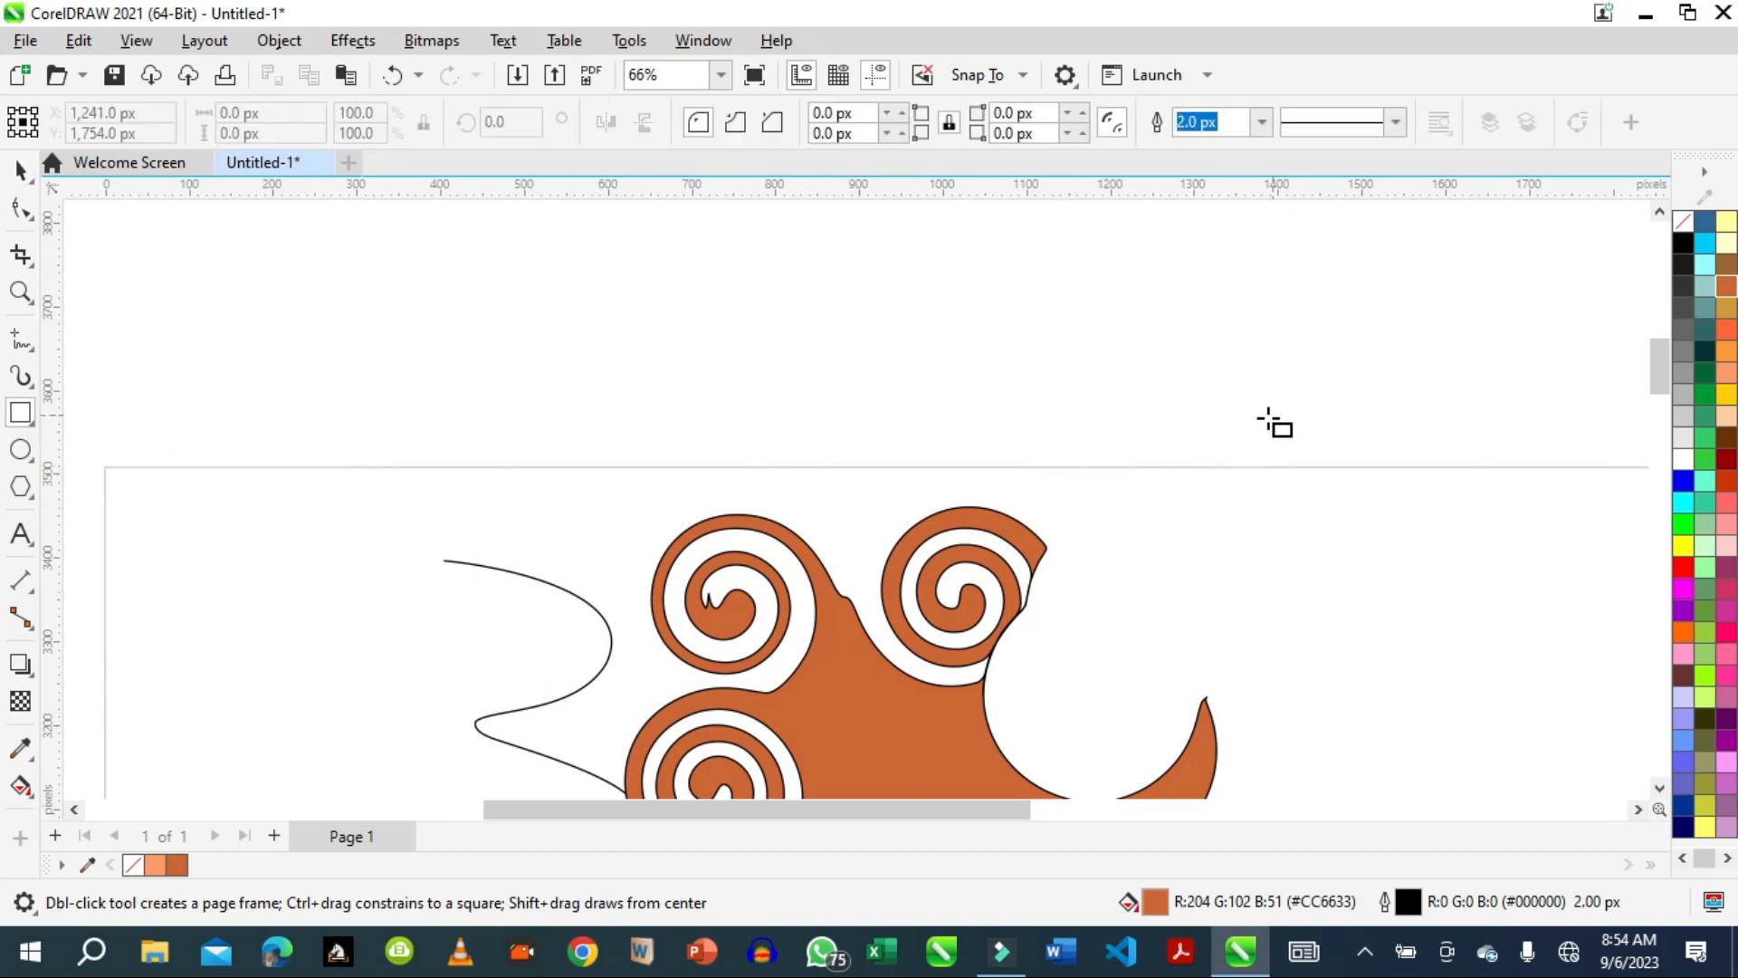
left_click_drag(1214, 408, 1394, 533)
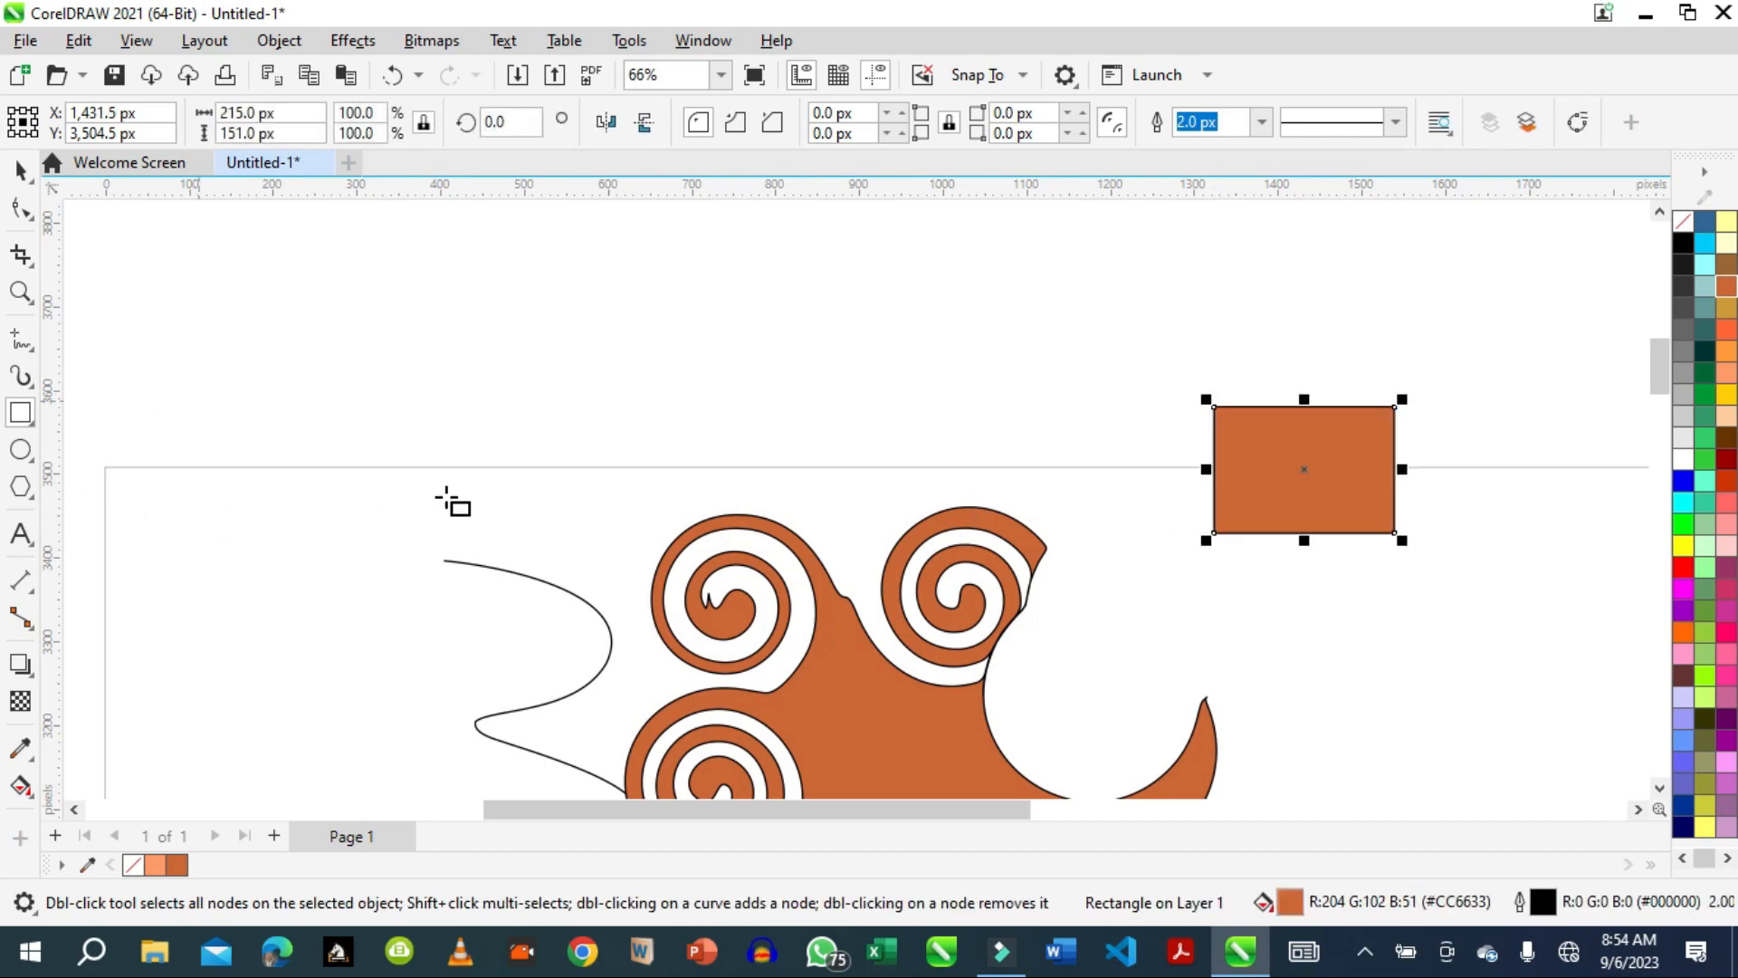
Draw a 3-point rectangle about 286 by 160 px above the page's top edge, over the wavy line.
left_click(32, 422)
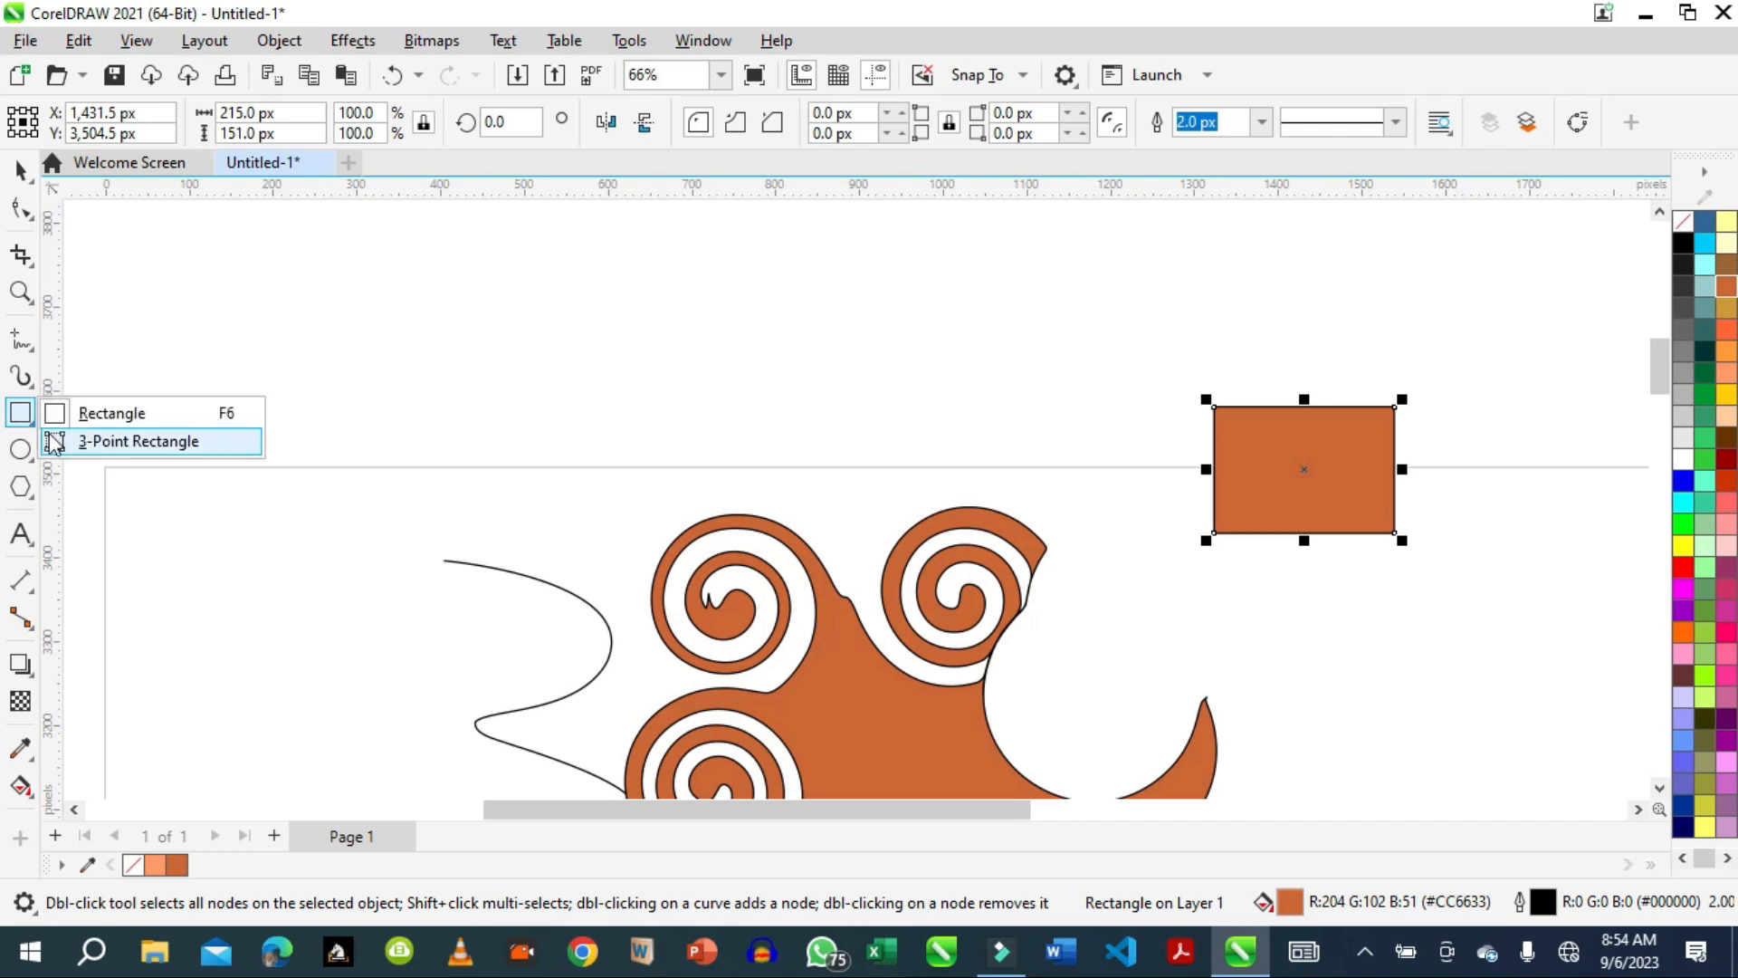
left_click(111, 440)
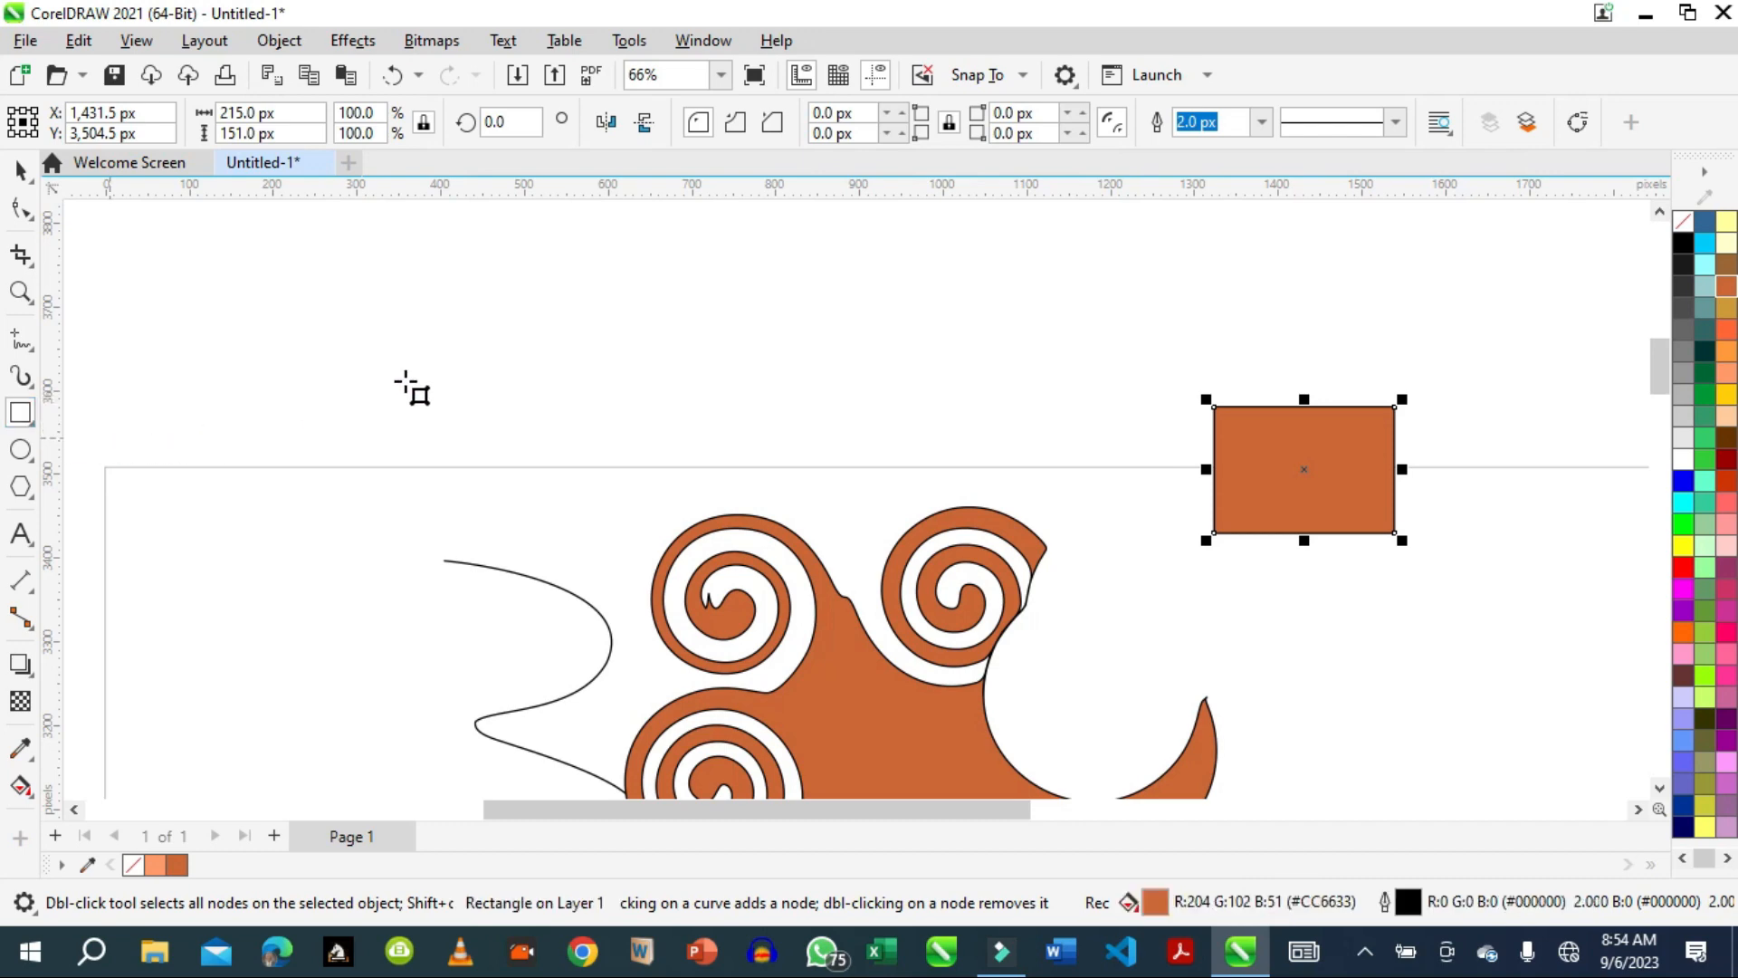
key("Escape")
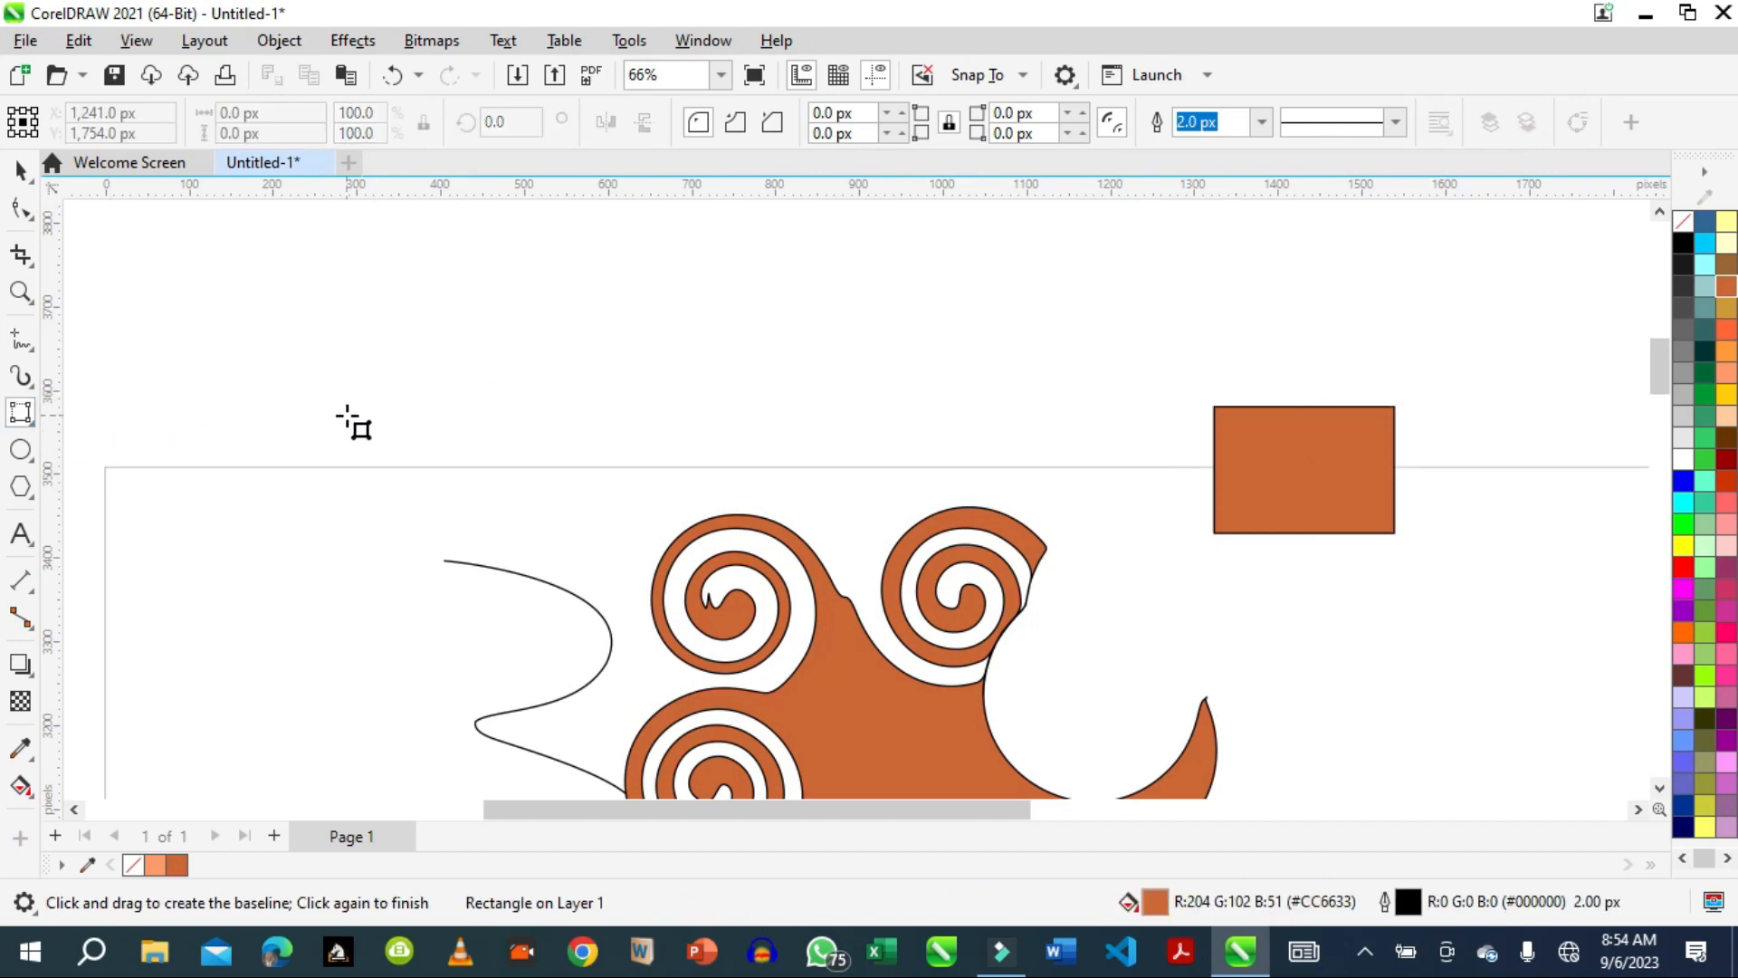
left_click_drag(349, 414, 585, 418)
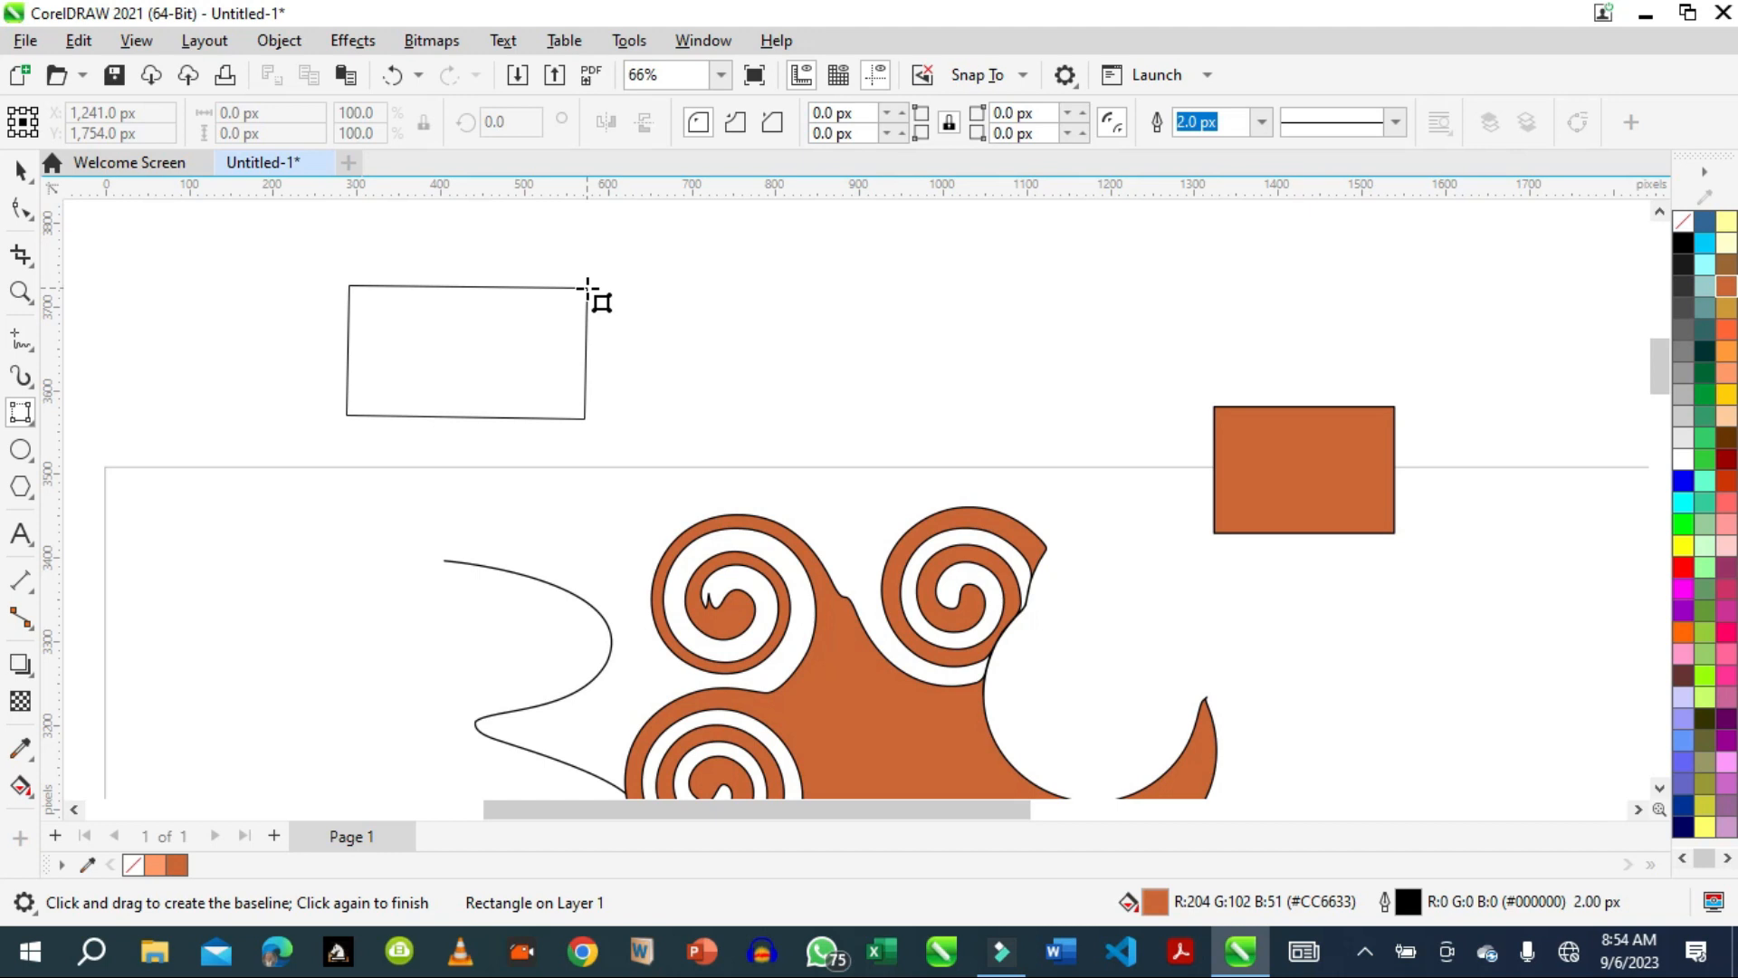
left_click(587, 287)
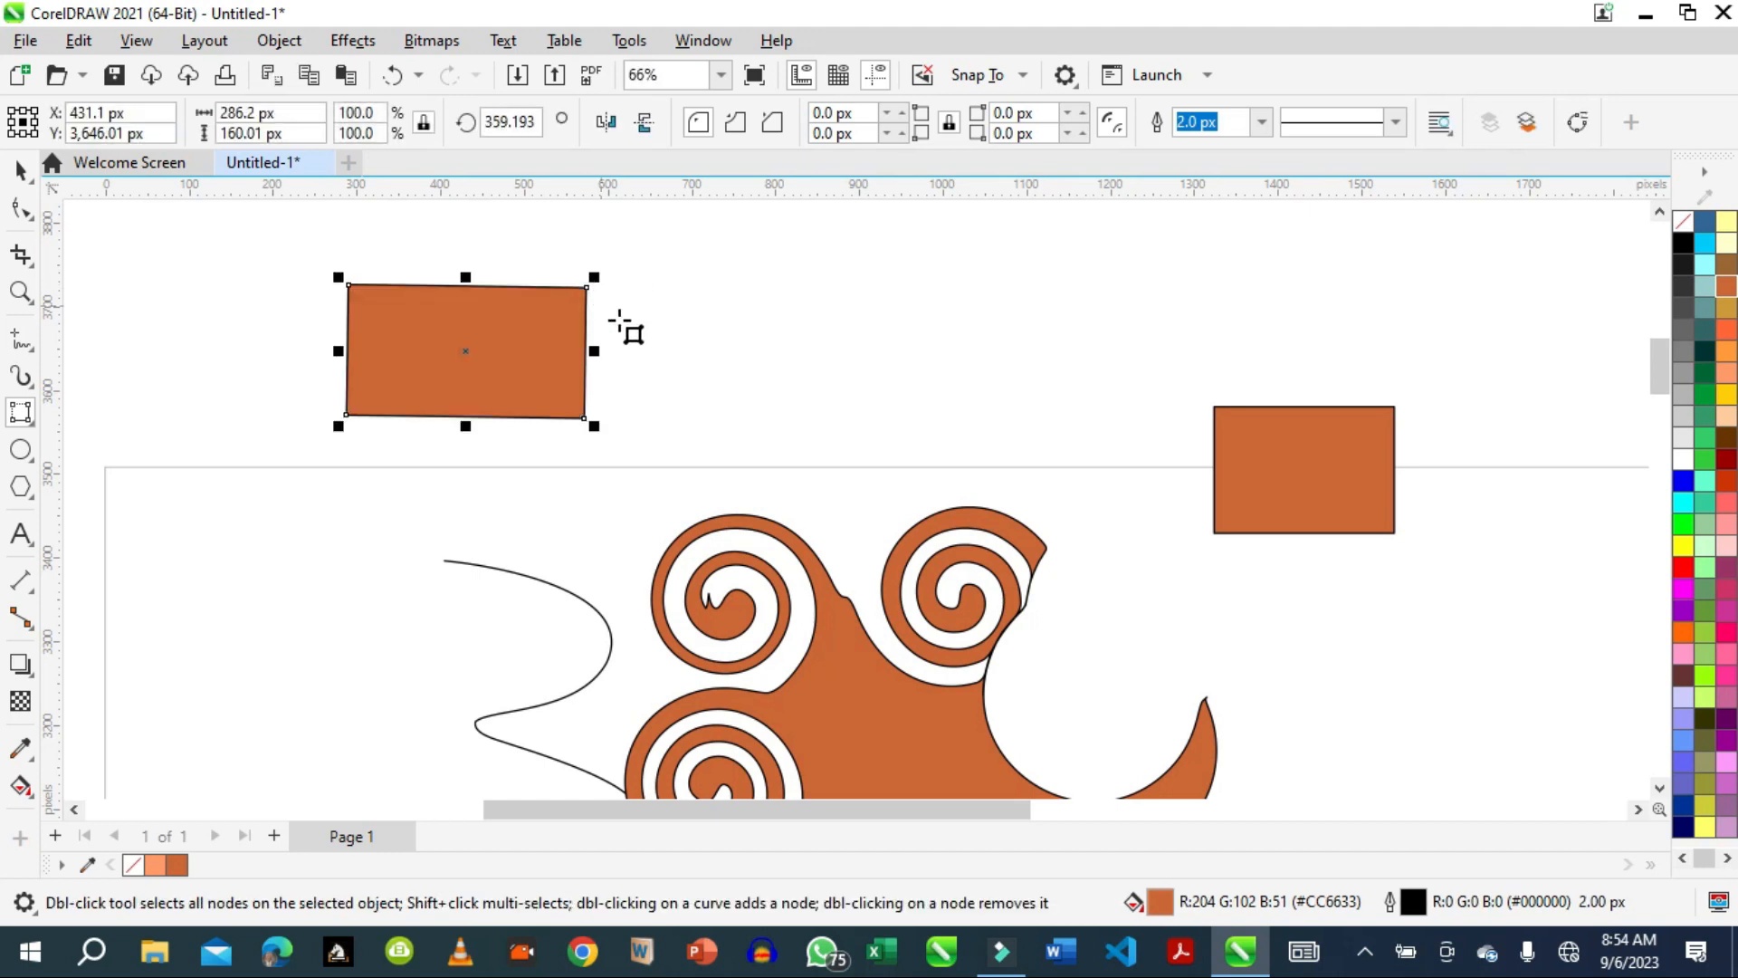
Draw an ellipse about 123 by 145 px above the page, between the two rectangles.
left_click(35, 464)
left_click(70, 451)
left_click_drag(756, 292, 860, 419)
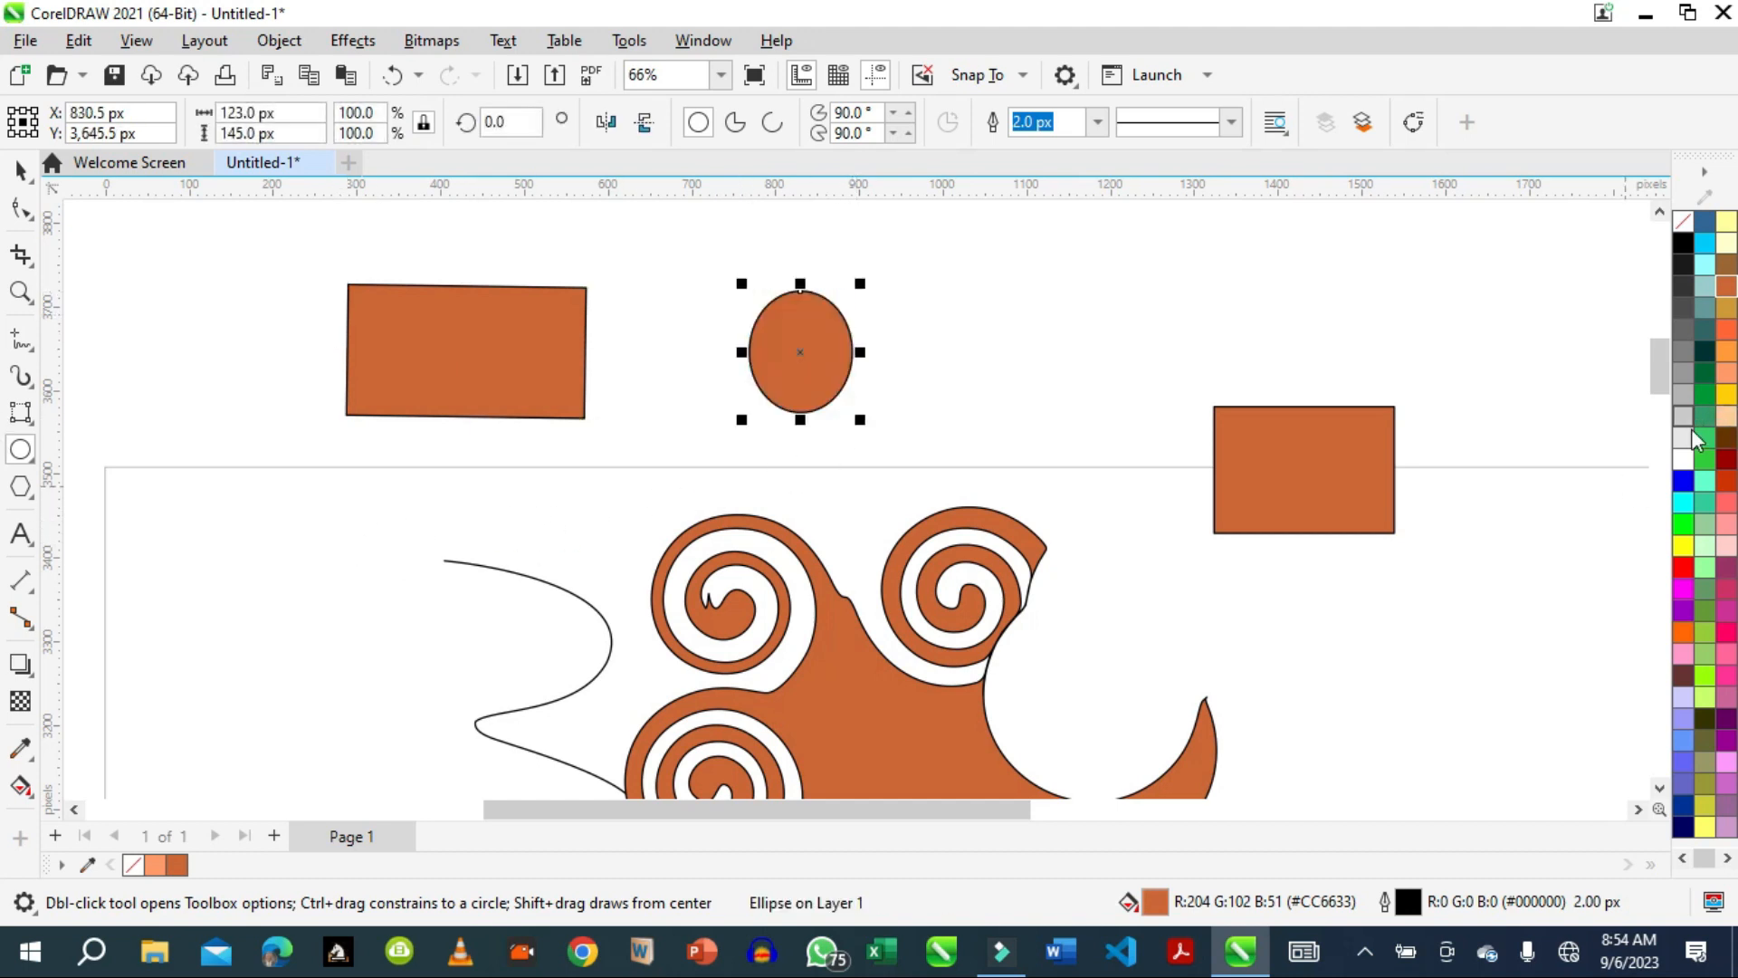
Fill the ellipse with #FF6666 and draw a 3-point ellipse about 164 by 103 px to its right.
left_click(1726, 504)
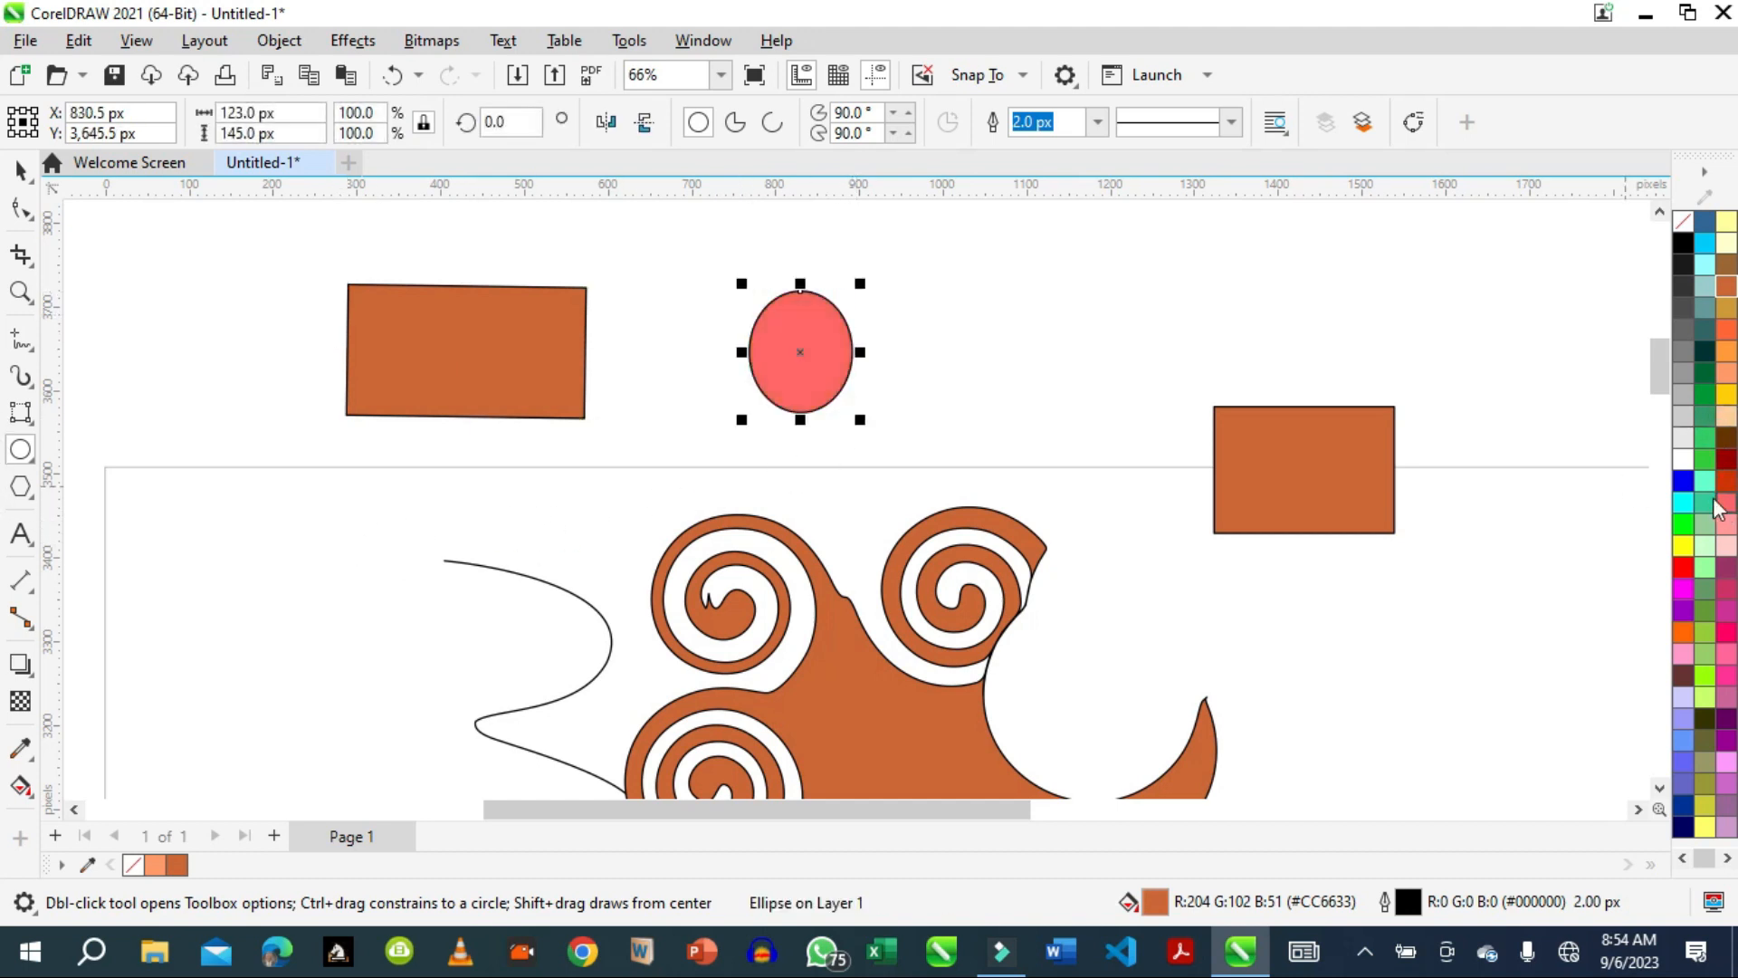
left_click(28, 464)
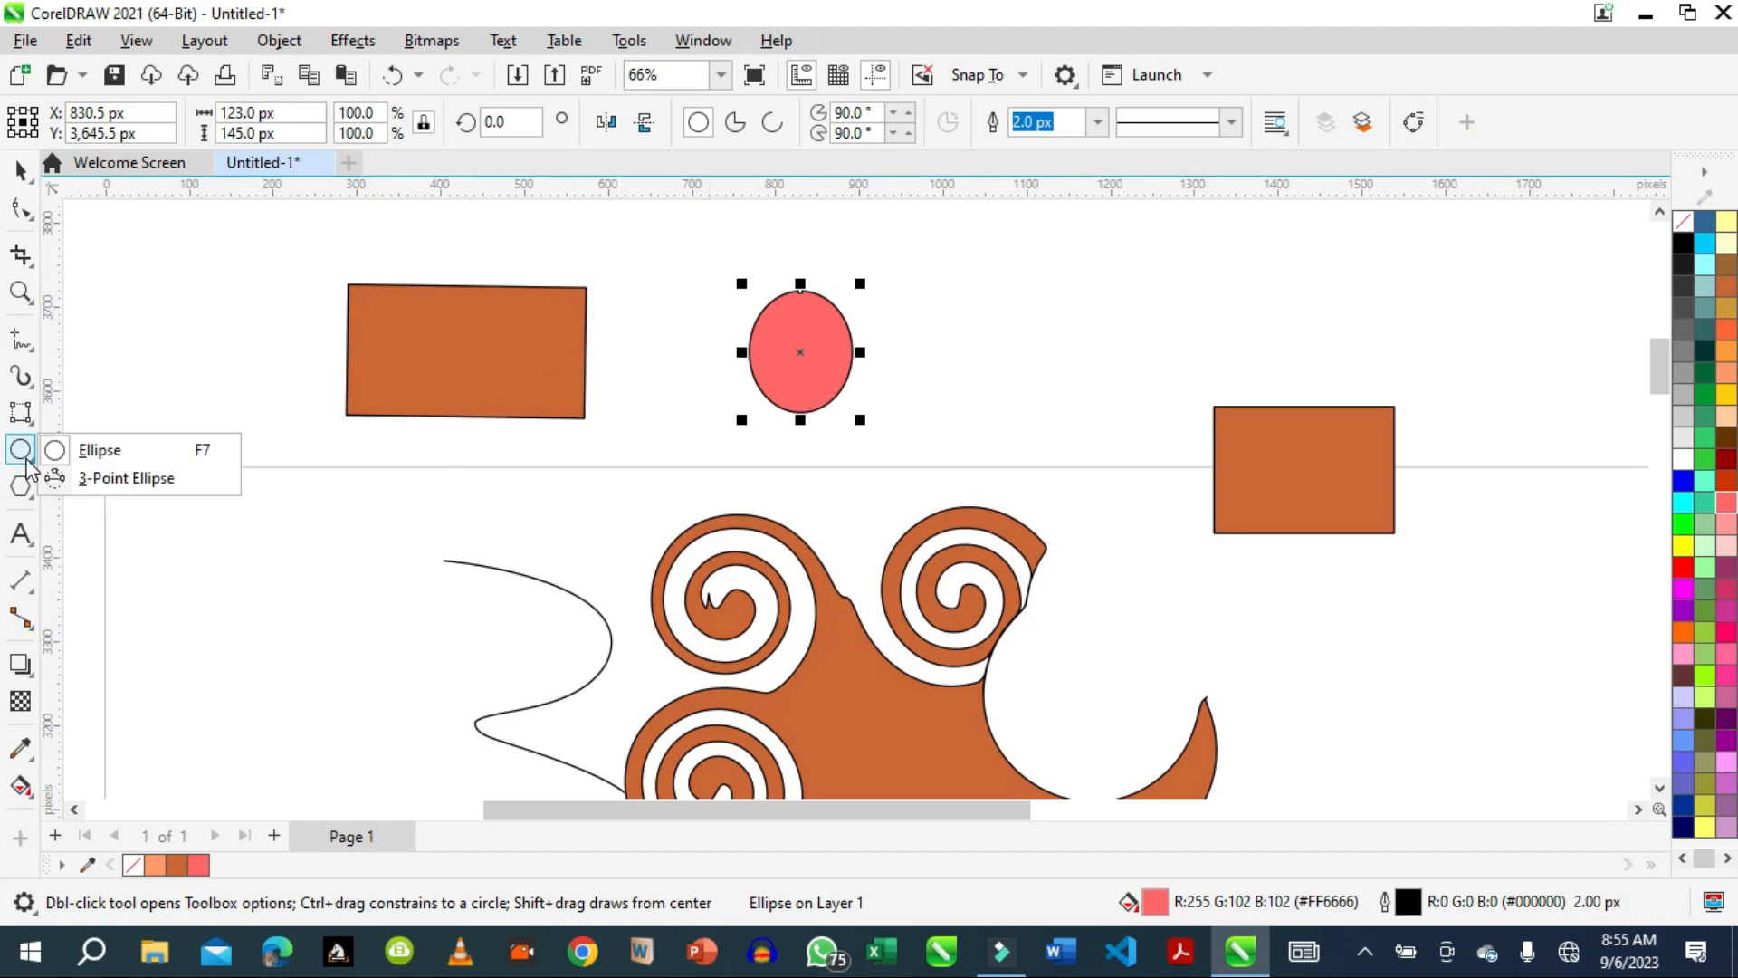
left_click(125, 480)
left_click_drag(948, 350, 1087, 338)
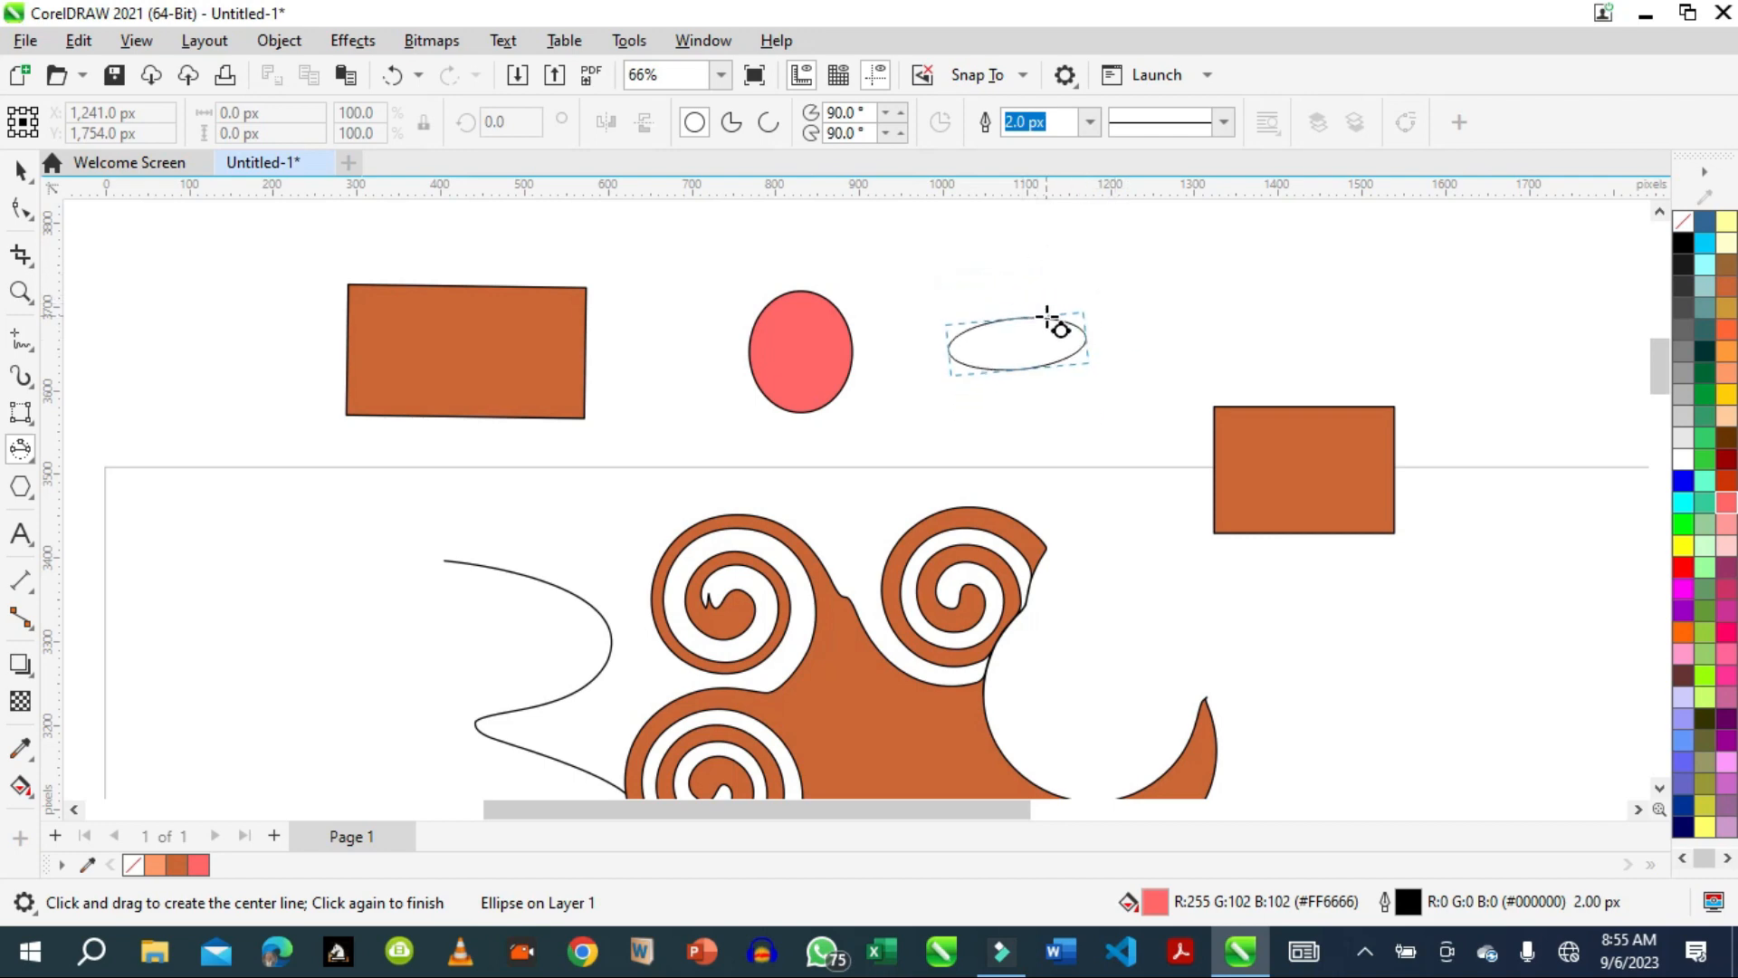
left_click(1050, 299)
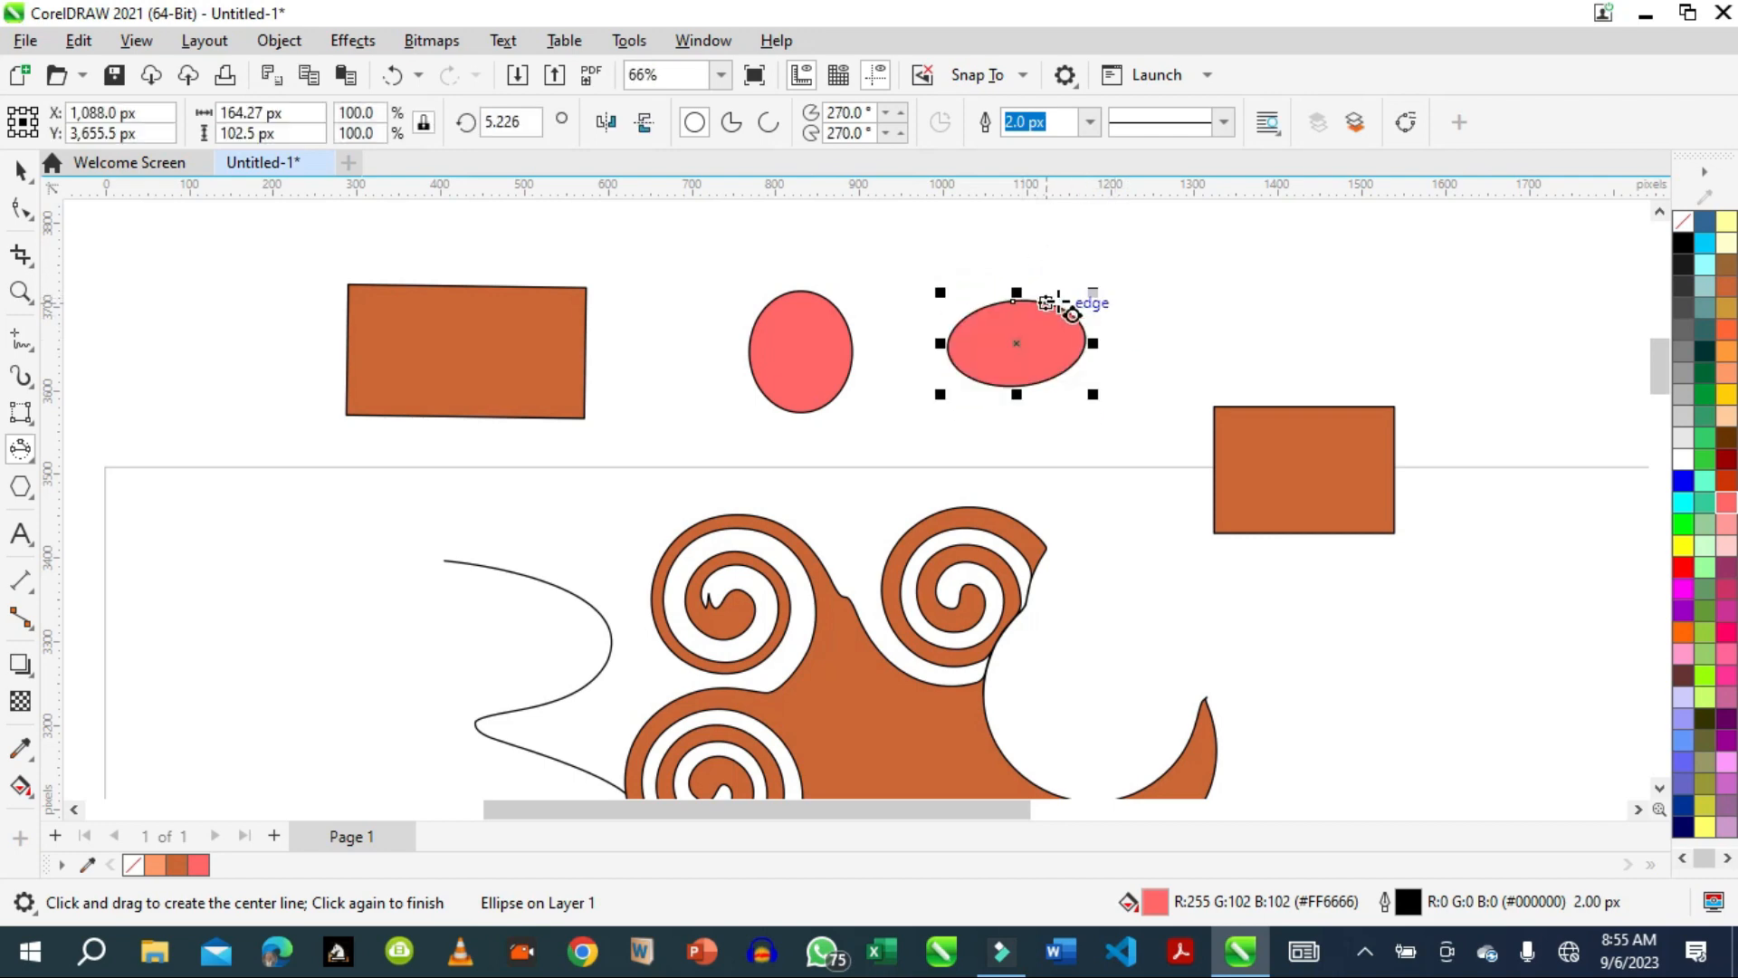
left_click(22, 496)
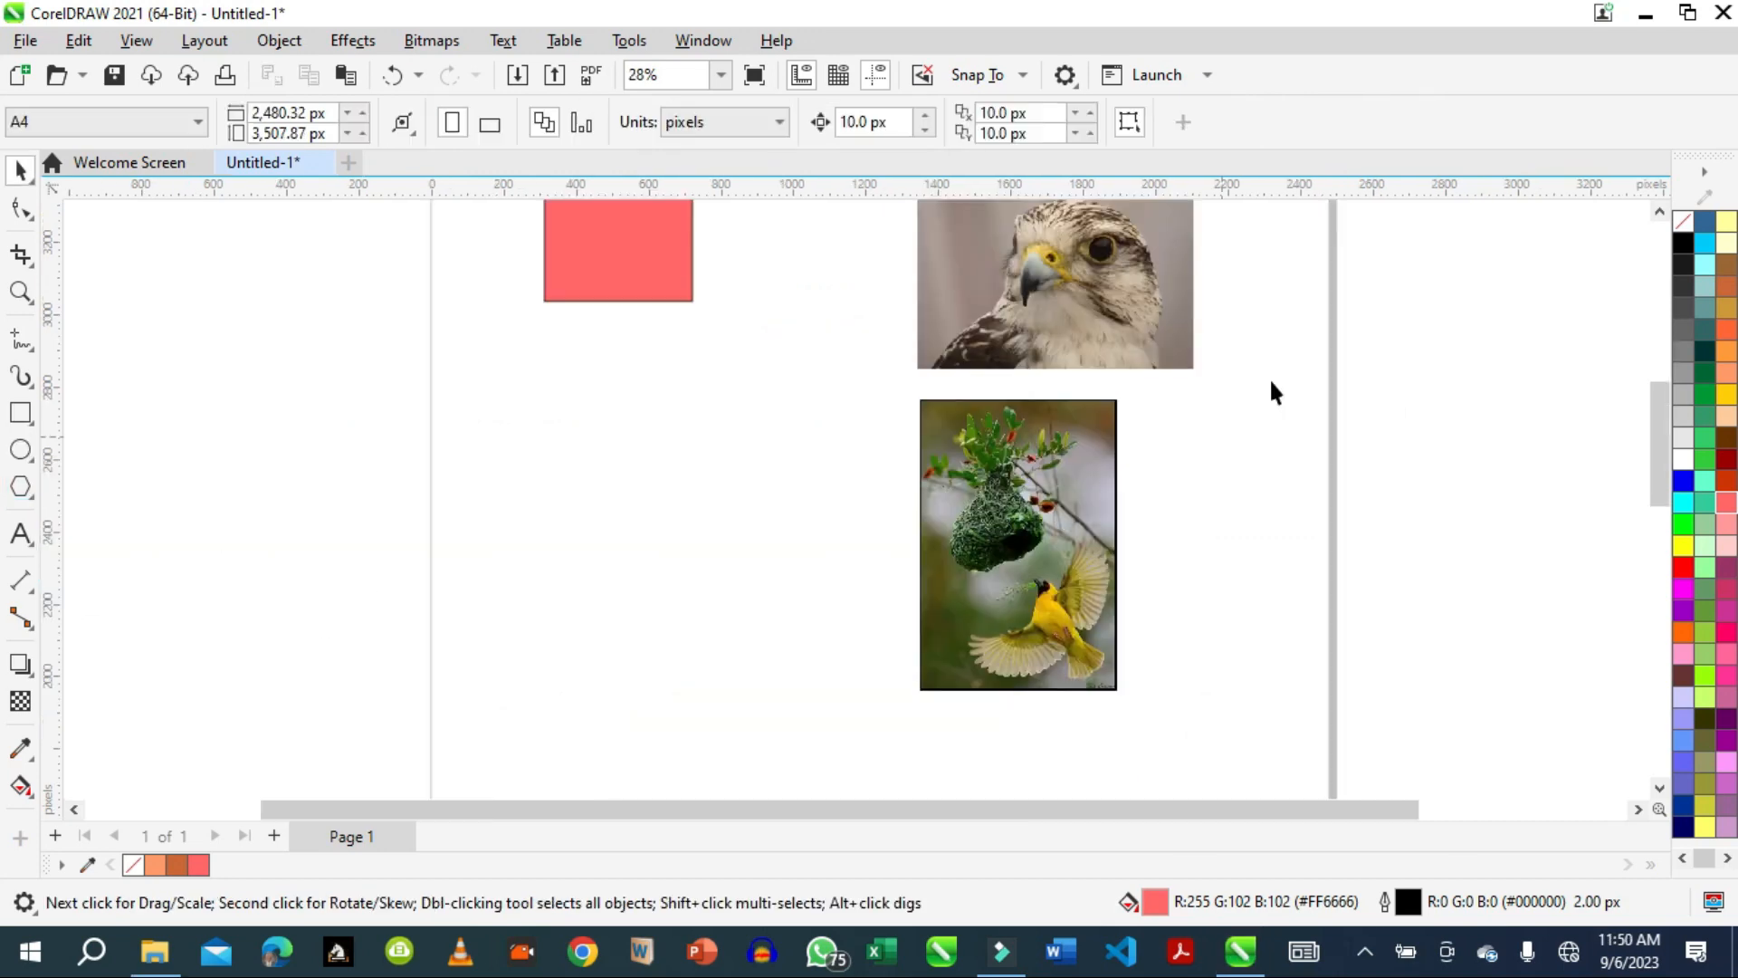
left_click(35, 264)
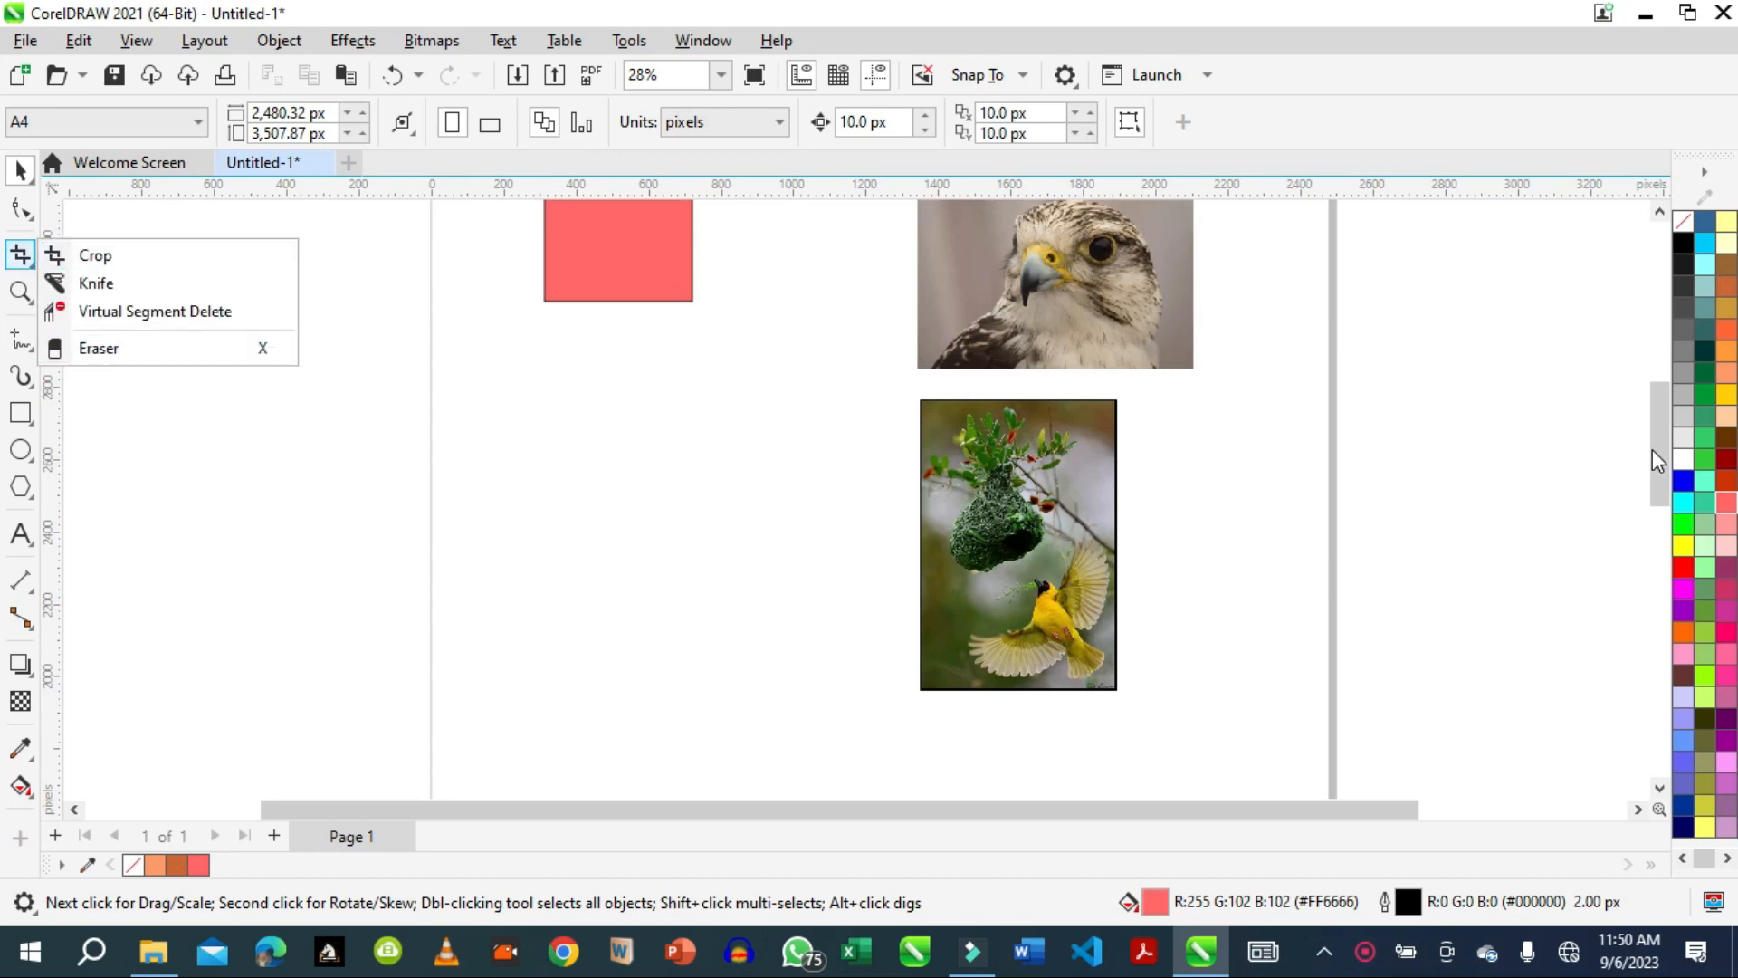
mouse_move(1653, 449)
left_mouse_down()
mouse_move(1658, 410)
mouse_move(1656, 433)
left_mouse_up()
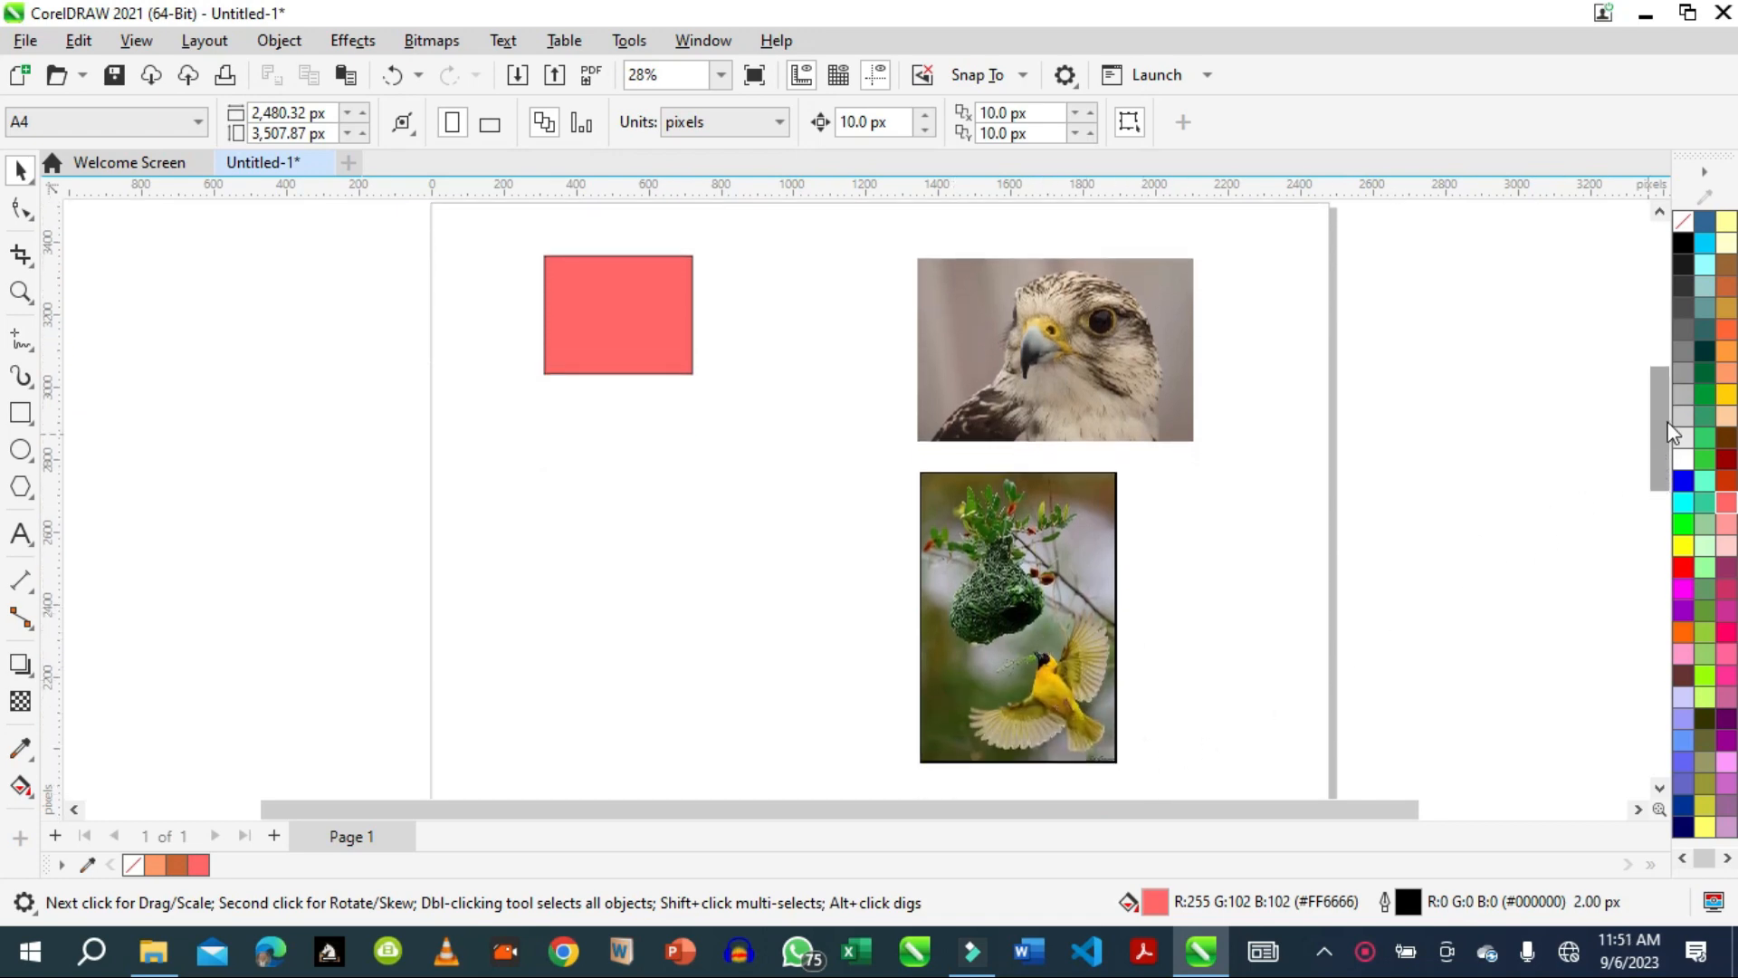
left_click_drag(1662, 426, 1660, 453)
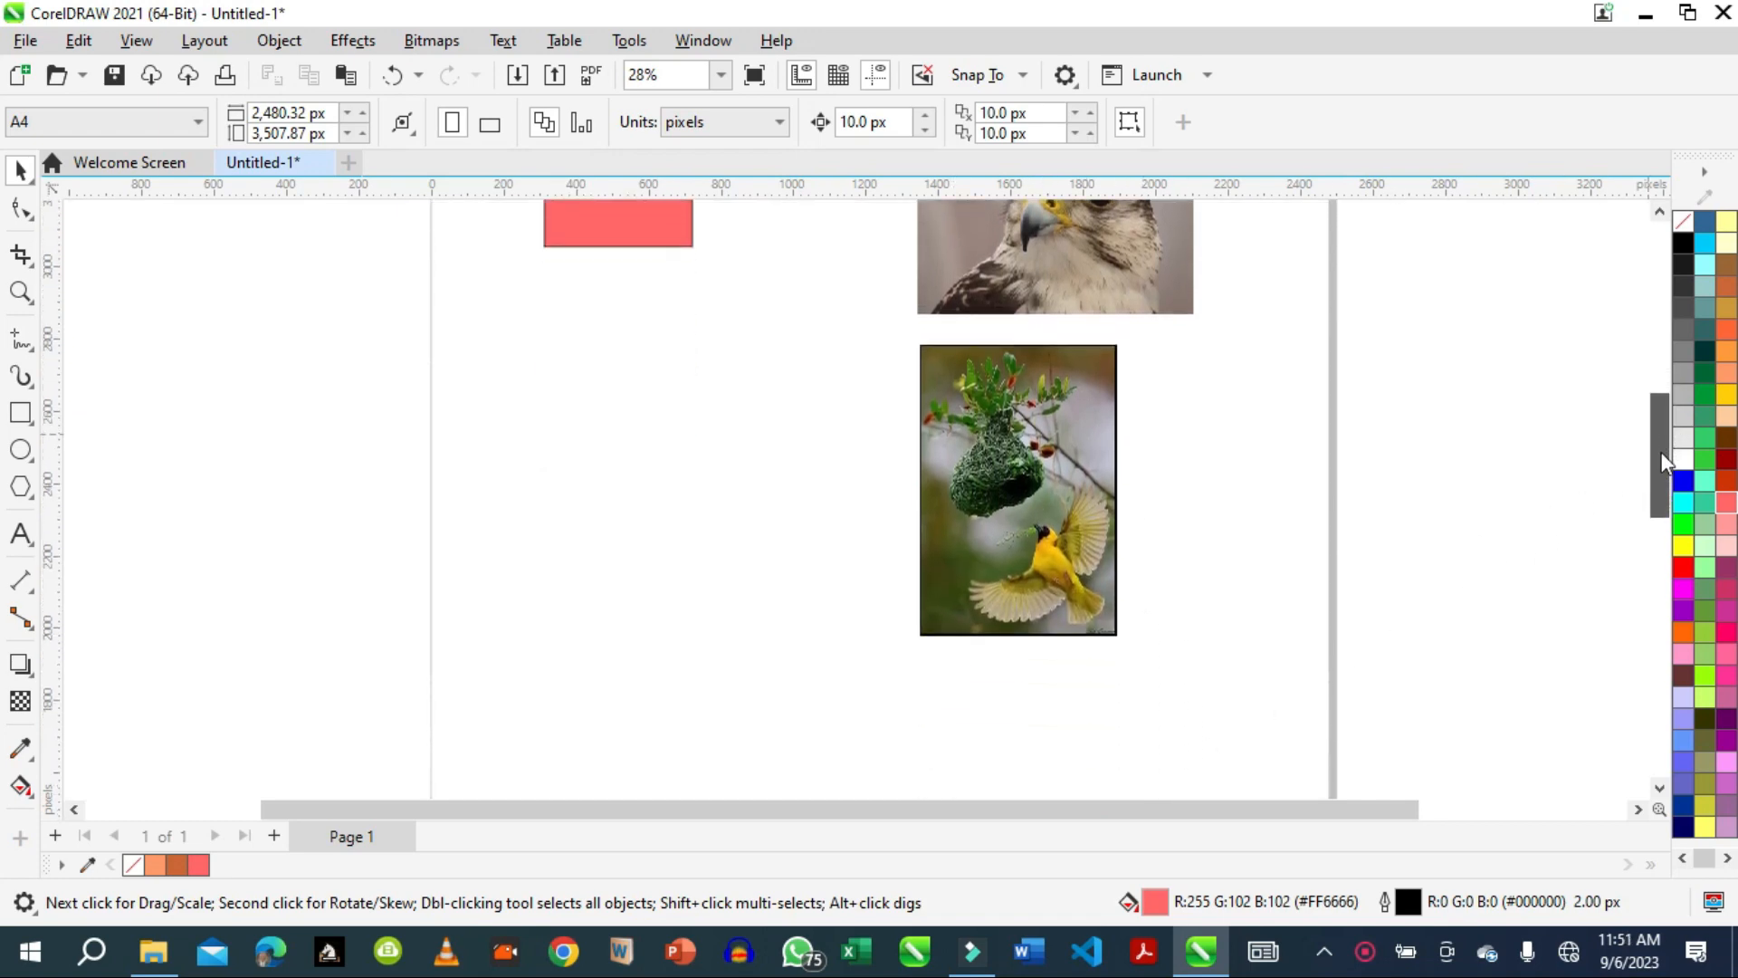
Crop the drawing to an area about 467 by 409 px around the yellow bird, with nothing selected.
left_click(19, 292)
left_click_drag(860, 307, 1370, 721)
left_click_drag(1666, 478, 1665, 415)
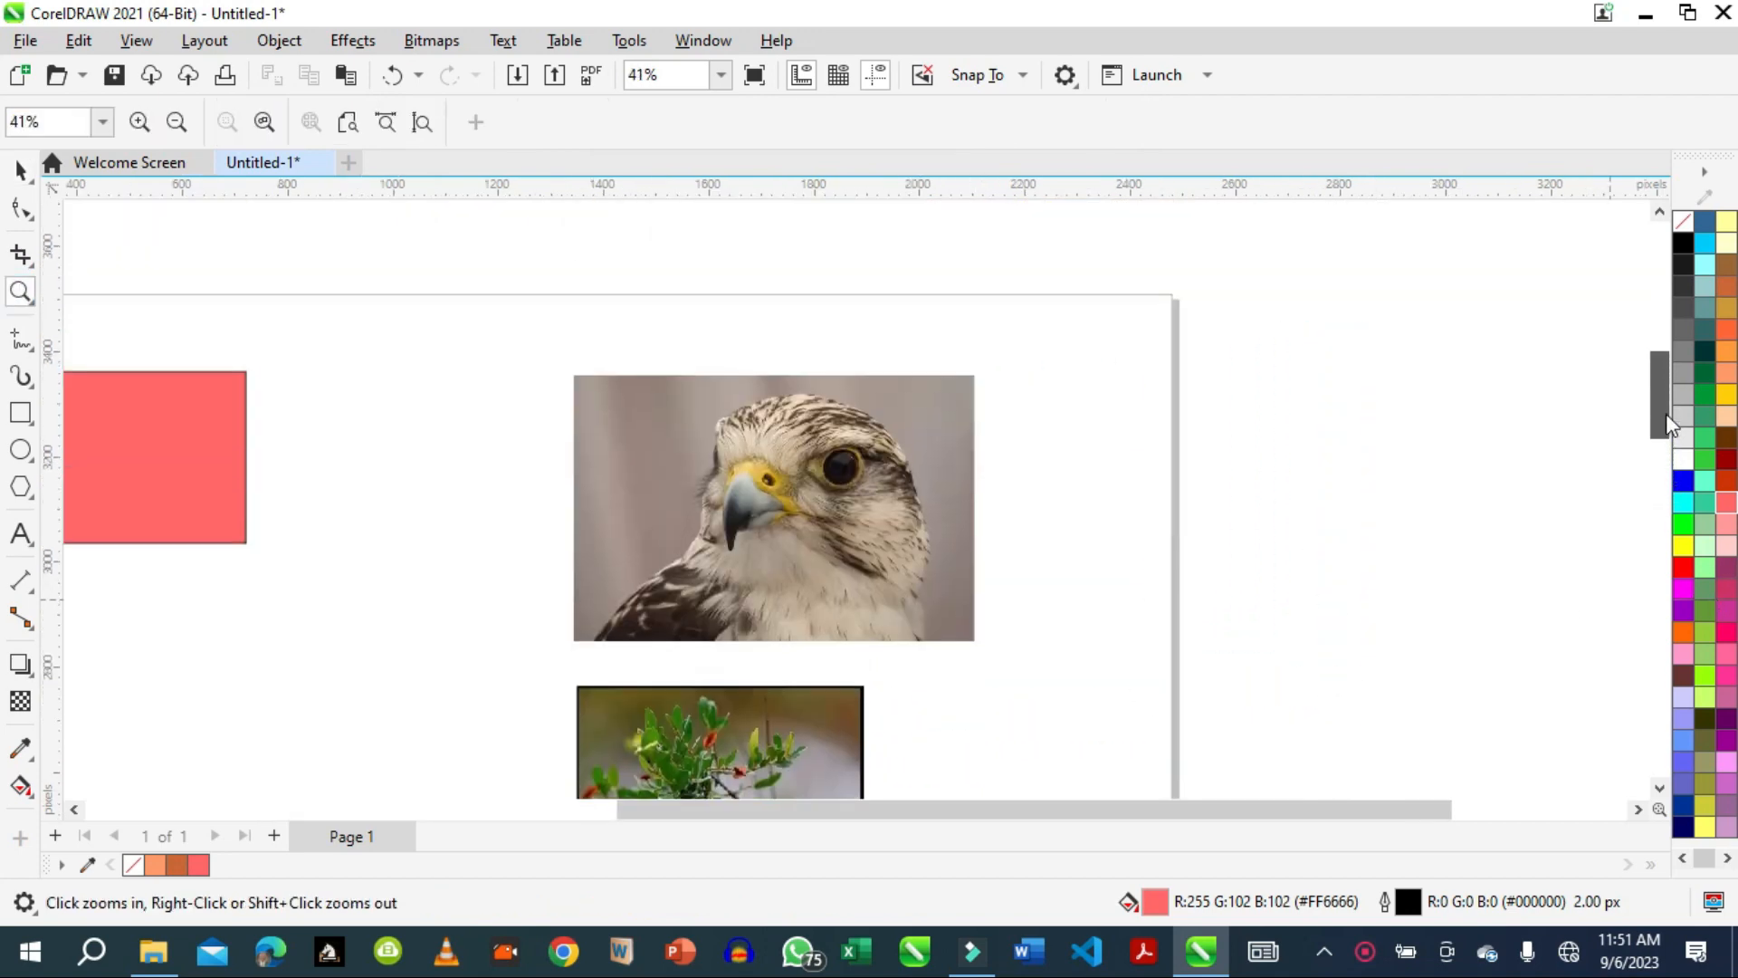
left_click(19, 172)
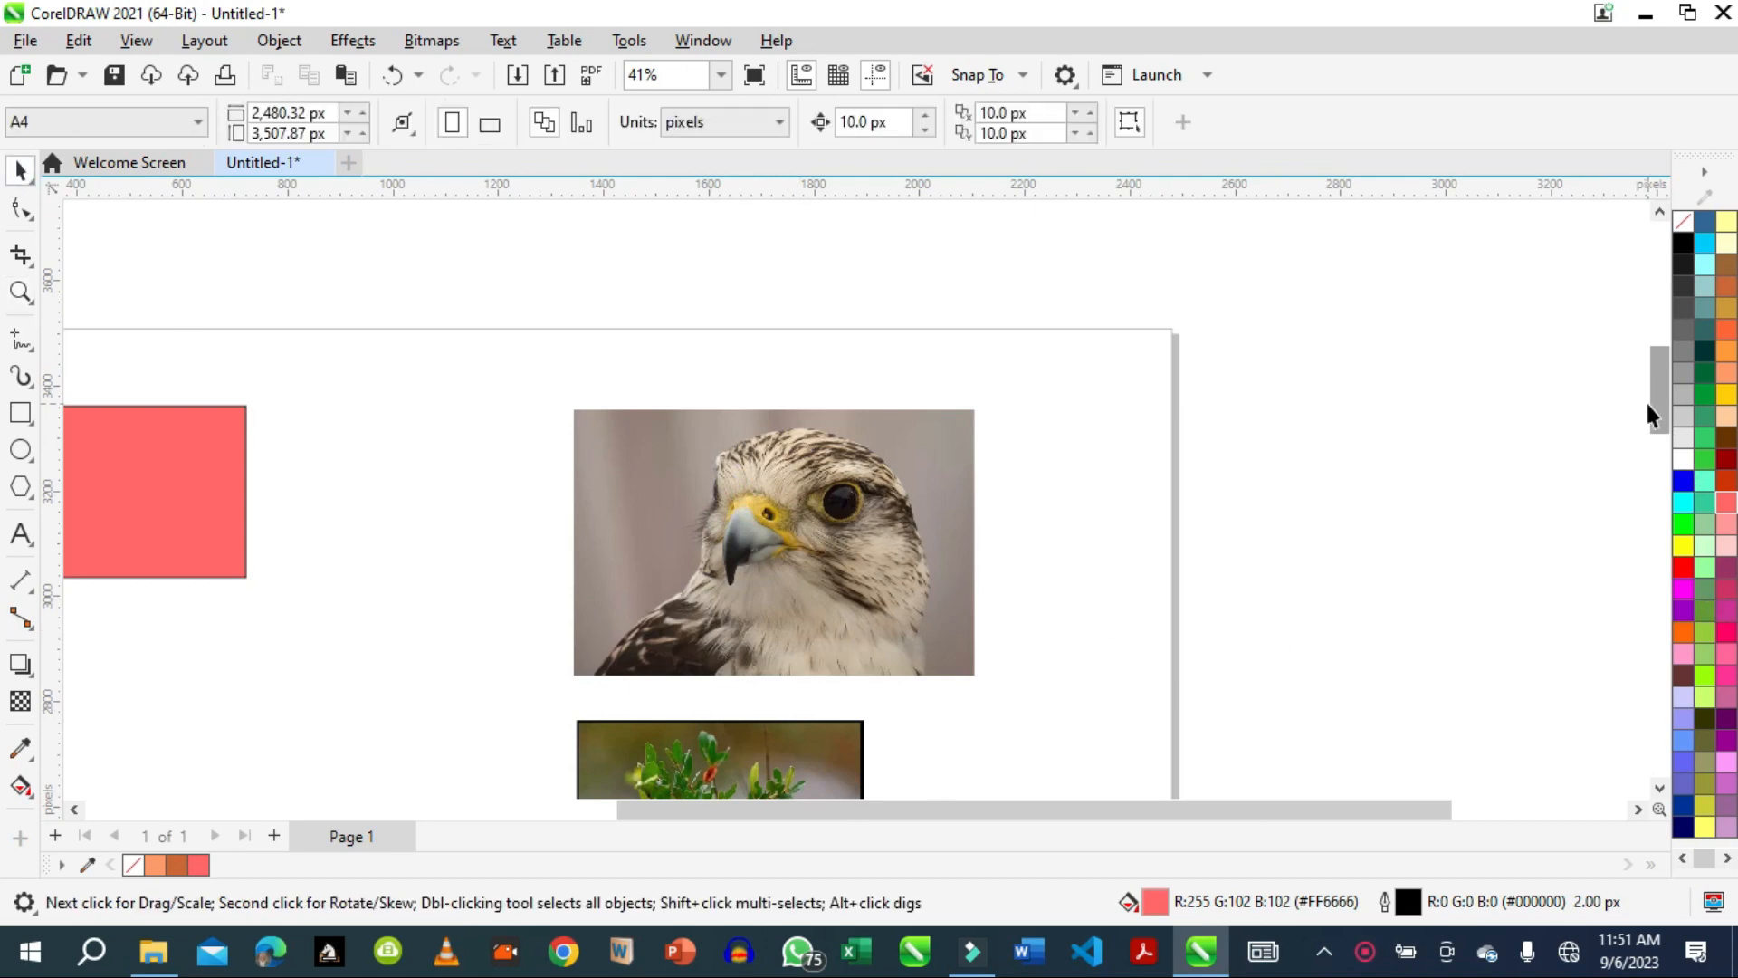
left_click_drag(1647, 406, 1658, 442)
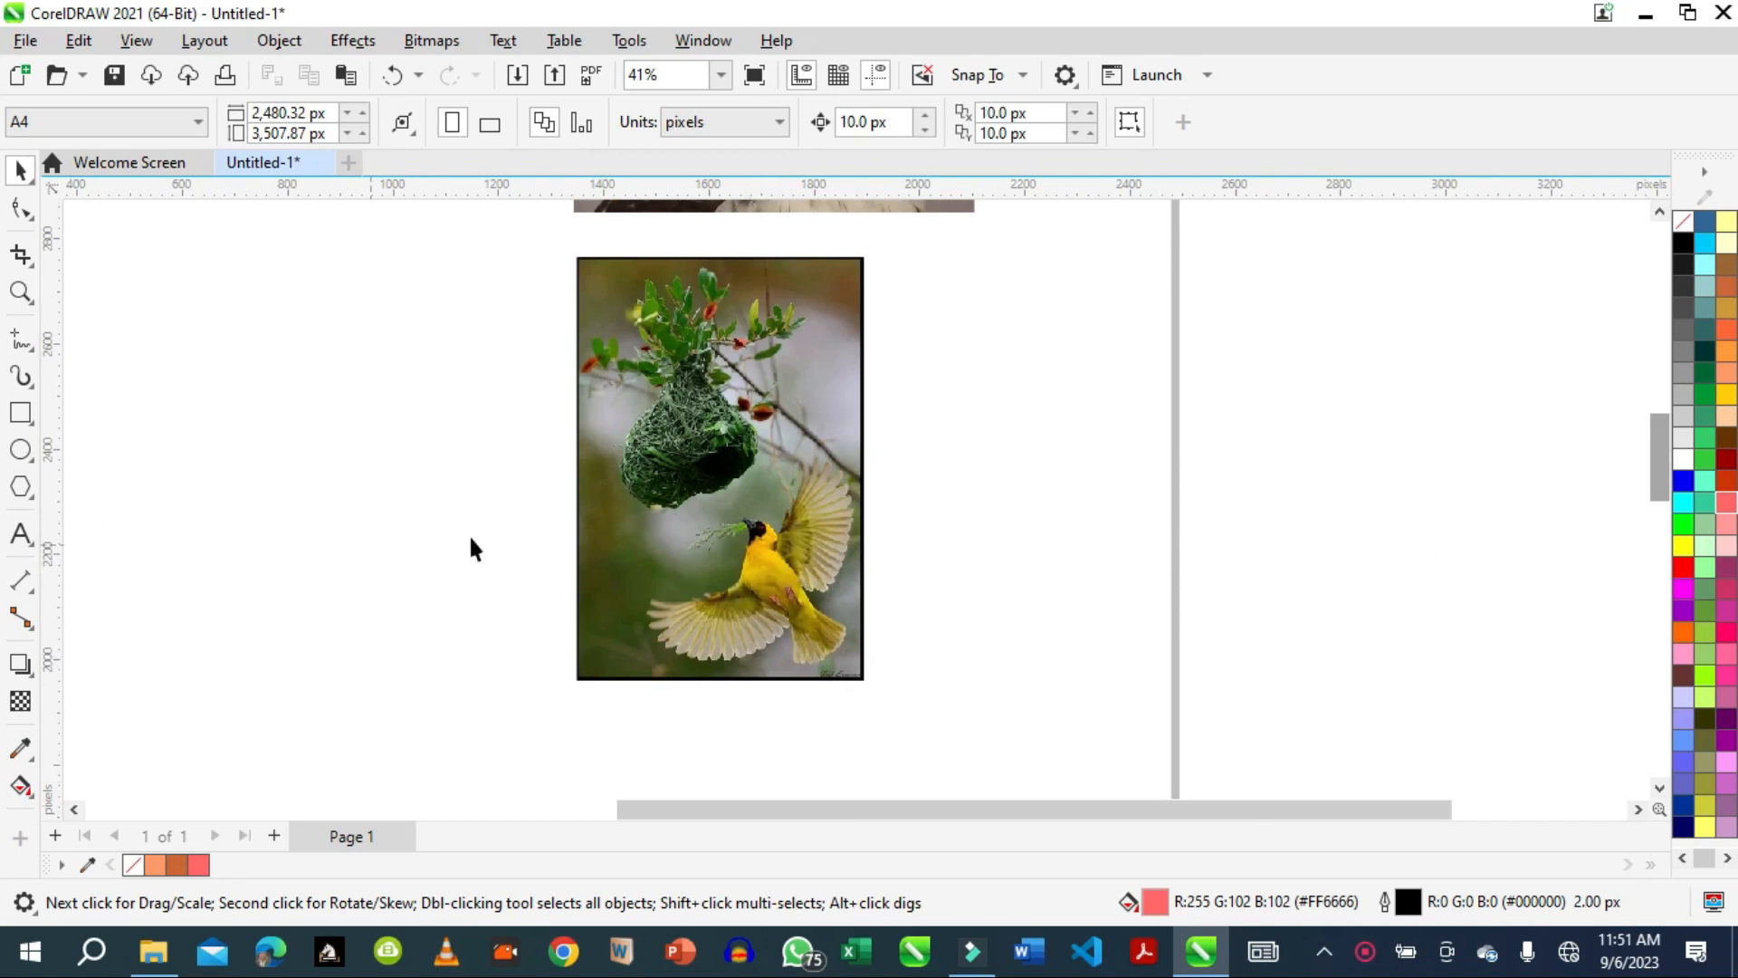
left_click(22, 258)
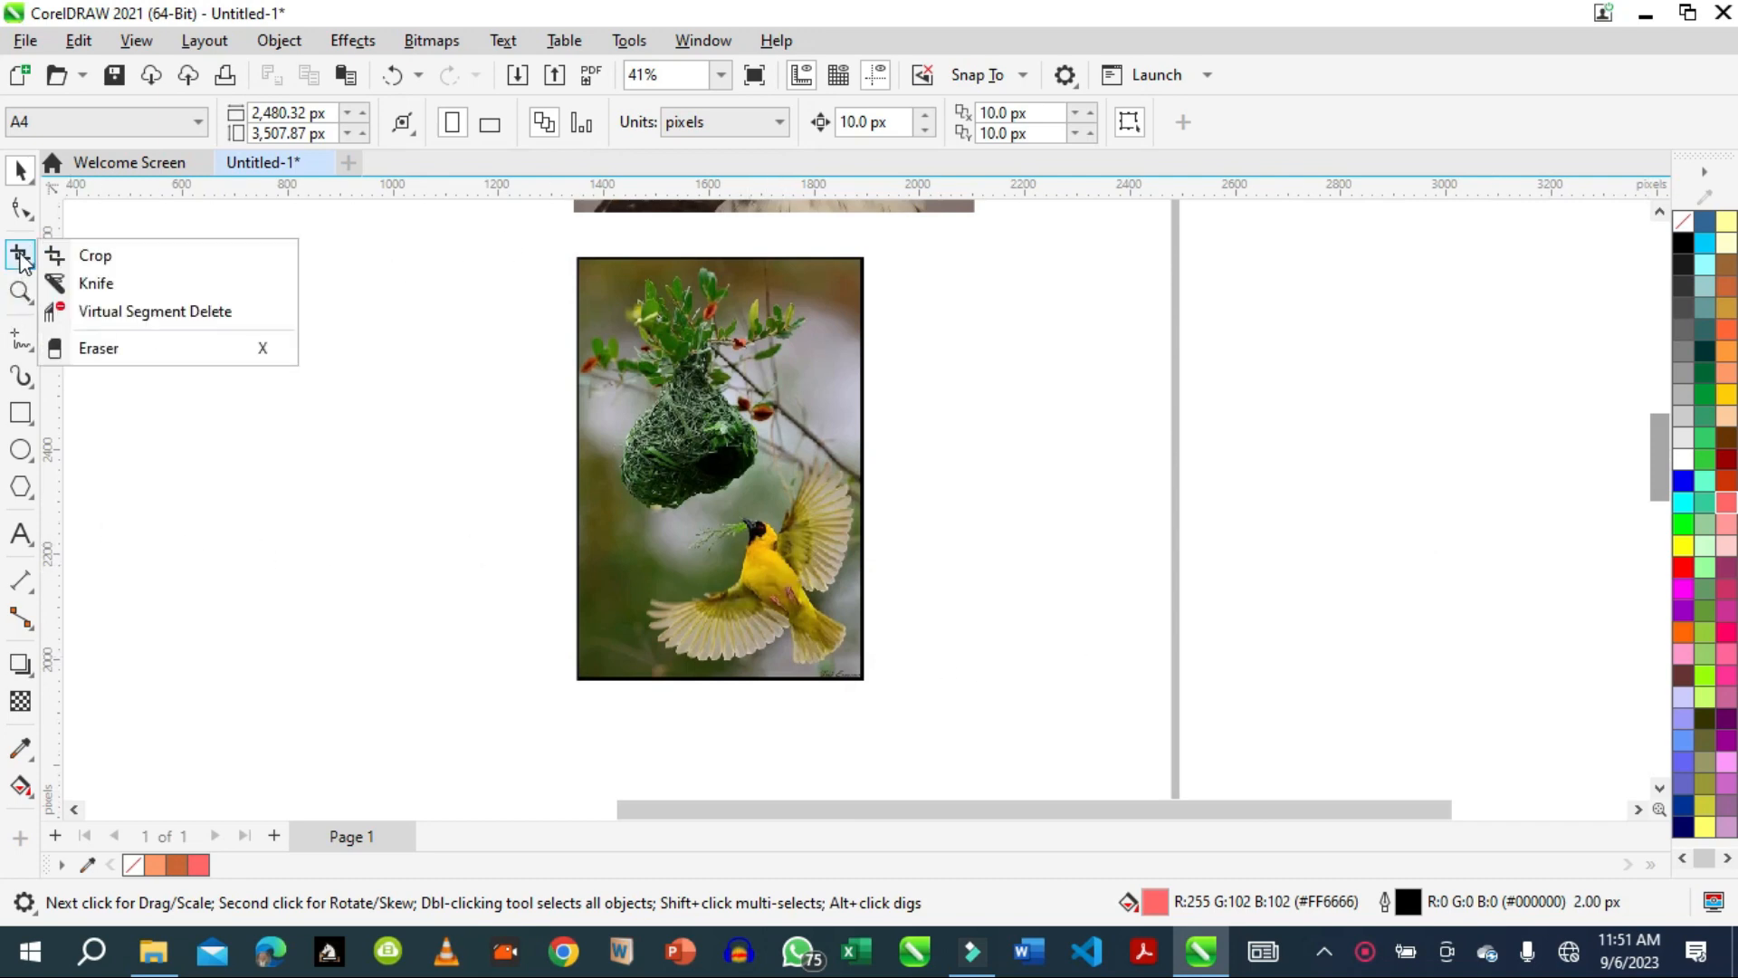
left_click(88, 261)
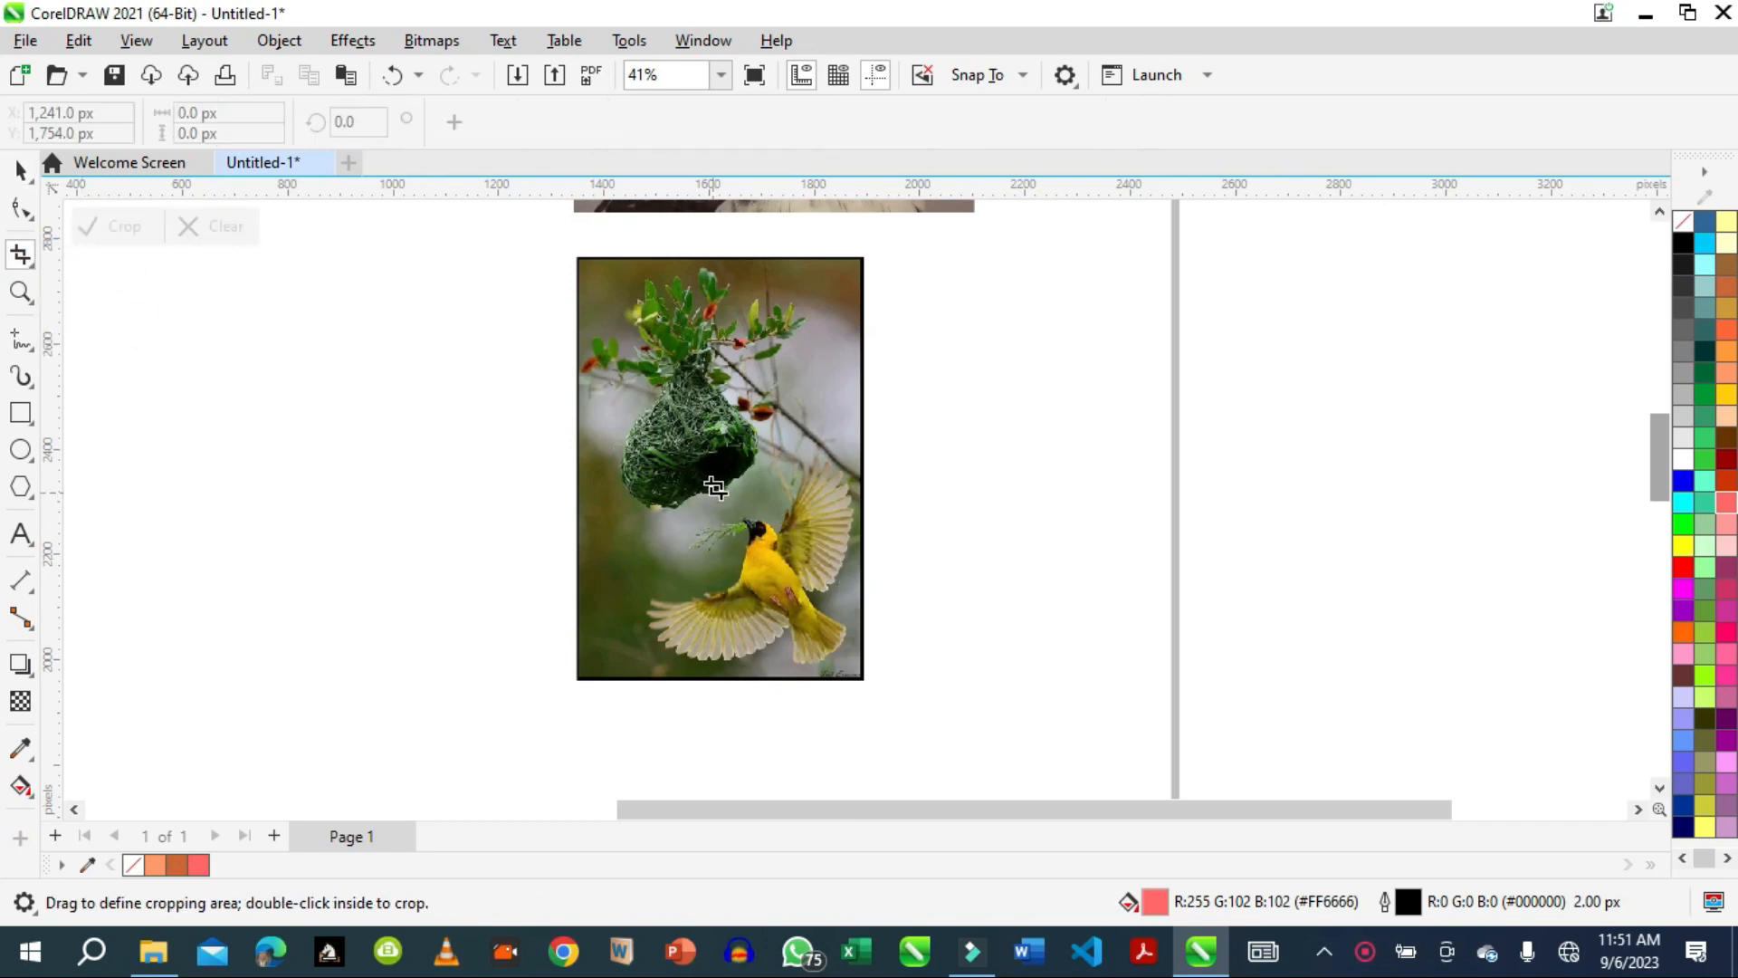
left_click_drag(618, 466, 864, 680)
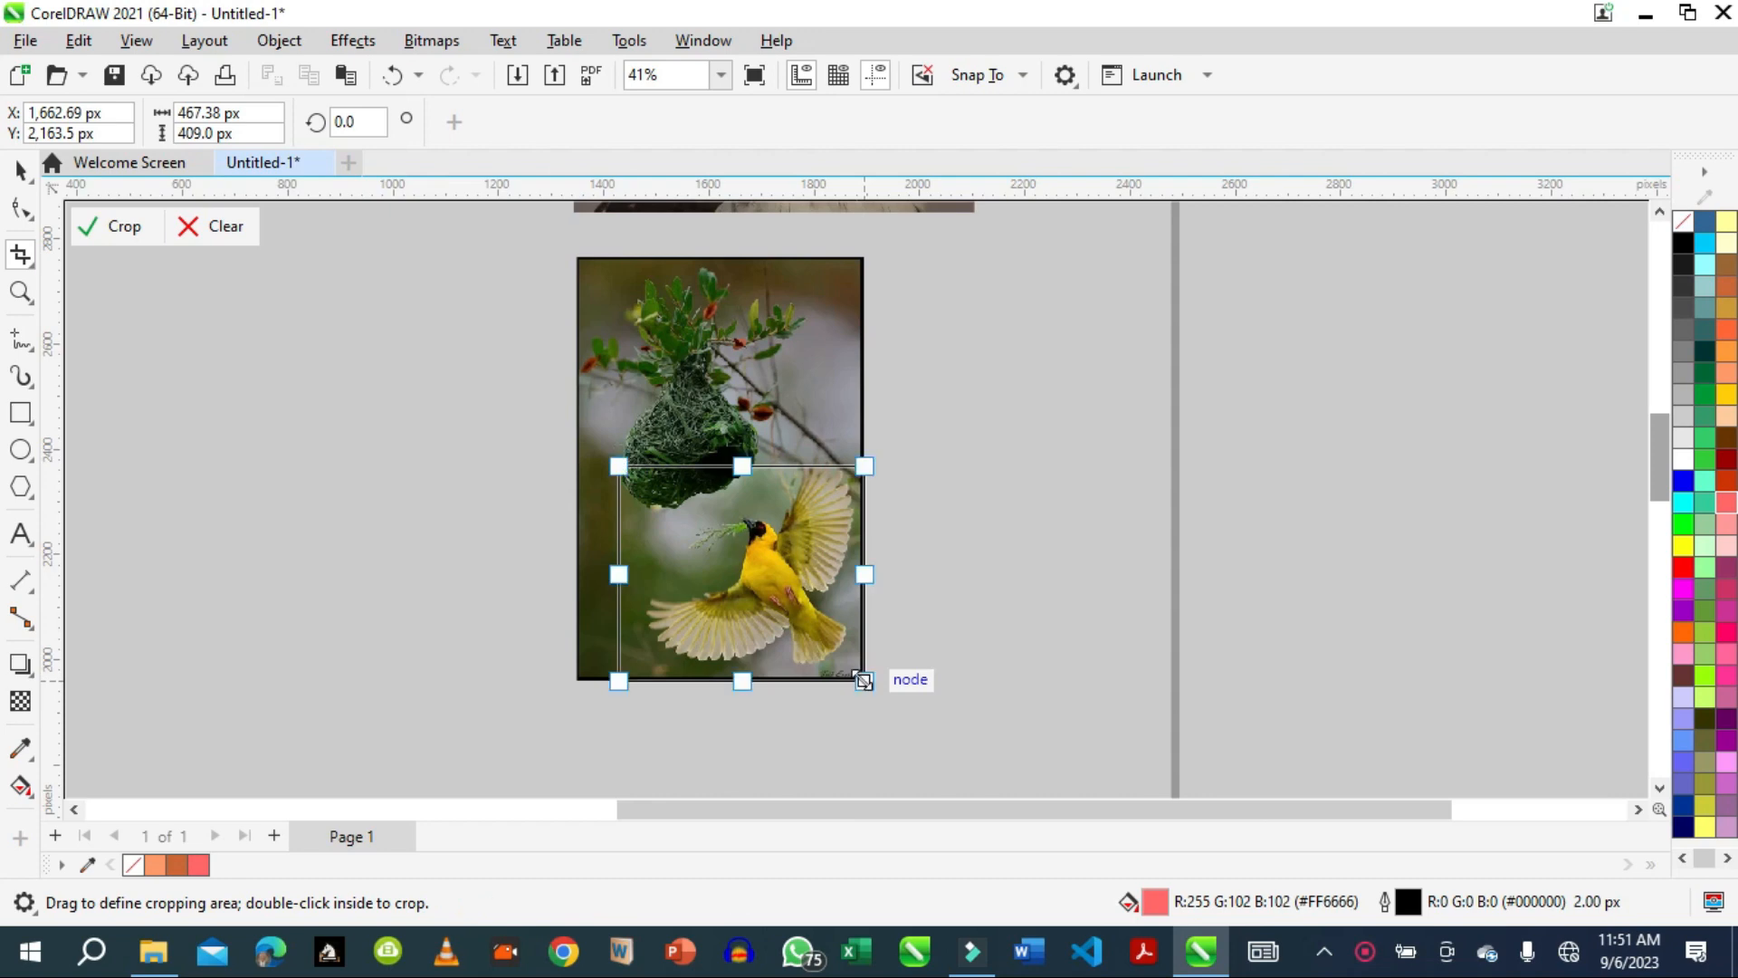
double_click(779, 563)
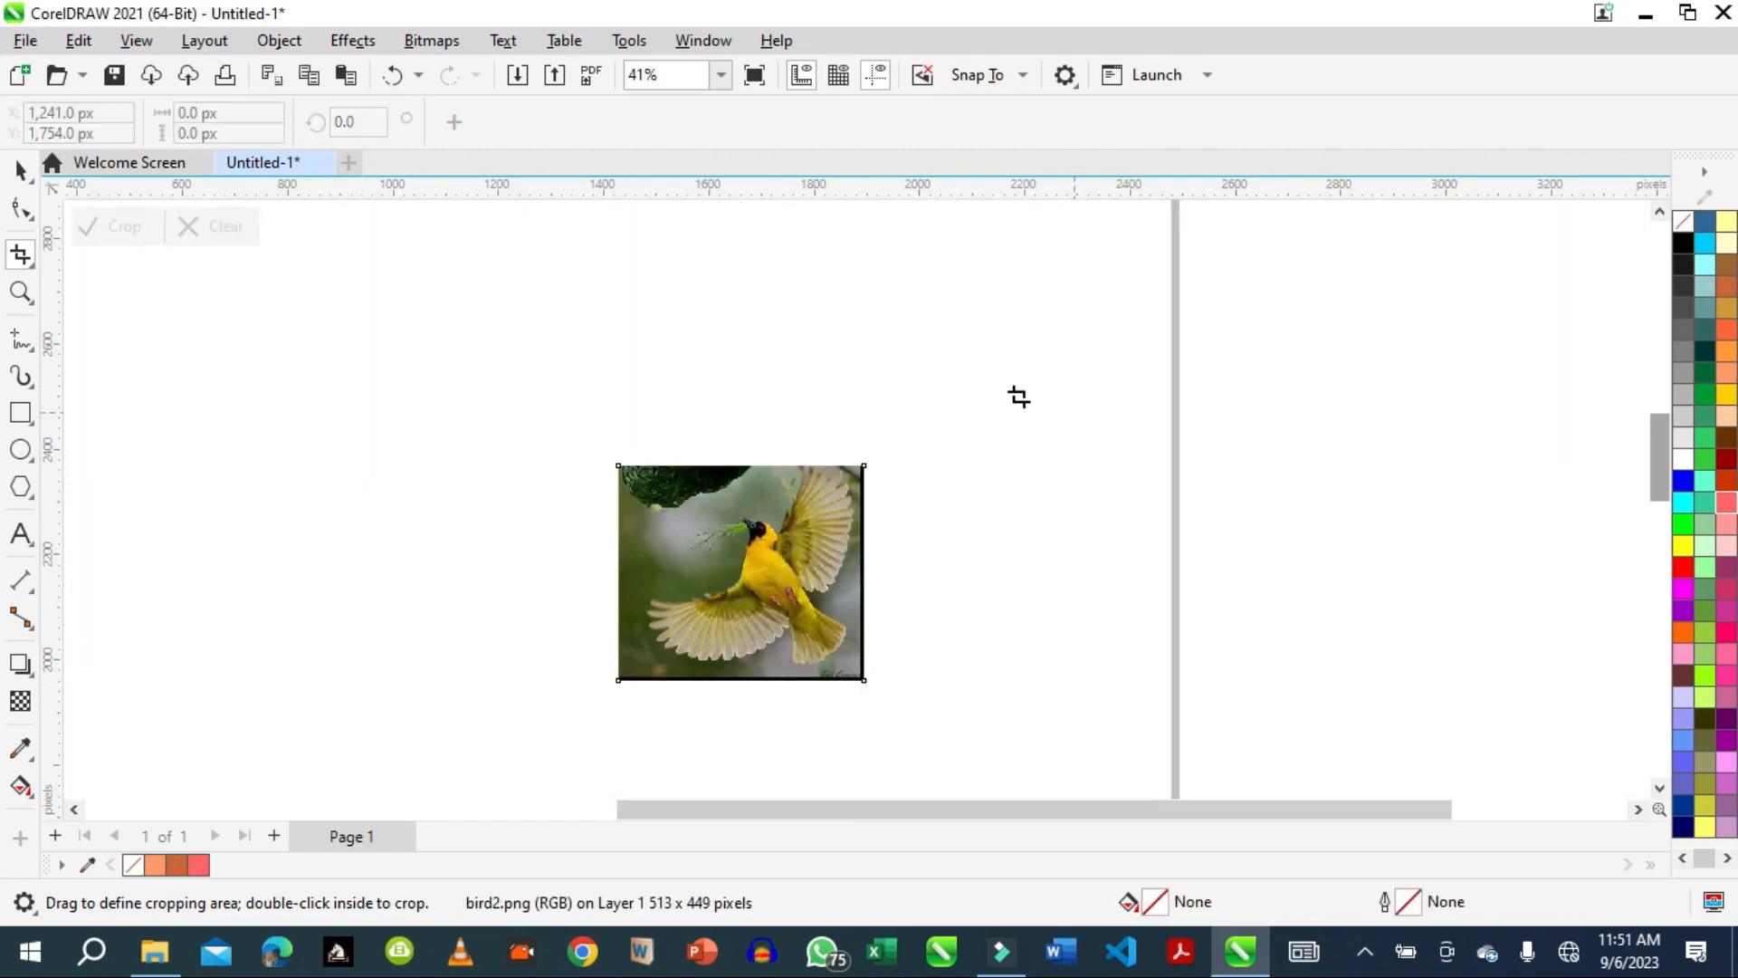
Undo the crop around the yellow bird.
mouse_move(1653, 456)
left_mouse_down()
mouse_move(1657, 389)
mouse_move(1656, 463)
left_mouse_up()
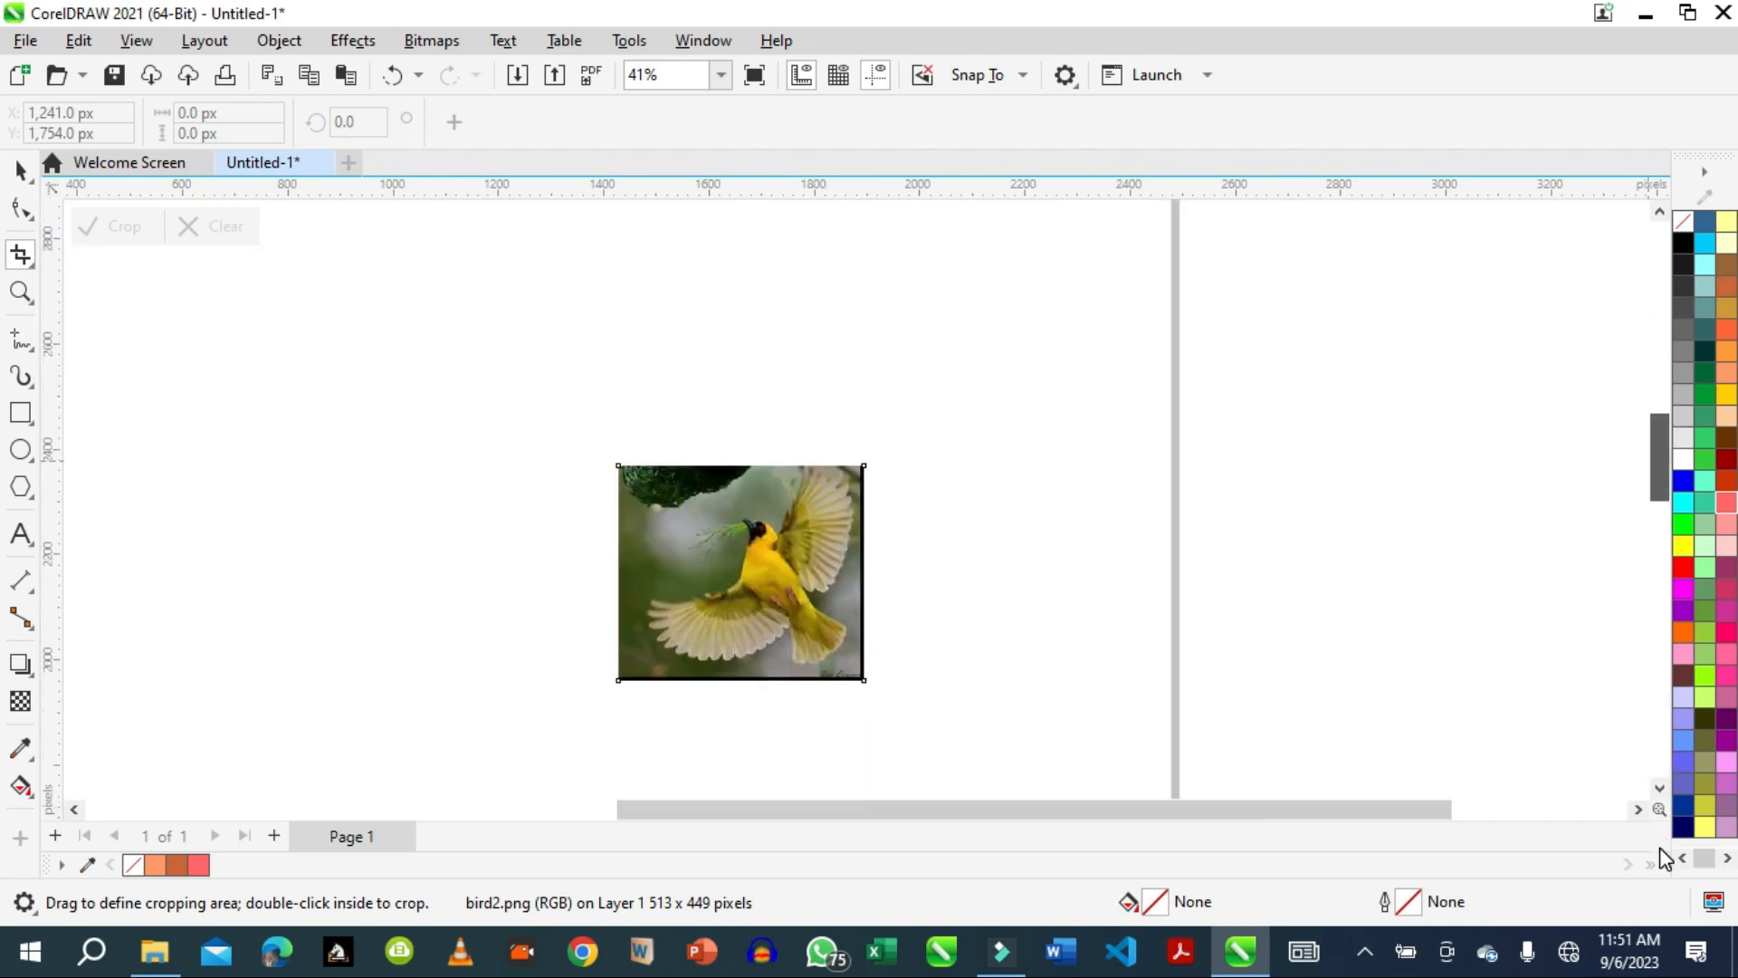
left_click(72, 41)
left_click(178, 75)
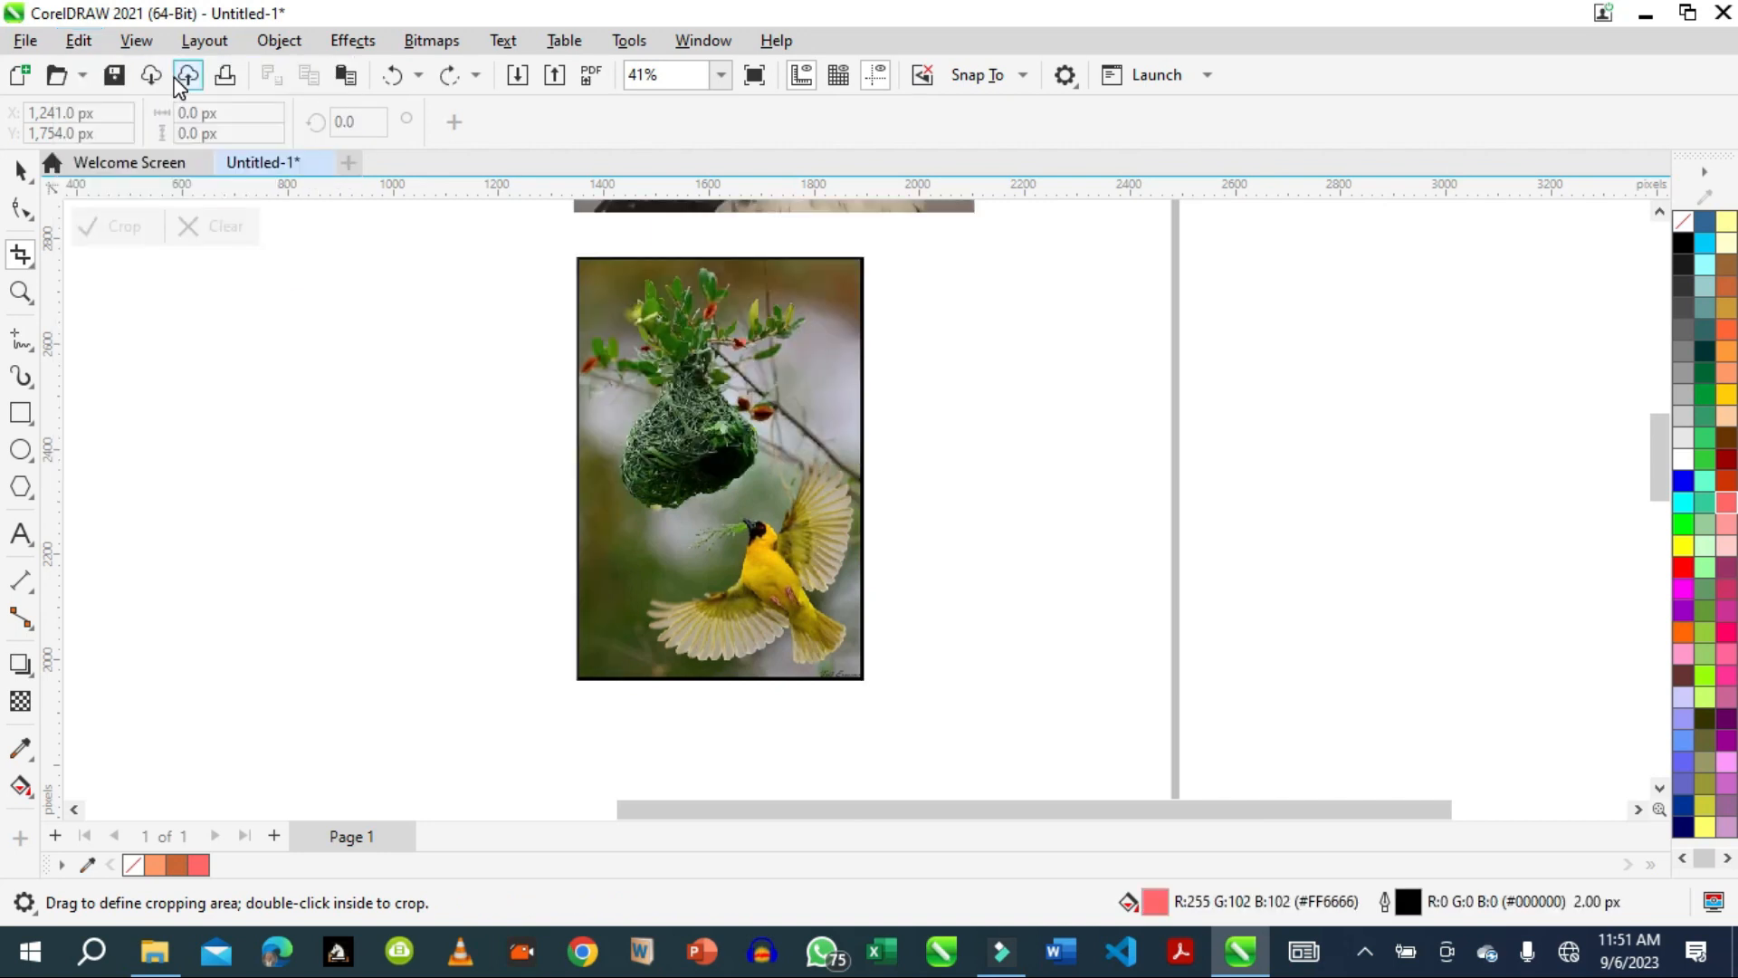
Select only the yellow bird picture and crop it to an area about 450 by 433 px around the bird.
left_click(19, 173)
left_click(798, 545)
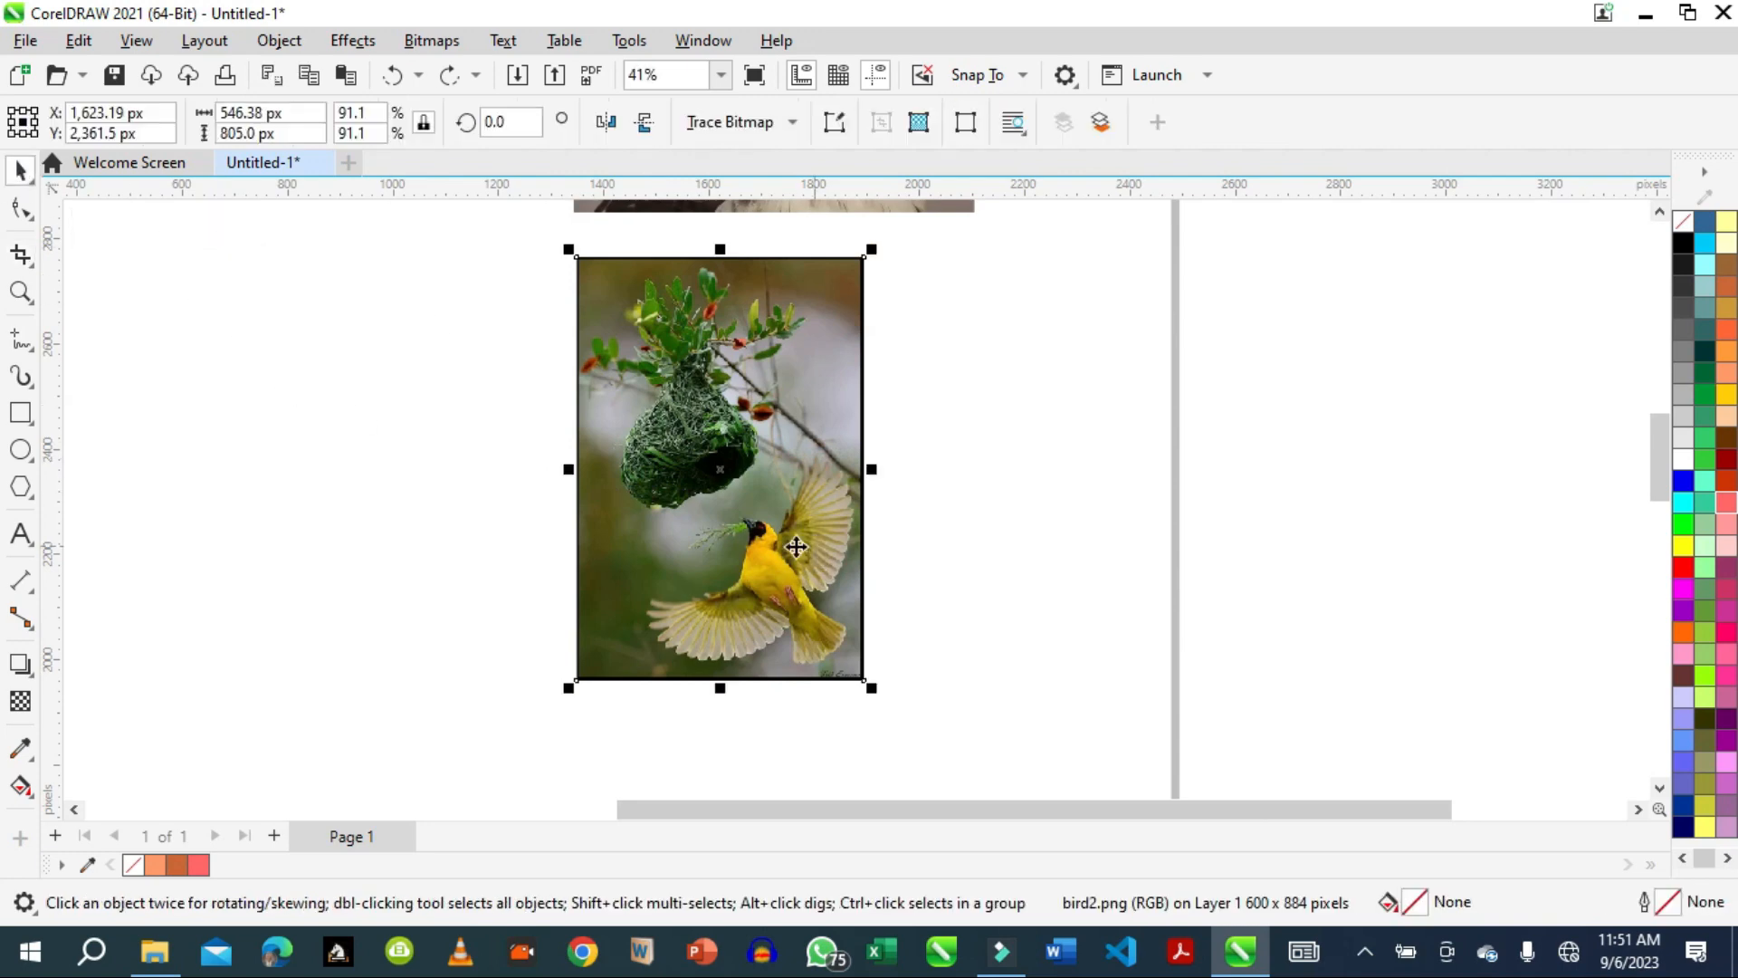
left_click(26, 262)
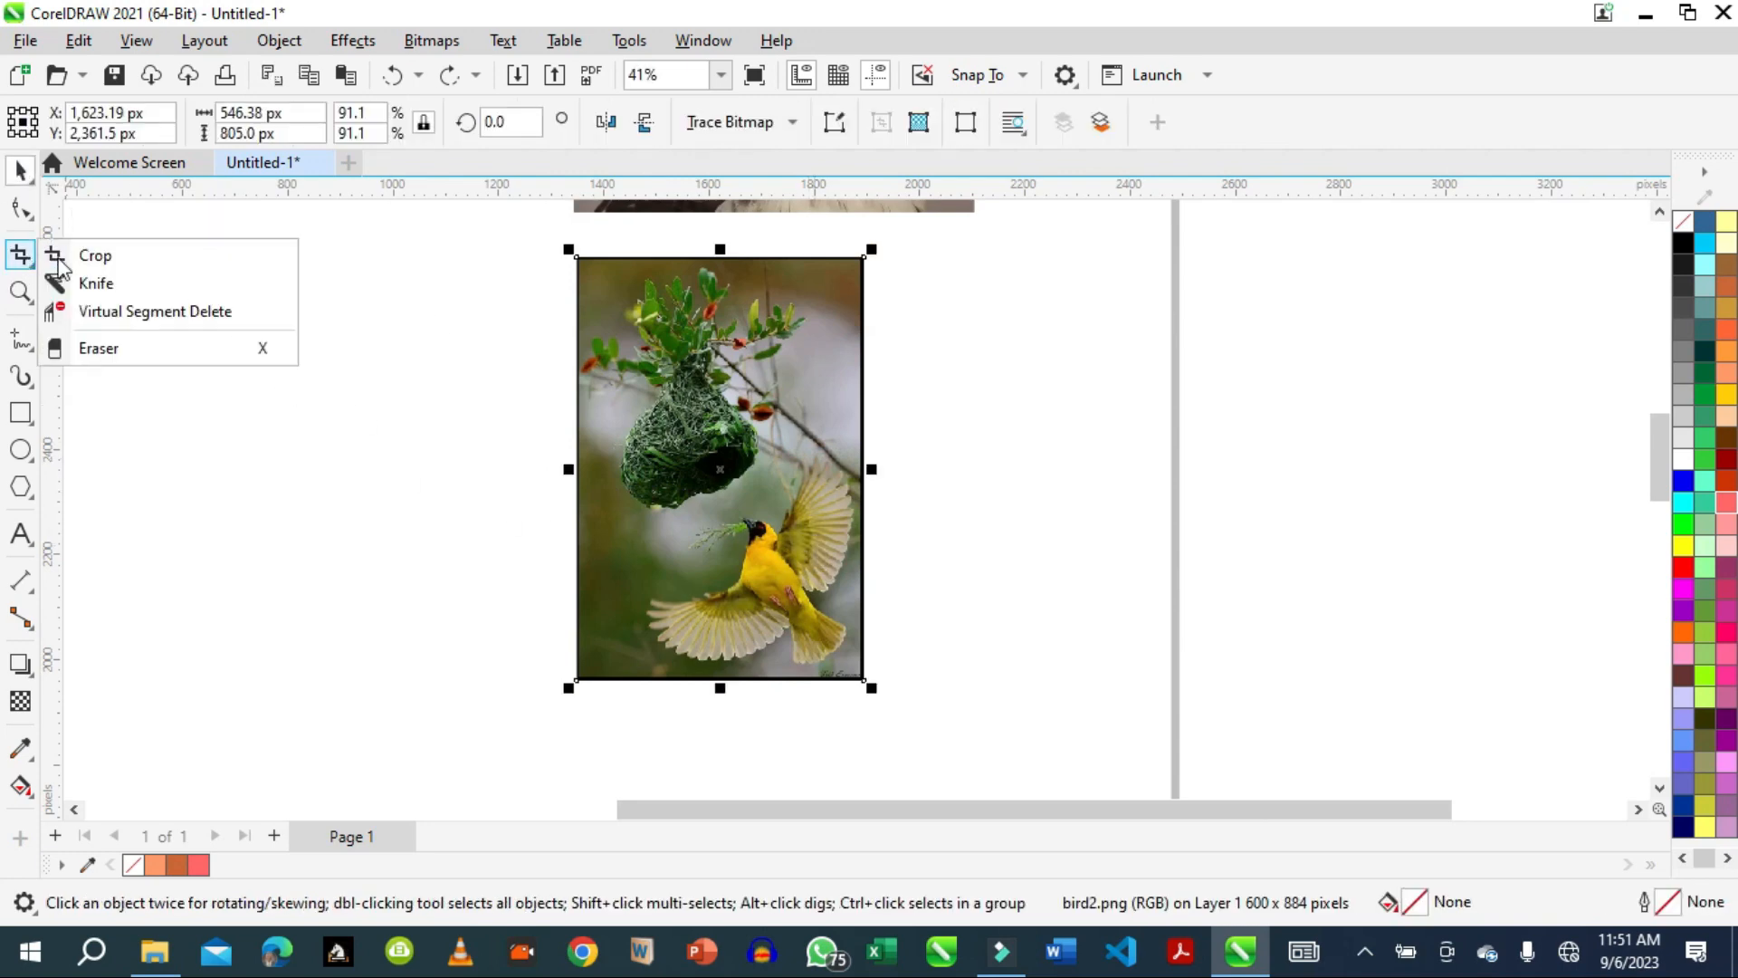
left_click(126, 258)
left_click_drag(628, 479, 865, 681)
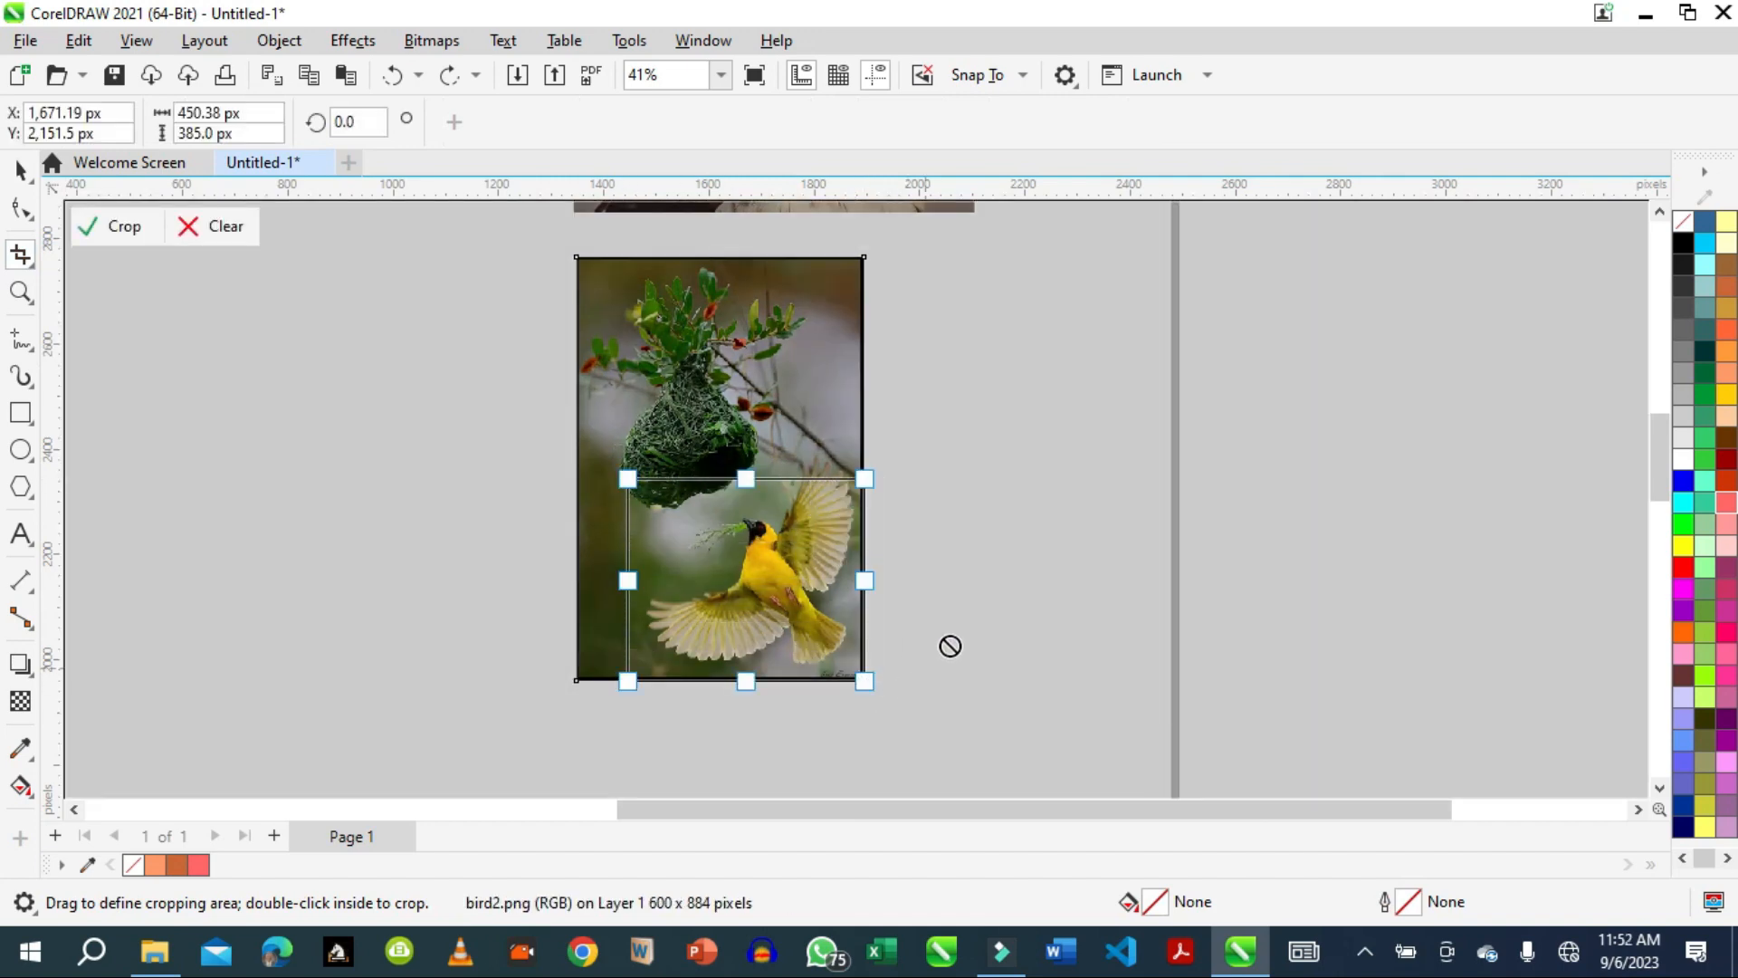
left_click_drag(740, 479, 741, 453)
double_click(759, 563)
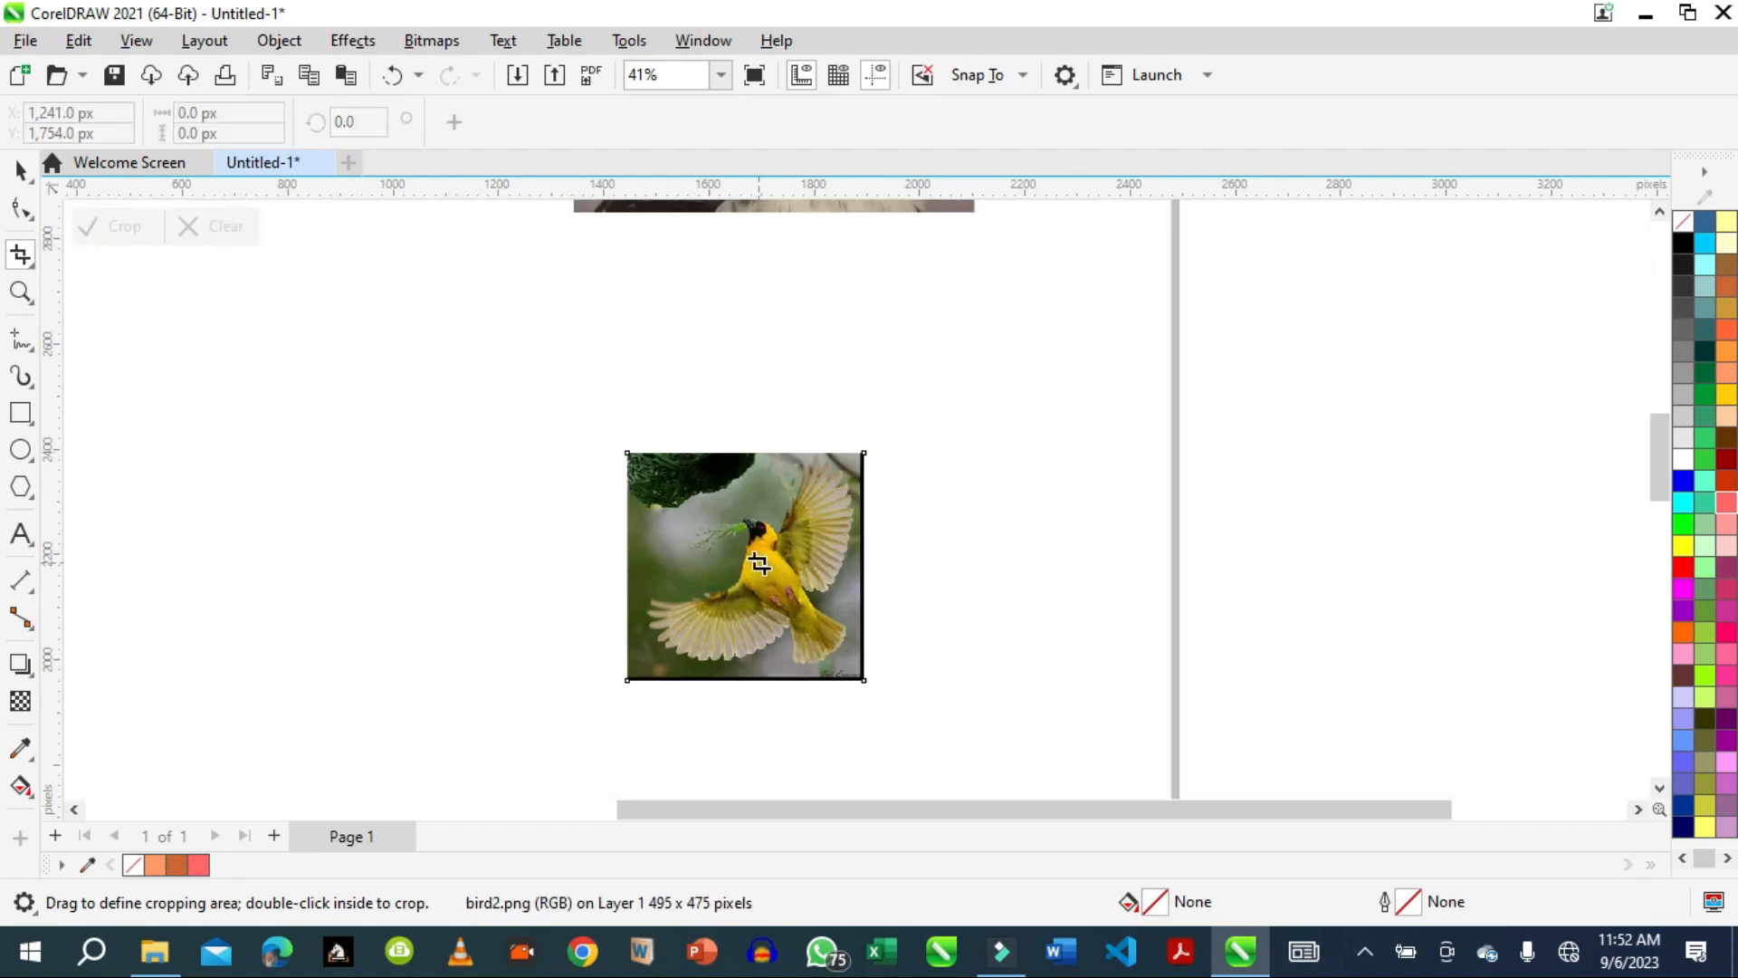
left_click_drag(758, 563, 804, 522)
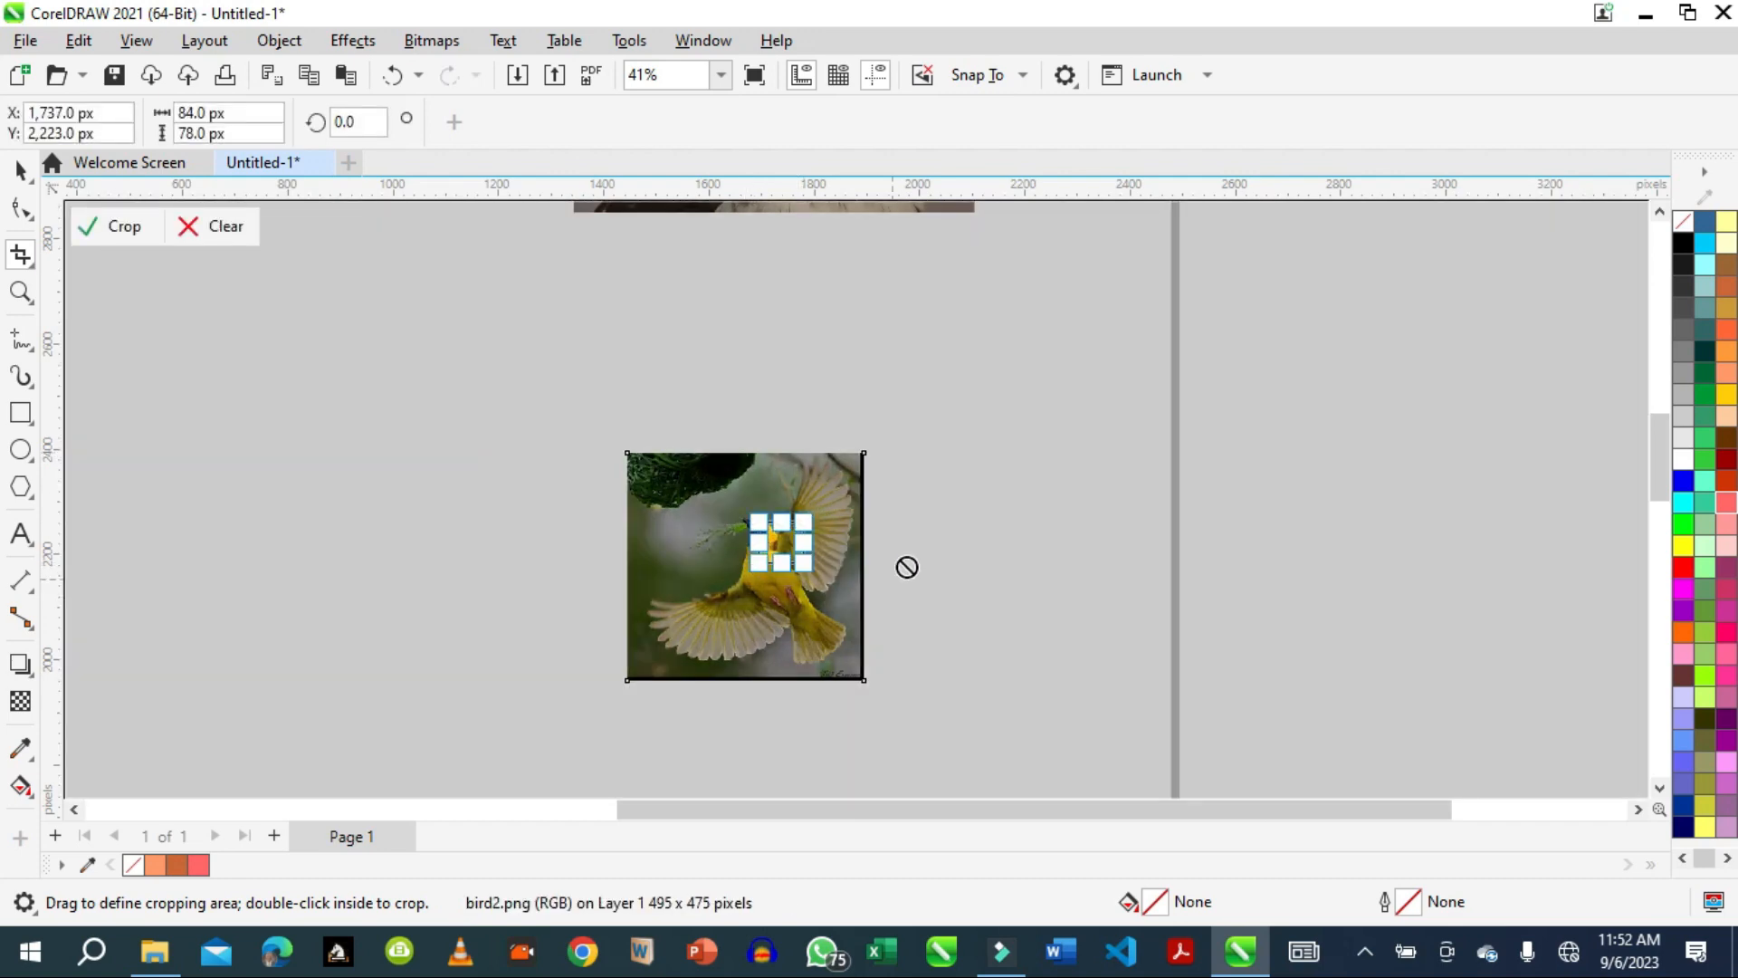
left_click(19, 169)
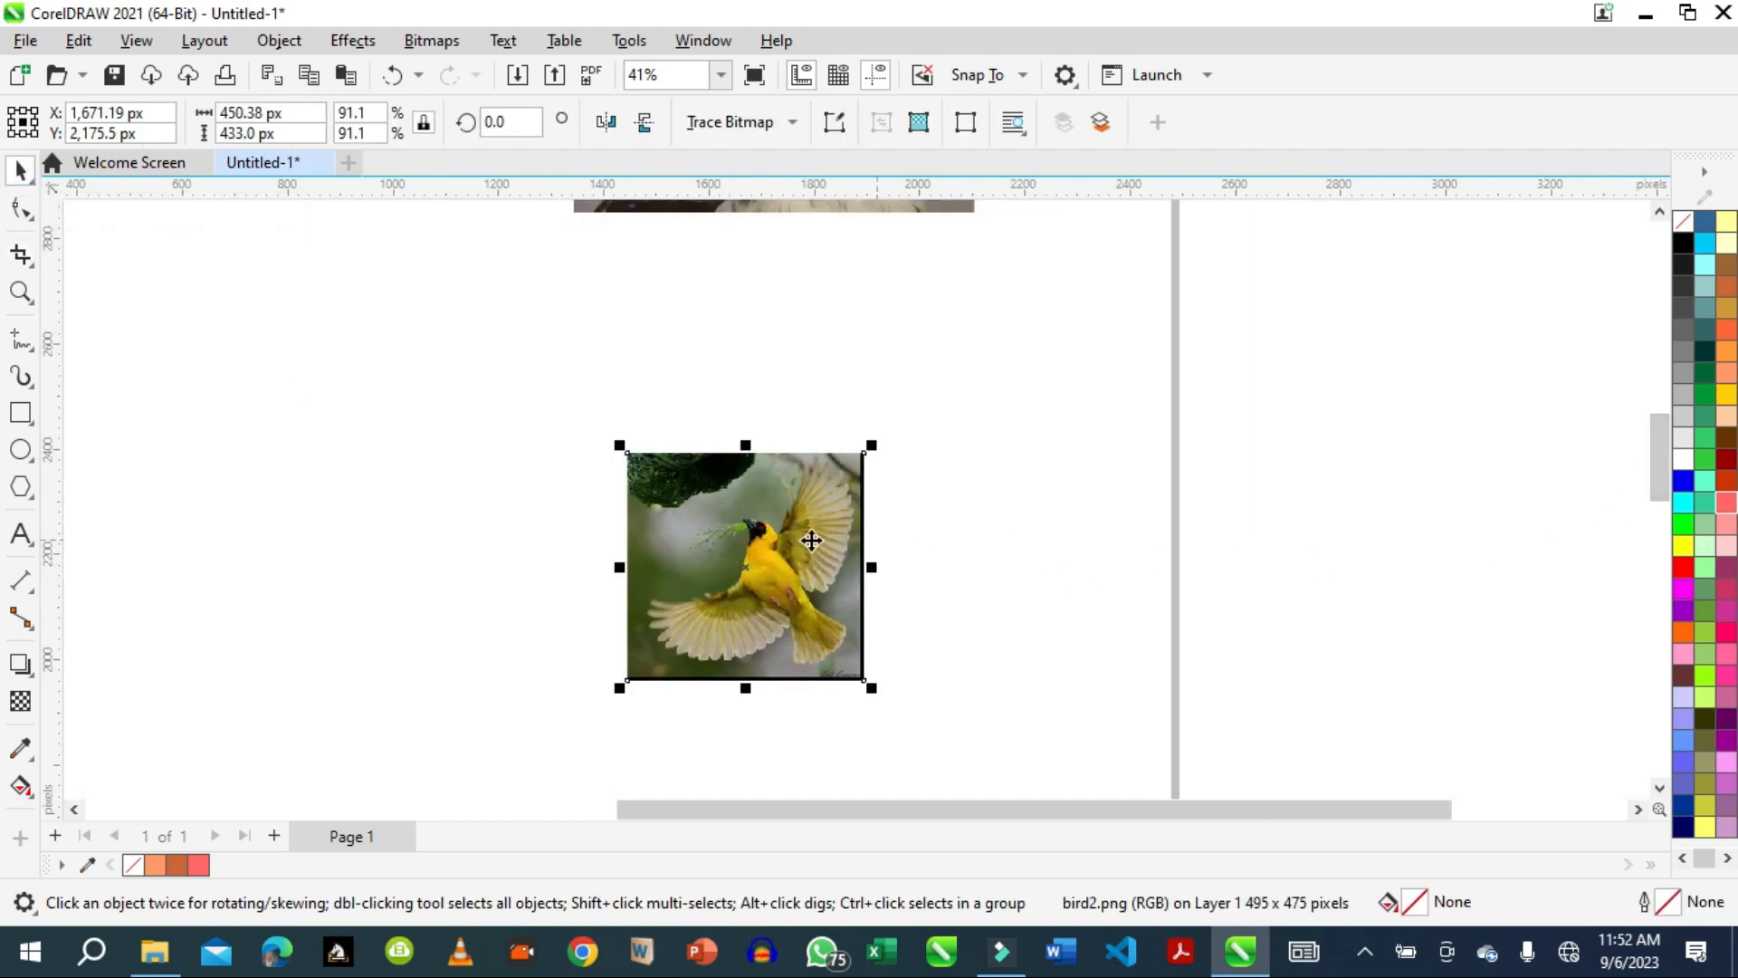
Select the eagle picture and clear the leftover crop area.
left_click_drag(1663, 469, 1662, 409)
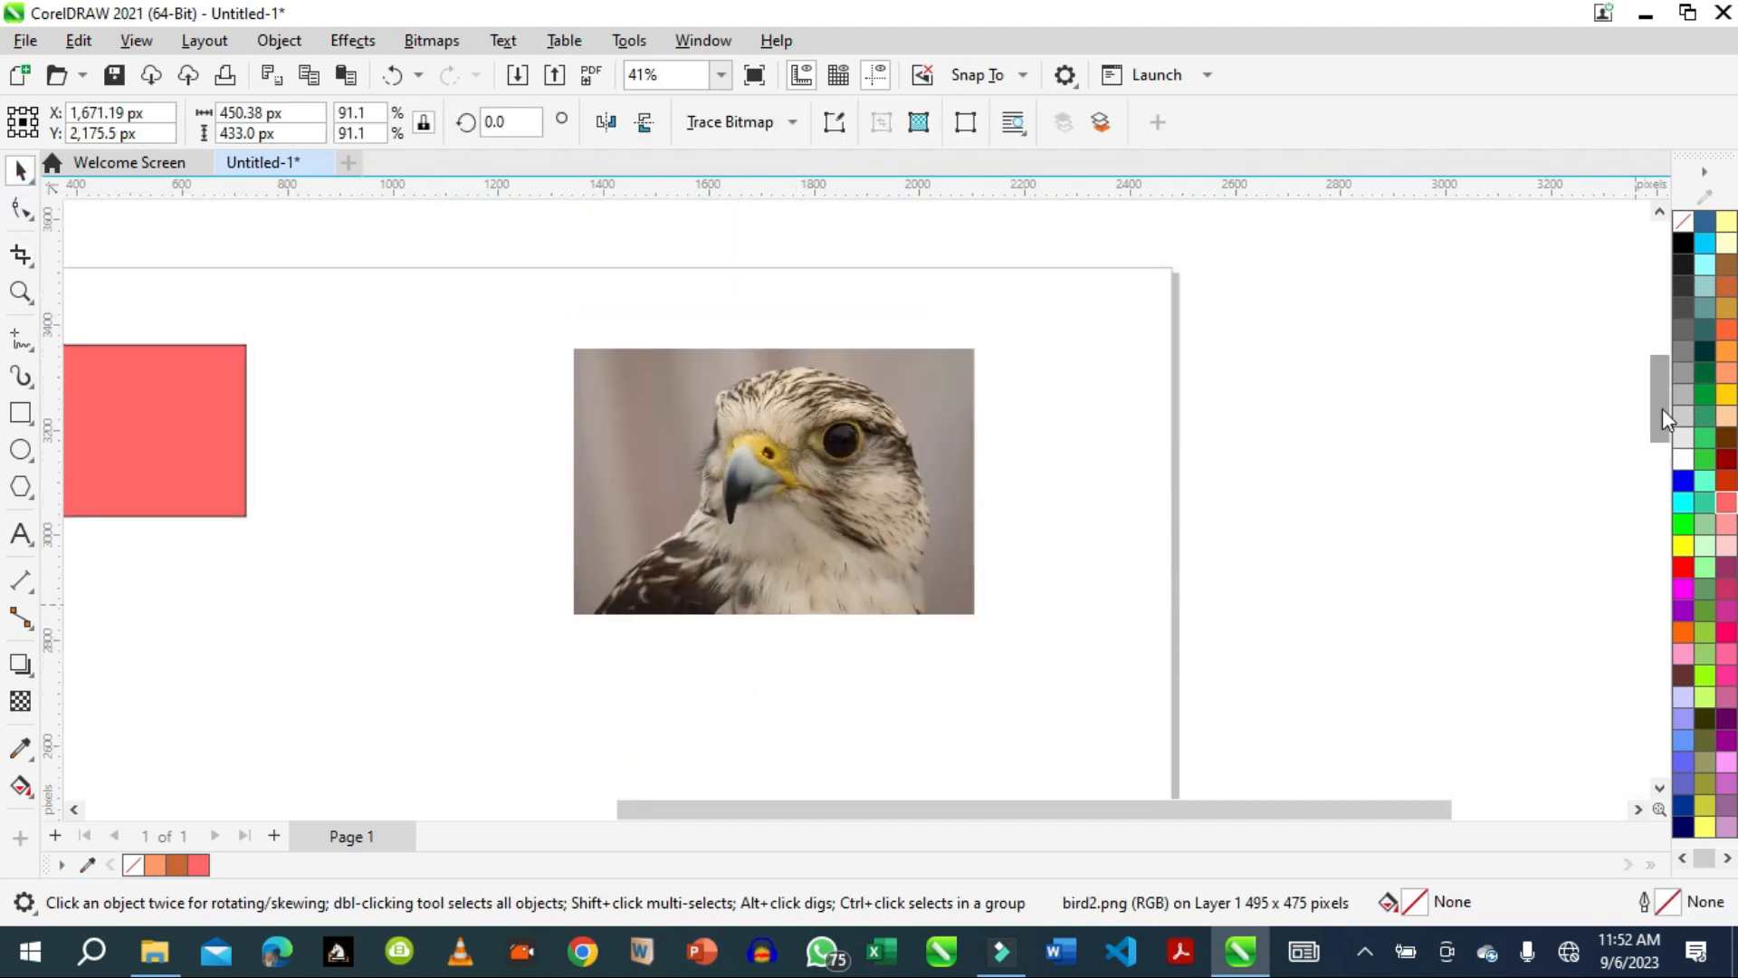
left_click(28, 264)
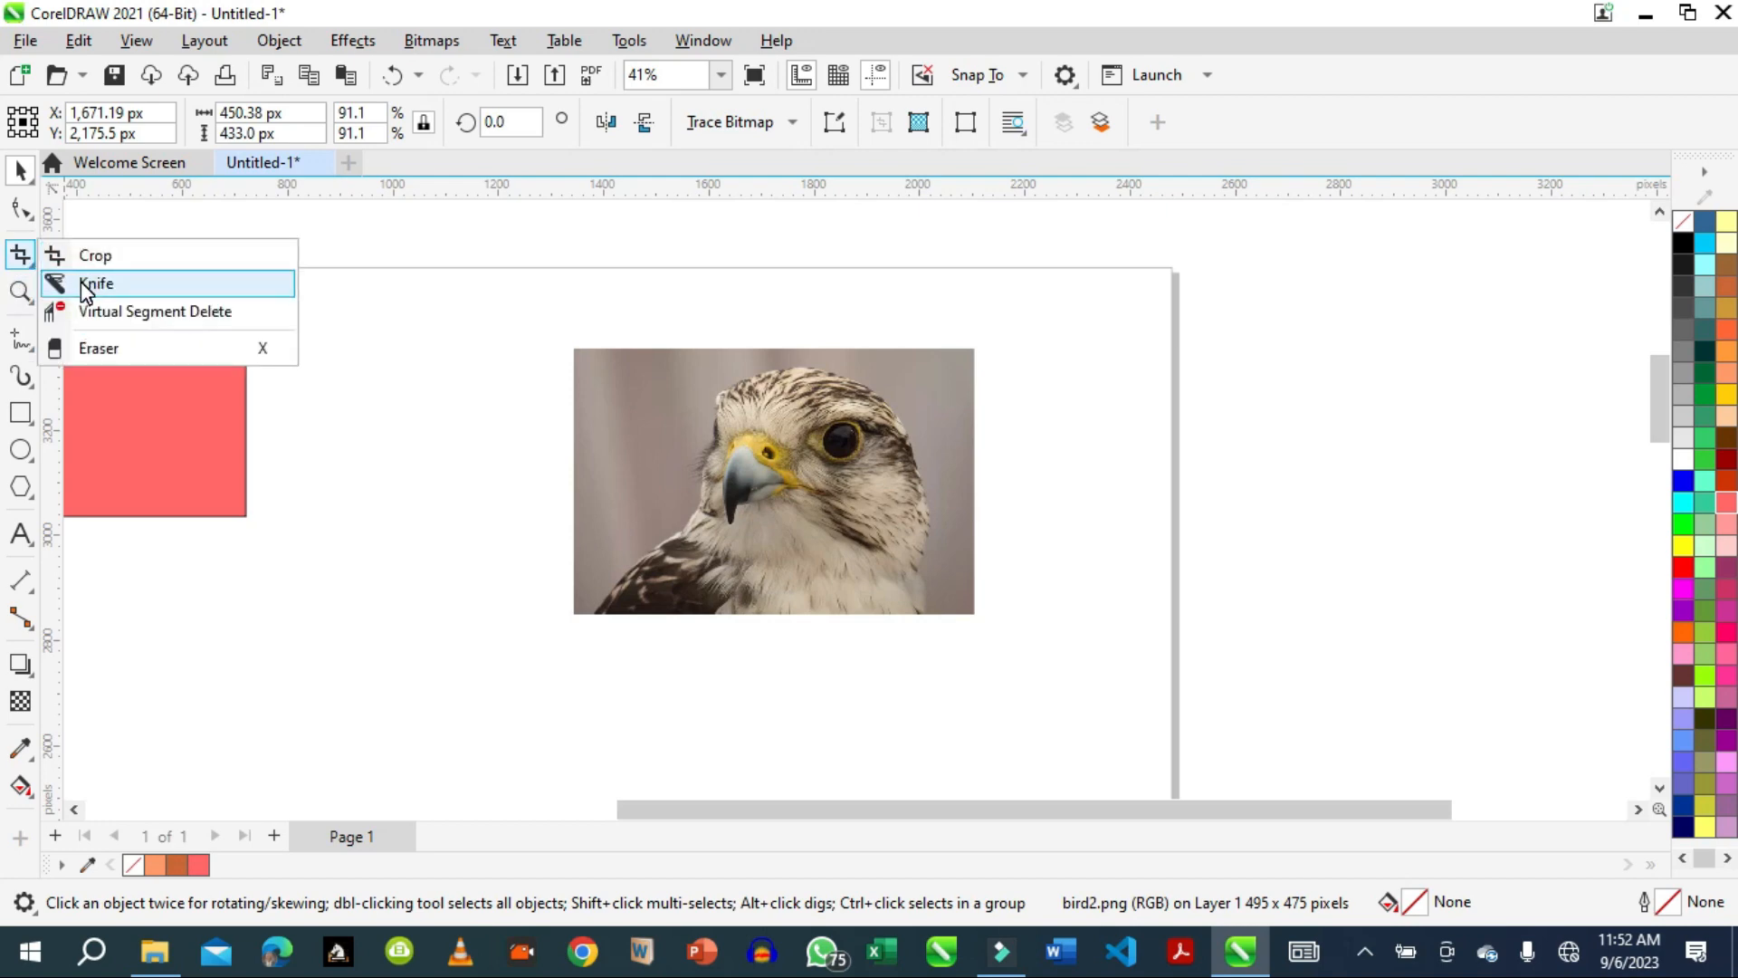
left_click(659, 509)
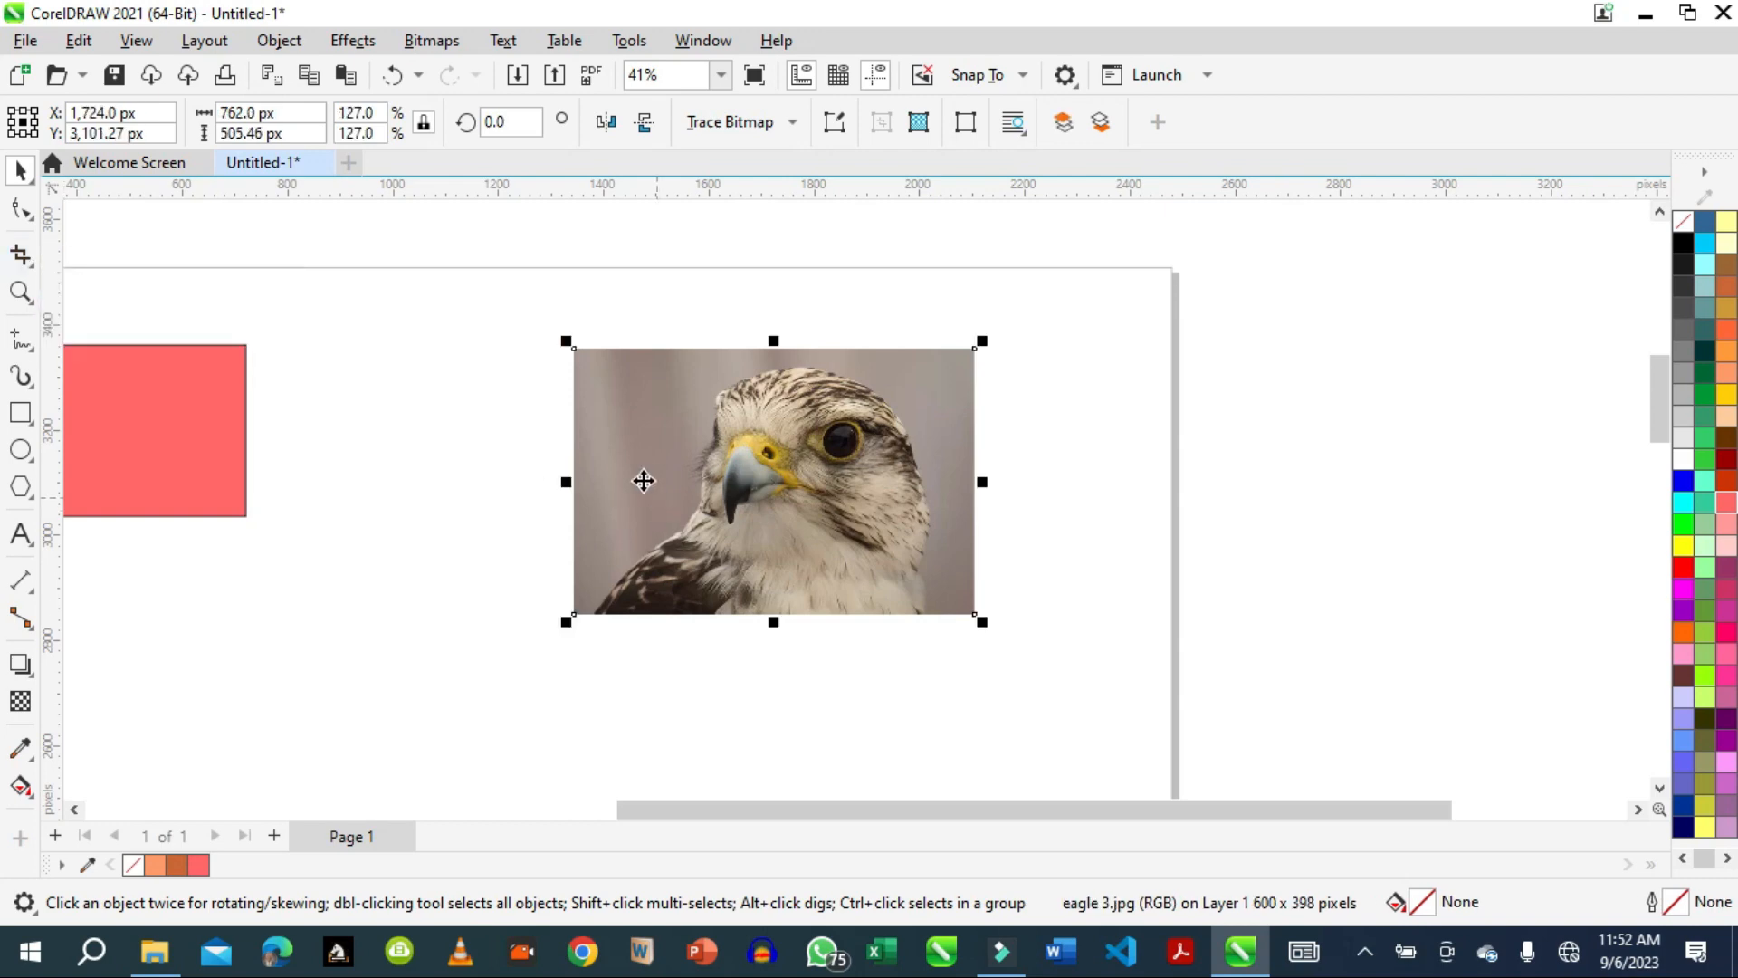
left_click(24, 258)
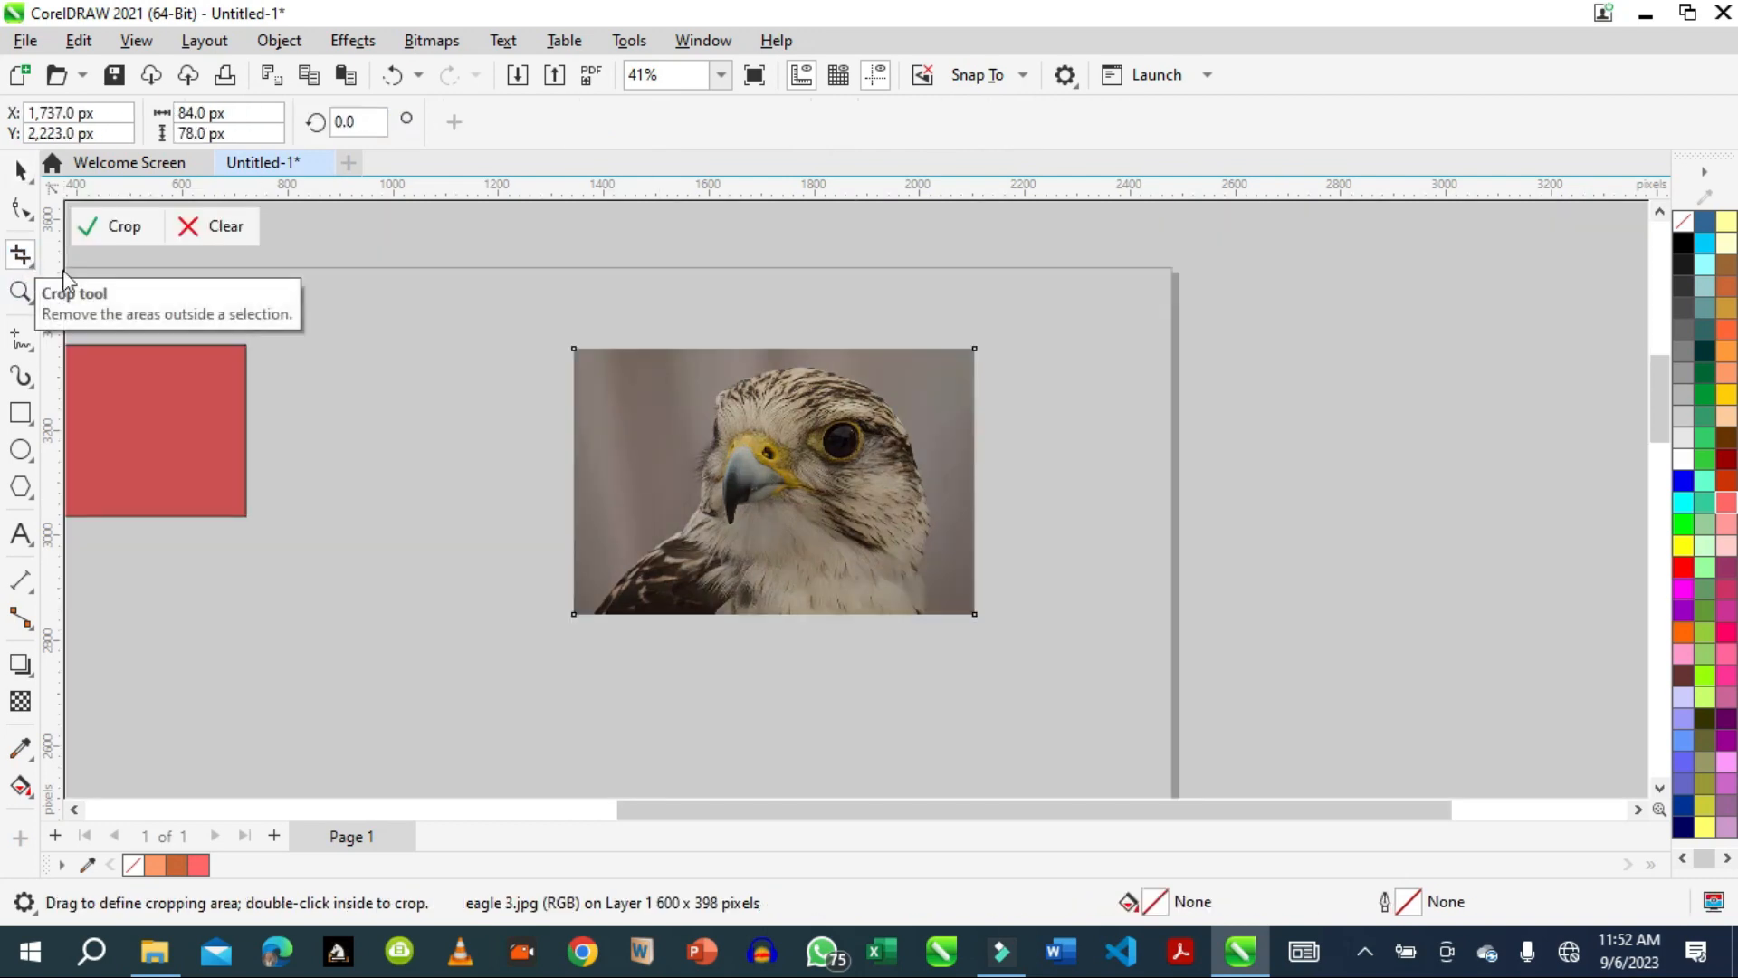
left_click(226, 231)
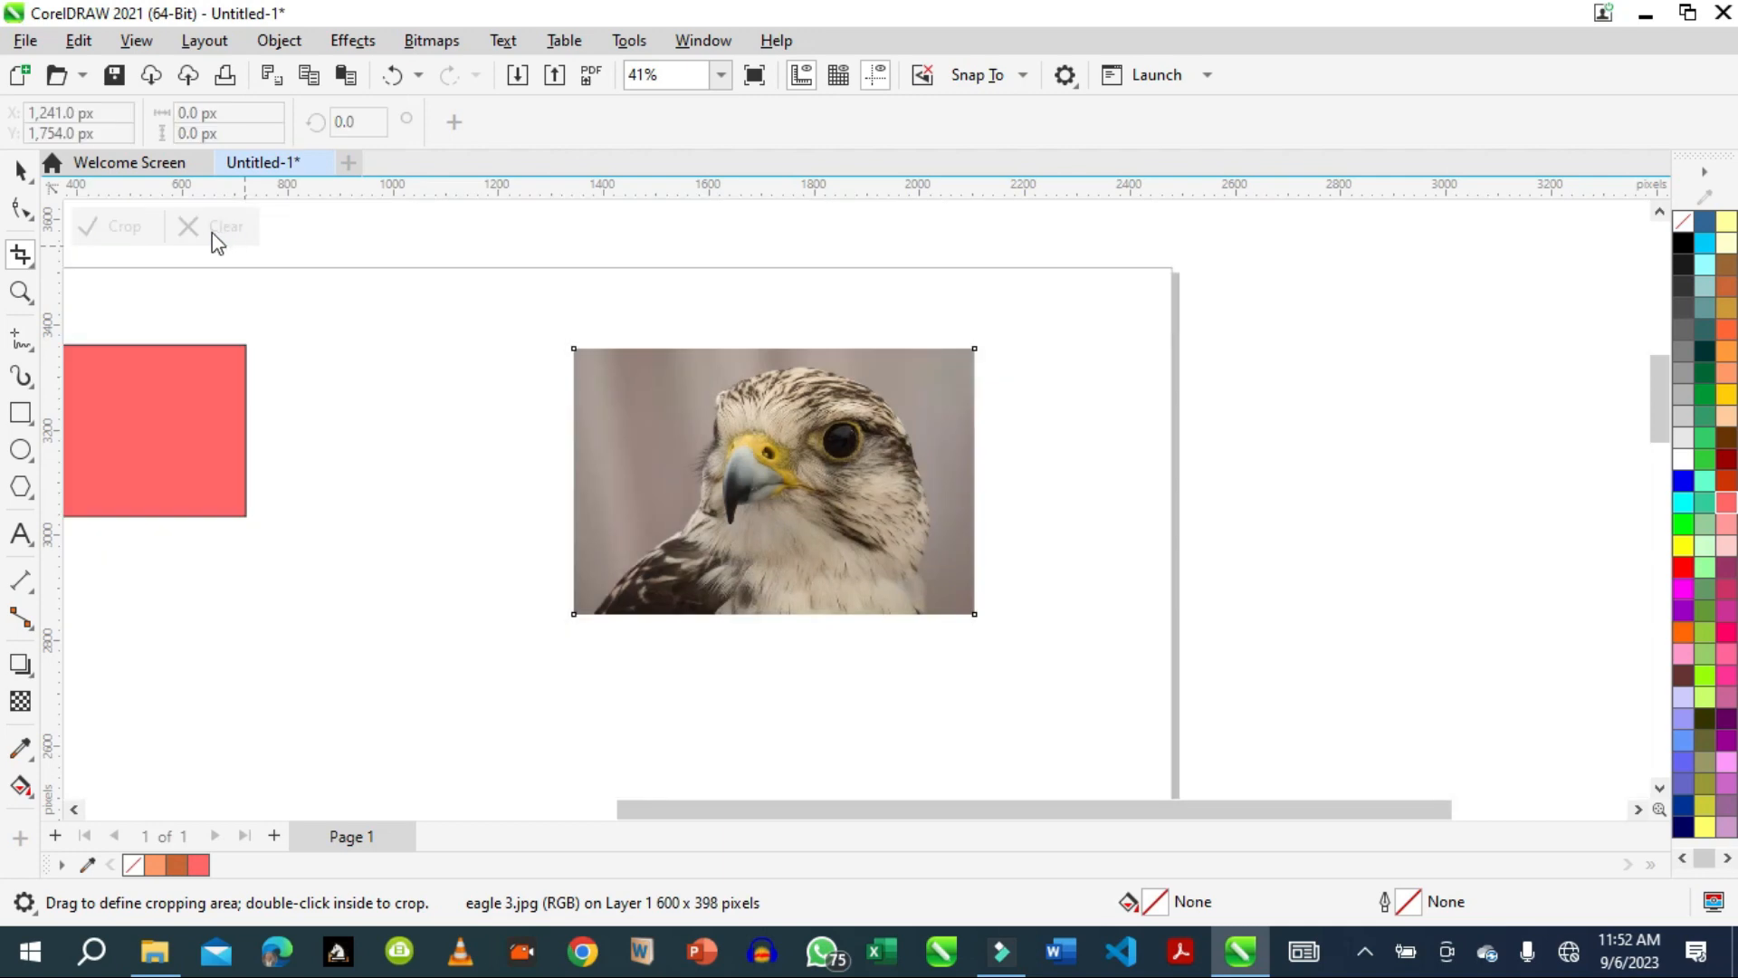
Slice the eagle picture in two with the Knife tool, along a nearly vertical line from the midpoint of its top edge past its bottom edge.
left_click(27, 268)
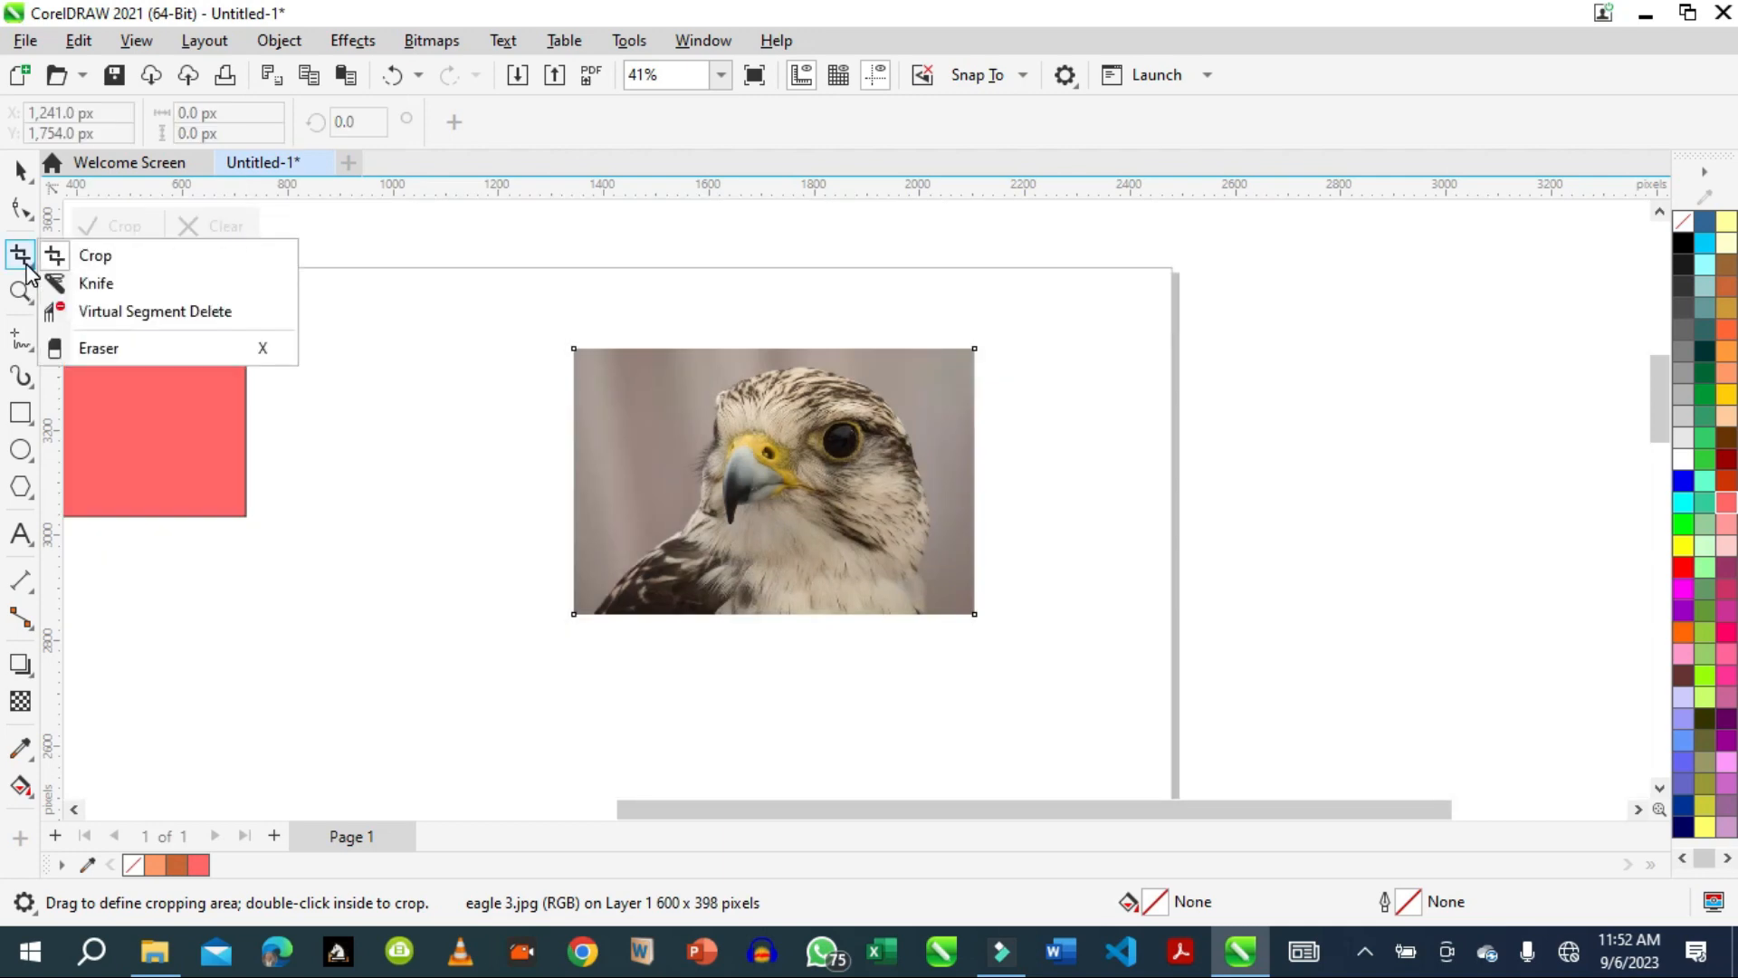
left_click(101, 288)
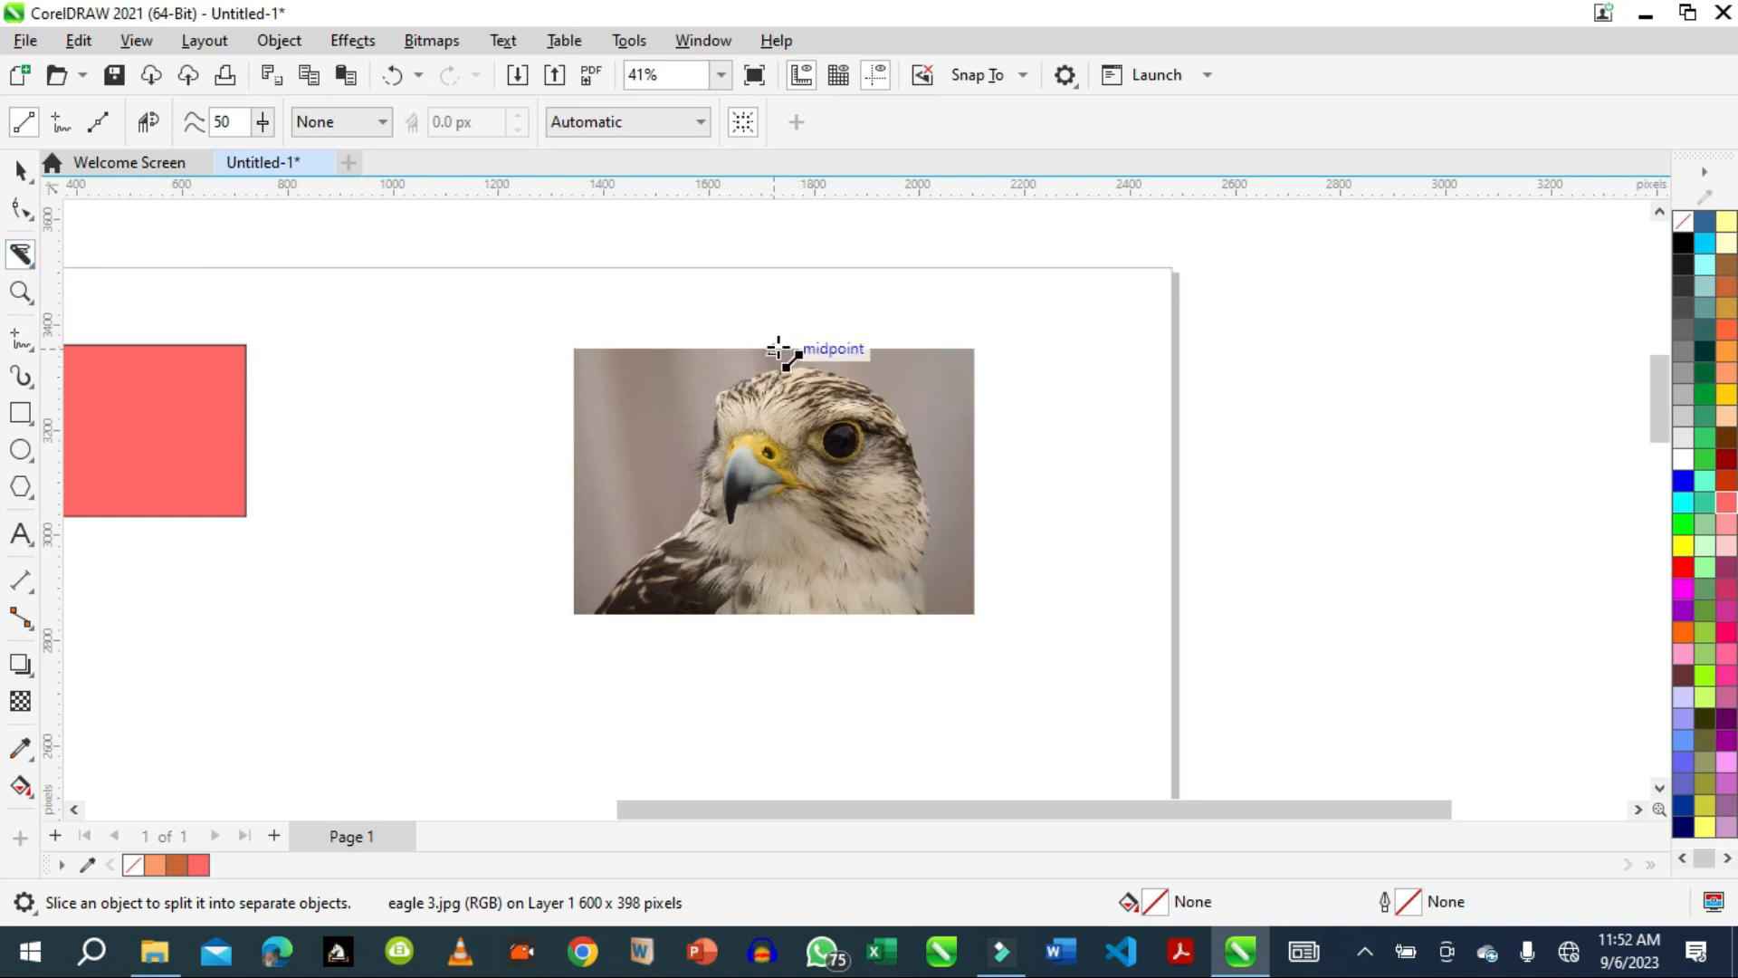
left_click_drag(778, 348, 785, 665)
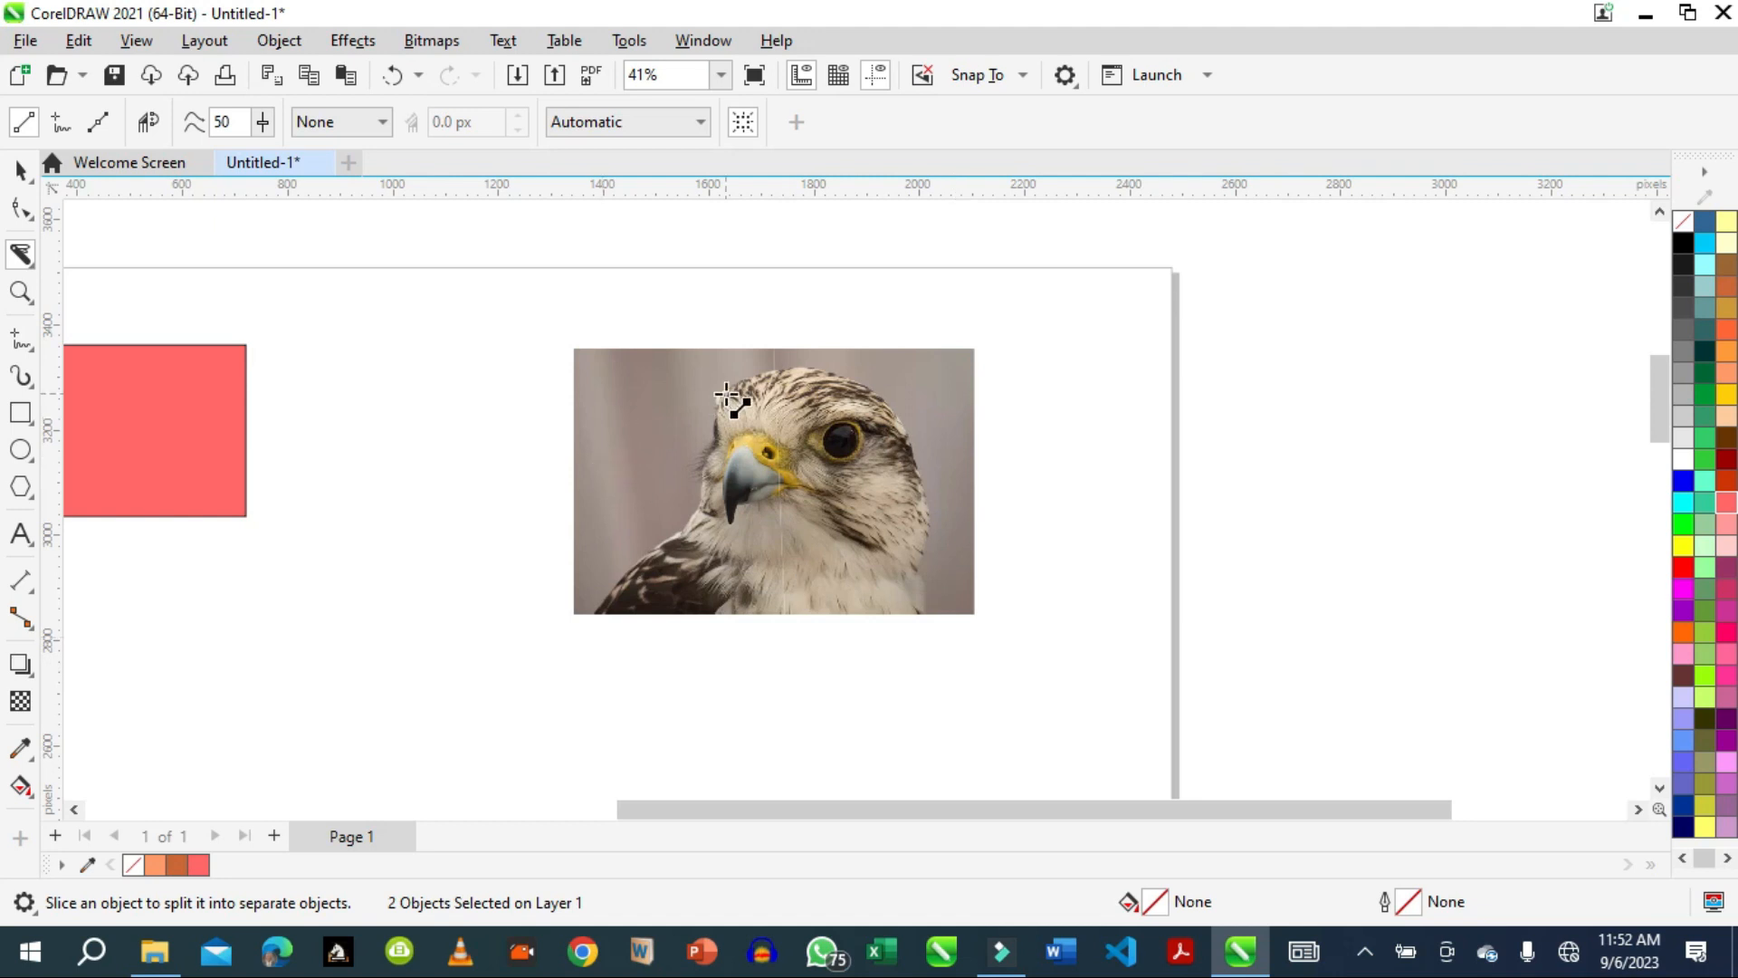
Move the right half of the sliced eagle picture about 208 px to the right, away from the left half.
left_click(19, 170)
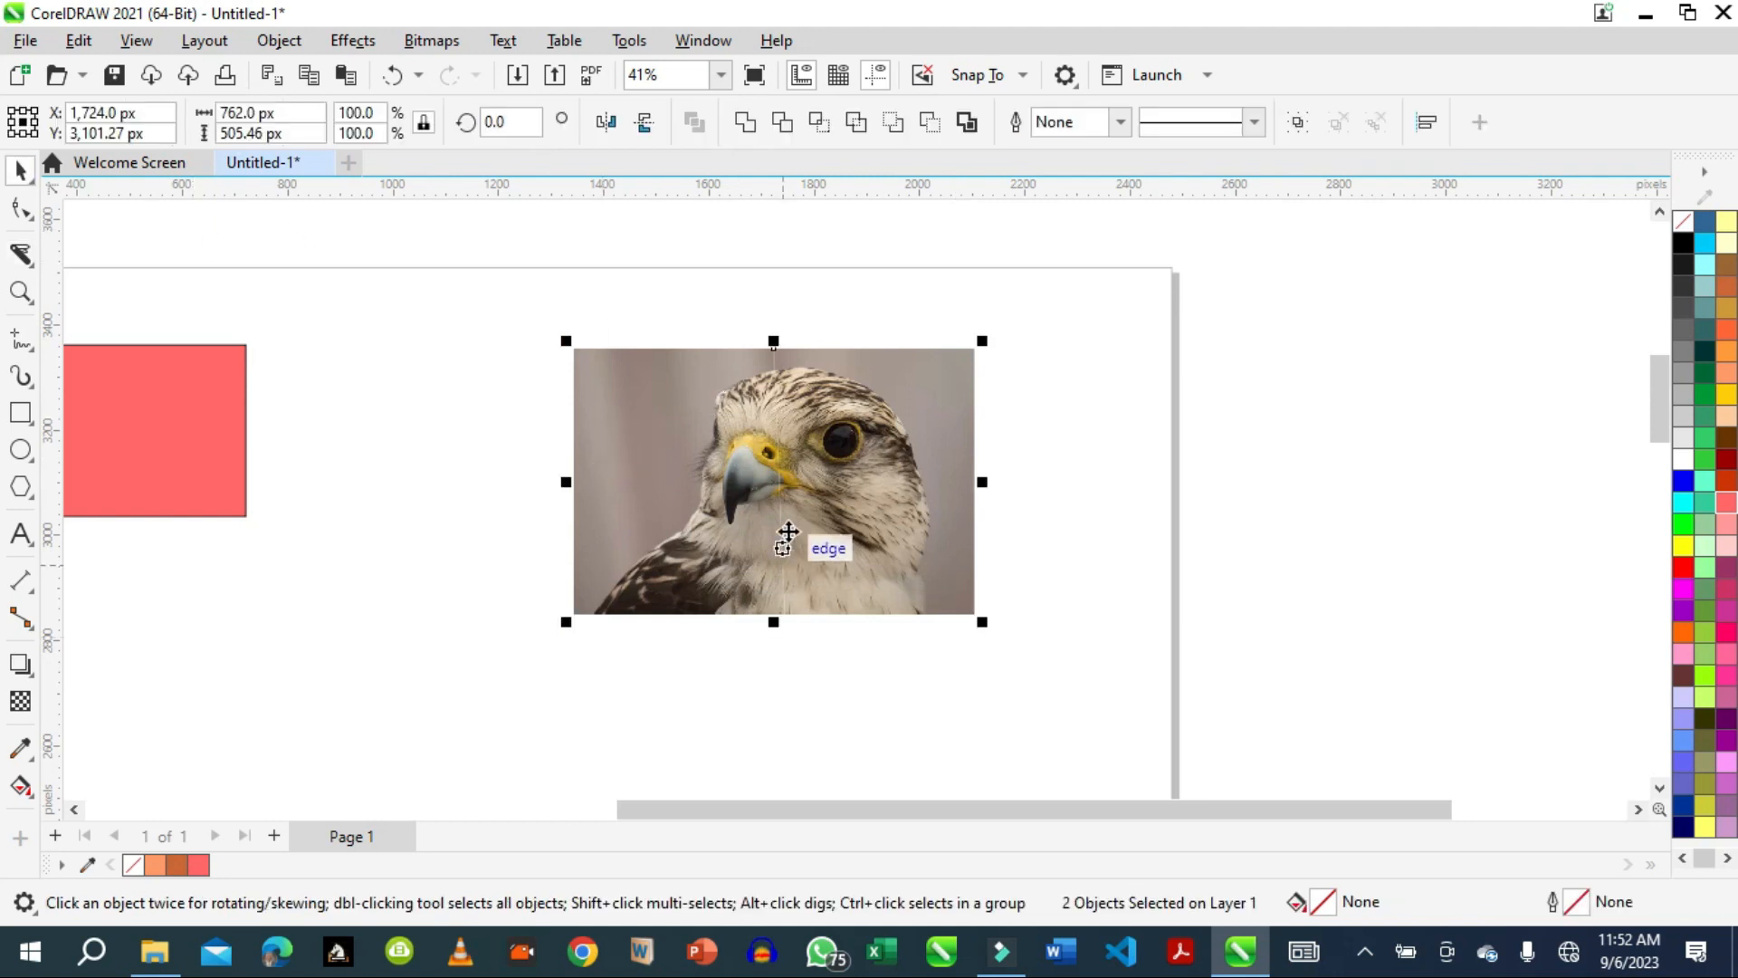
left_click(848, 522)
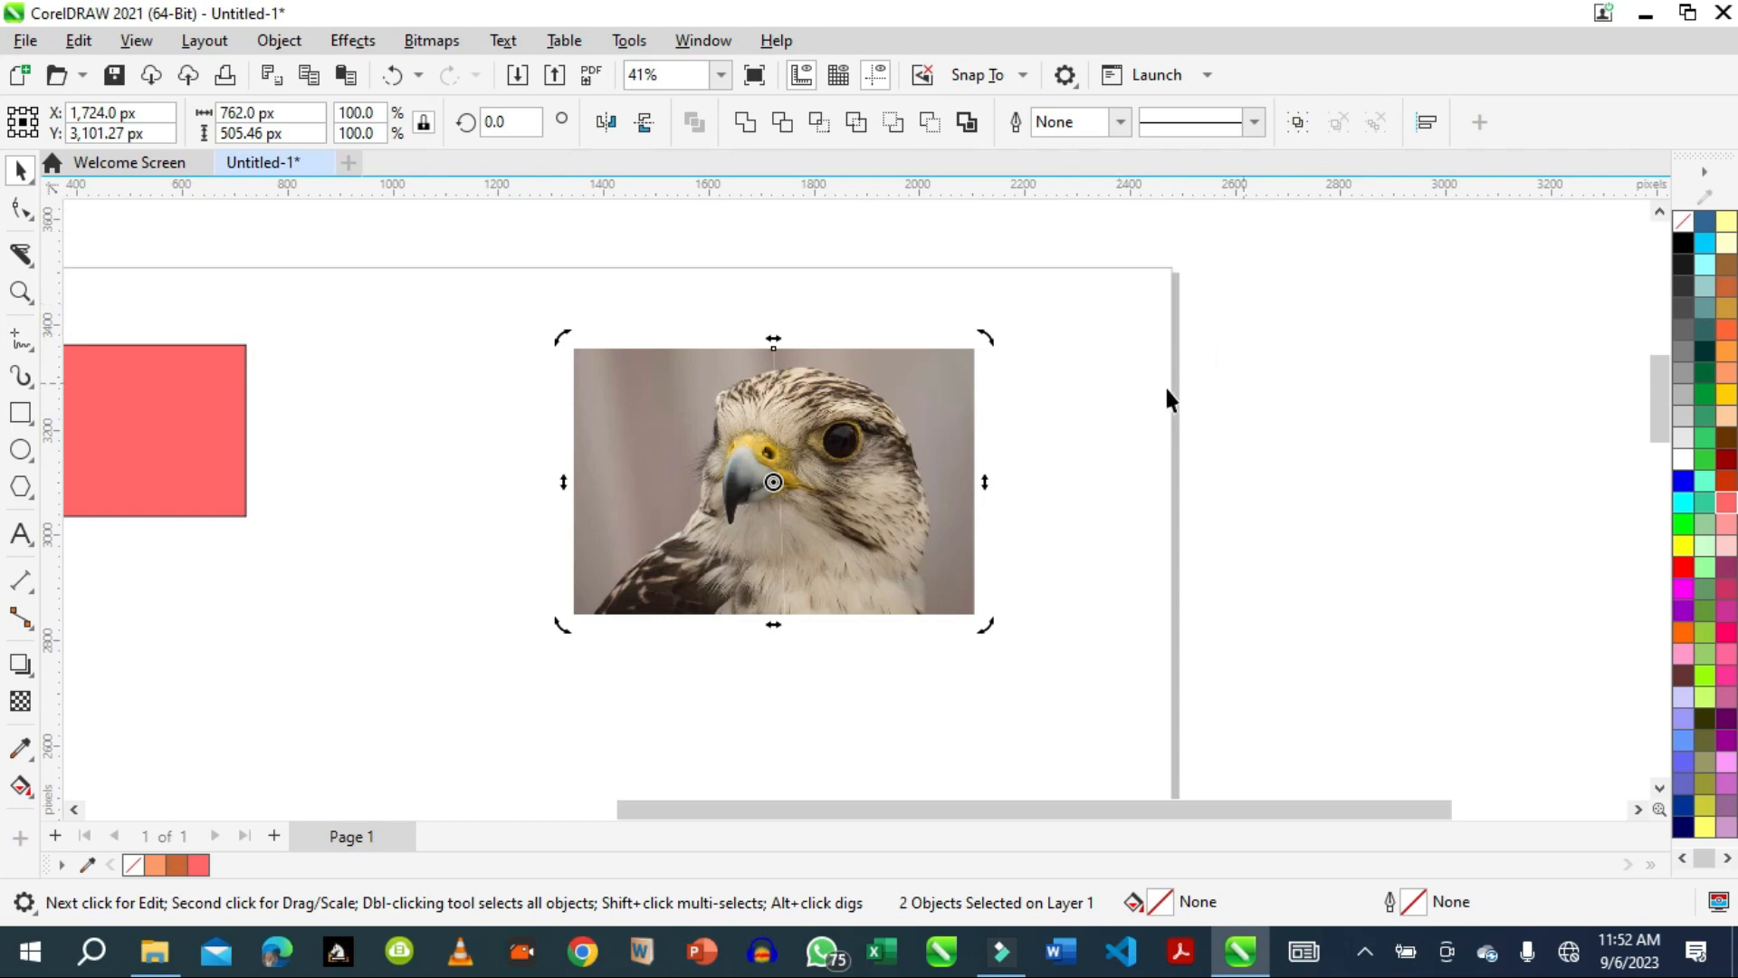
left_click(1129, 417)
left_click(921, 520)
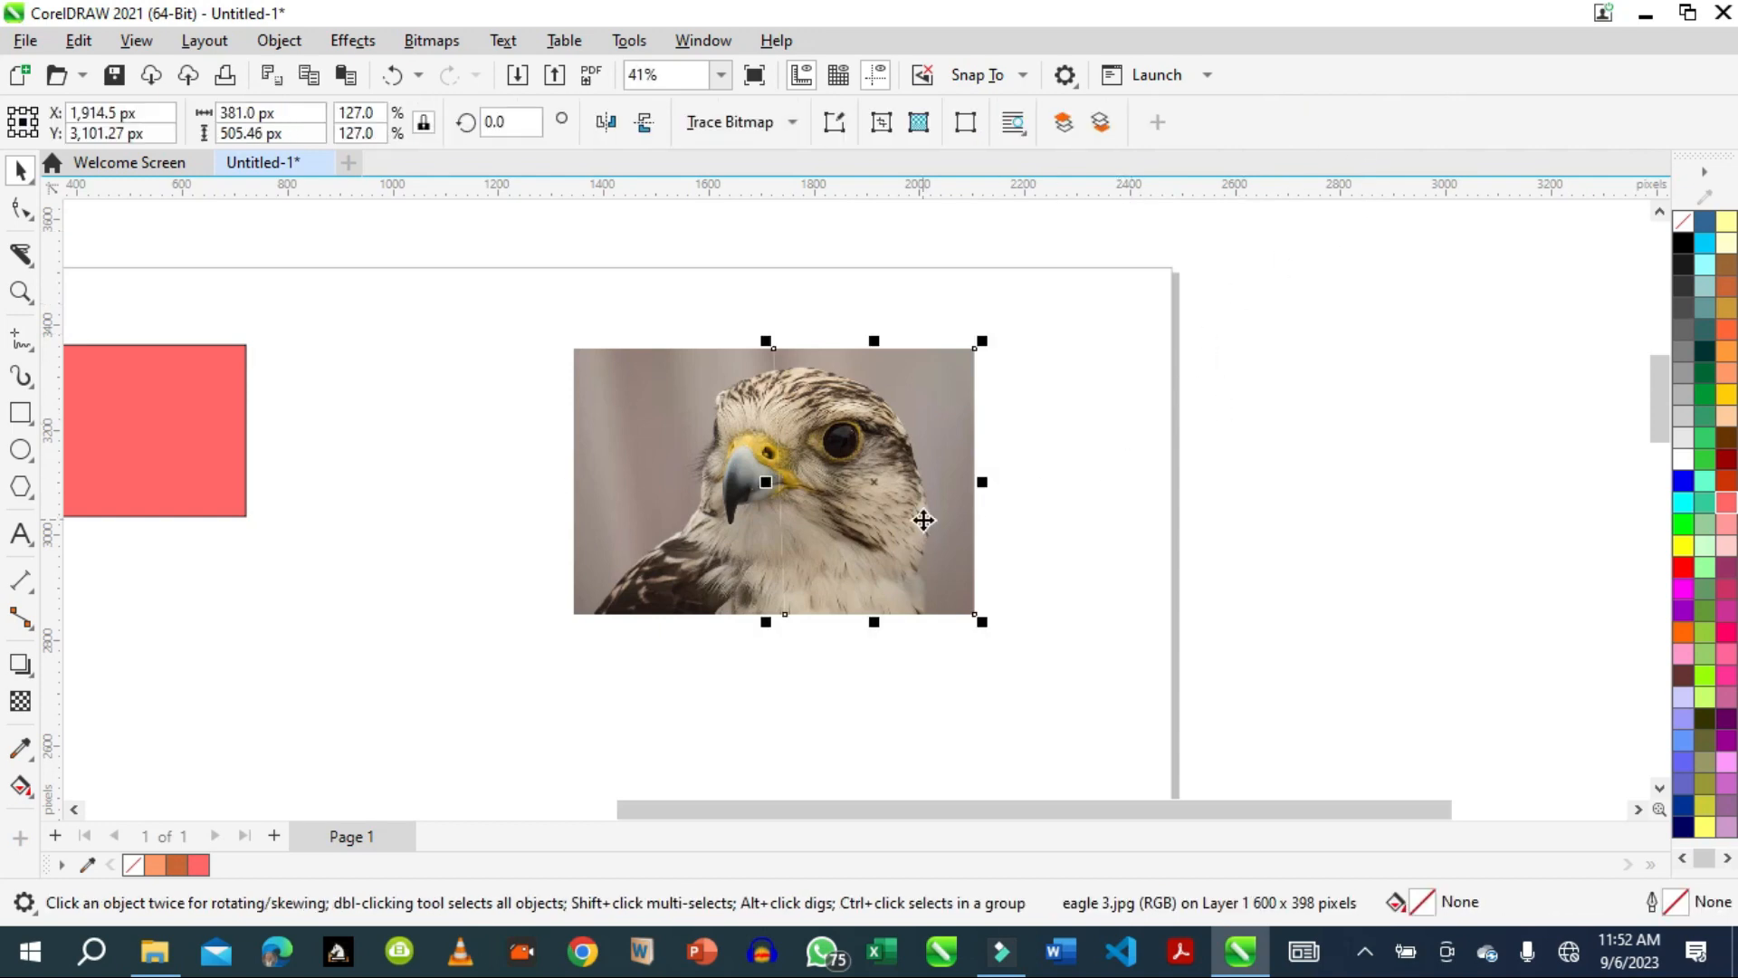
left_click_drag(922, 520, 1032, 523)
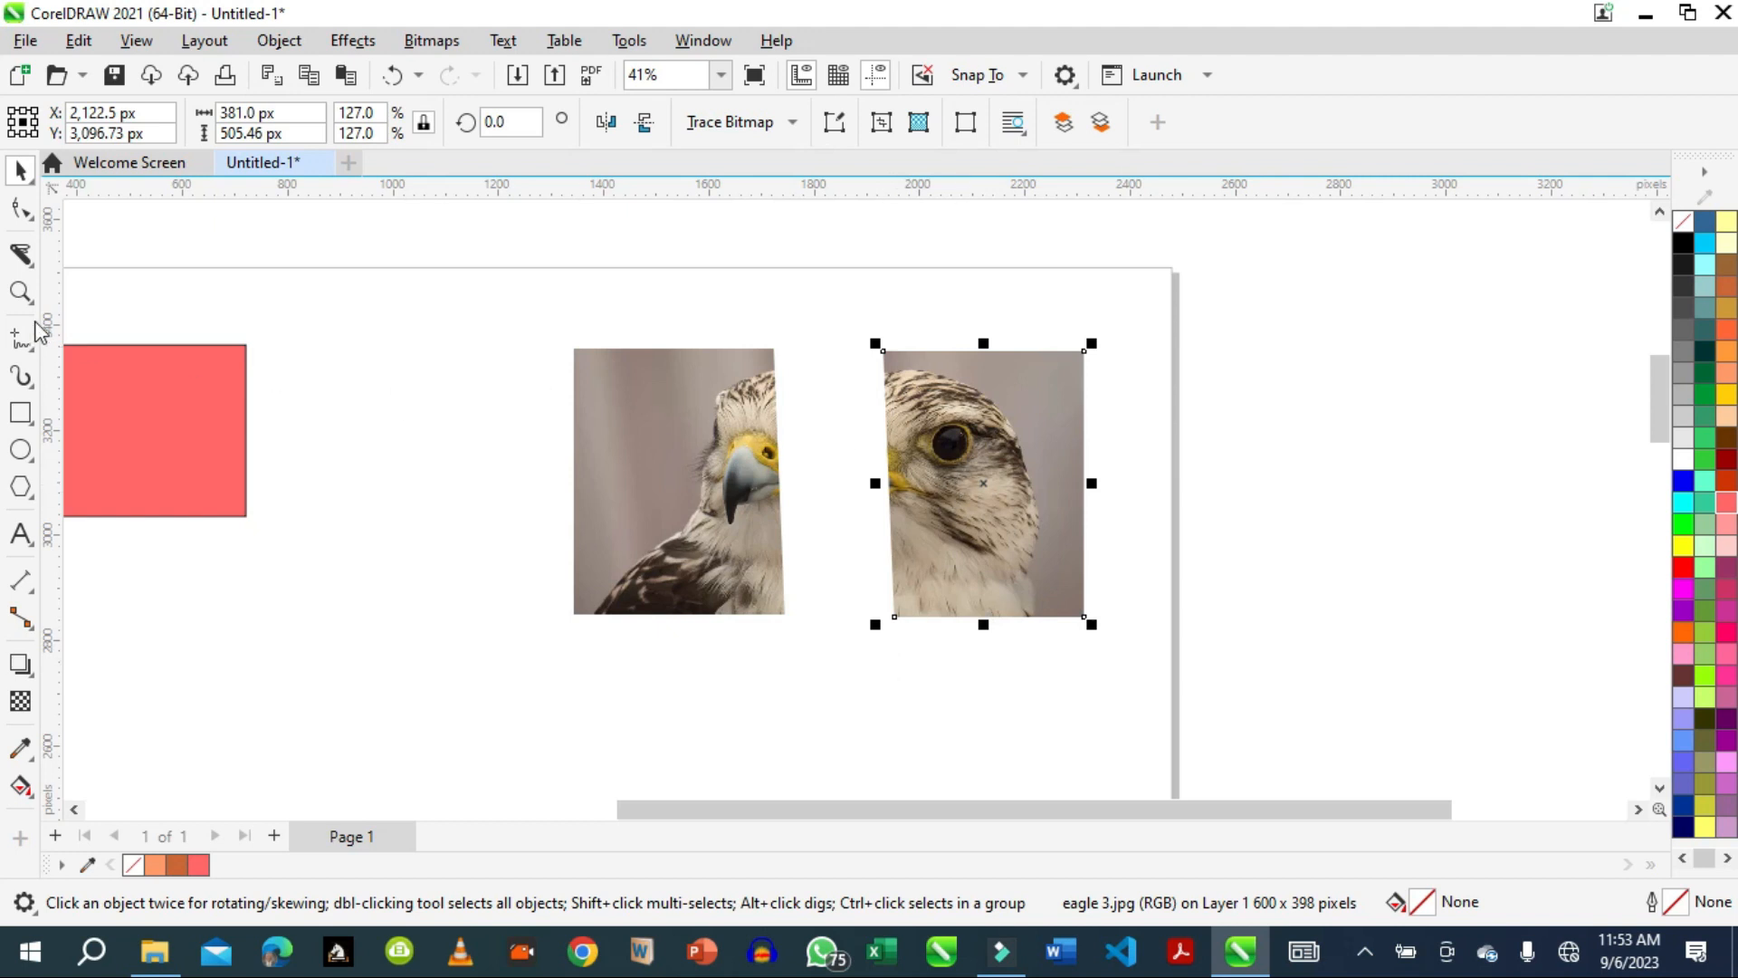
Move the left half of the sliced eagle picture about 200 px right and 50 px down, up against the right half.
left_click(33, 260)
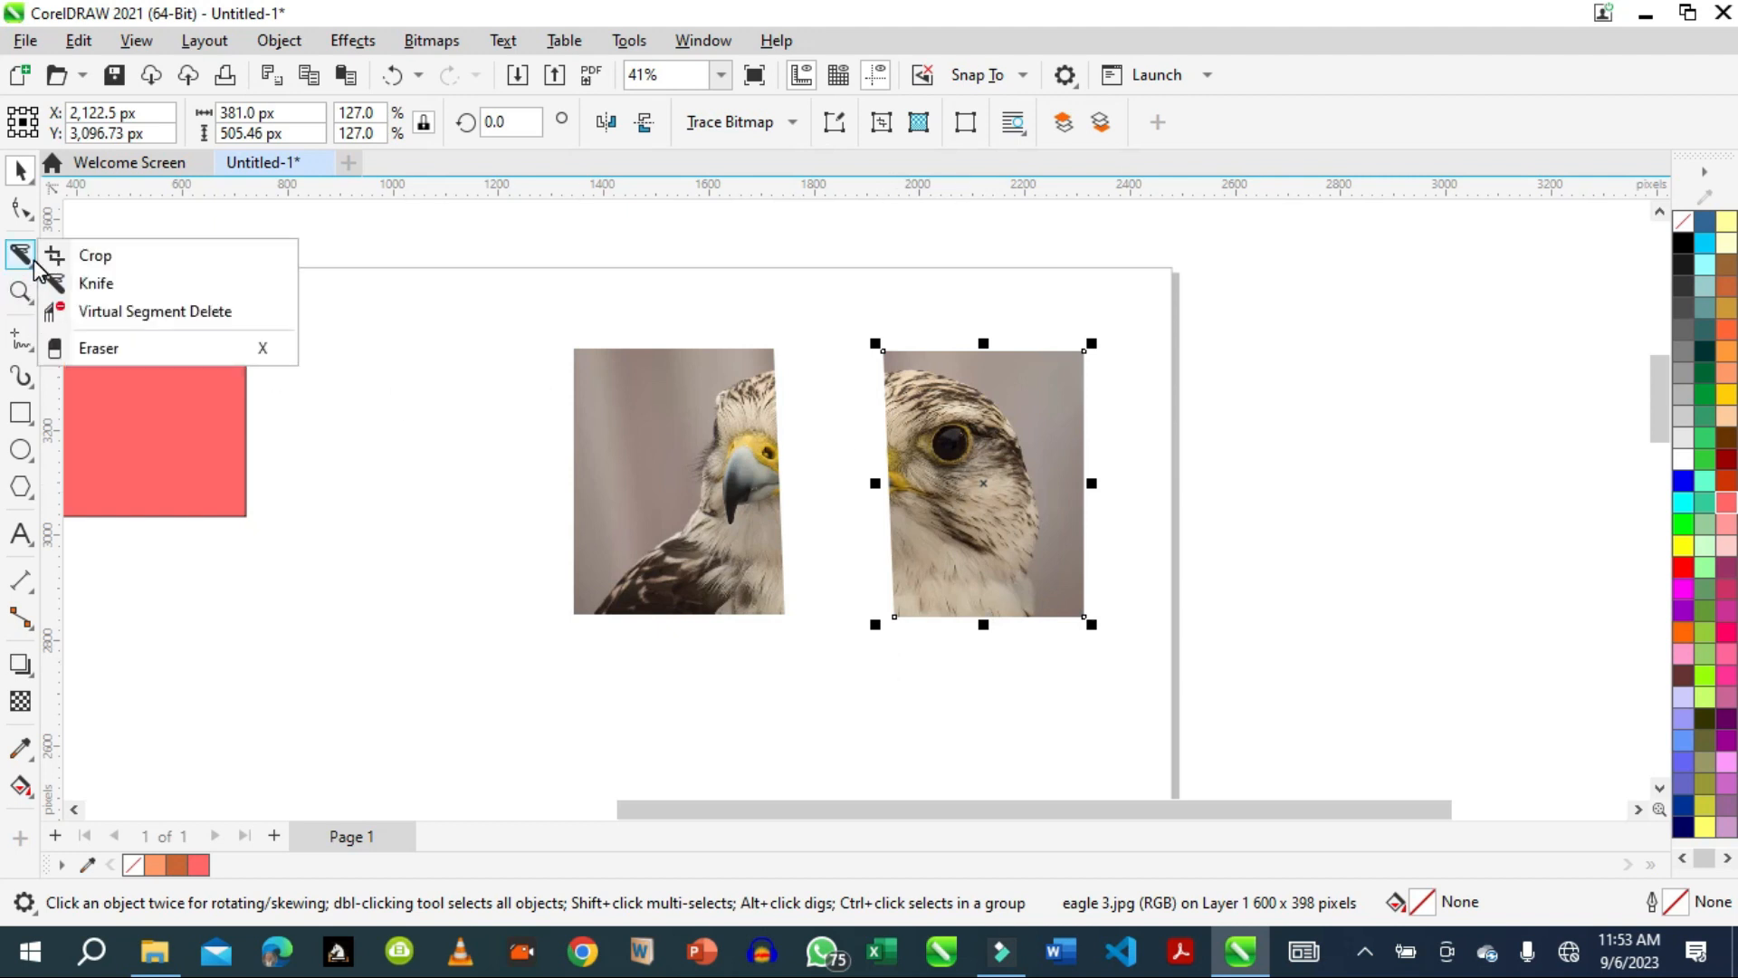
left_click(384, 460)
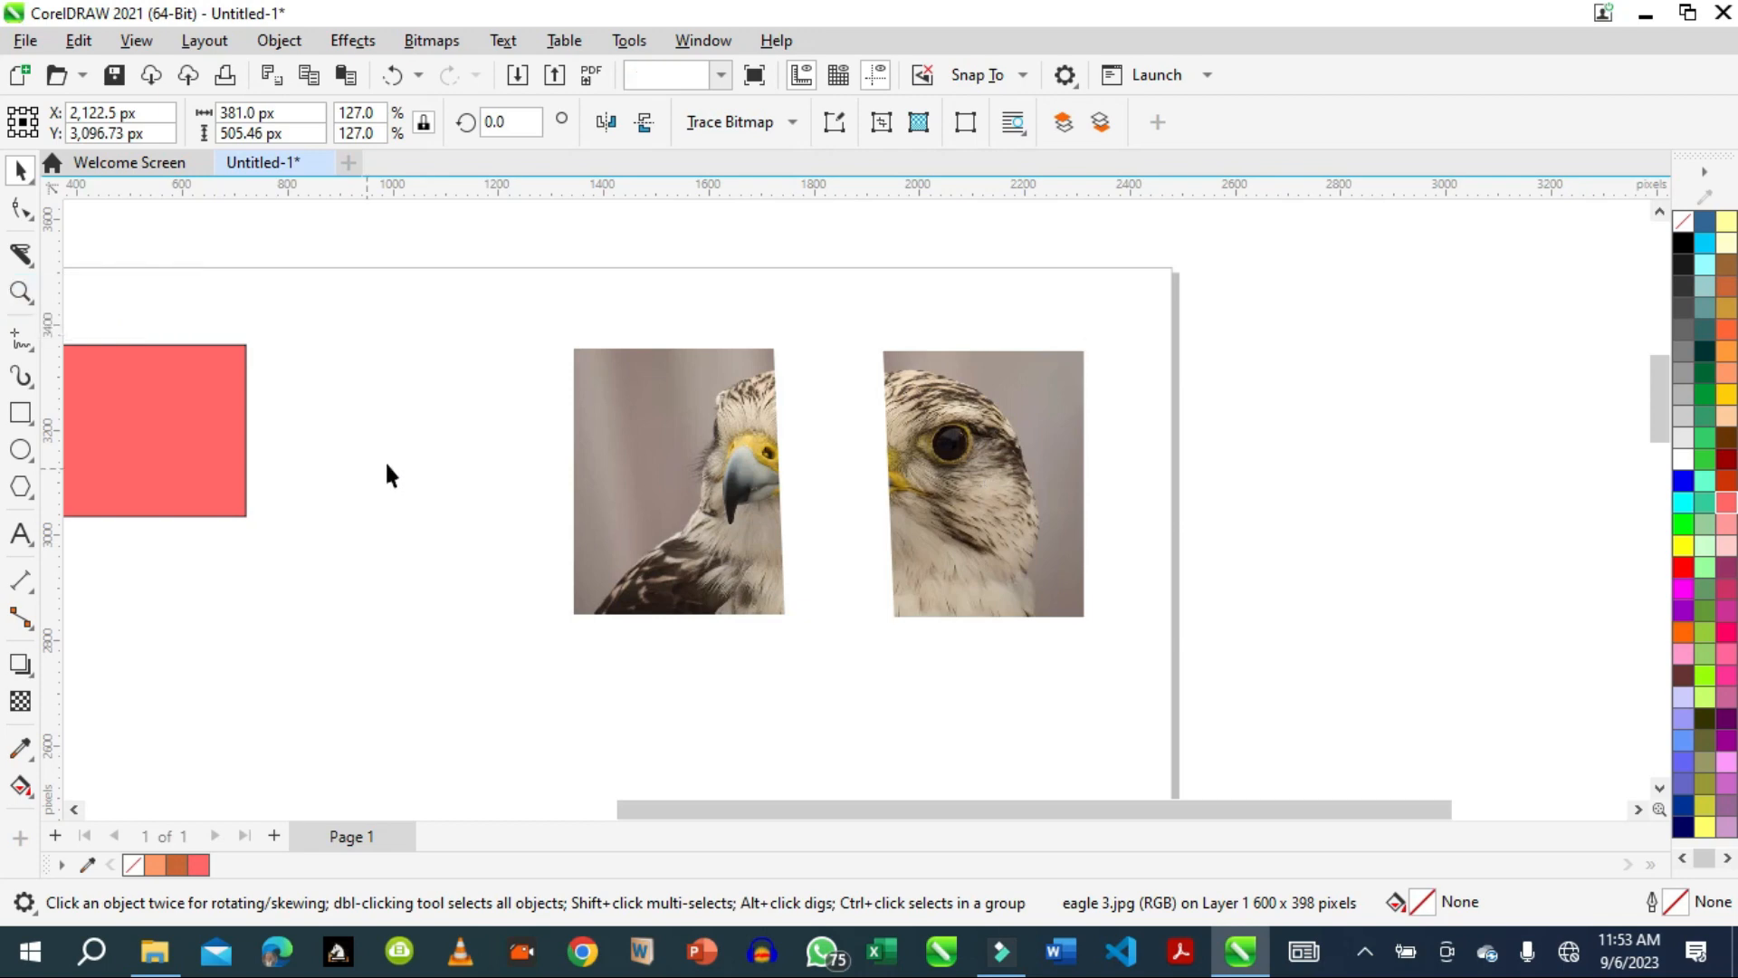
left_click_drag(691, 458, 780, 473)
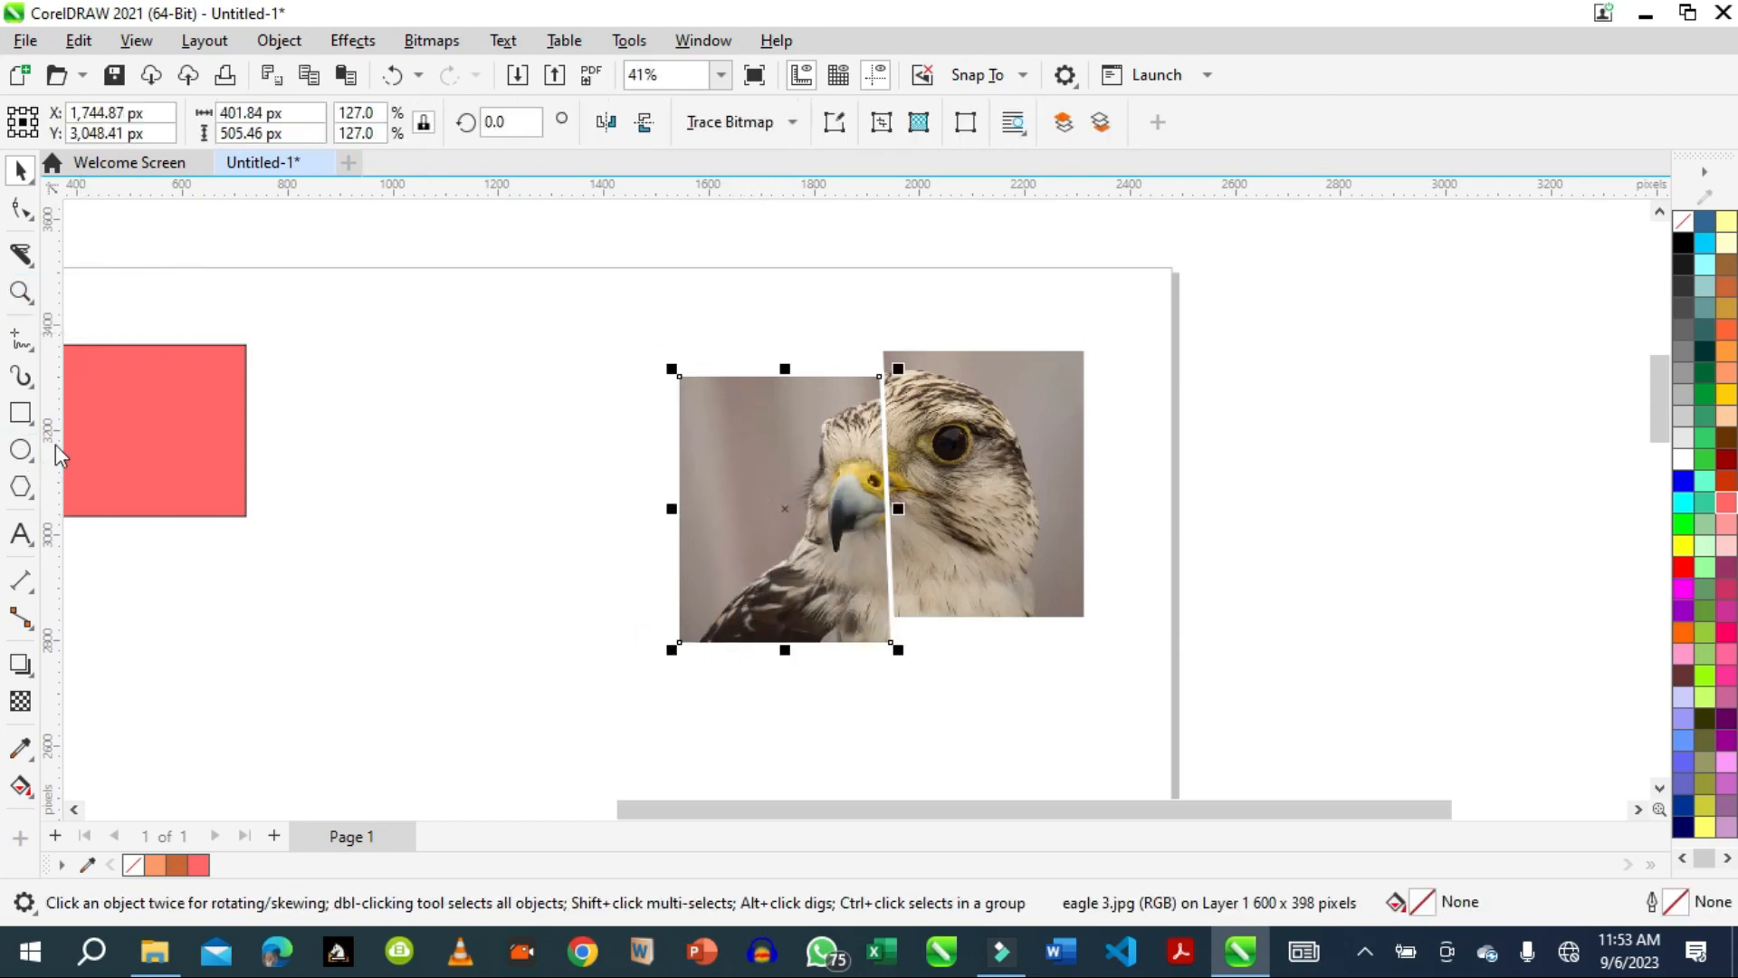
Draw an ellipse about 256 by 198 px between the pink rectangle and the eagle picture and fill it with yellow #FFCC00.
left_click(20, 449)
mouse_move(452, 351)
left_mouse_down()
mouse_move(574, 426)
mouse_move(586, 456)
left_mouse_up()
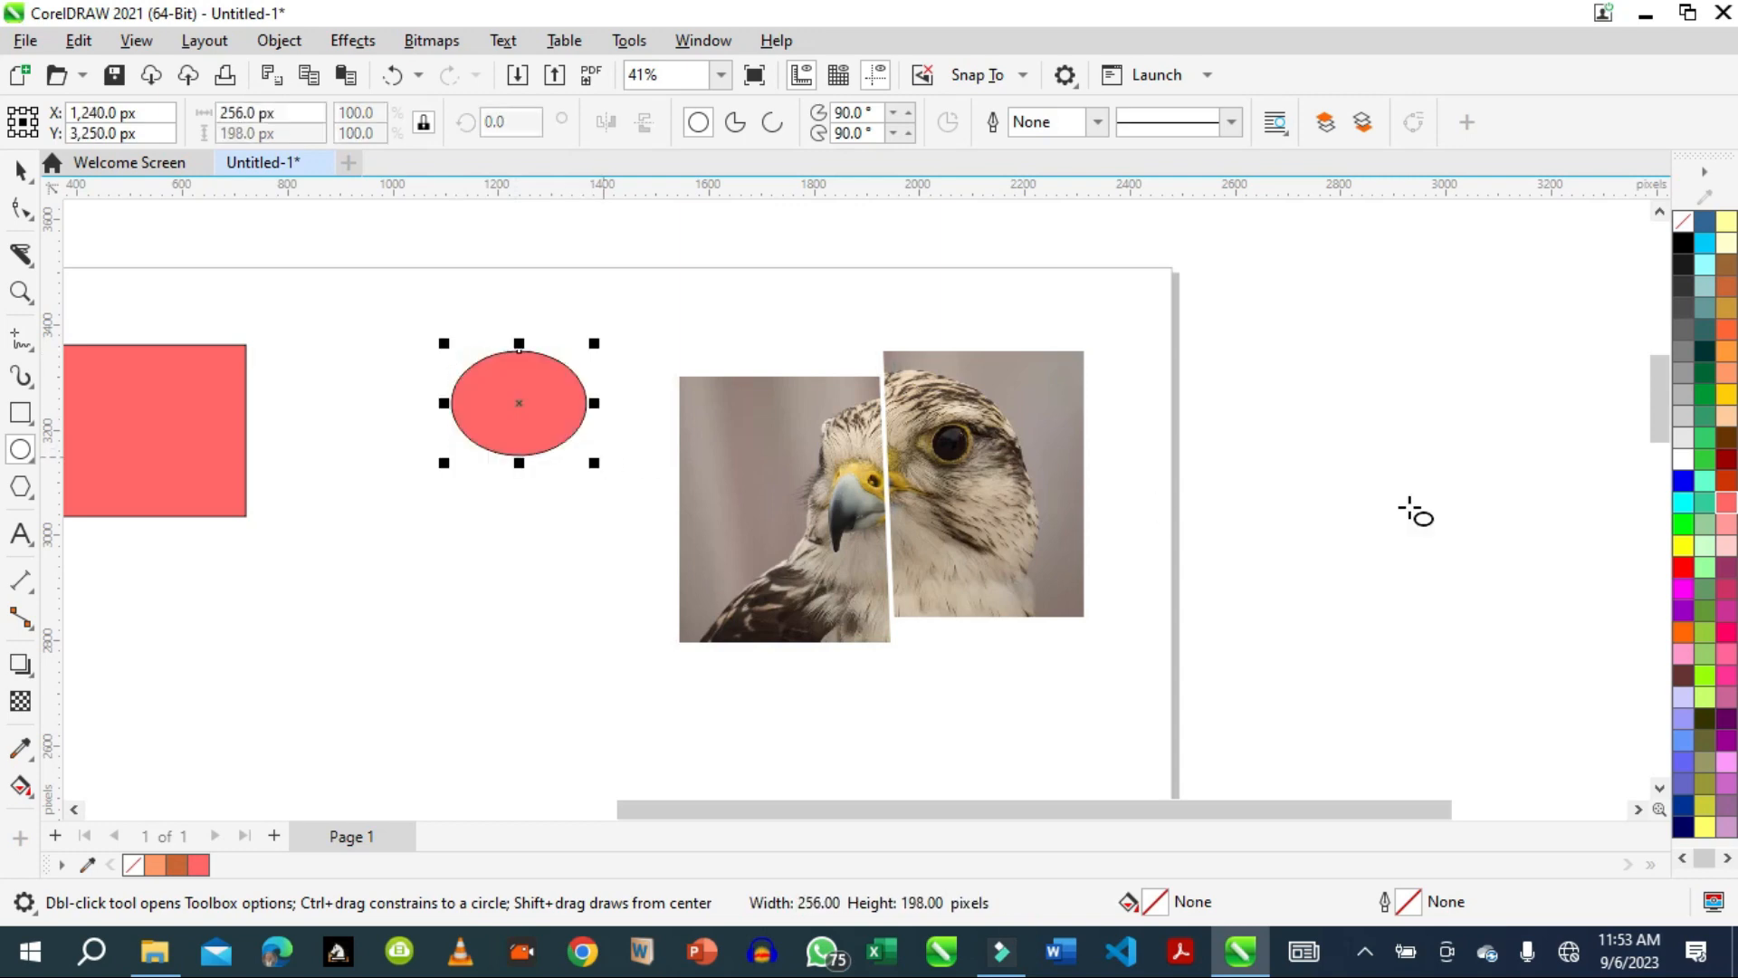
left_click(1714, 396)
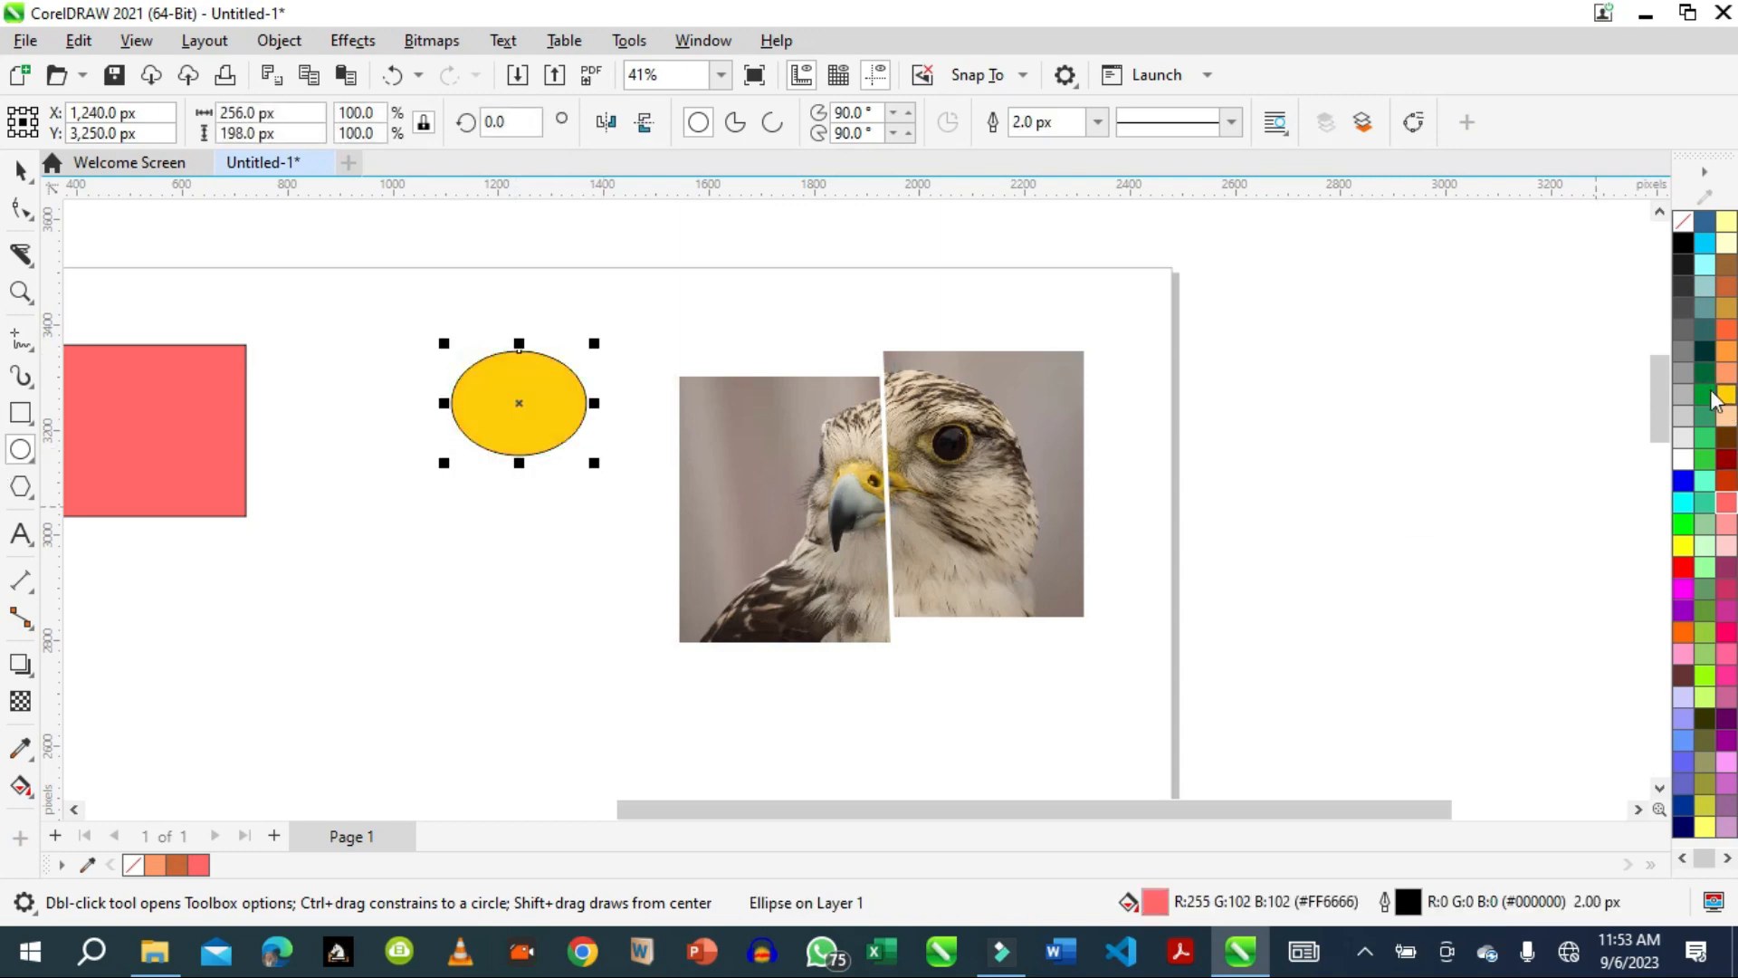
Draw a rectangle about 280 by 346 px overlapping the left part of the yellow ellipse, and leave it without a fill.
left_click(20, 413)
left_click_drag(351, 353, 498, 534)
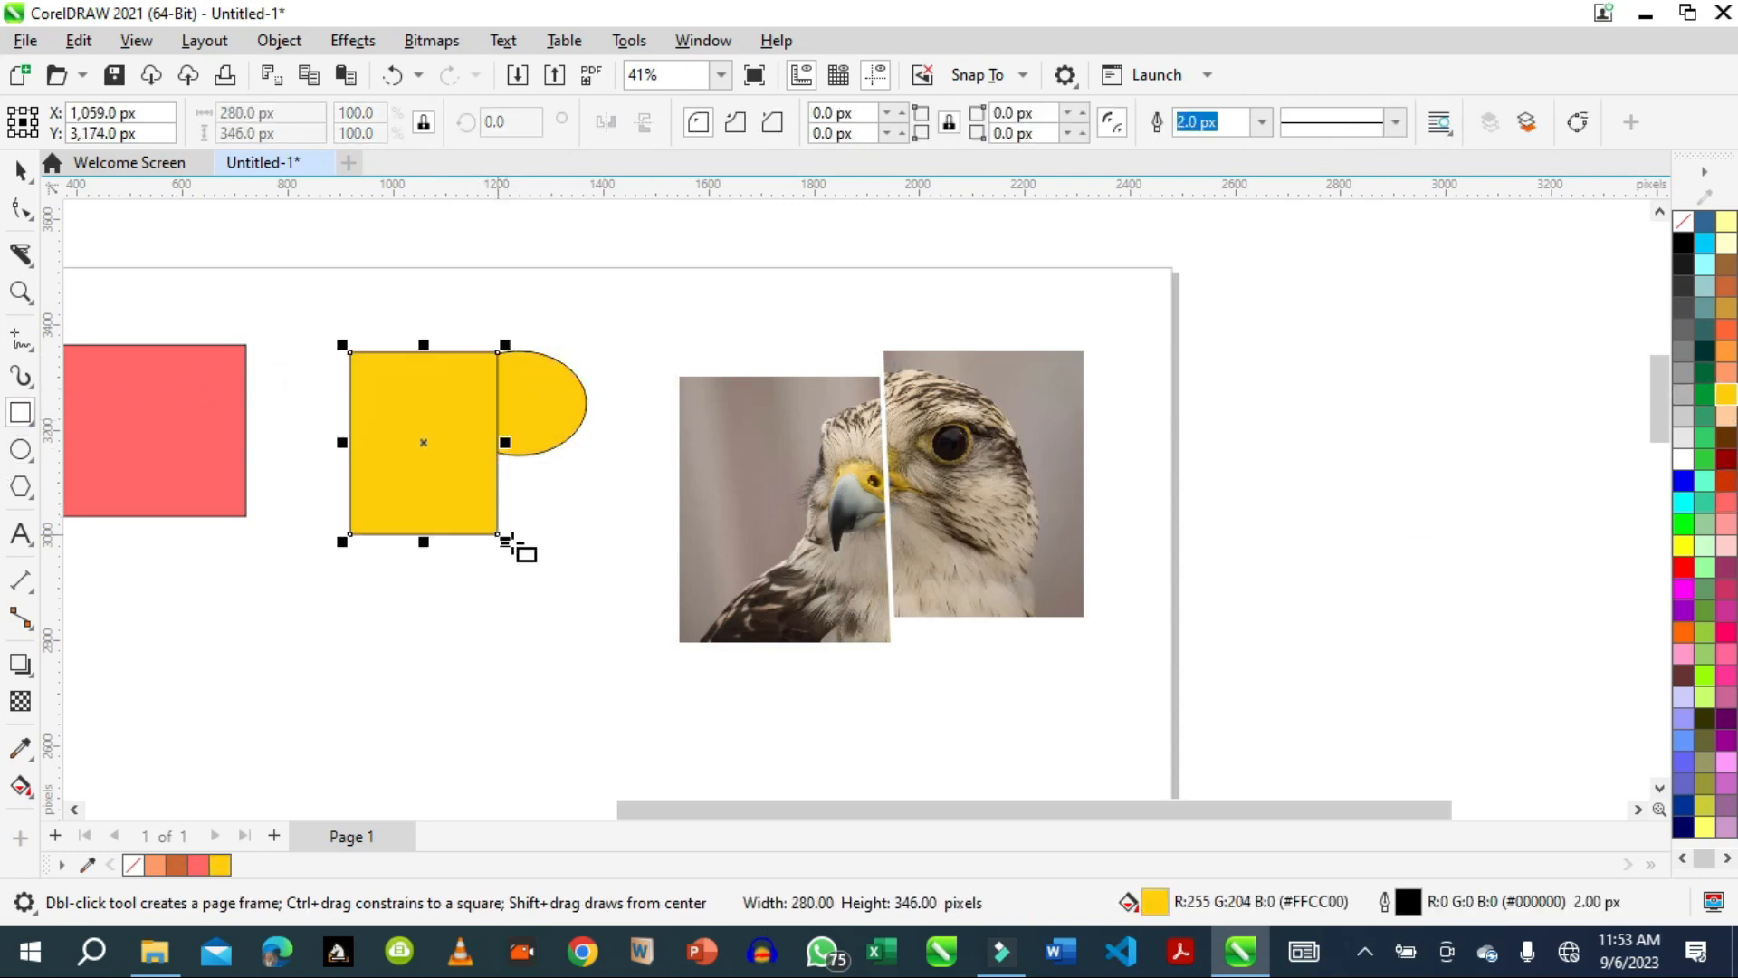
left_click(1682, 351)
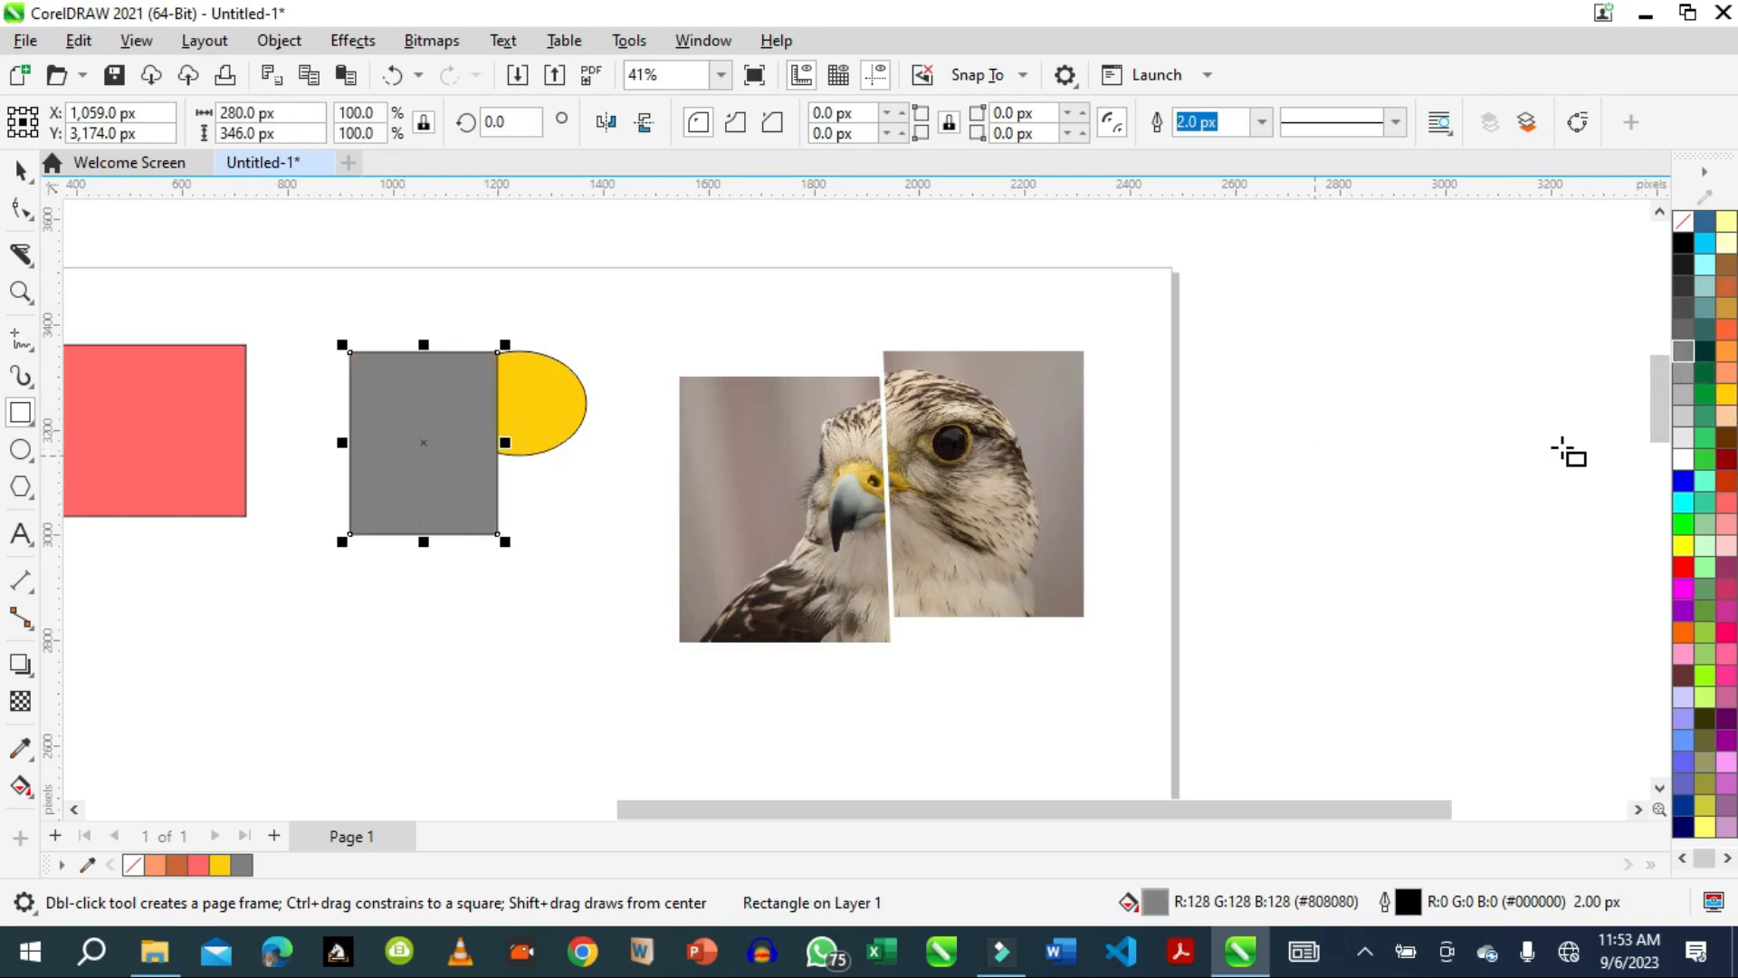
left_click(1684, 222)
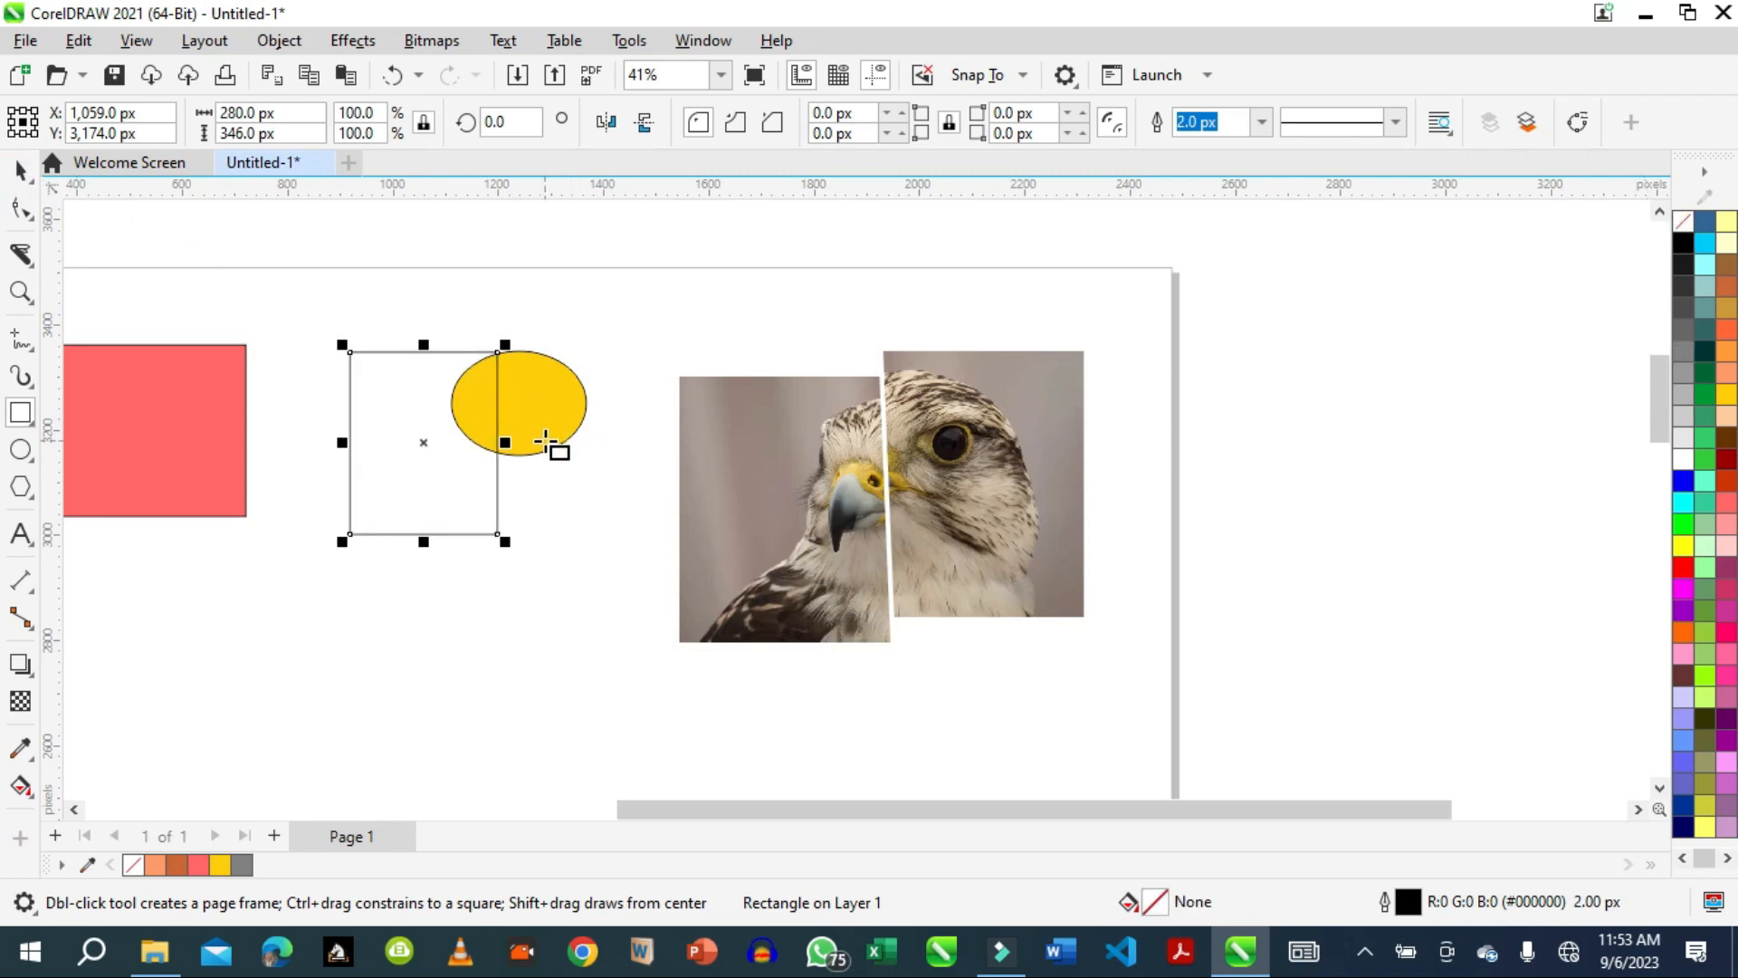
Select the yellow ellipse and remove its fill so that only the outline remains.
left_click(19, 169)
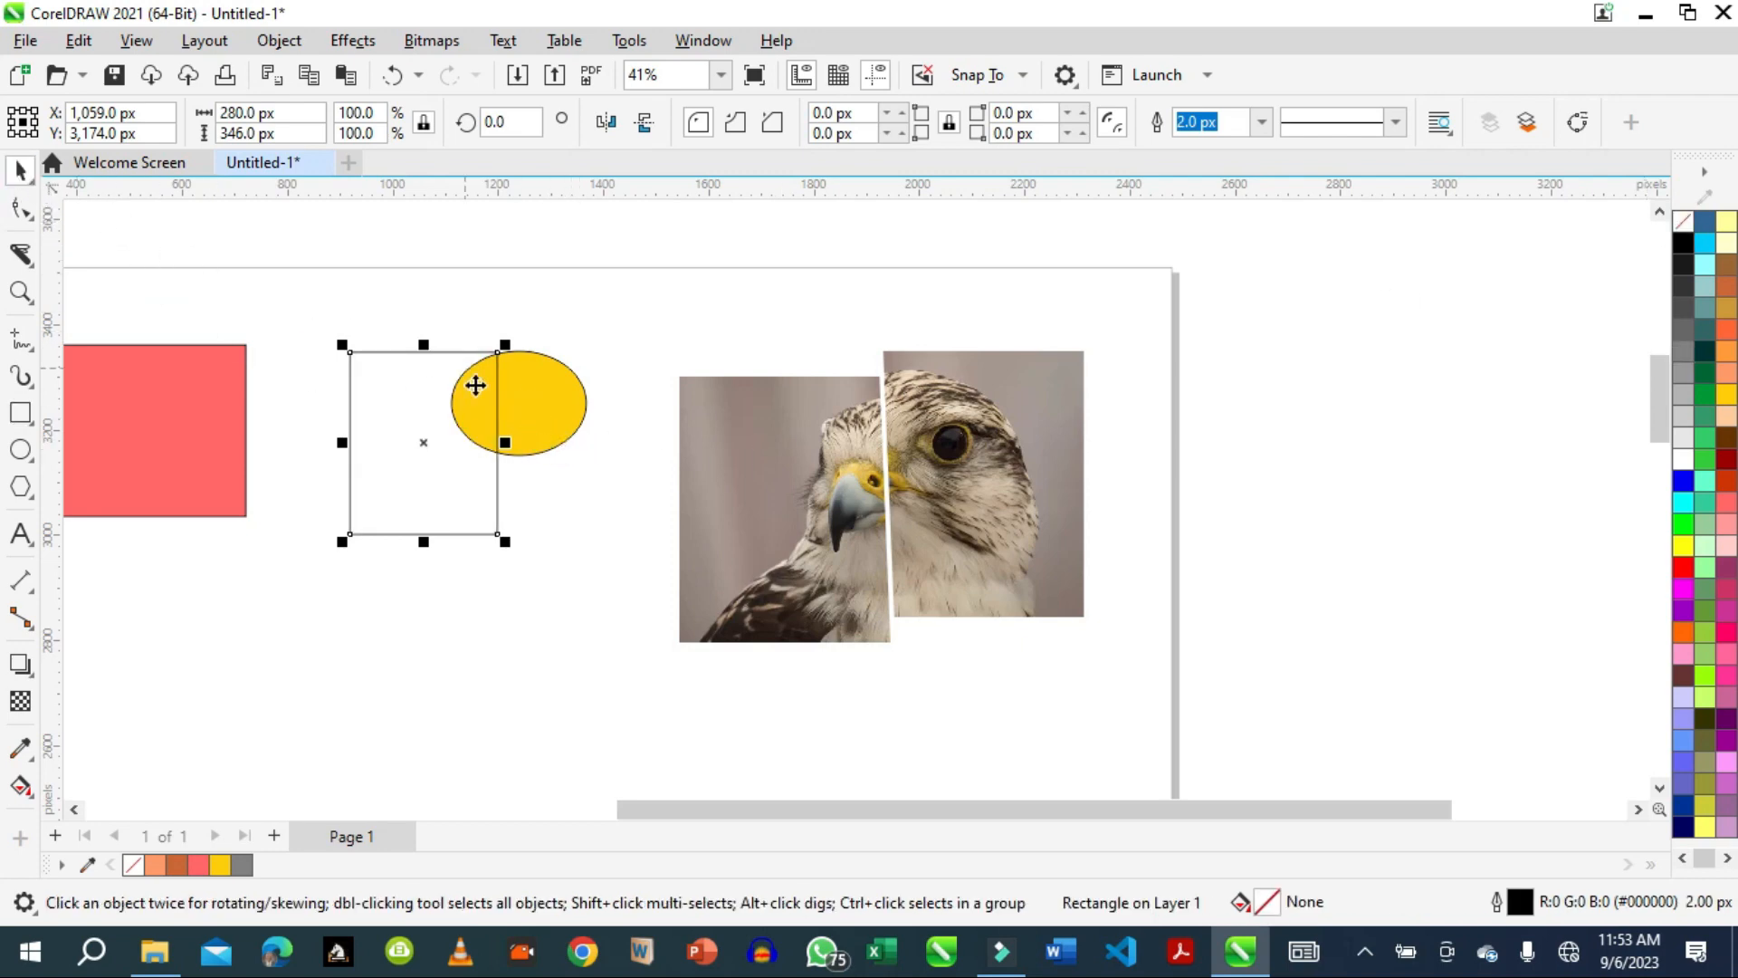
left_click(545, 444)
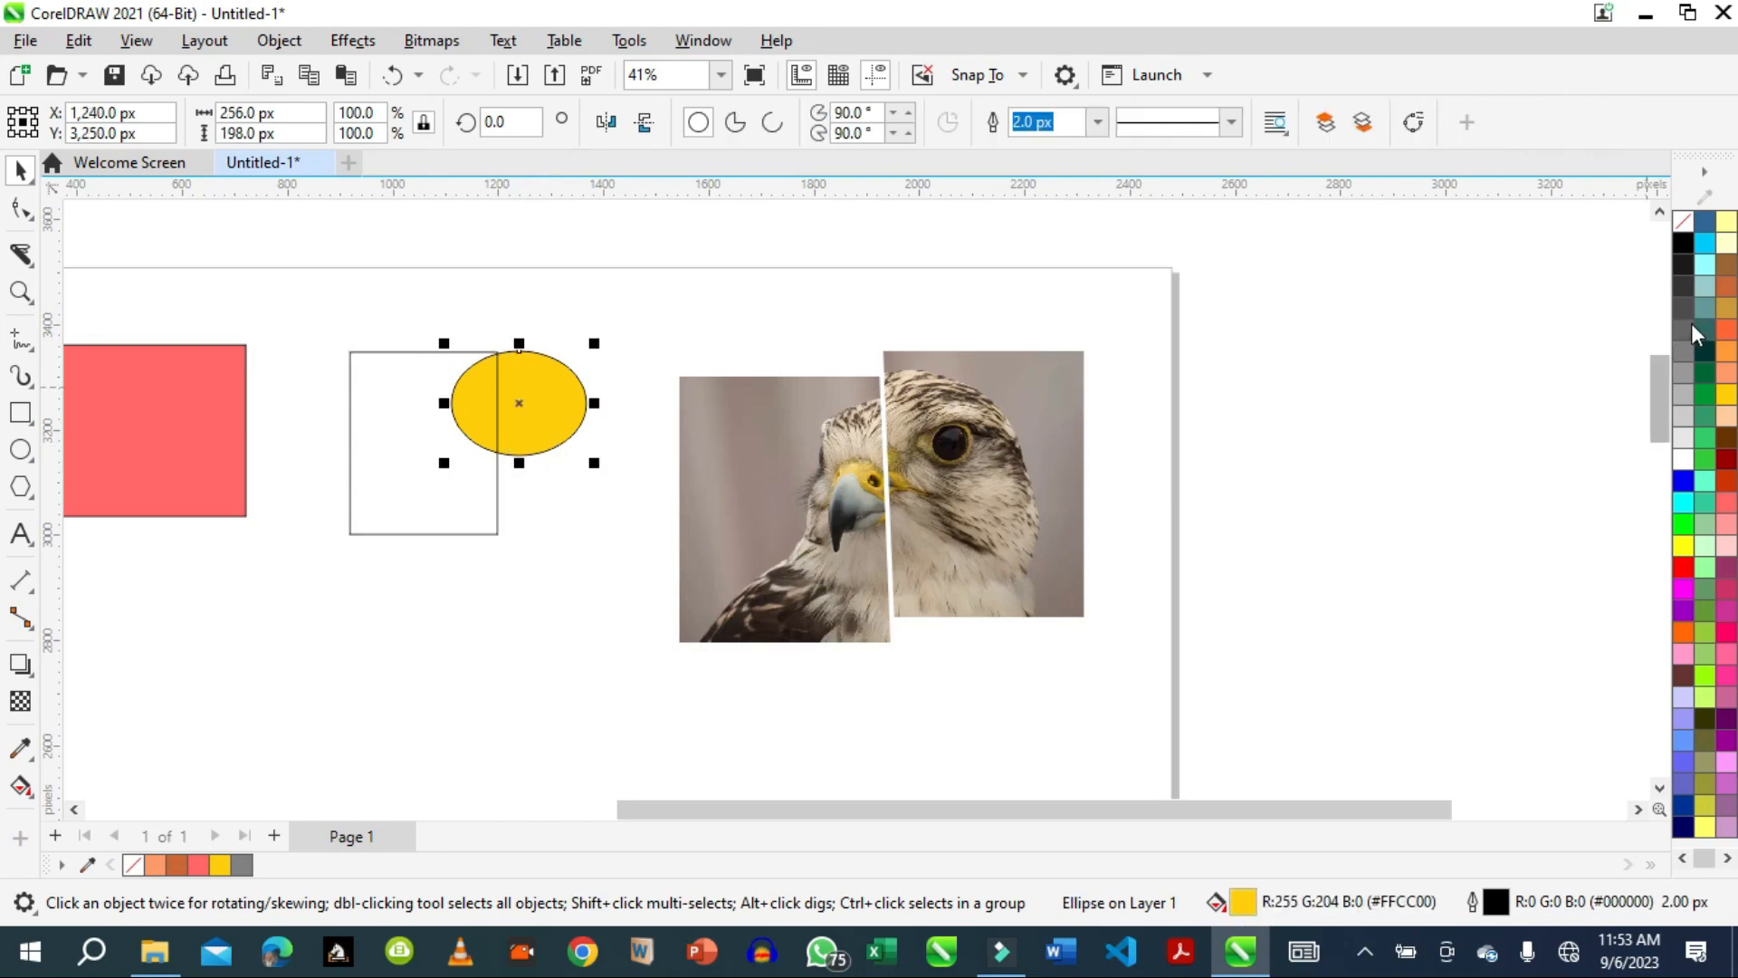
left_click(1682, 220)
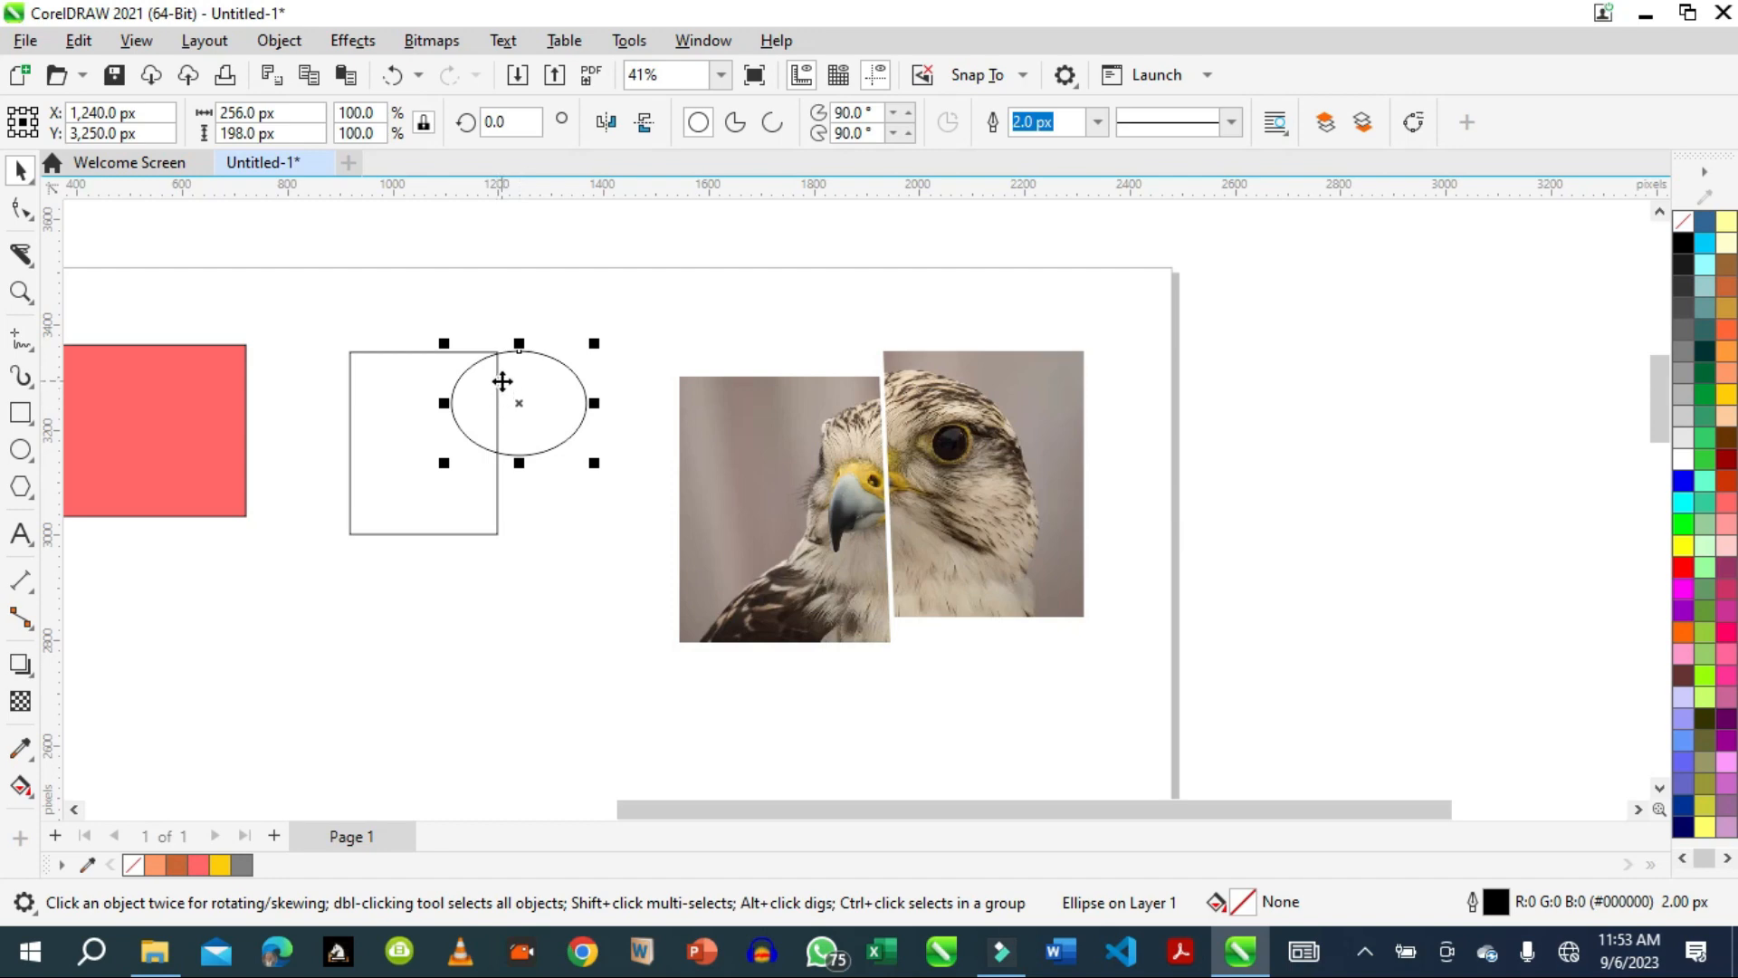
Delete the part of the rectangle's right edge that lies inside the ellipse with the Virtual Segment Delete tool.
left_click(31, 264)
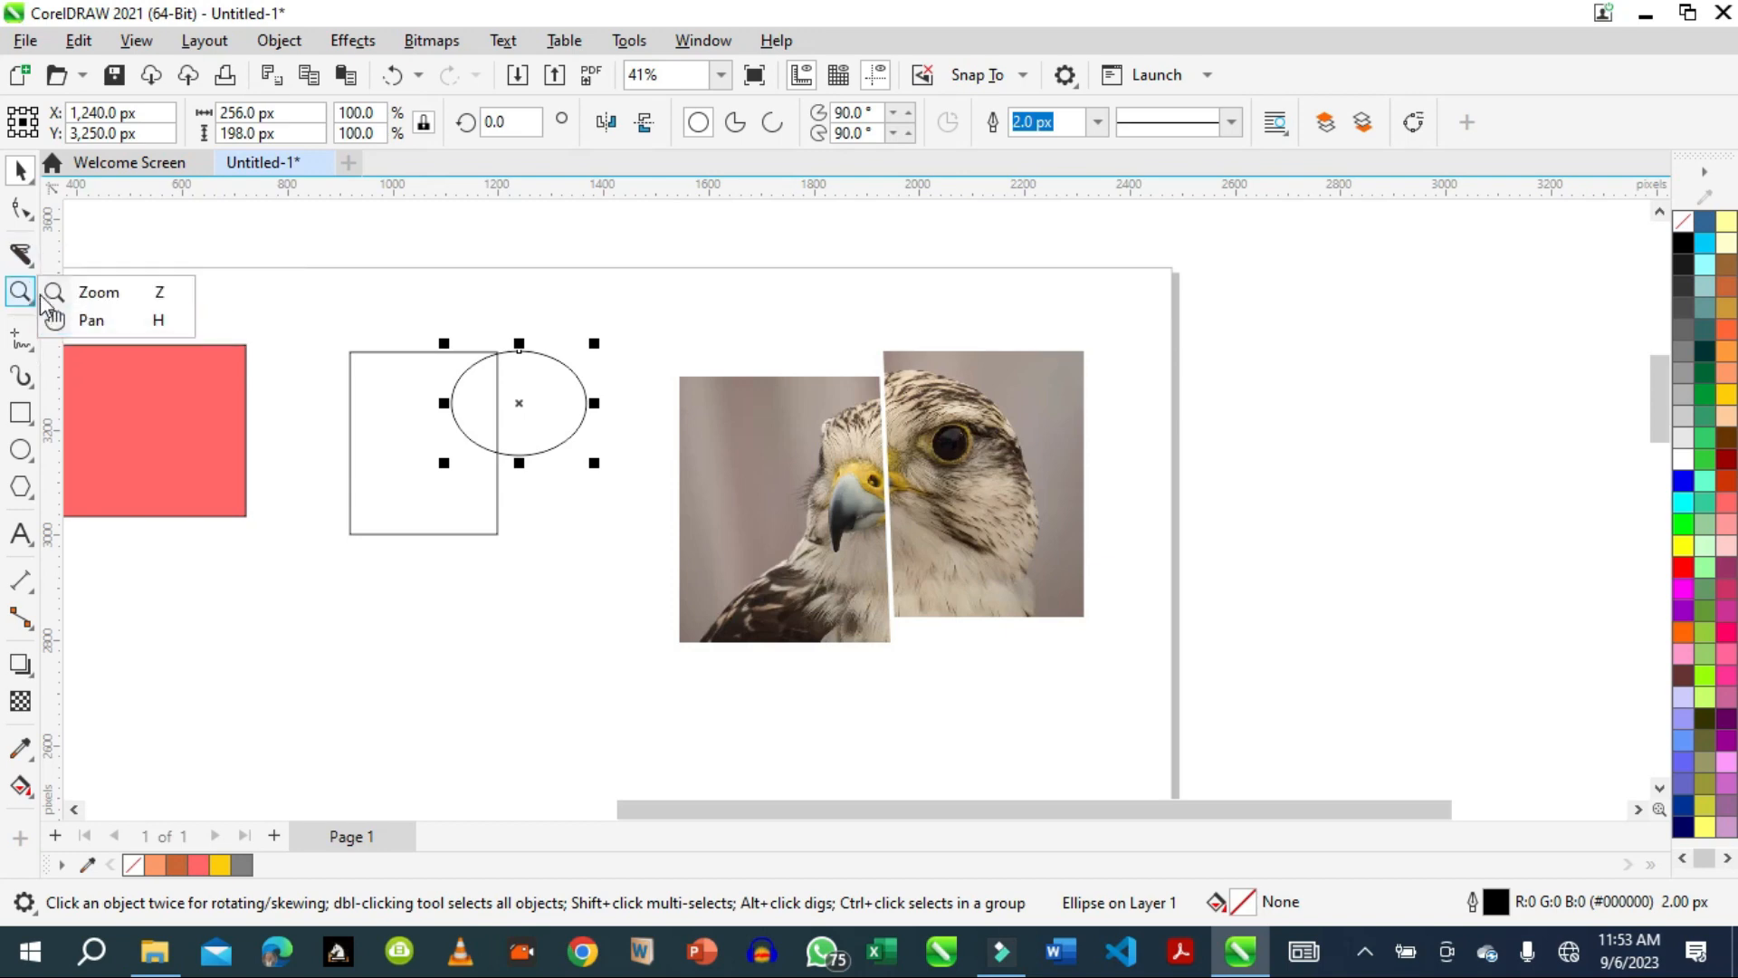
left_click(56, 312)
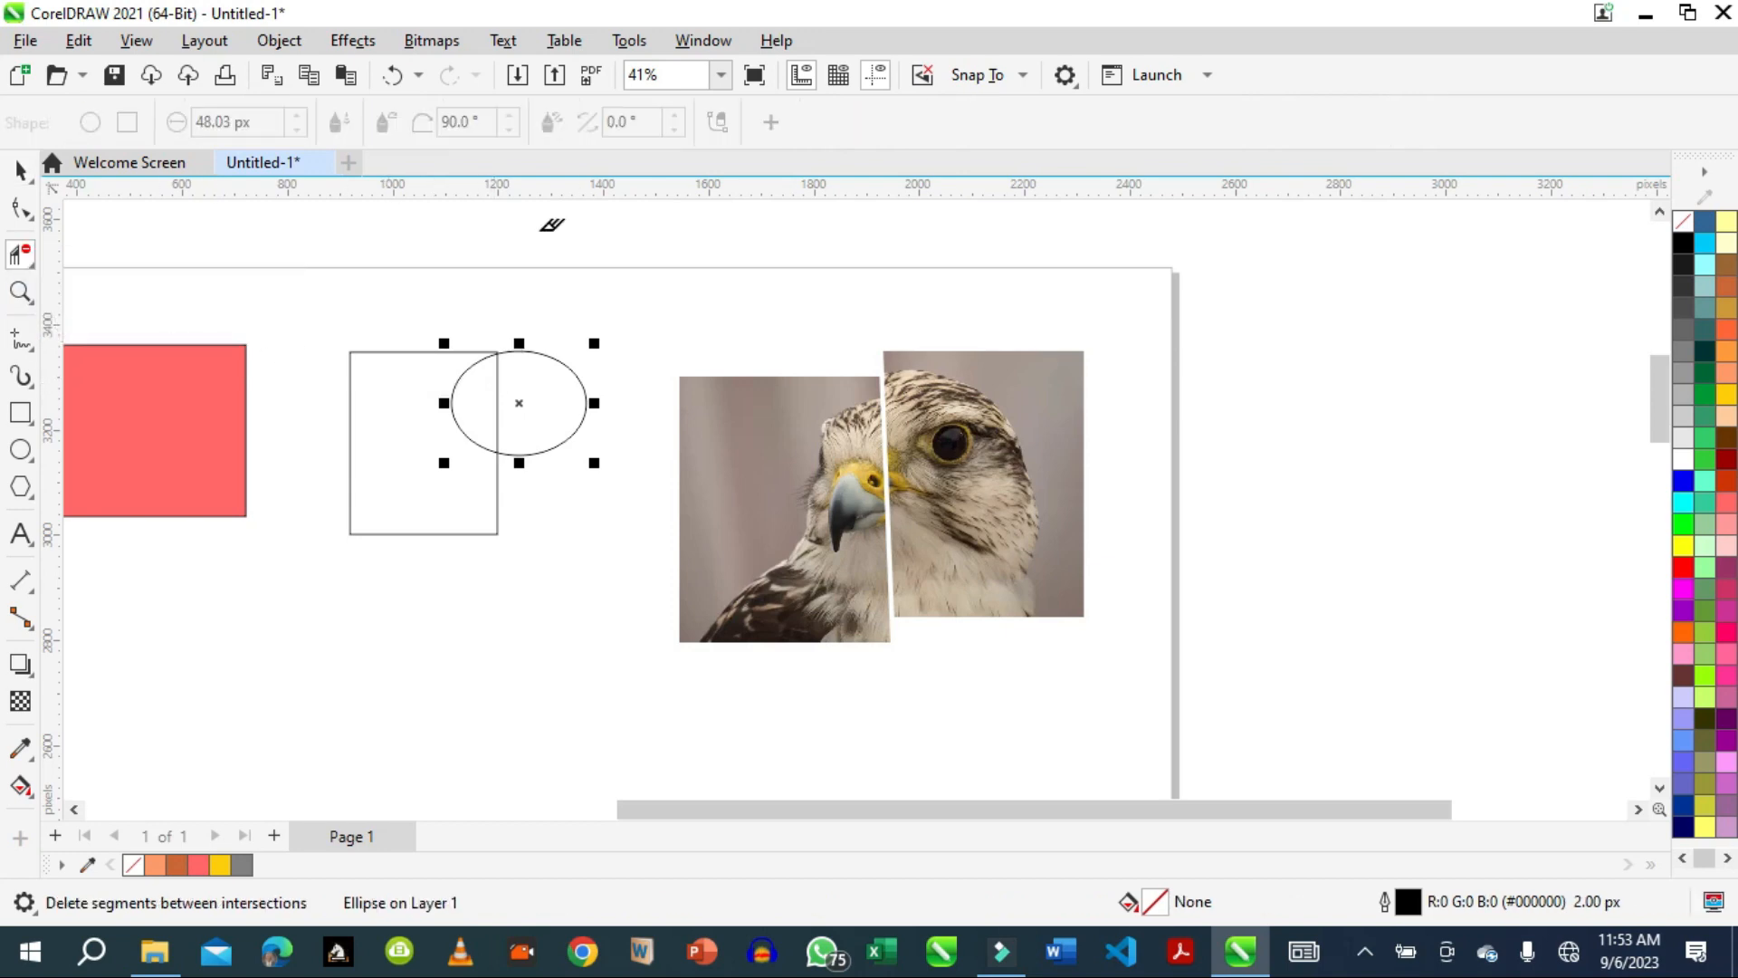
left_click(499, 362)
Fill the ellipse with brown-orange #CC6633 and assign the yellow #FFCC00 fill to the cut-open rectangle.
left_click(1727, 288)
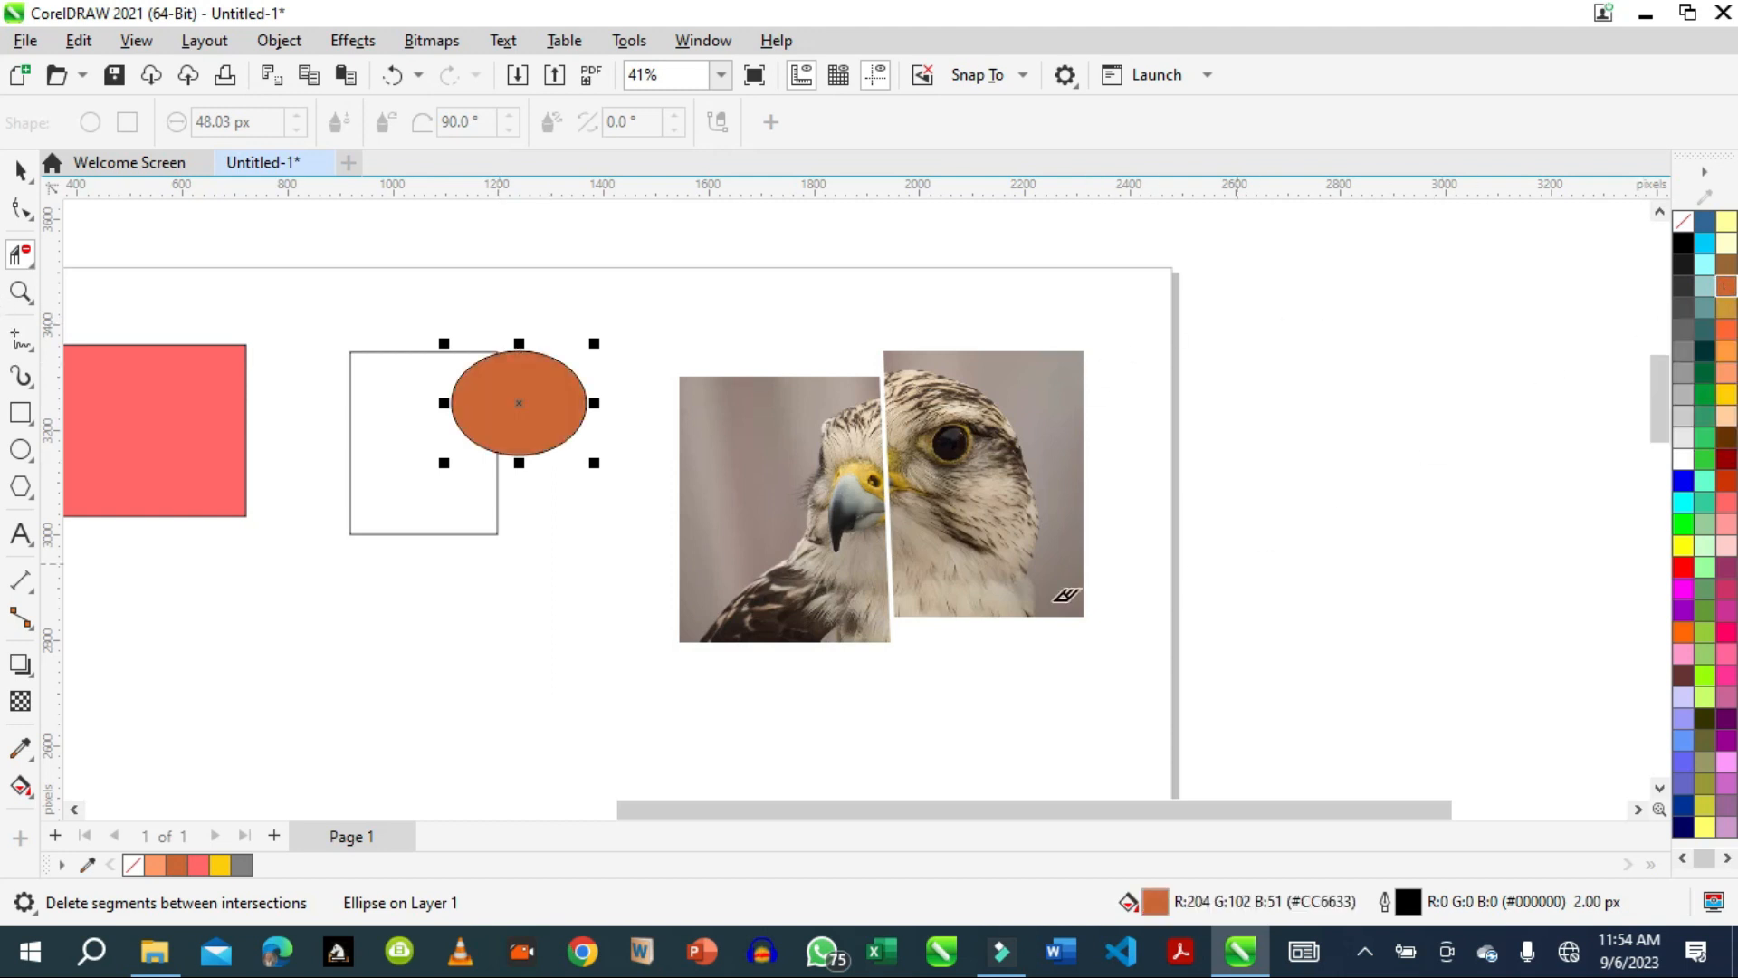
left_click(18, 172)
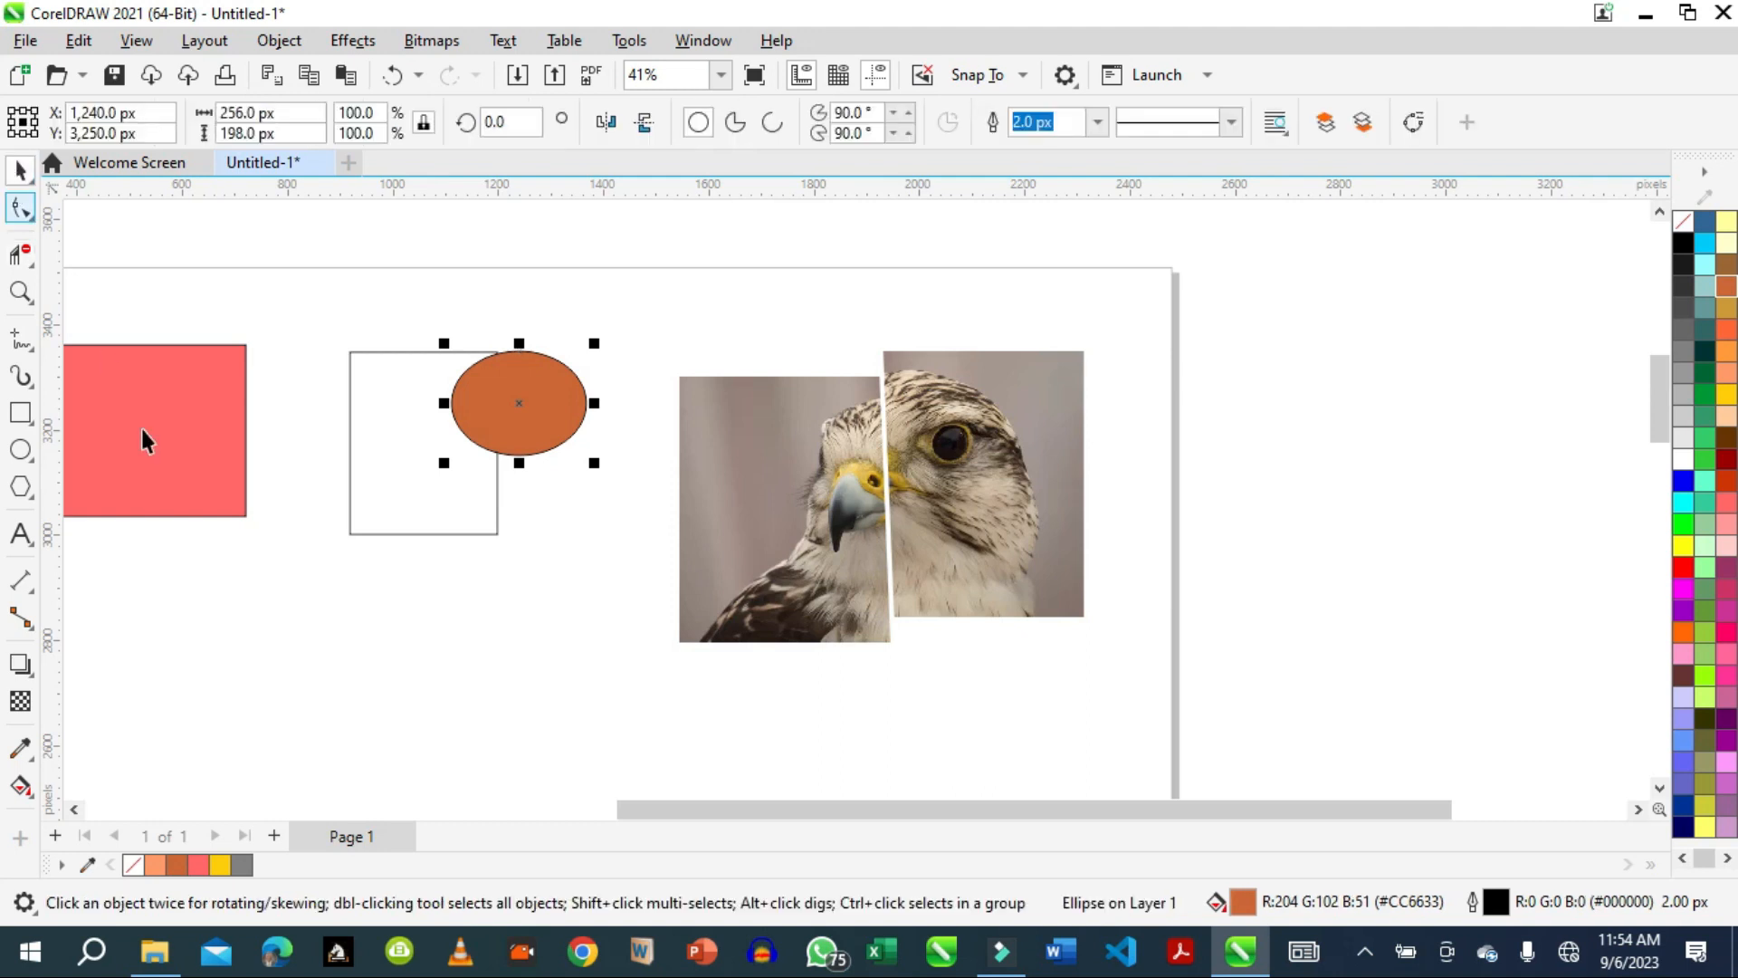
left_click(386, 533)
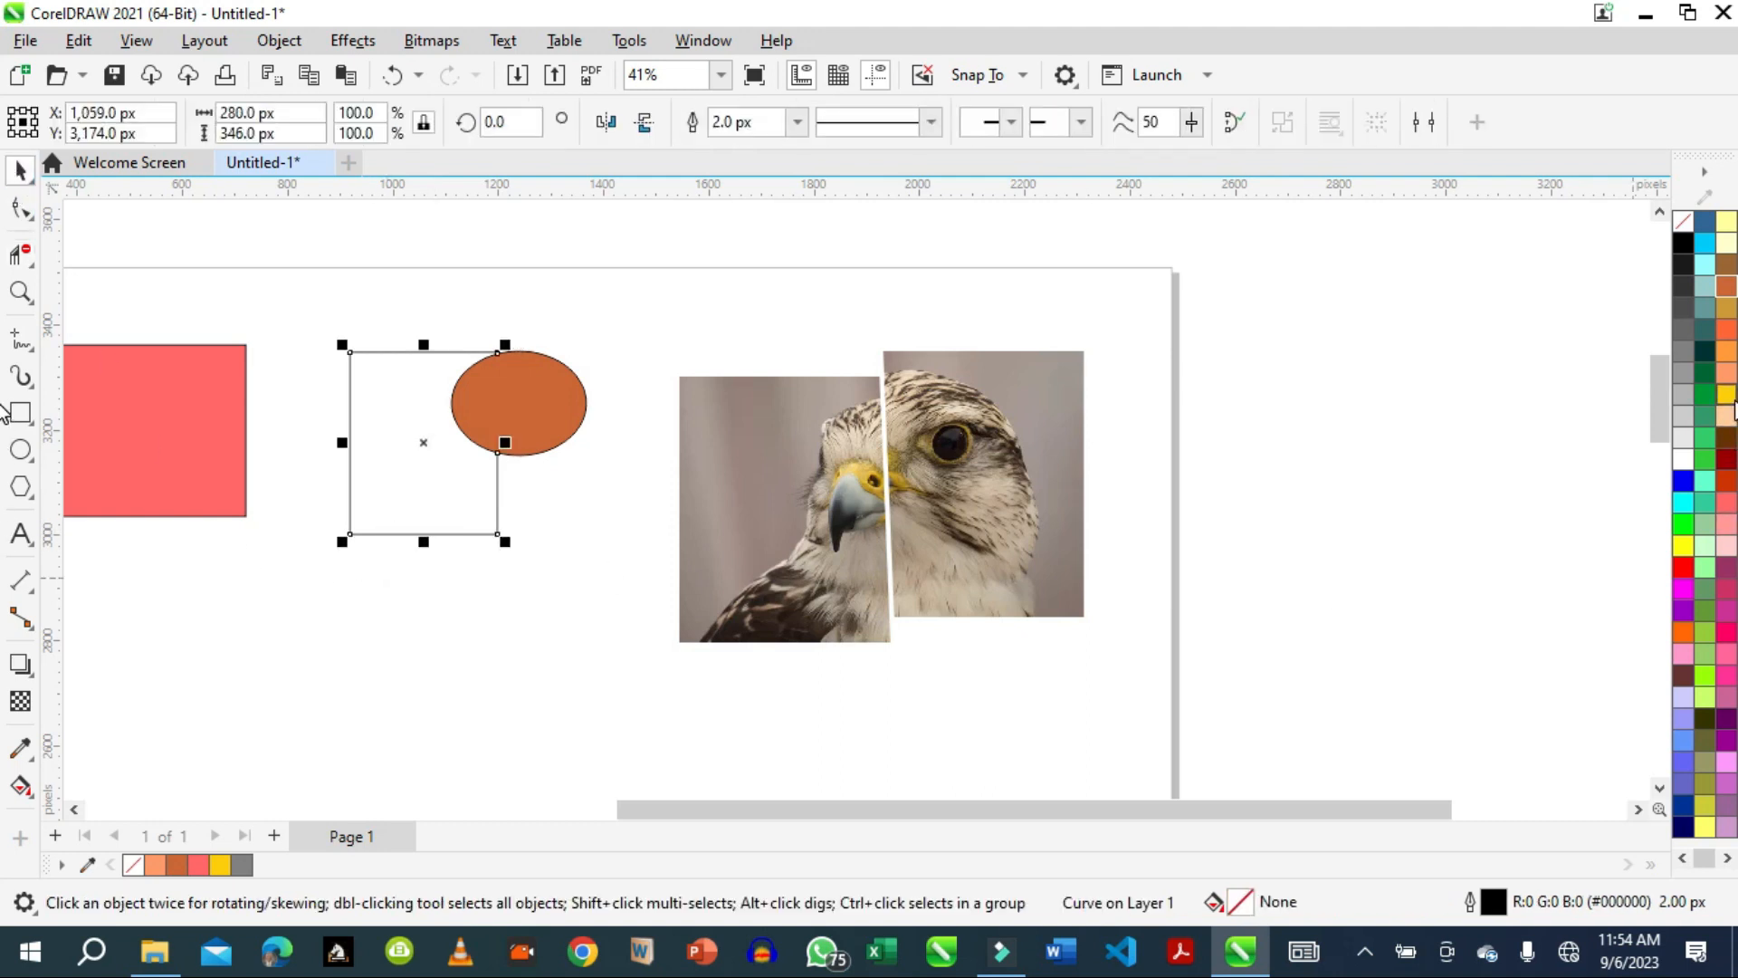
left_click(1724, 396)
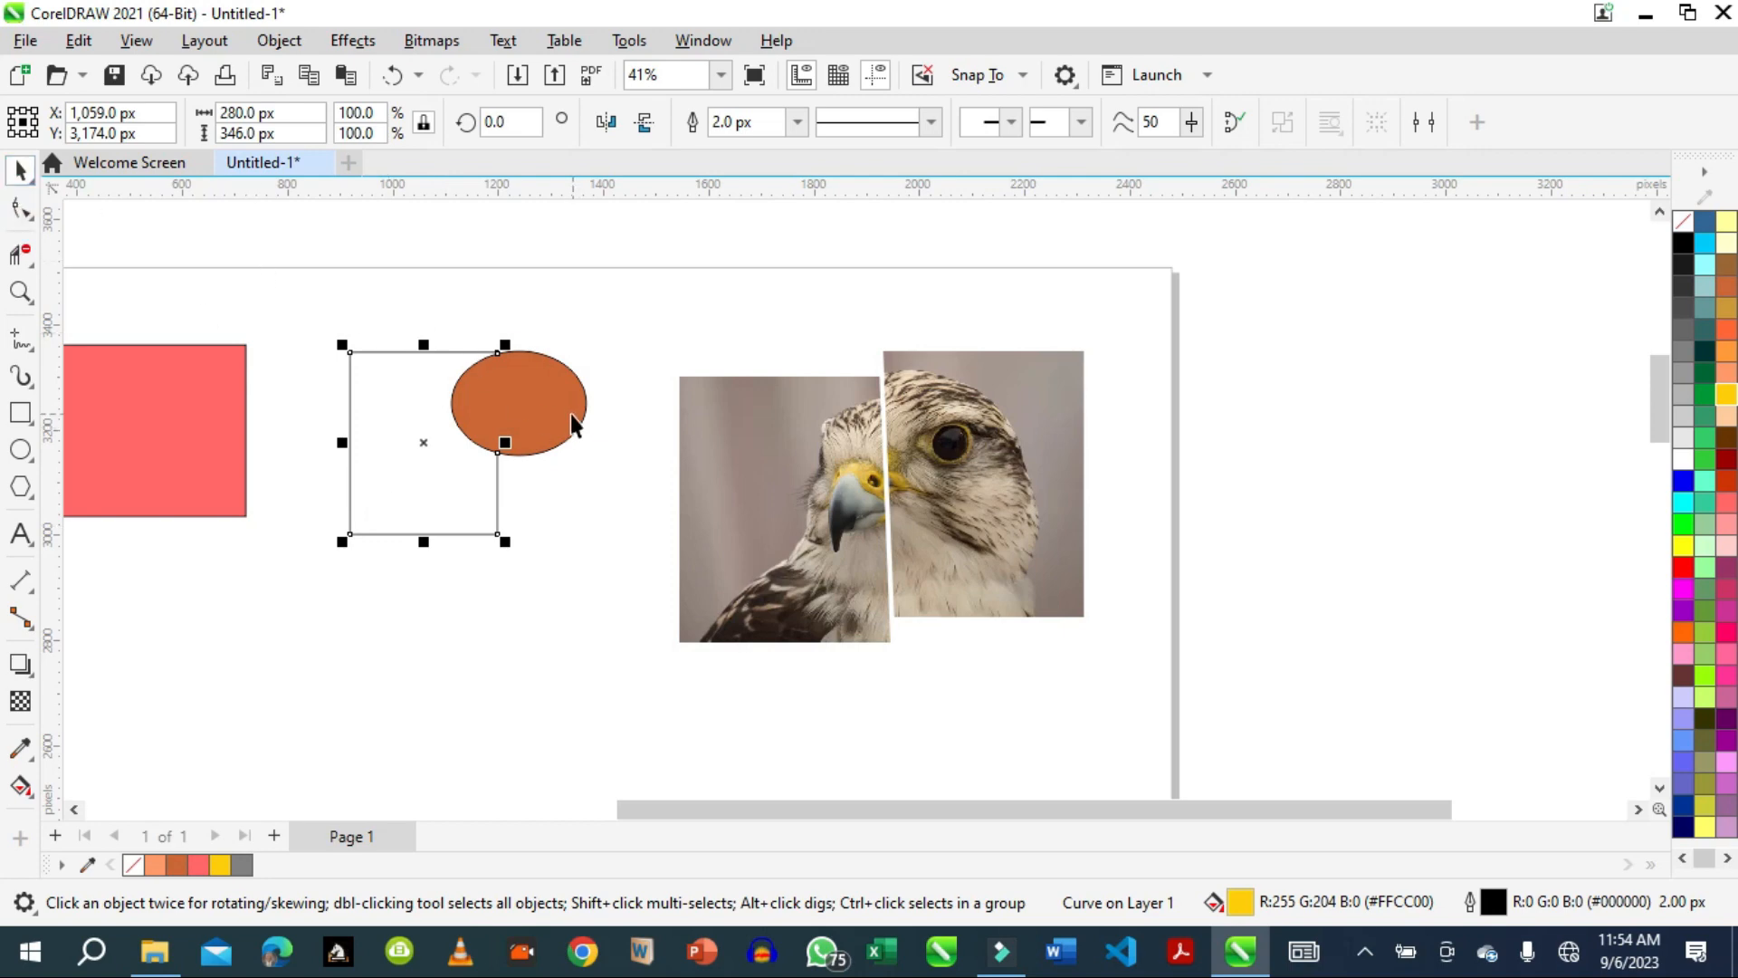
Move the ellipse about 336 px right and 116 px up, off the cut-open rectangle, and close the rectangle's curve with the Shape tool.
left_click_drag(571, 415, 747, 354)
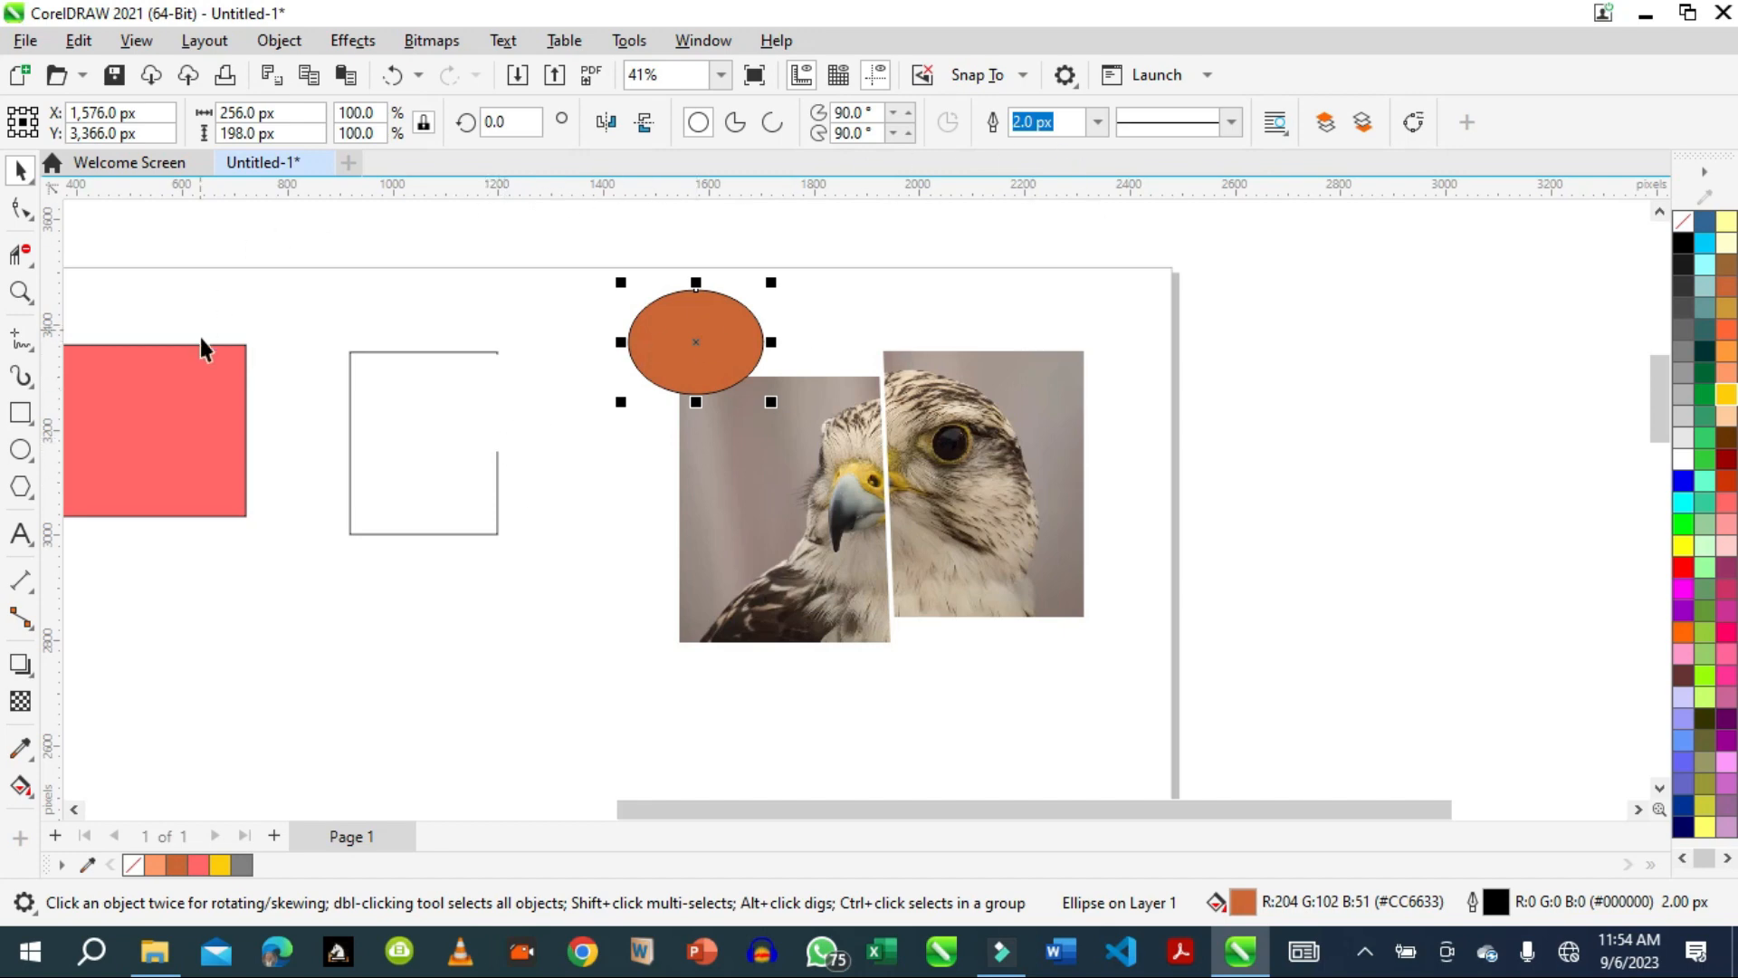
left_click(16, 213)
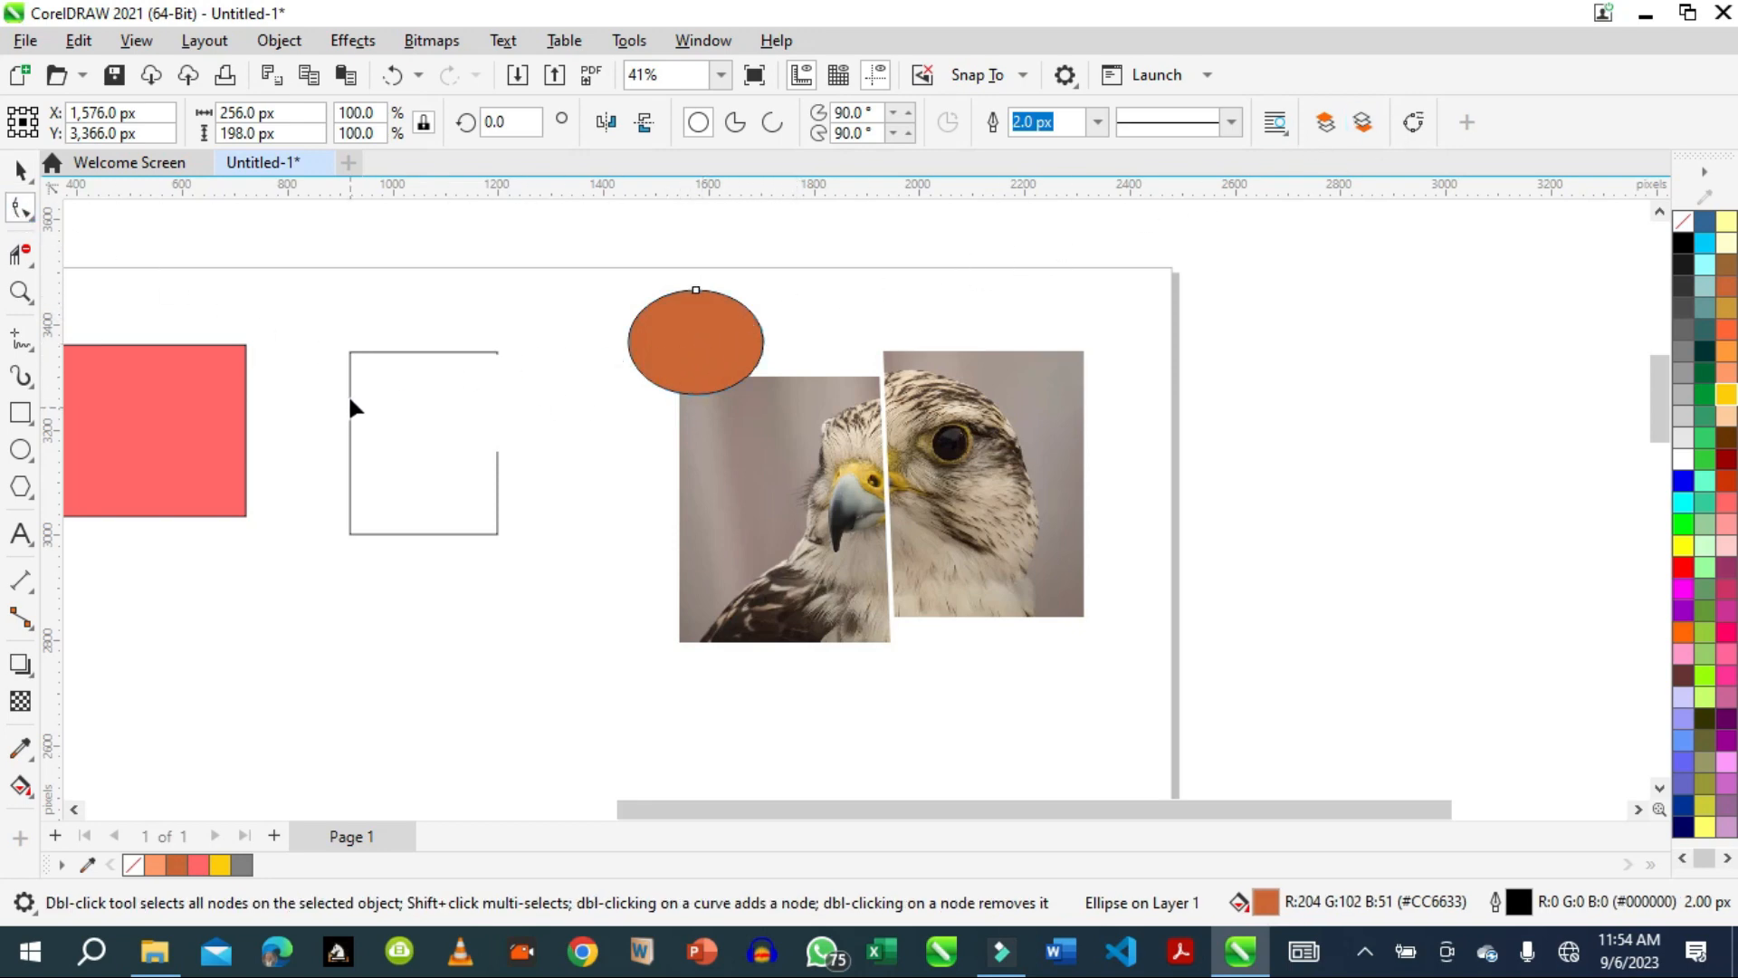
left_click(366, 355)
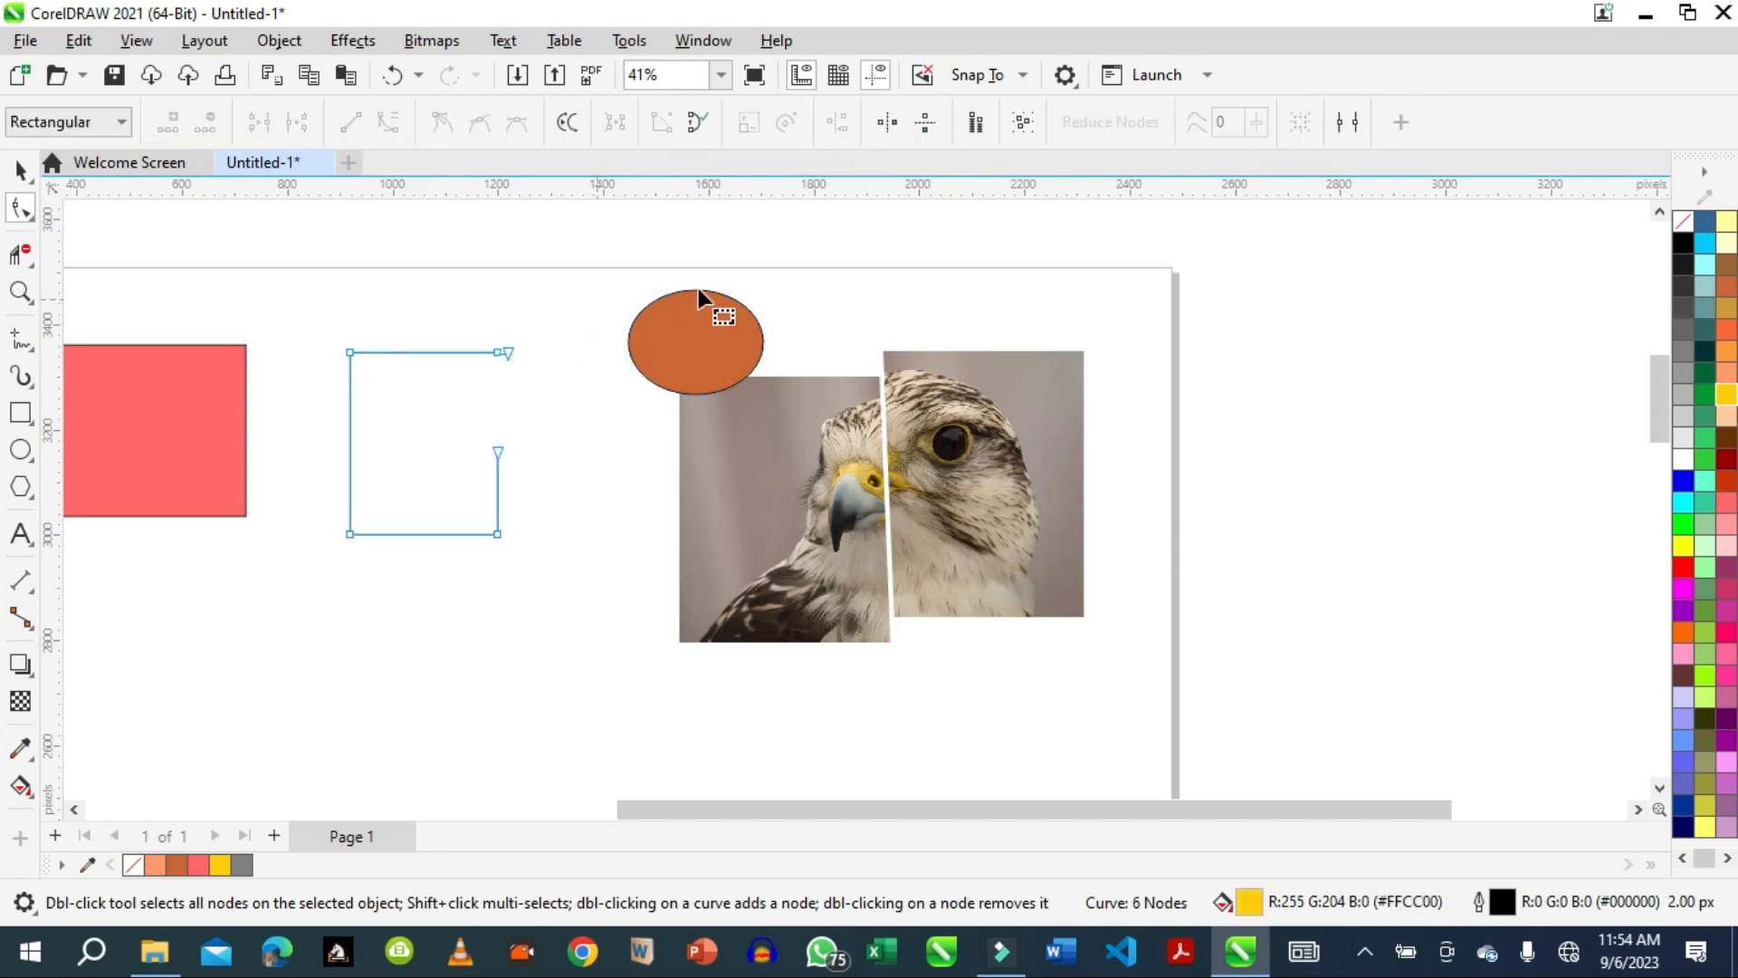
left_click(696, 124)
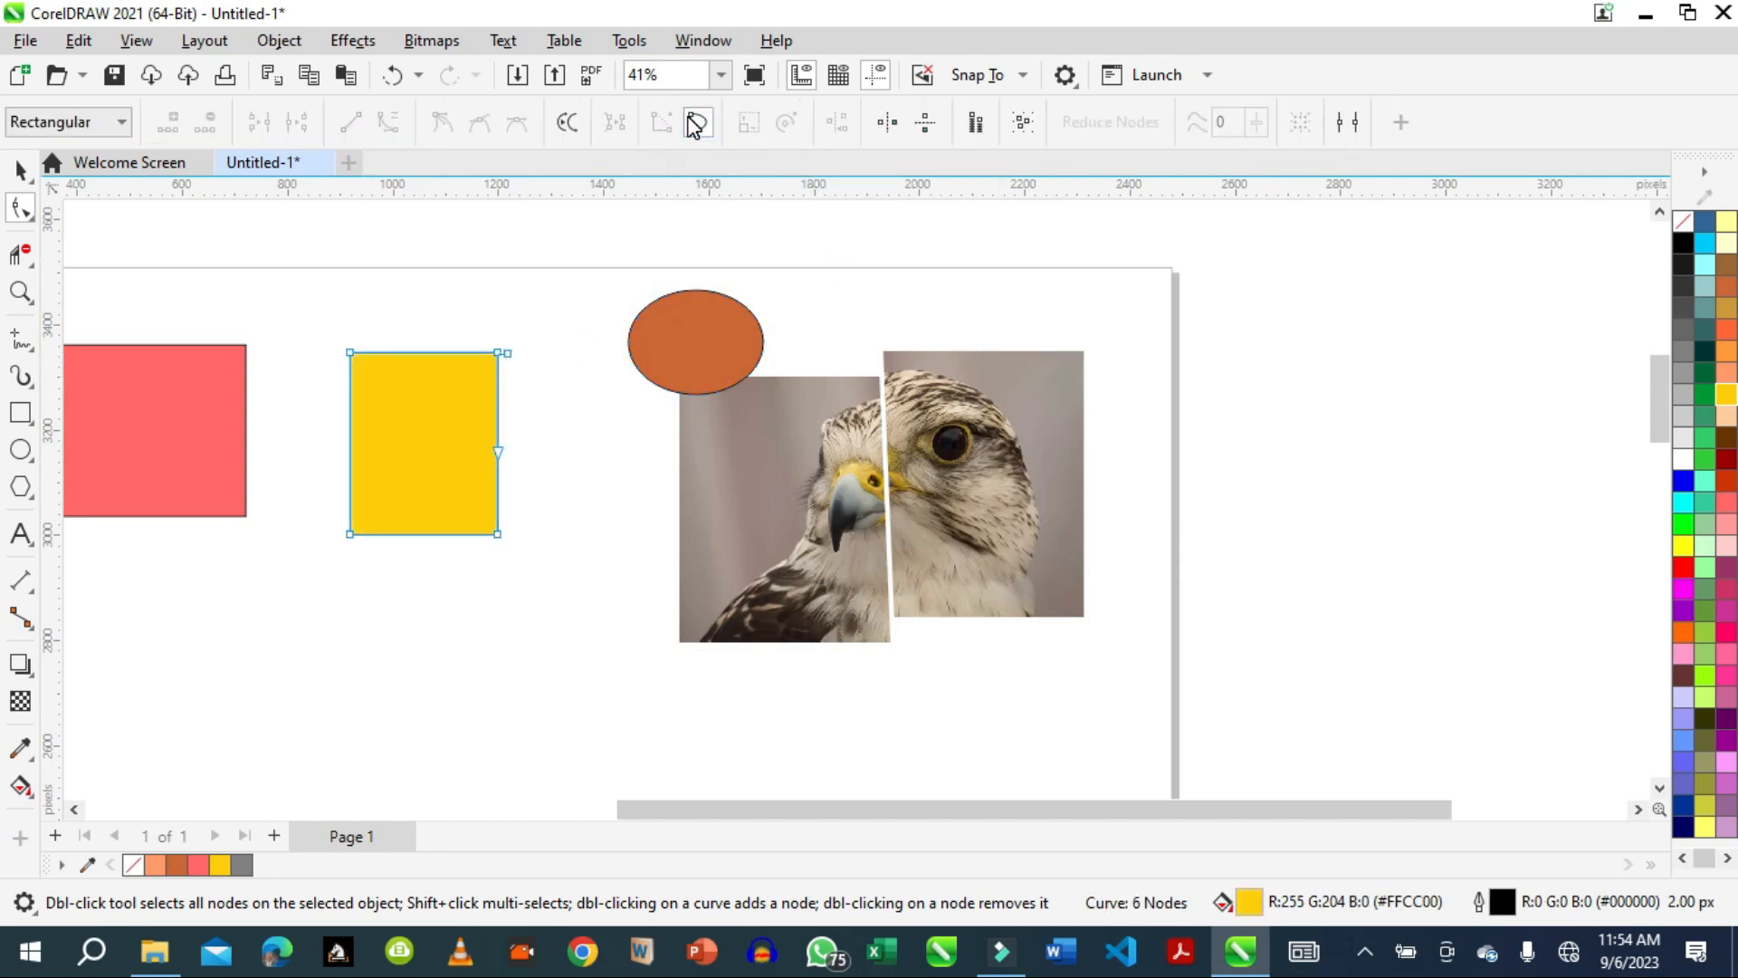
Erase a two-lobed hole inside the yellow rectangle and a rounded bite from its lower-right corner with the Eraser tool.
left_click(30, 267)
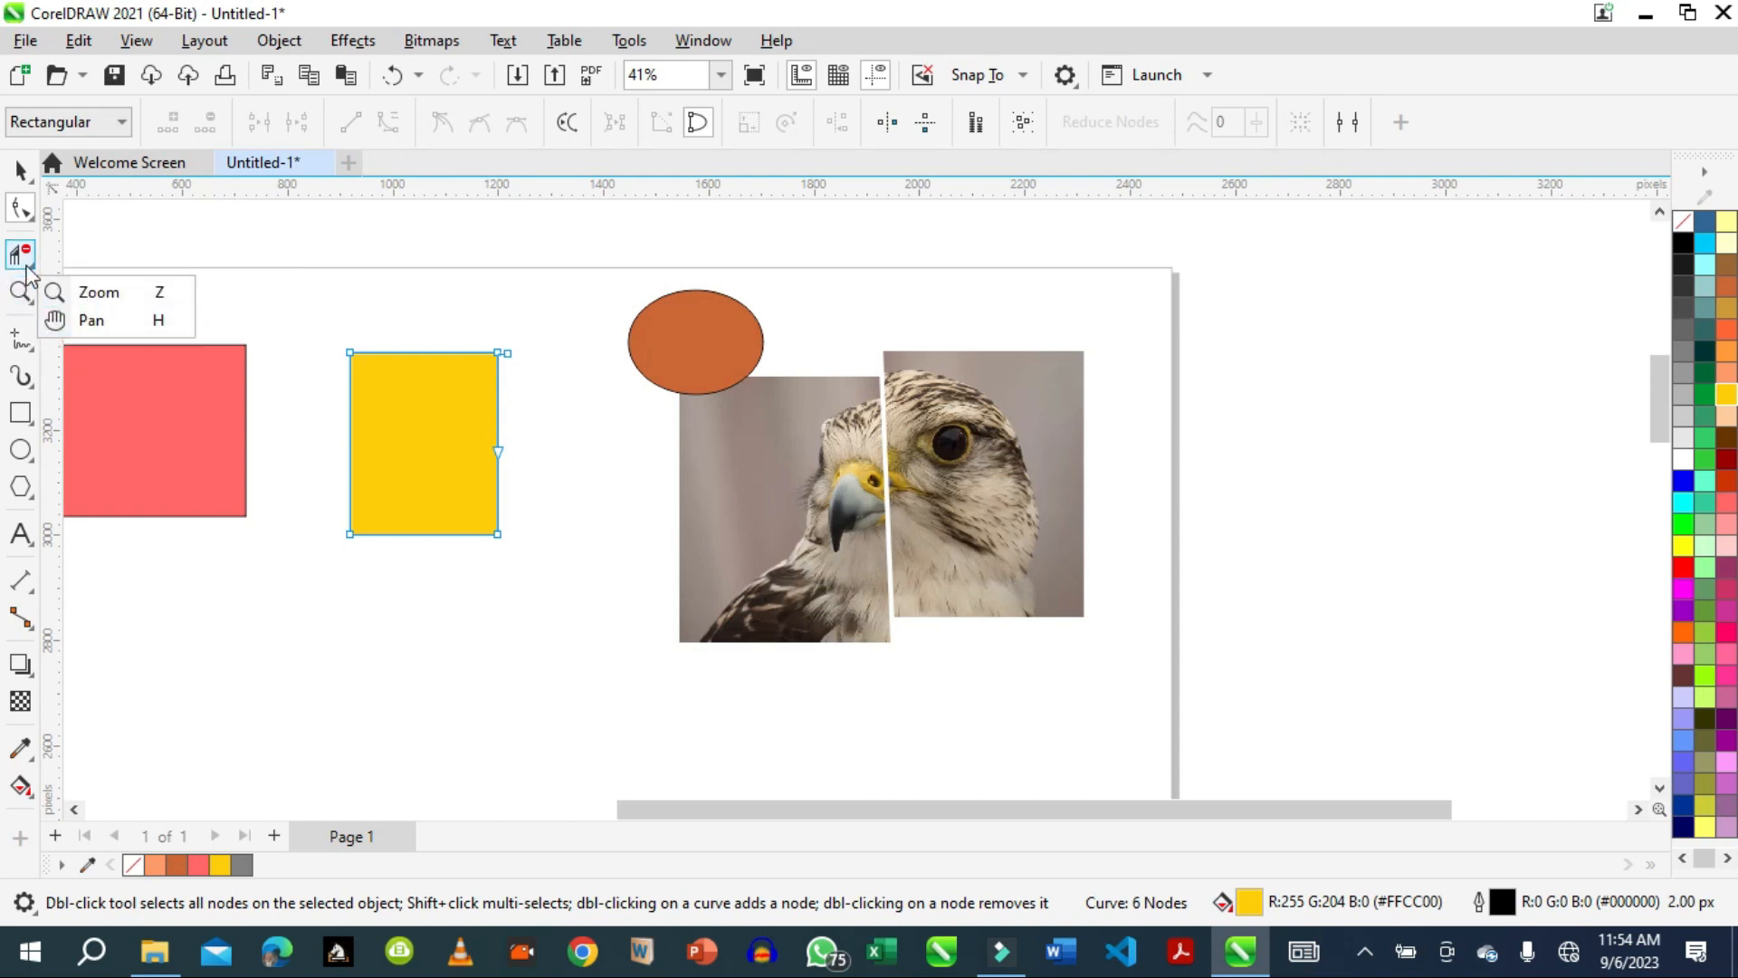
left_click(27, 267)
left_click(28, 264)
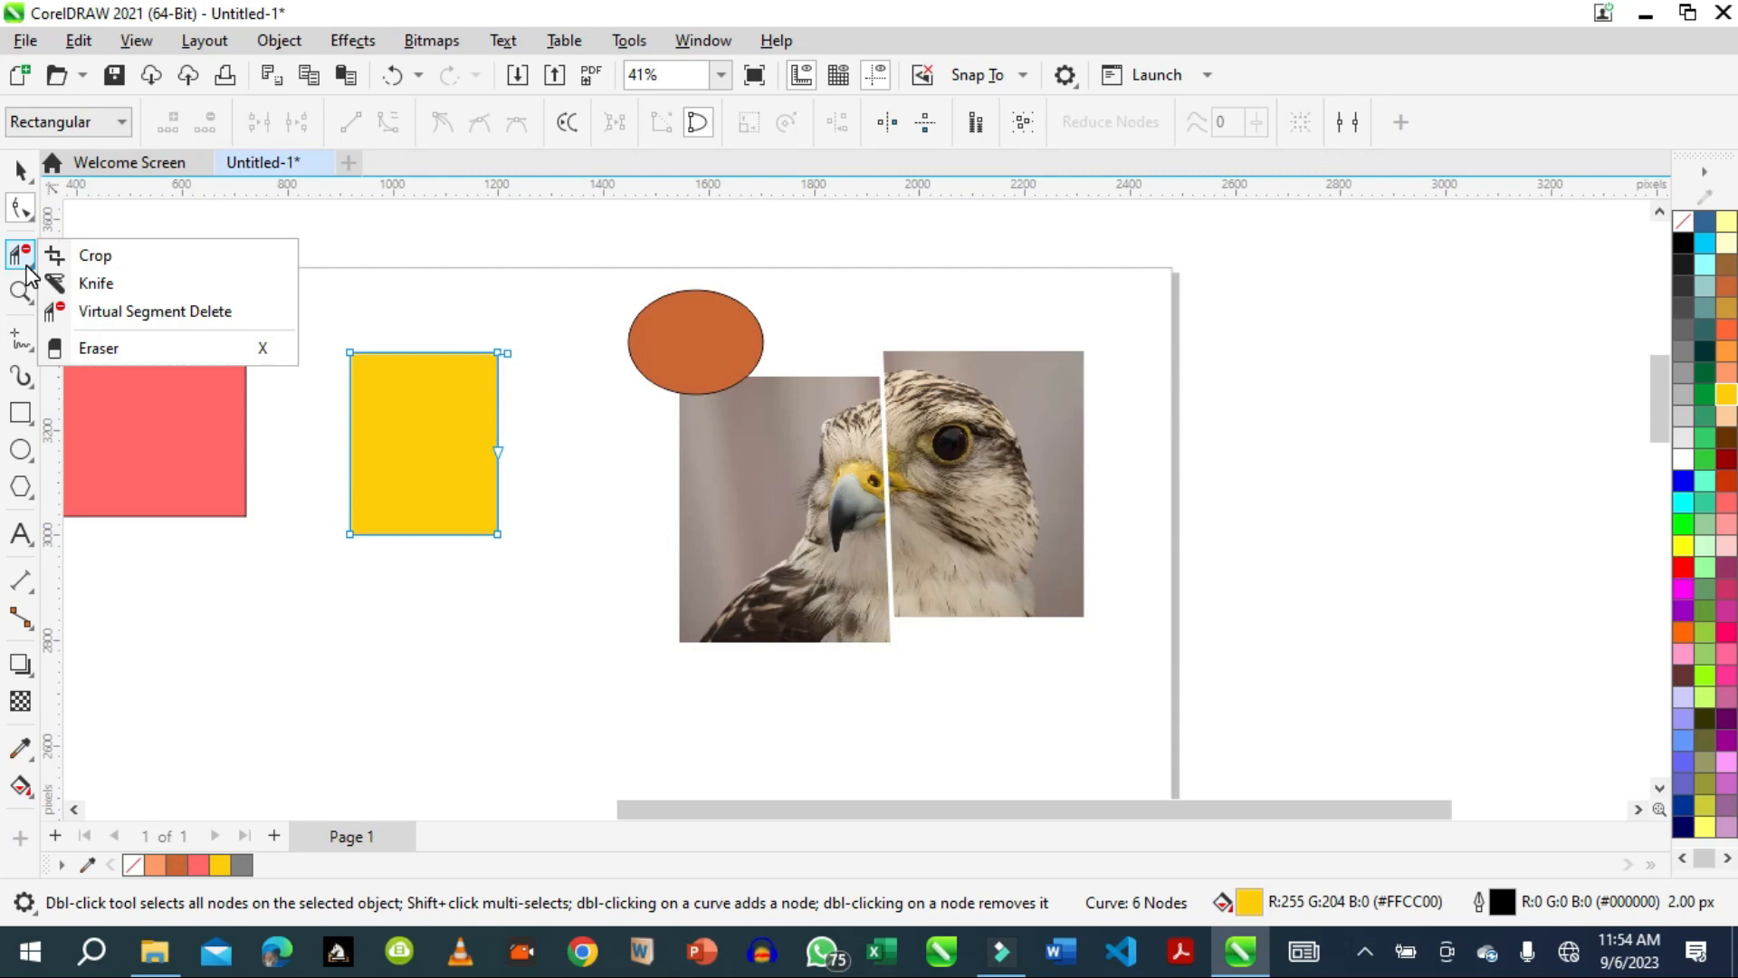
left_click(122, 351)
mouse_move(412, 405)
left_mouse_down()
mouse_move(413, 426)
mouse_move(442, 422)
left_mouse_up()
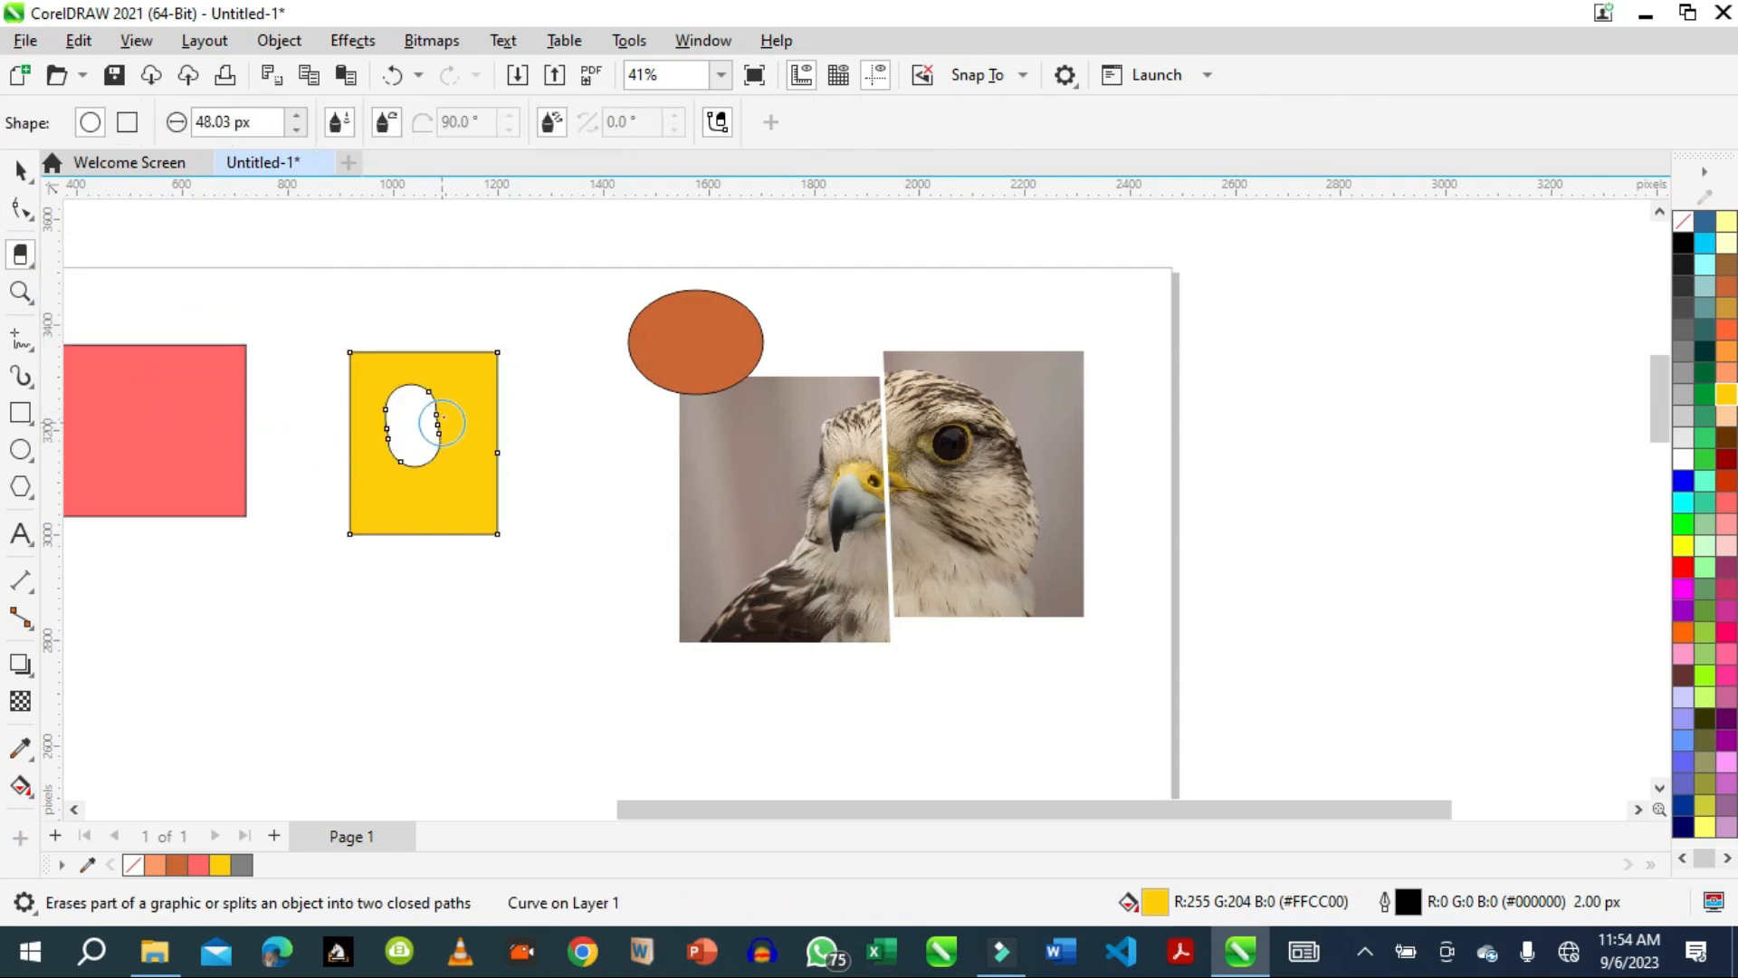
left_click(496, 534)
left_click_drag(458, 425, 454, 447)
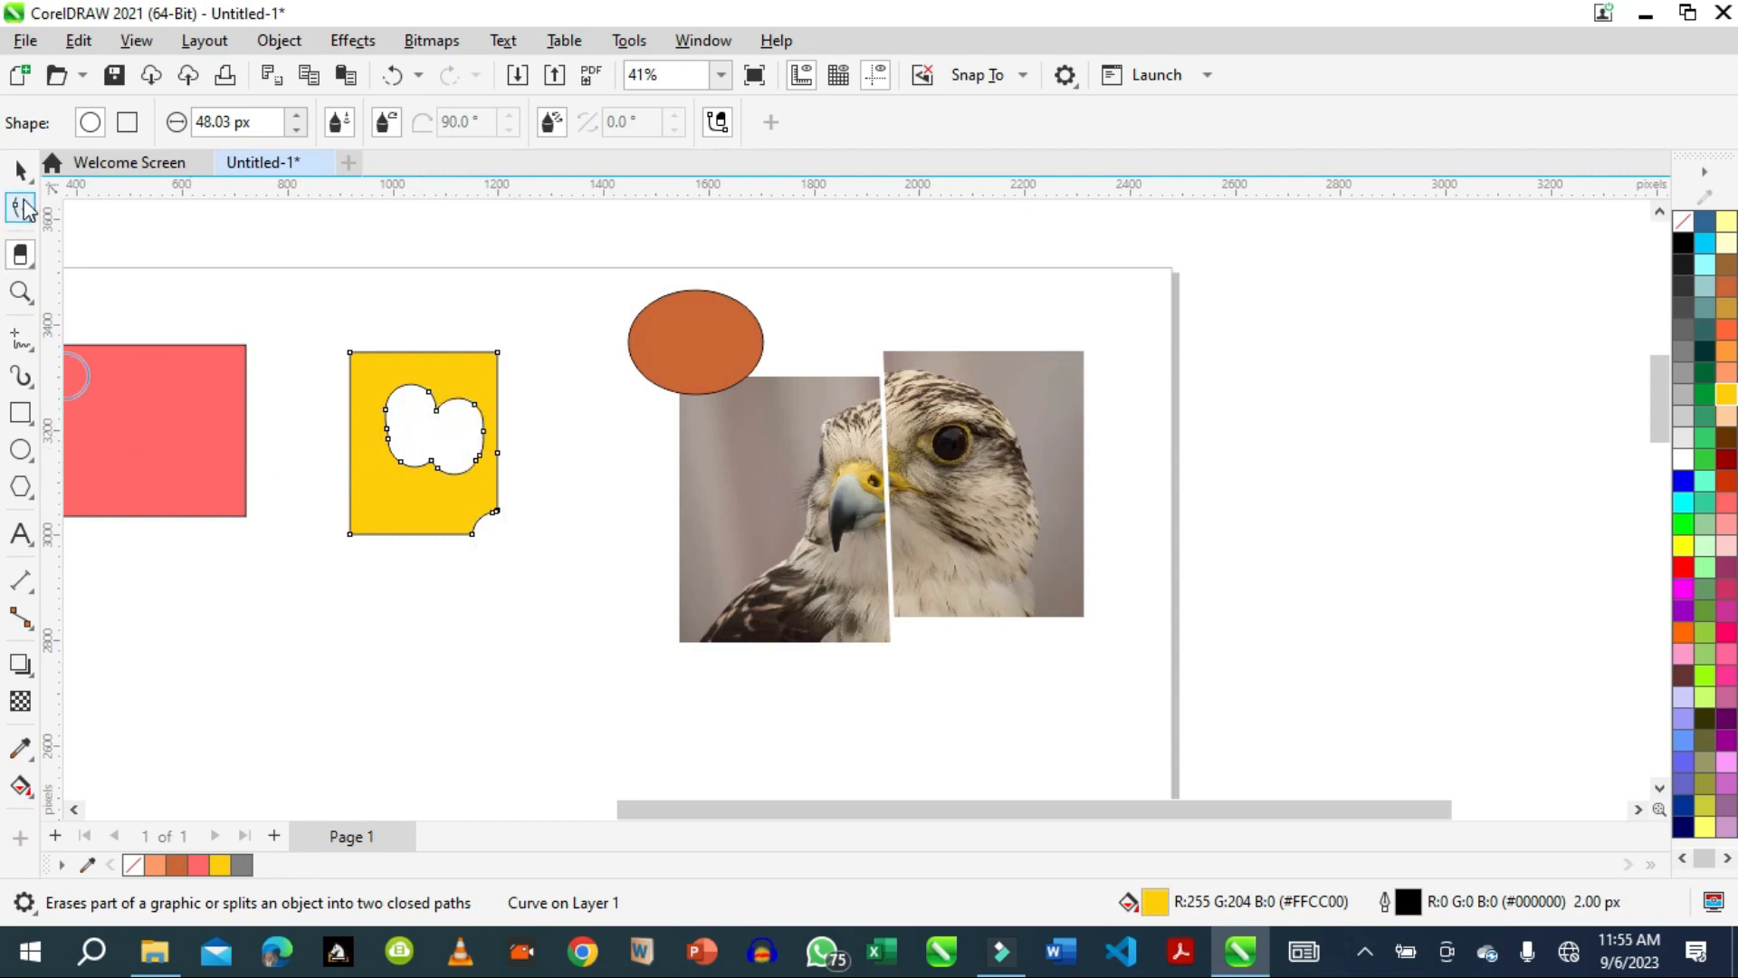
Move the pink rectangle about 118 px right and 36 px down, closer to the yellow shape.
left_click(19, 172)
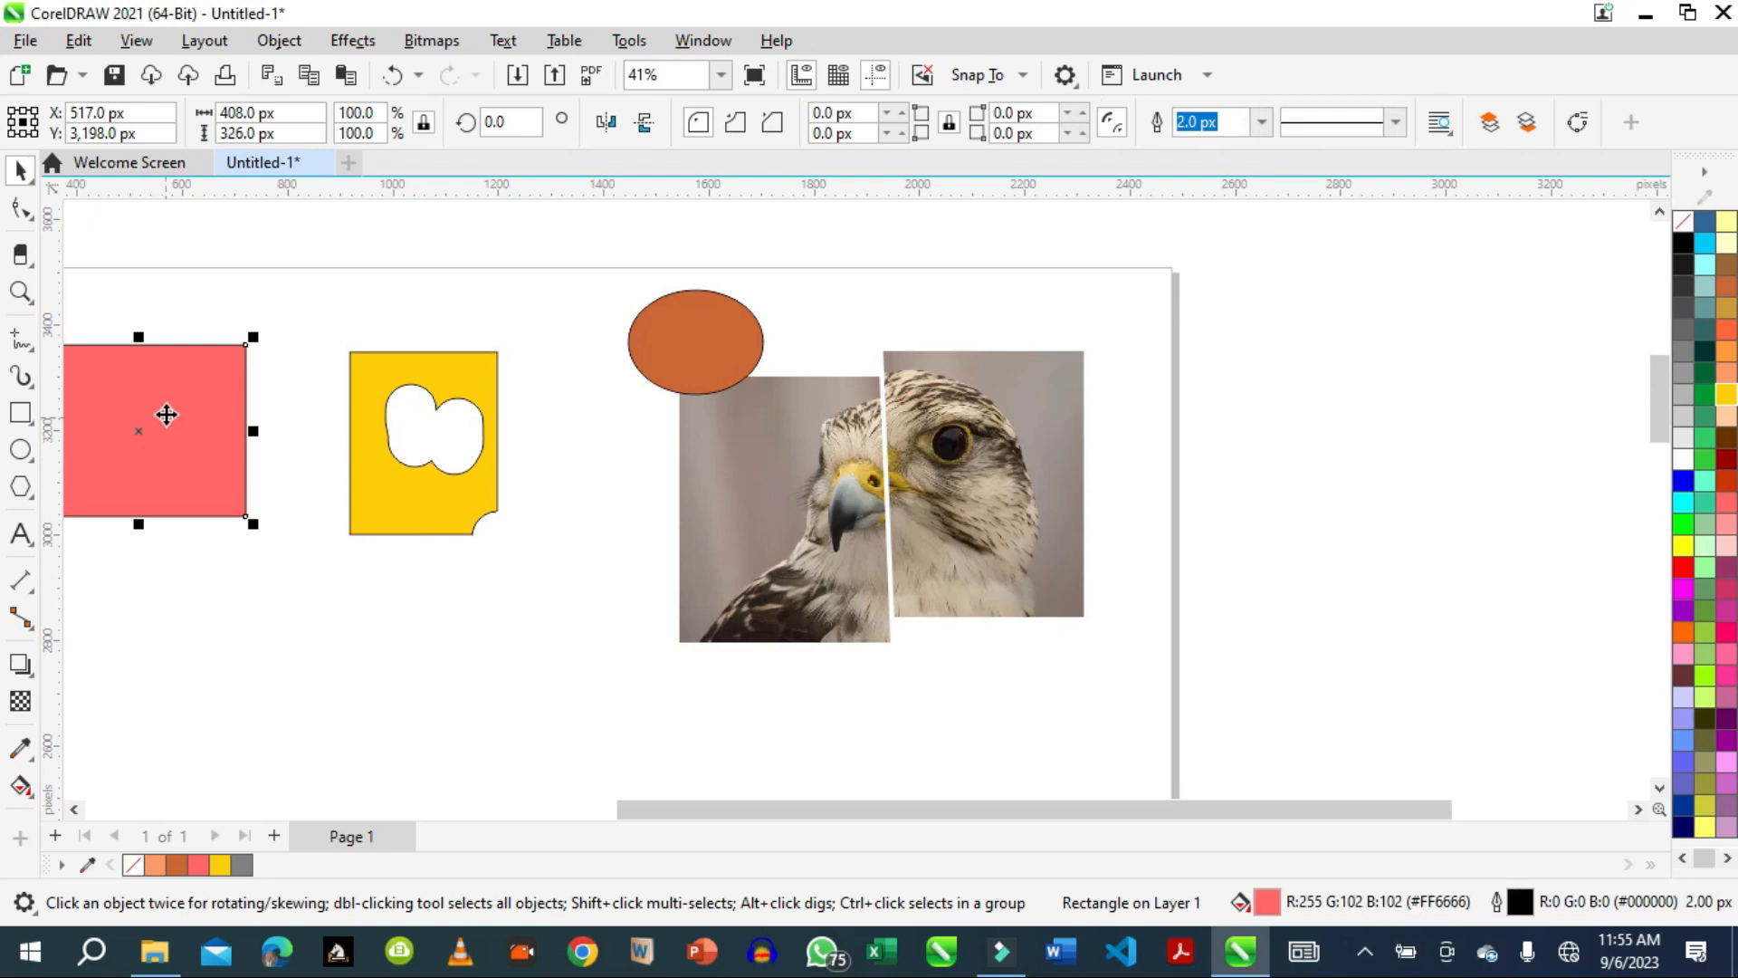
left_click_drag(163, 410, 226, 429)
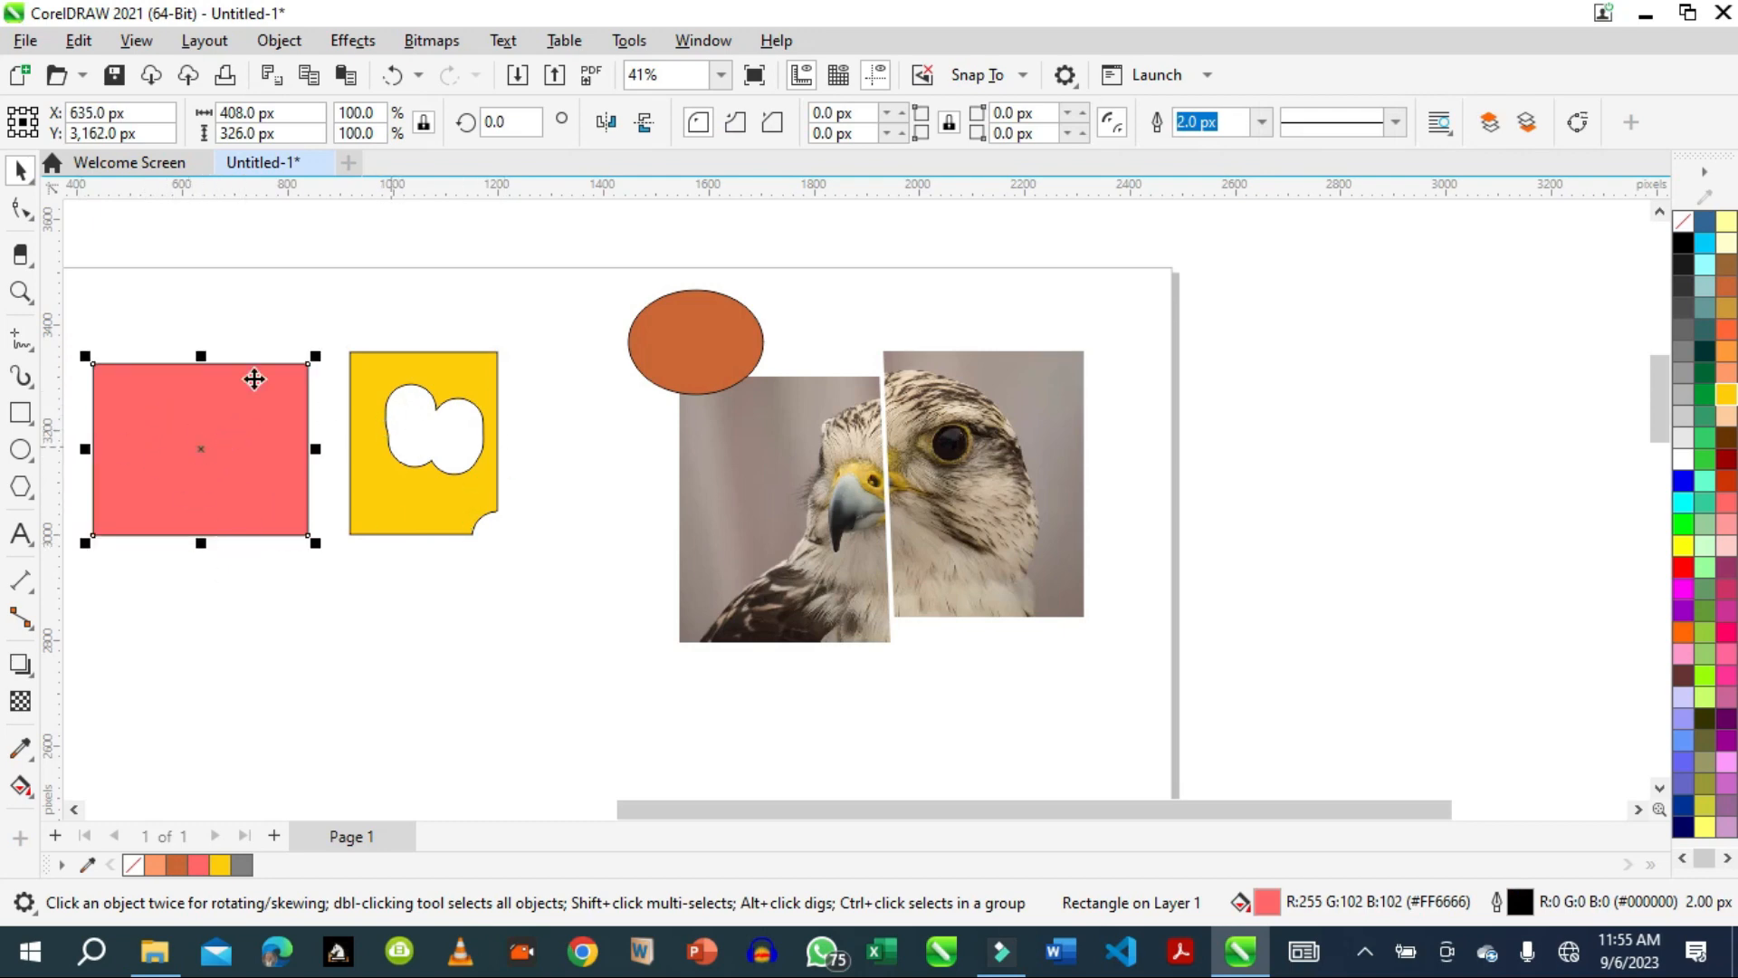
left_click(32, 263)
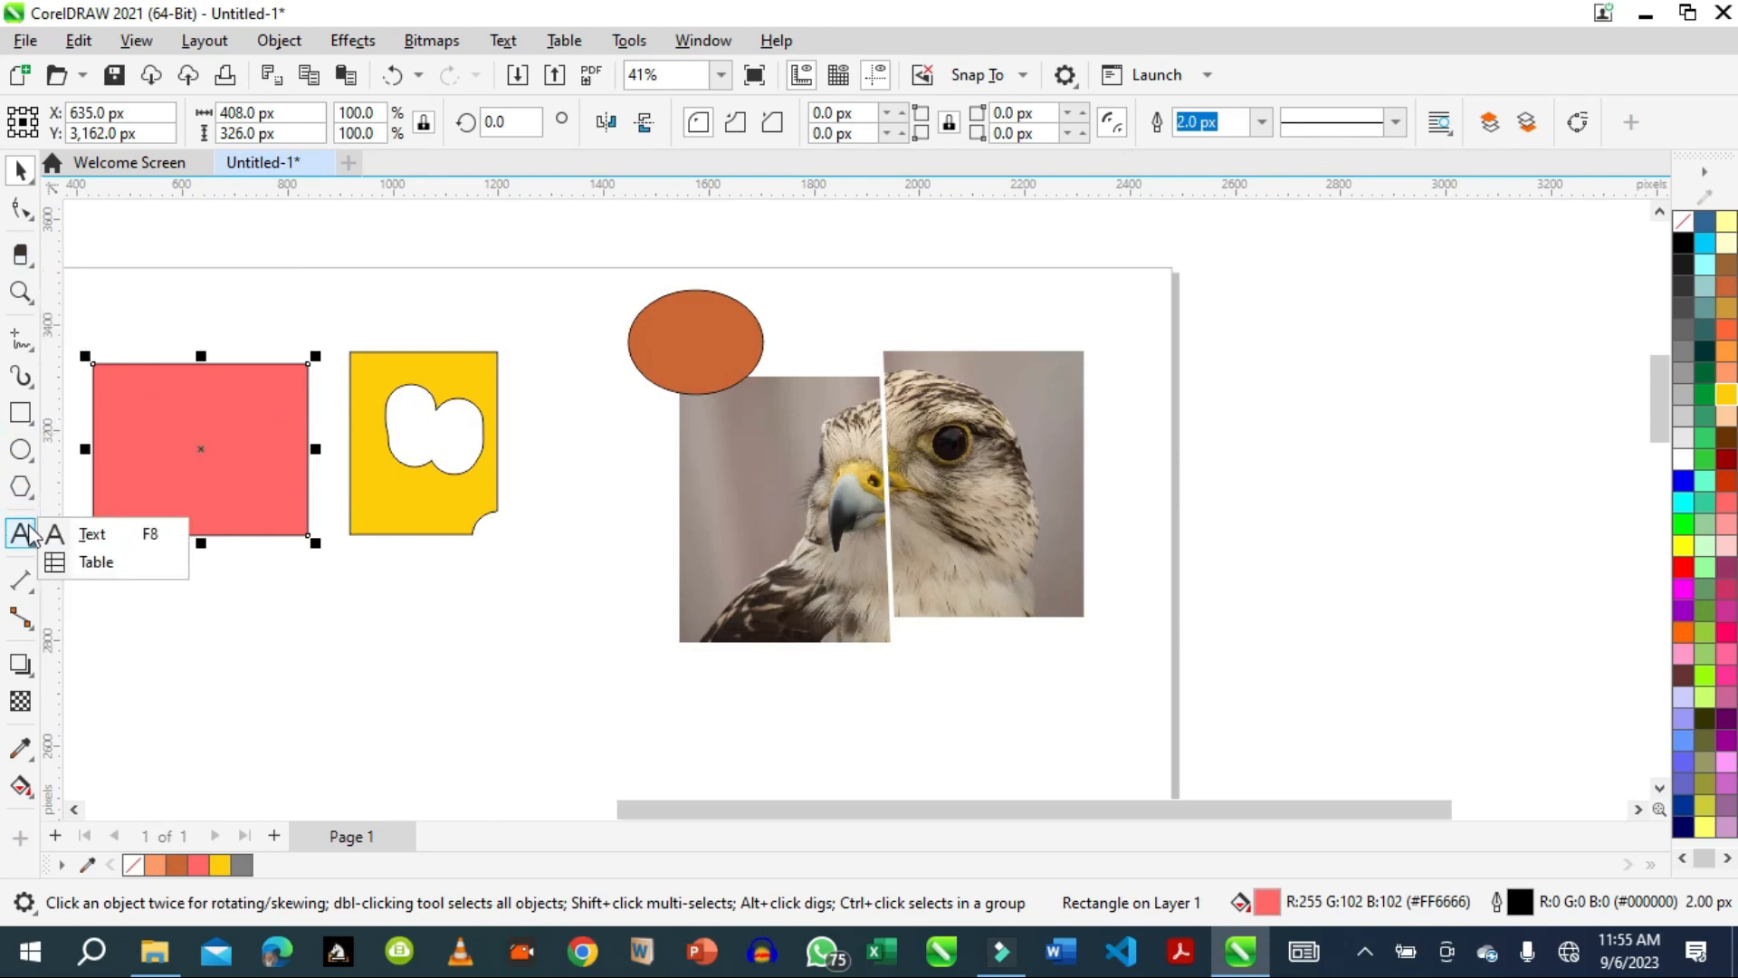
mouse_move(27, 450)
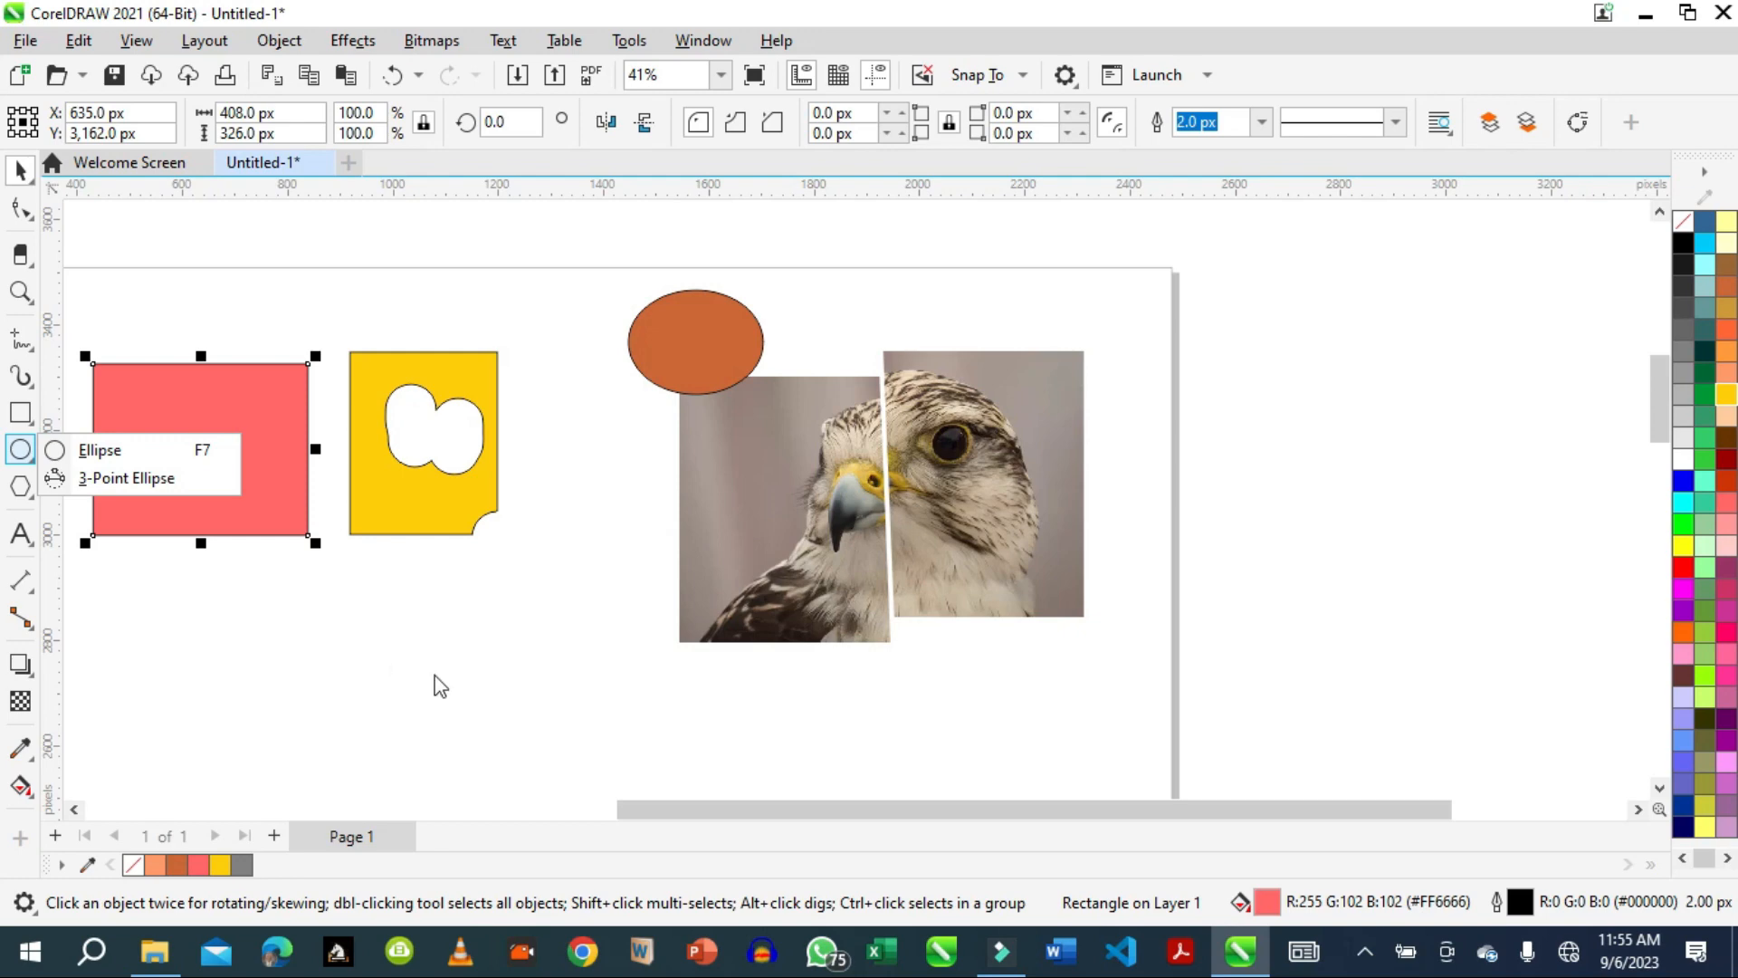
left_click(1365, 950)
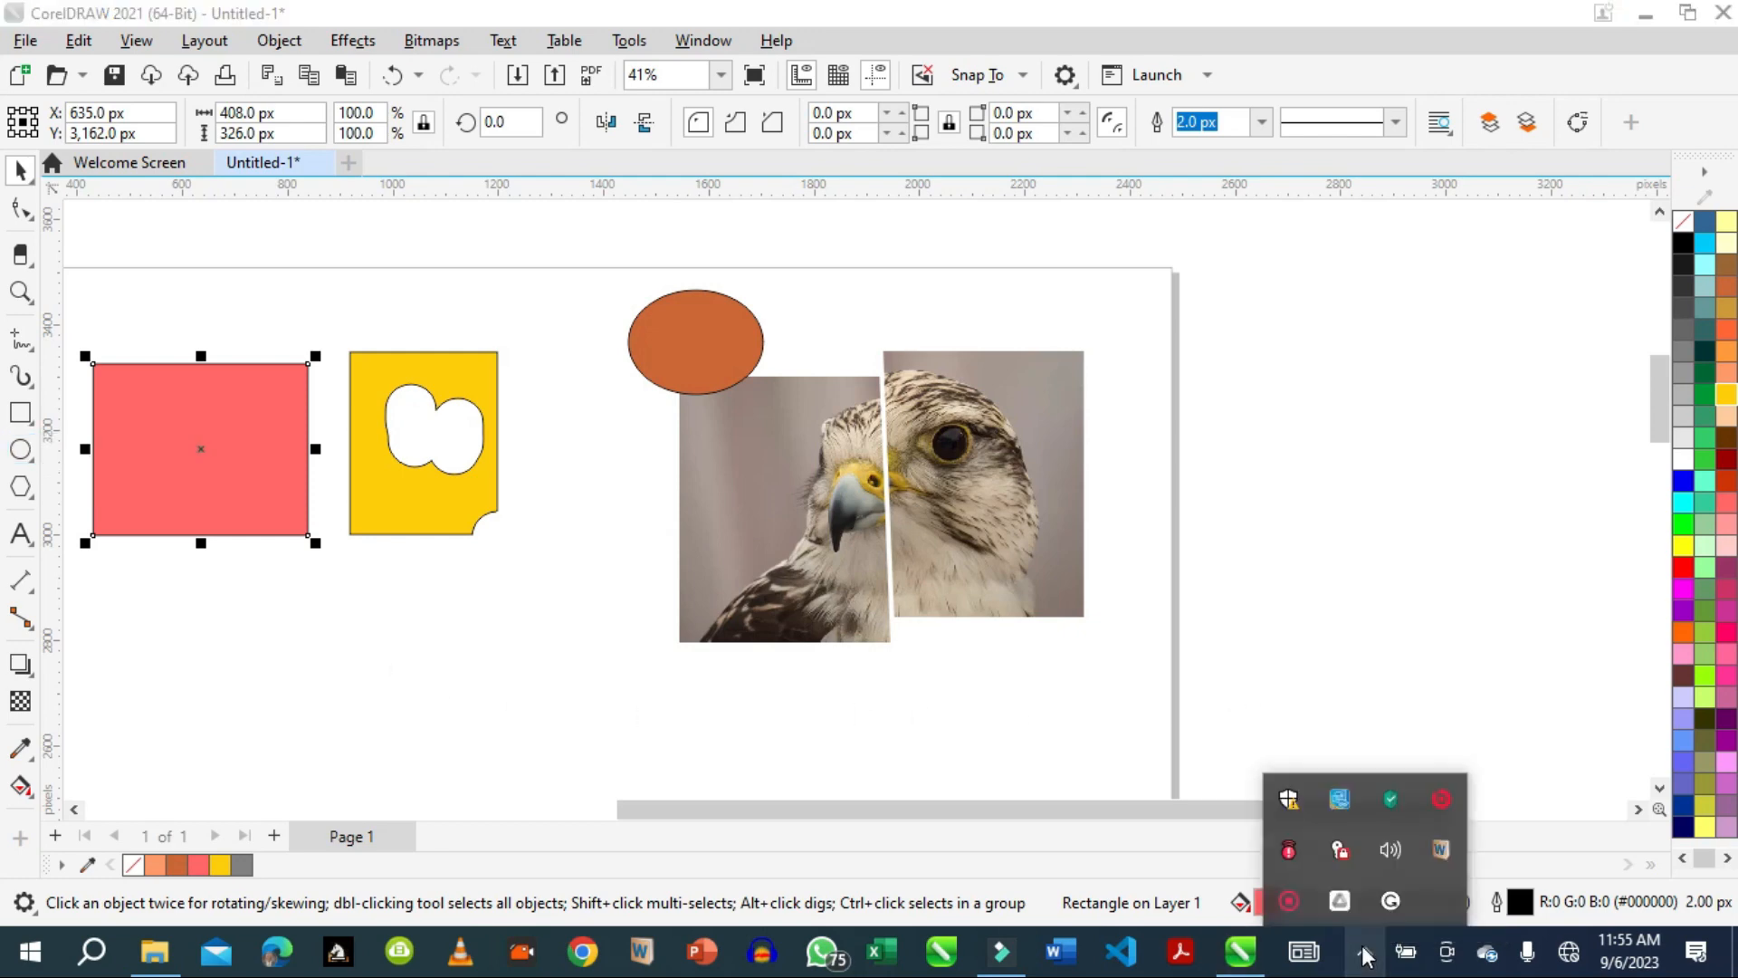
left_click(1284, 903)
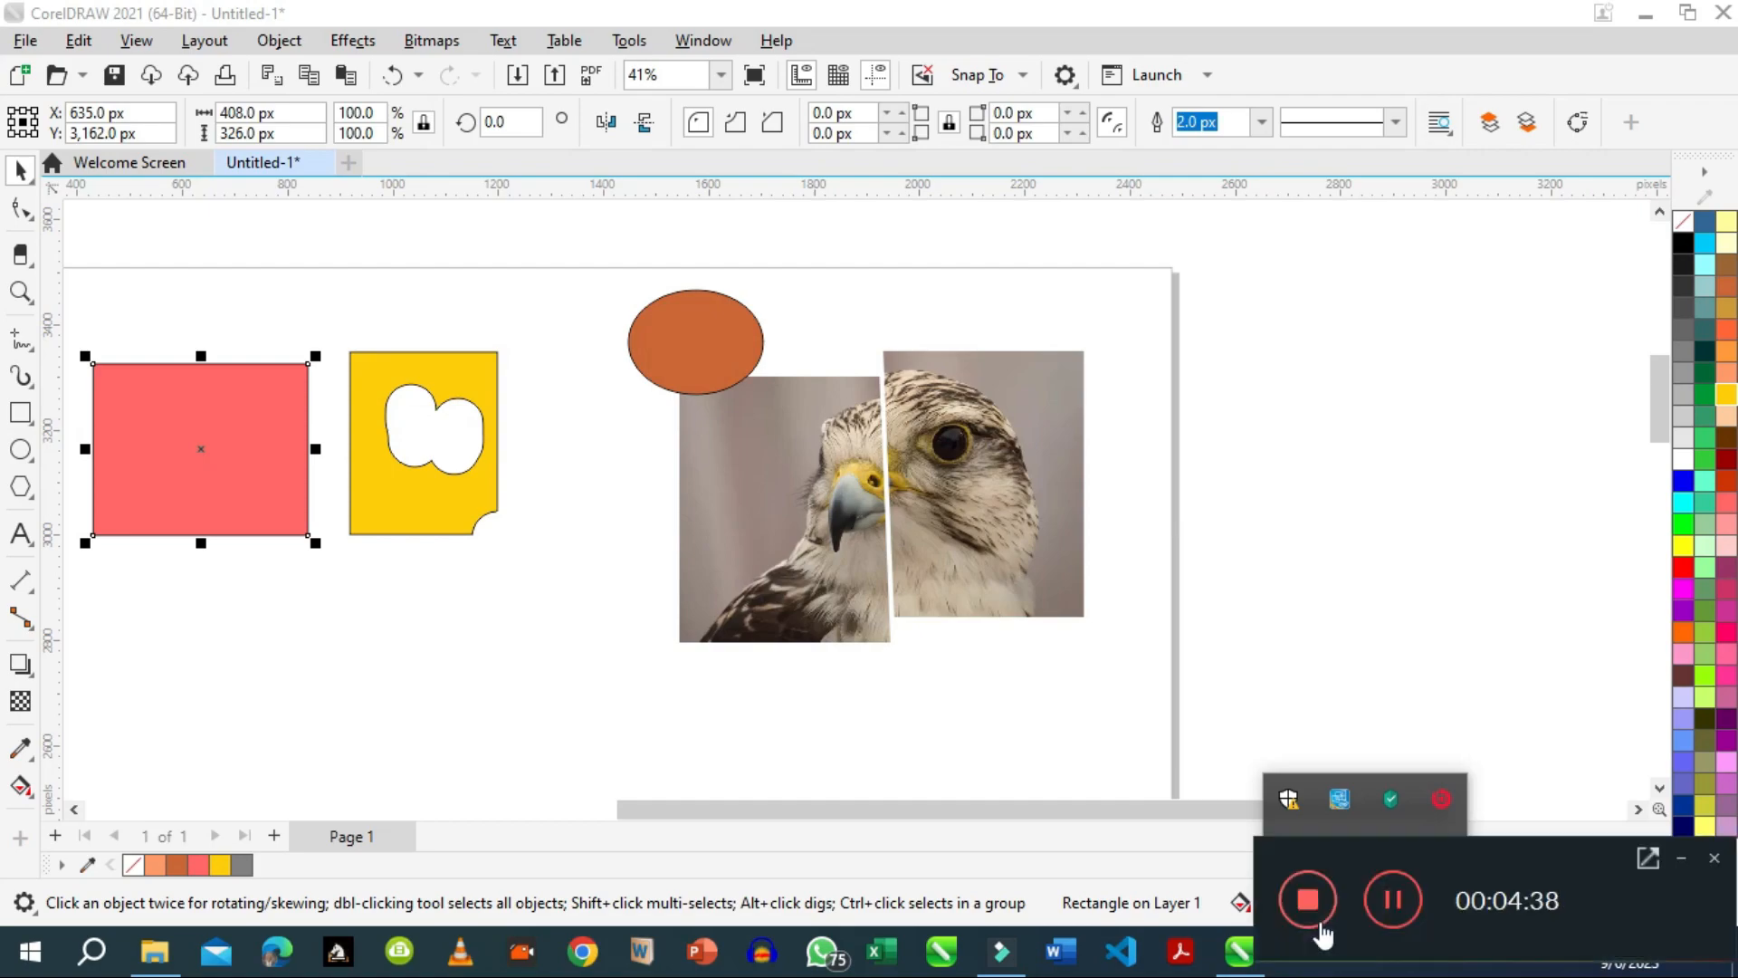
left_click(1315, 901)
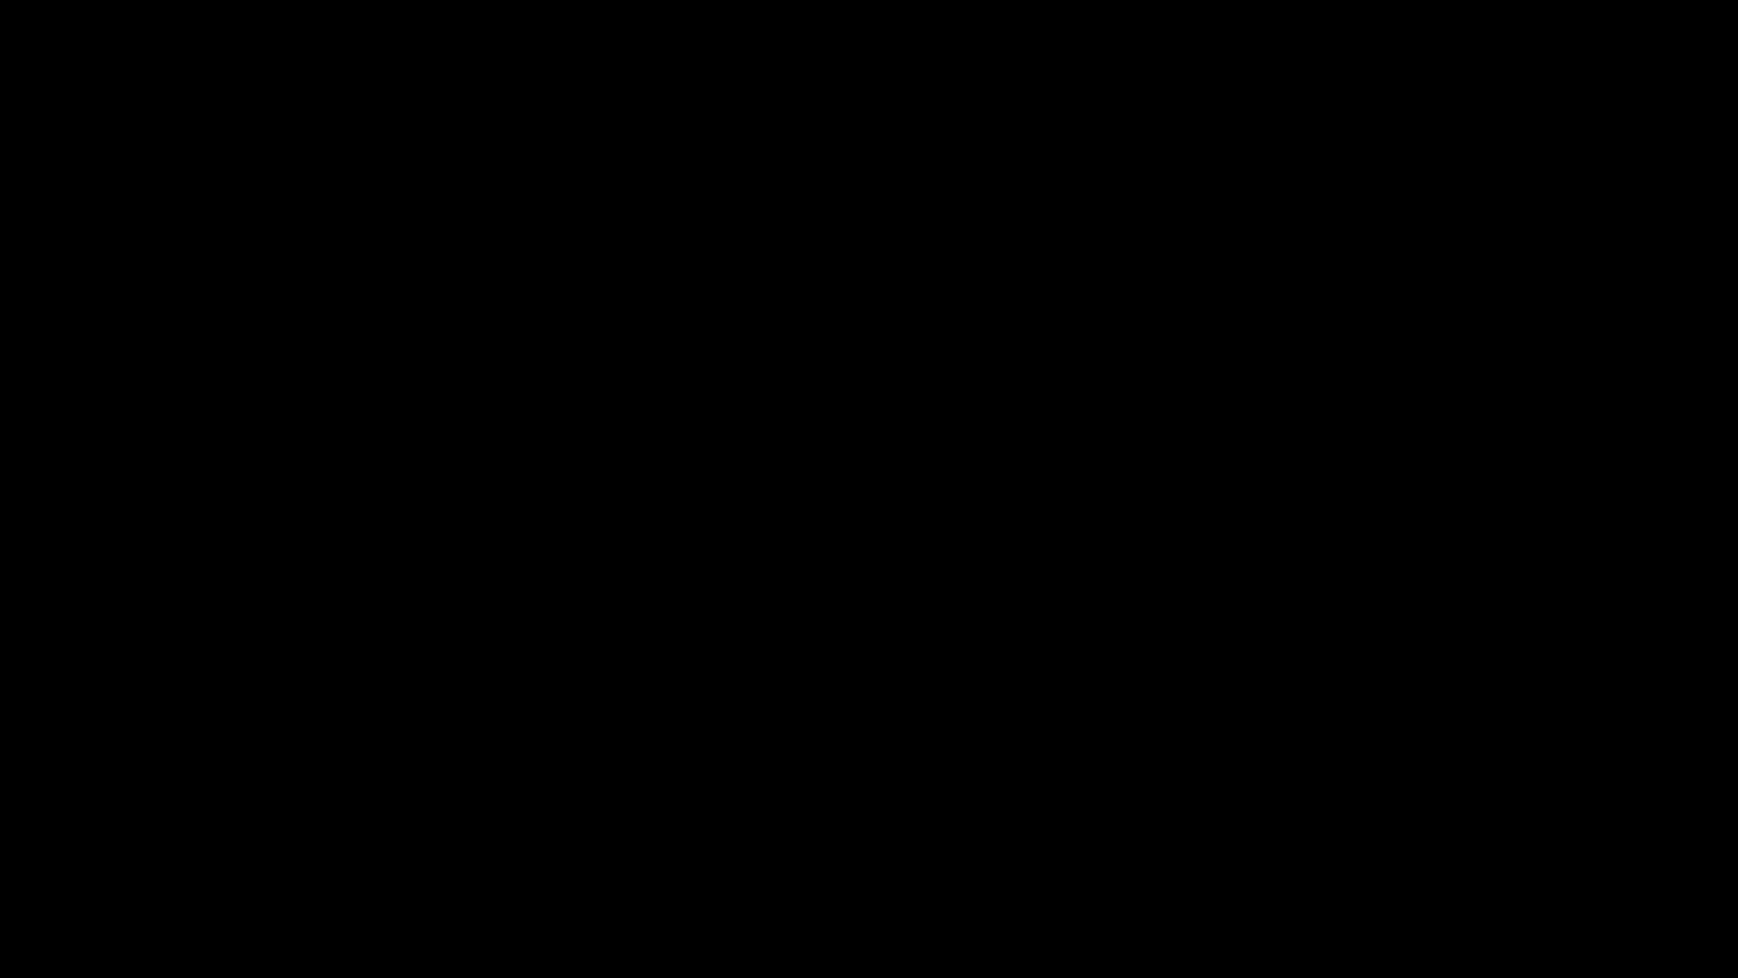